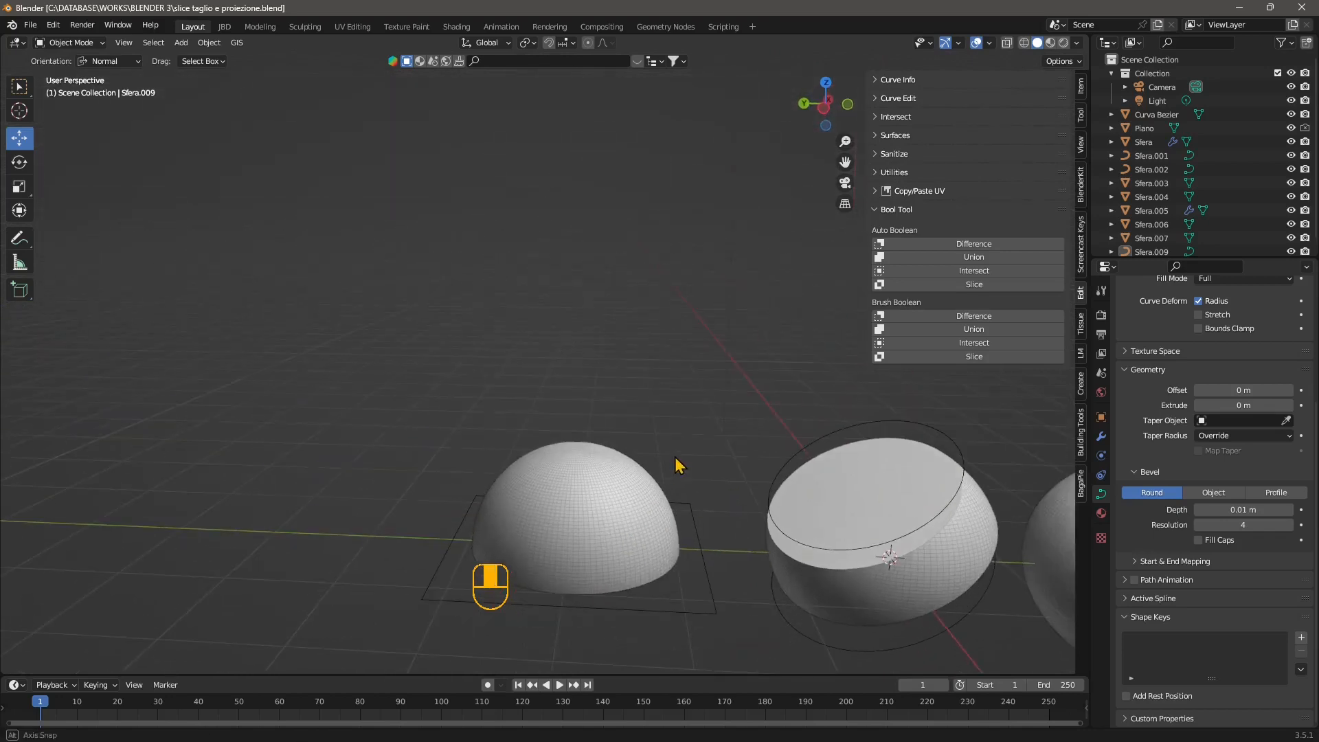
Examine the hemisphere cut from a sphere and the flat square plane used as its cutting brush.
{"action": "middle_click_drag", "start_coordinate": [653, 509], "coordinate": [575, 368], "text": "shift"}
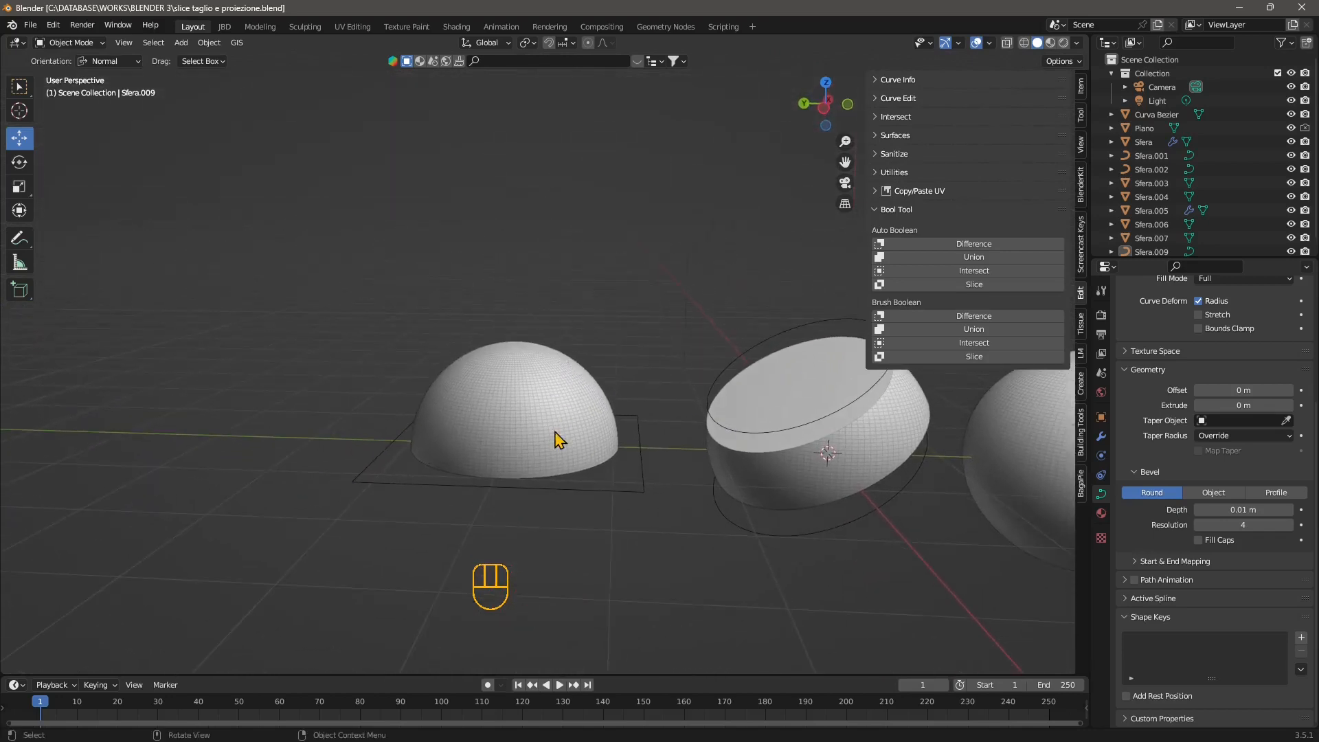
{"action": "scroll", "coordinate": [544, 536], "scroll_direction": "up", "scroll_amount": 2}
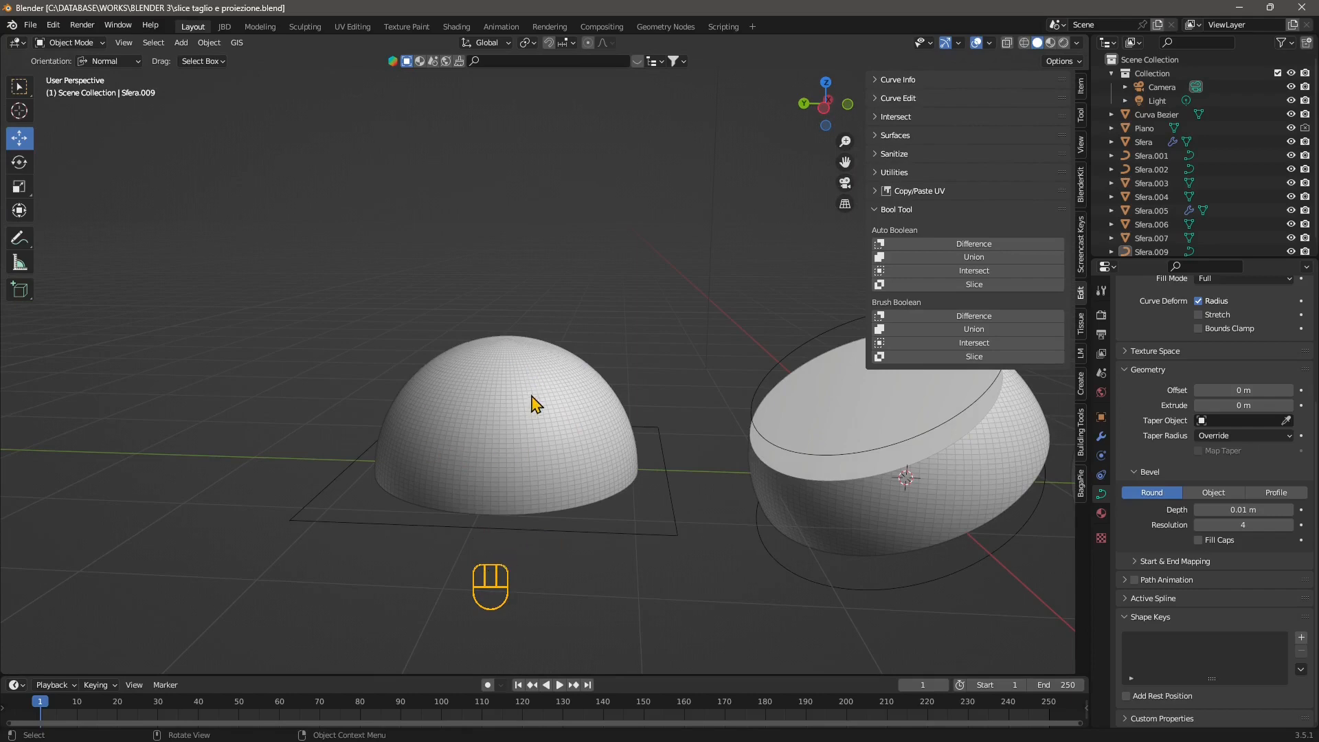
{"action": "scroll", "coordinate": [528, 383], "scroll_direction": "down", "scroll_amount": 1}
{"action": "scroll", "coordinate": [528, 383], "scroll_direction": "up", "scroll_amount": 2}
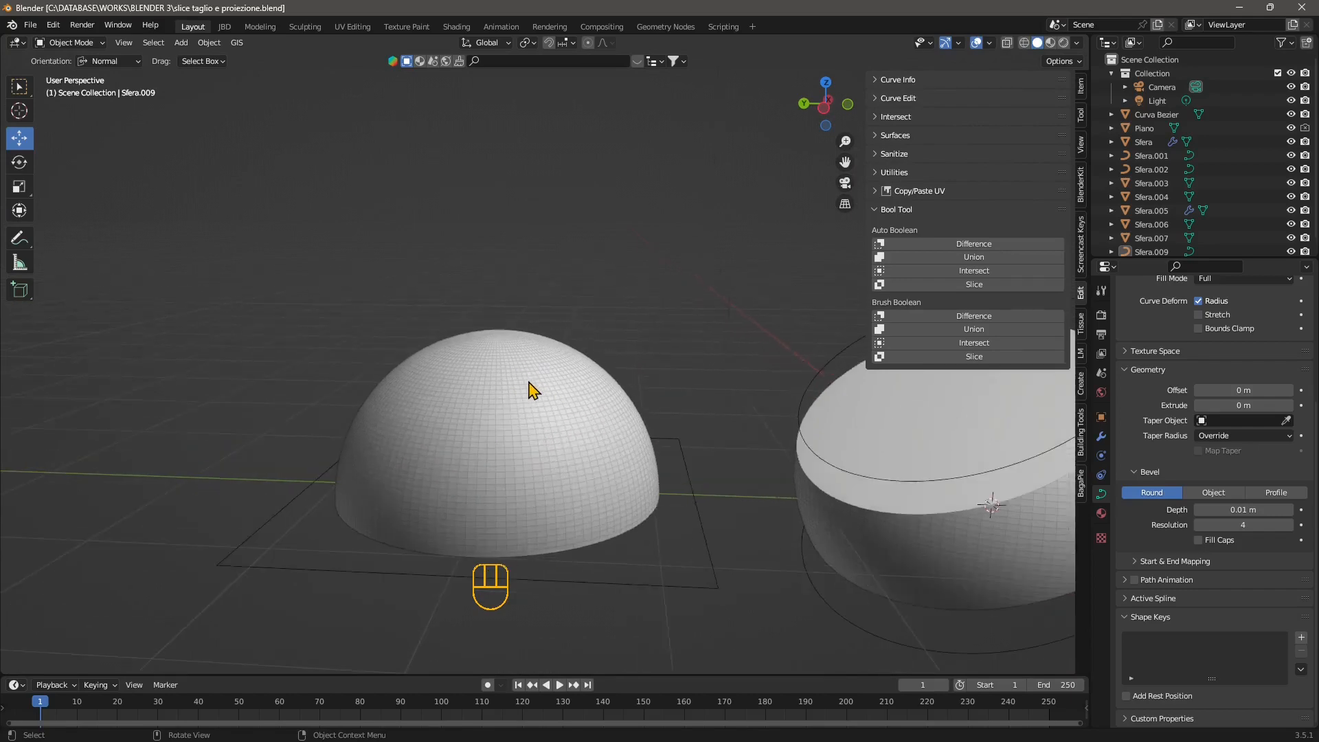
{"action": "mouse_move", "coordinate": [509, 408]}
{"action": "middle_mouse_down"}
{"action": "mouse_move", "coordinate": [501, 437]}
{"action": "mouse_move", "coordinate": [510, 423]}
{"action": "middle_mouse_up"}
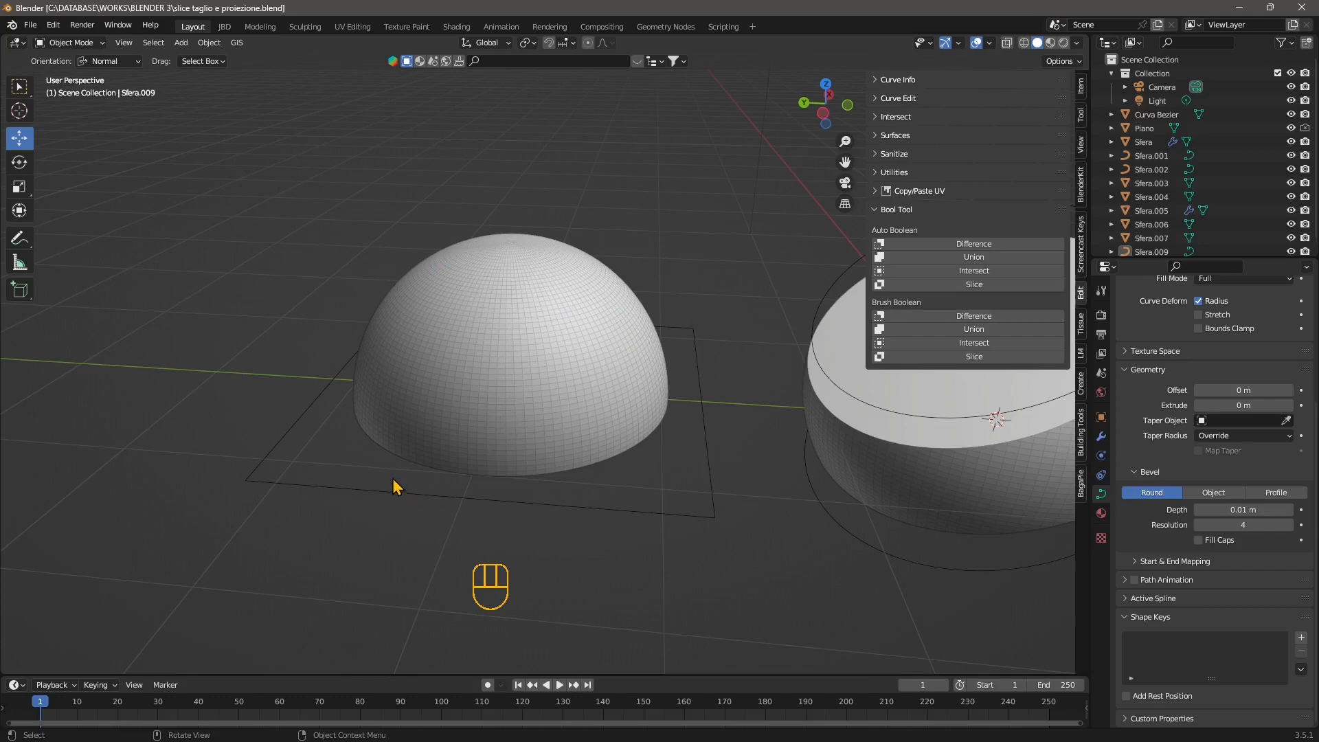
{"action": "scroll", "coordinate": [382, 403], "scroll_direction": "down", "scroll_amount": 5}
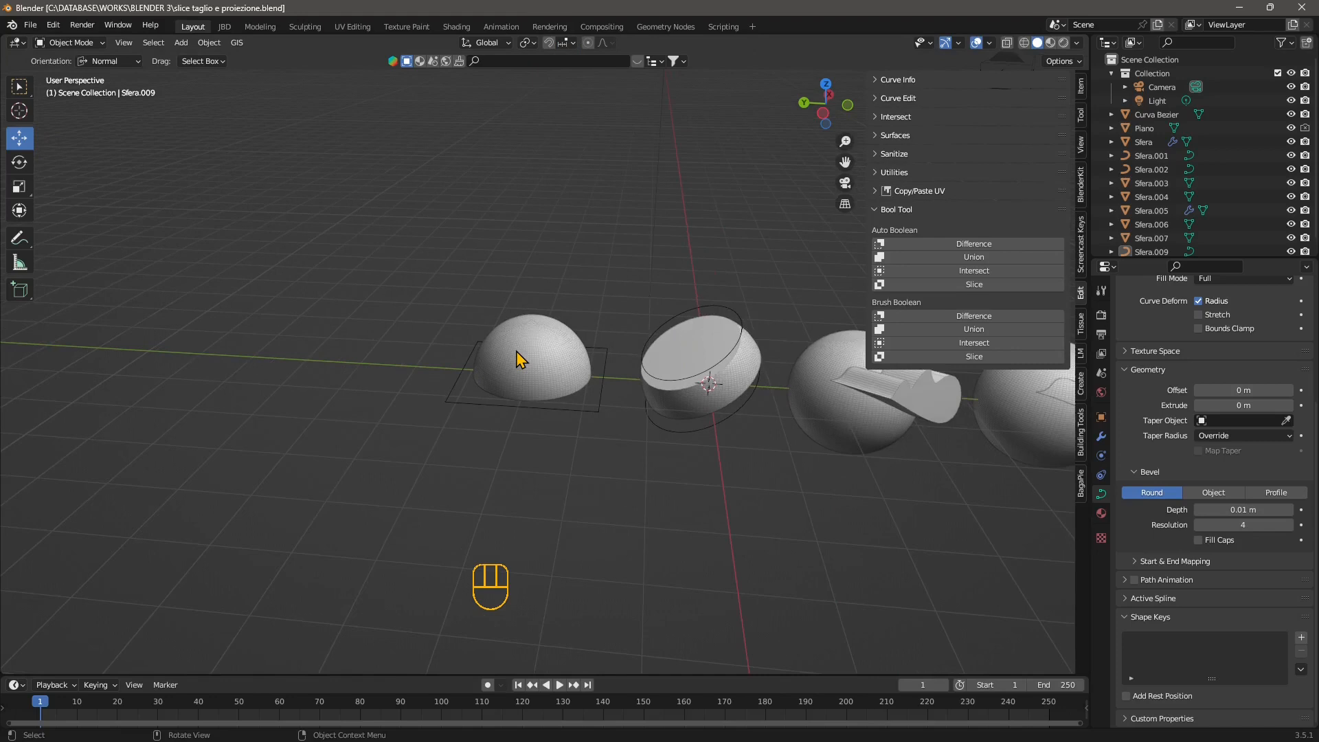
{"action": "scroll", "coordinate": [516, 351], "scroll_direction": "up", "scroll_amount": 4}
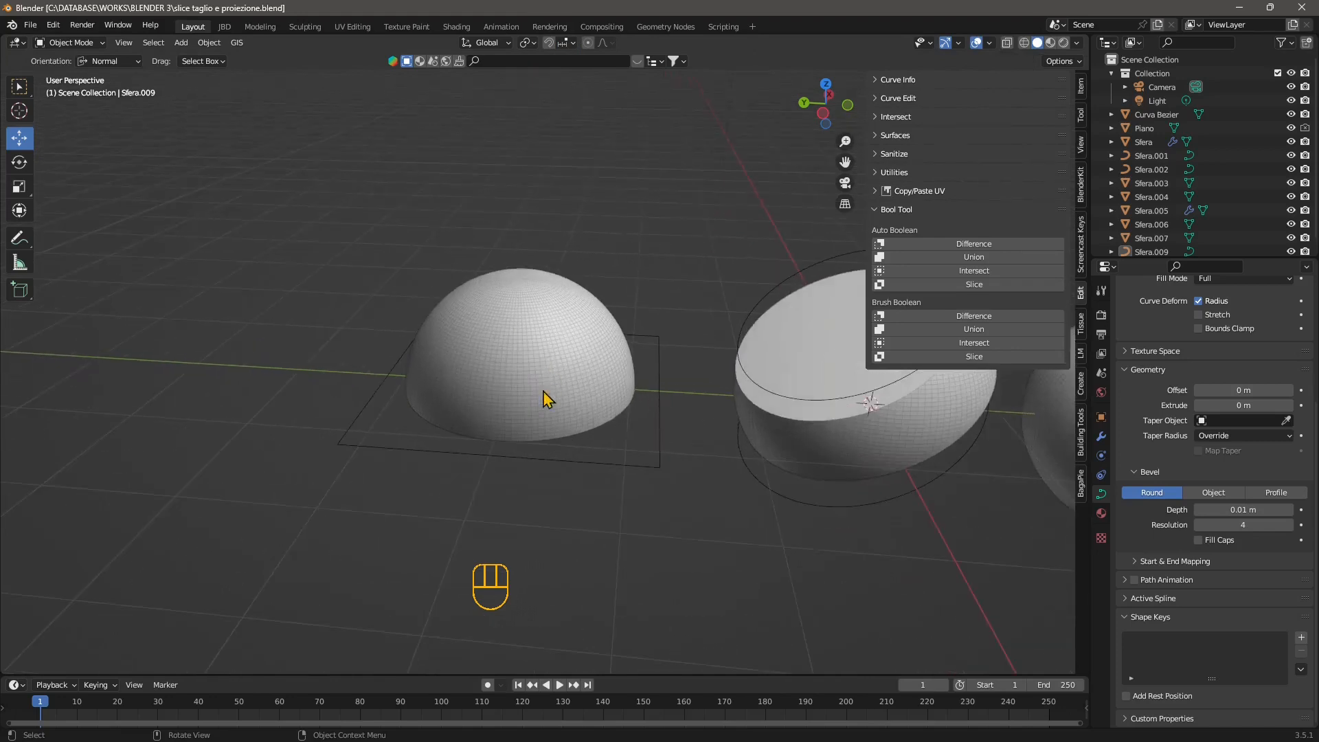
{"action": "middle_click_drag", "start_coordinate": [543, 399], "coordinate": [516, 392]}
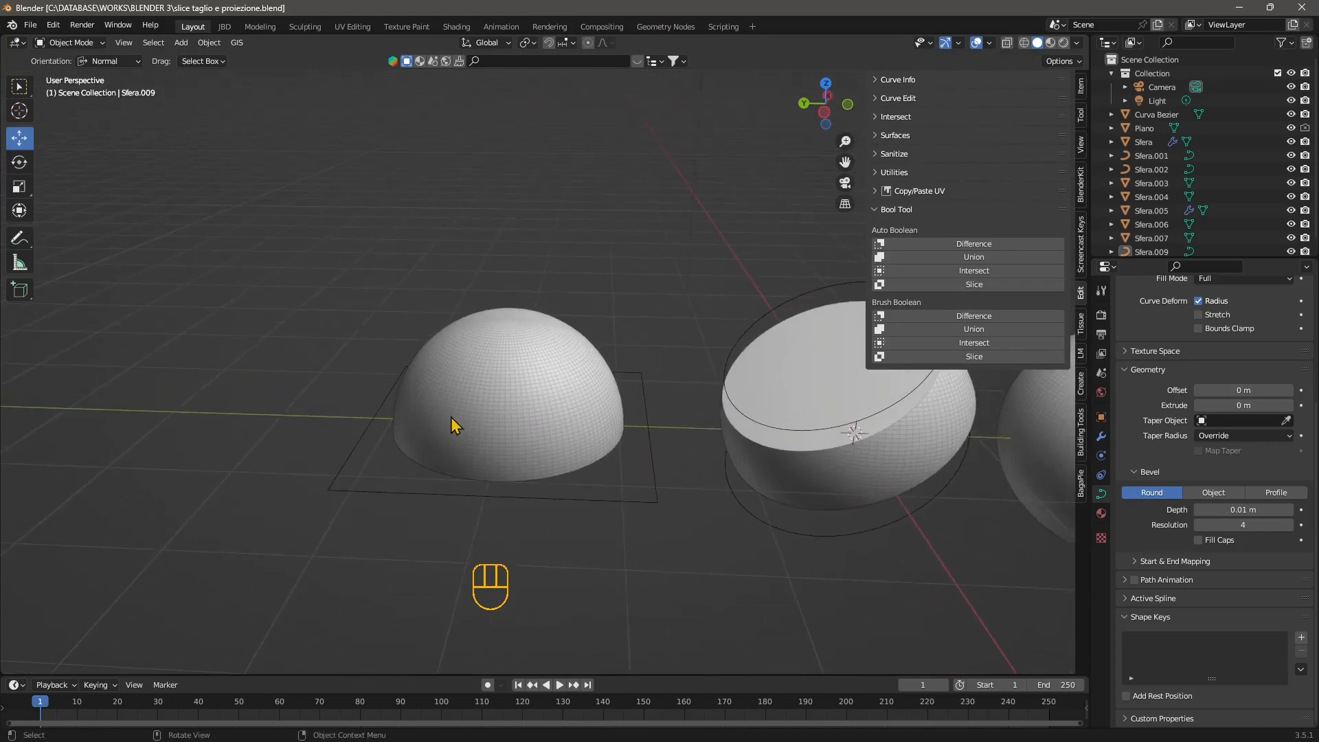
{"action": "left_click", "coordinate": [582, 500]}
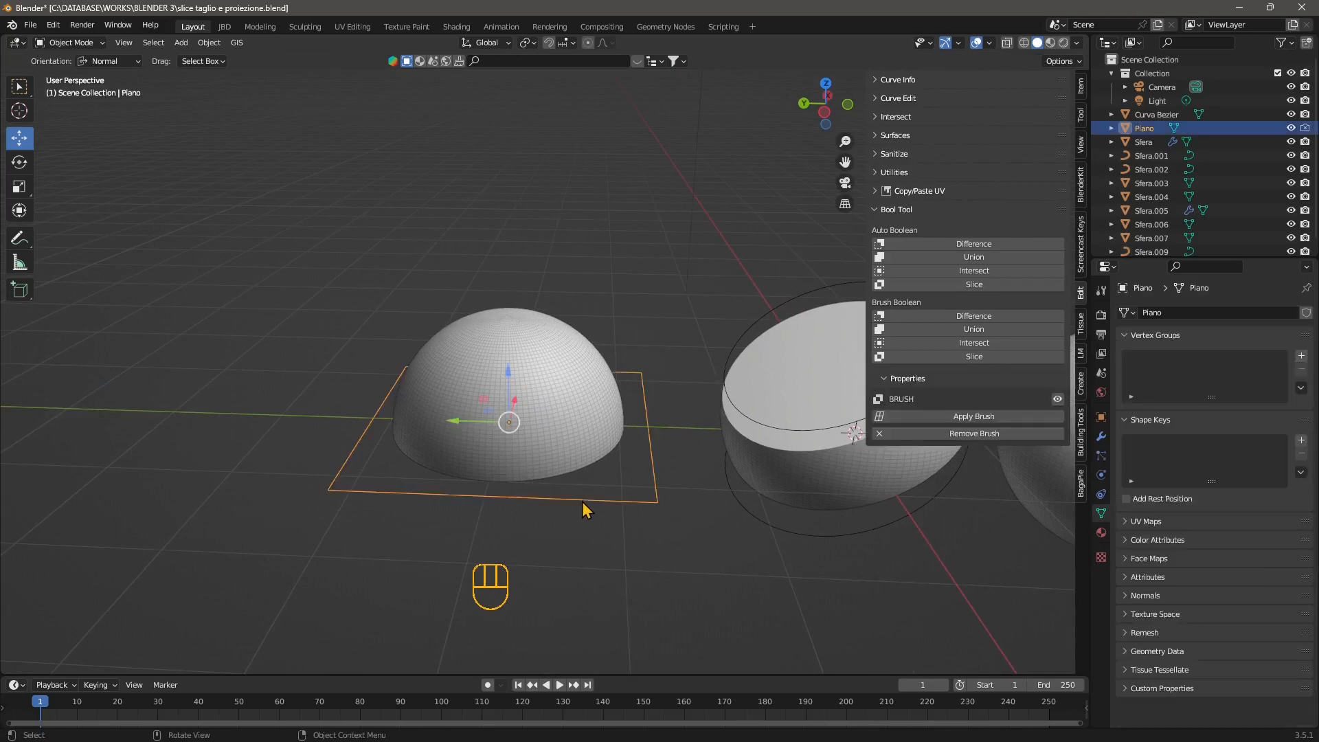
{"action": "left_click", "coordinate": [328, 265]}
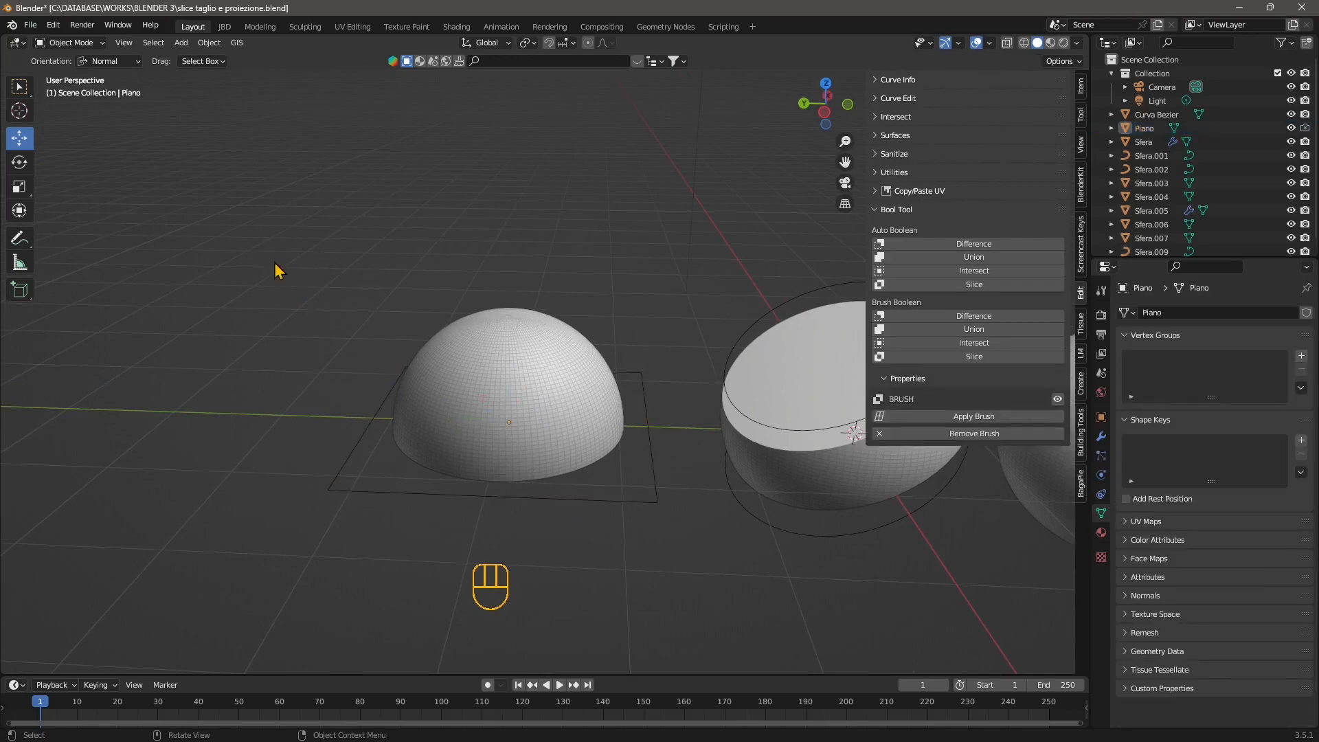
Check that the Bool Tool add-on is enabled in the preferences and locate its boolean commands in the sidebar.
{"action": "left_click", "coordinate": [55, 26]}
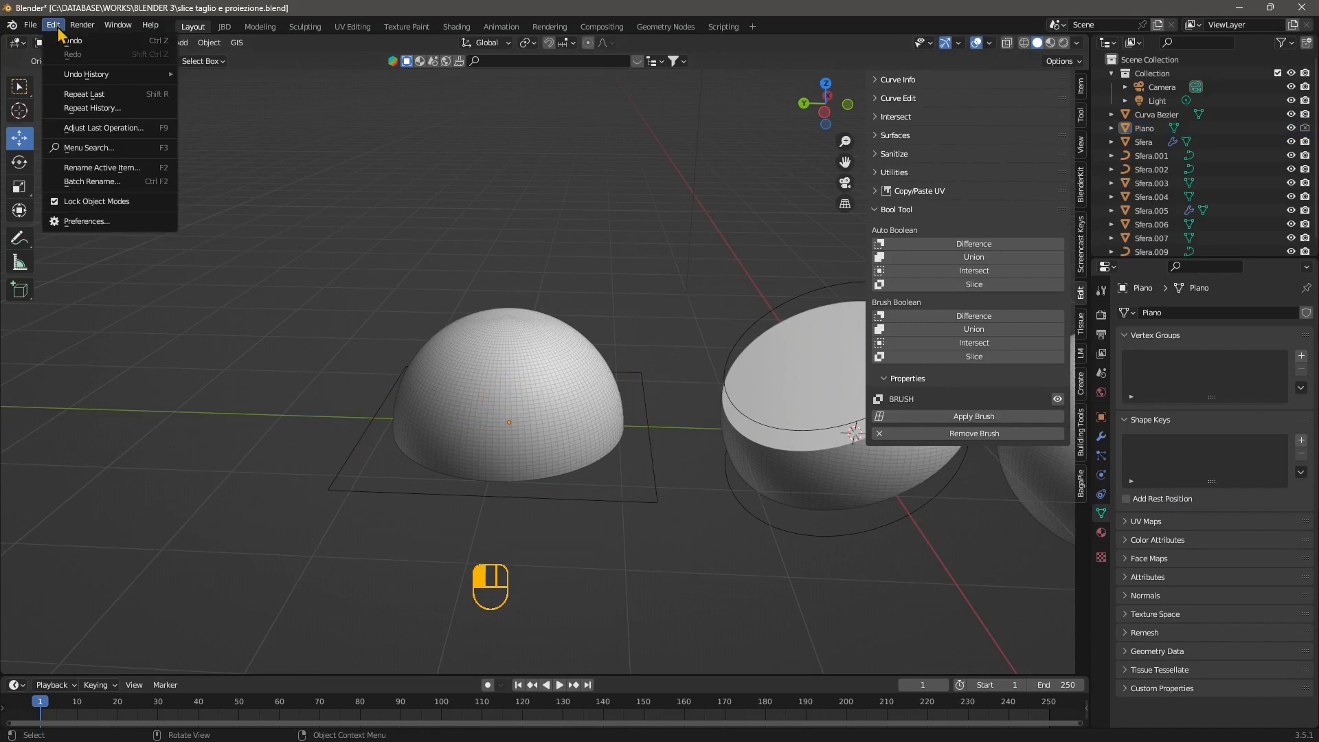
{"action": "left_click", "coordinate": [97, 222]}
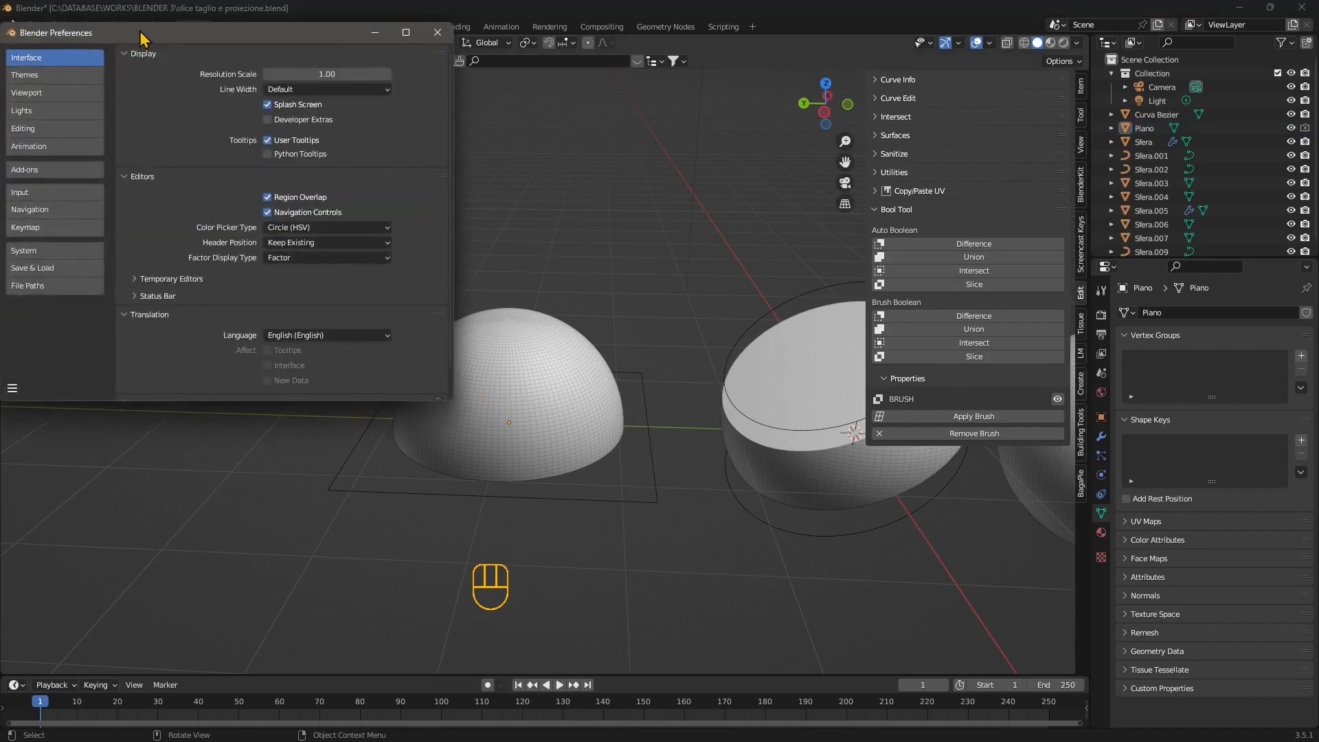
{"action": "left_click_drag", "start_coordinate": [138, 37], "coordinate": [319, 154]}
{"action": "left_click", "coordinate": [217, 284]}
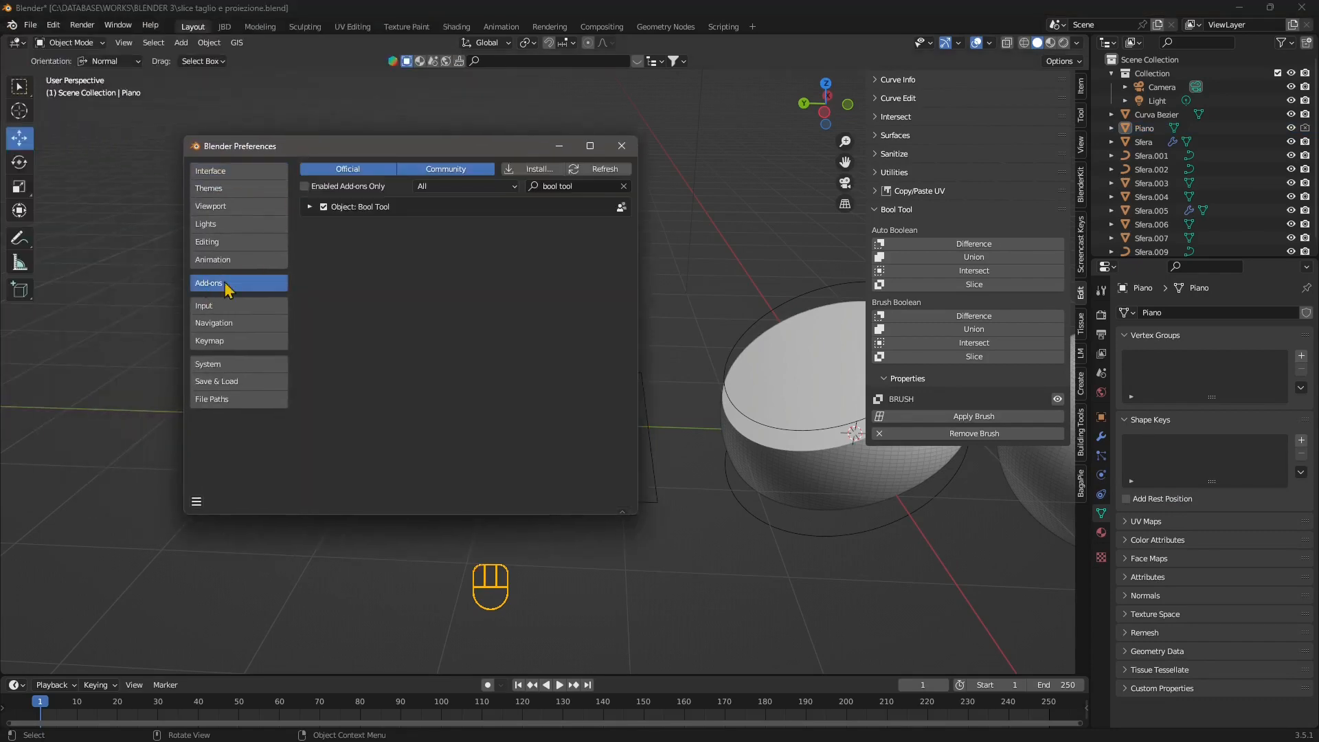
{"action": "left_click", "coordinate": [573, 187]}
{"action": "left_click", "coordinate": [622, 146]}
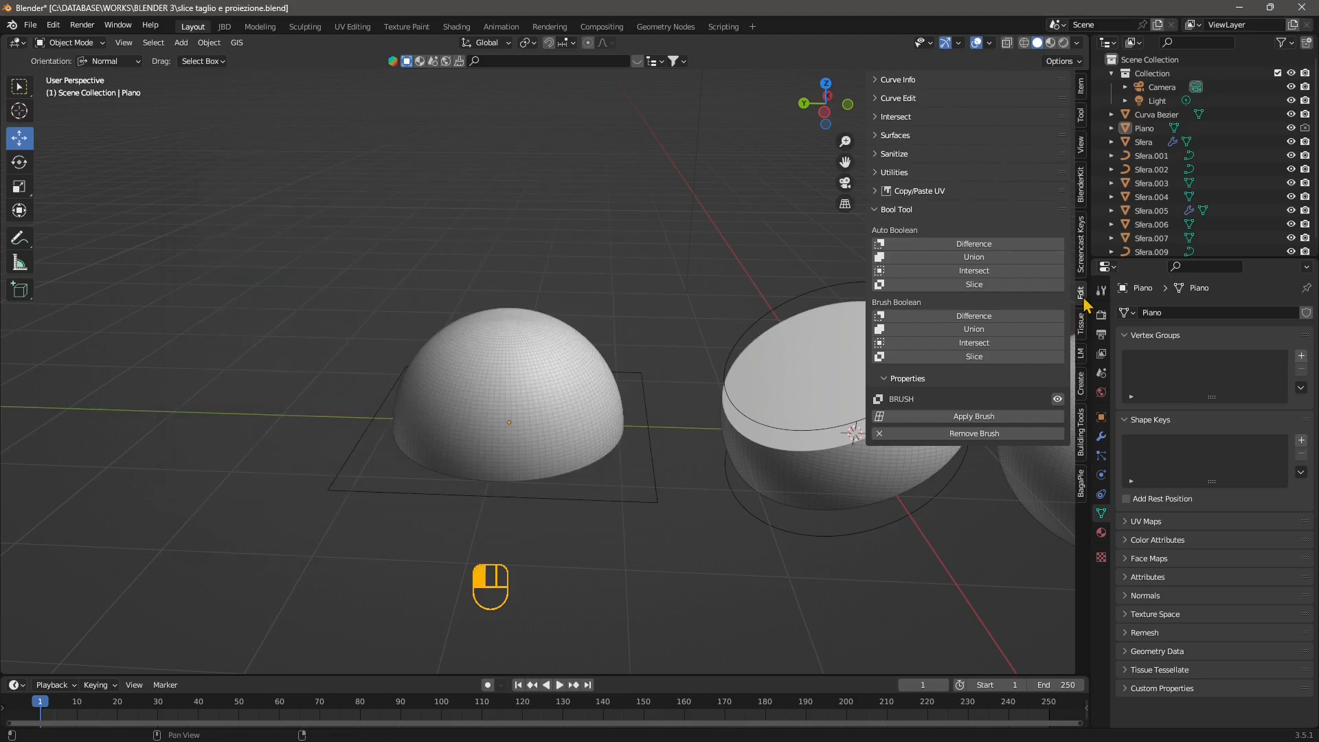
{"action": "left_click", "coordinate": [914, 211]}
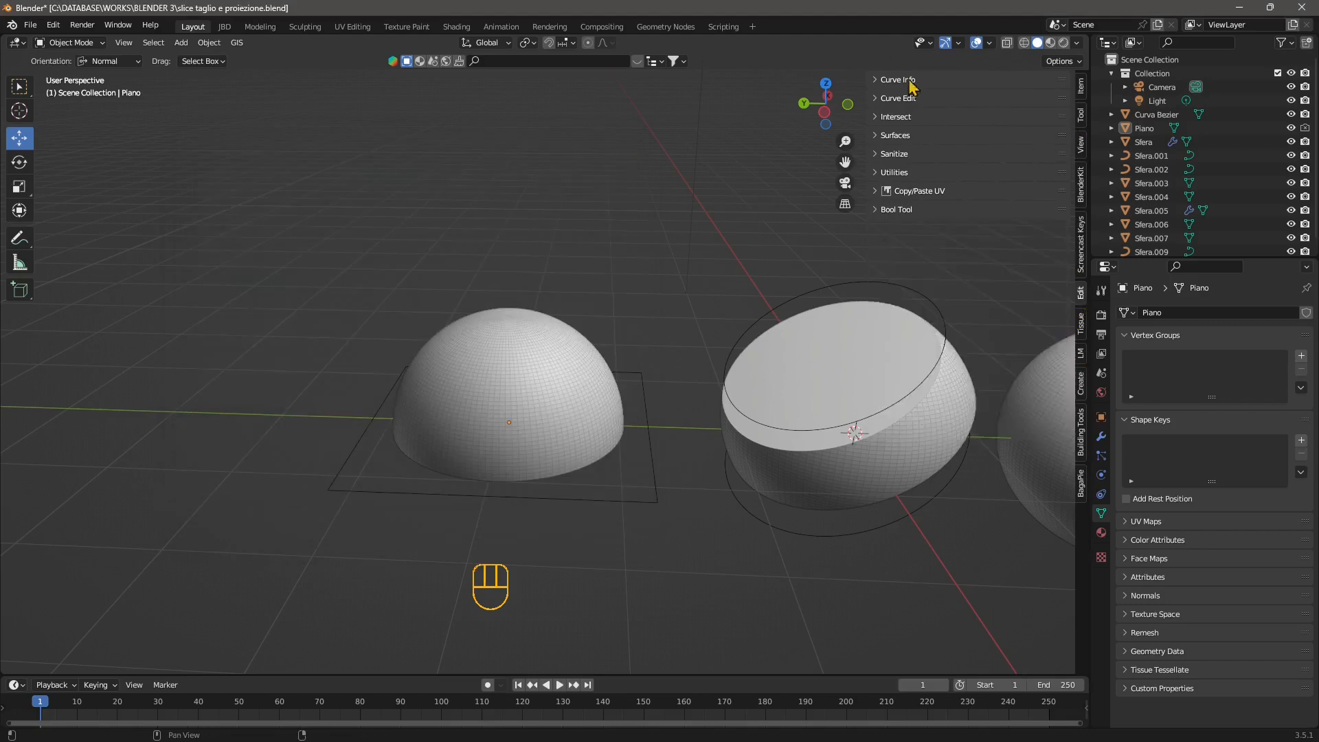
{"action": "left_click", "coordinate": [913, 215]}
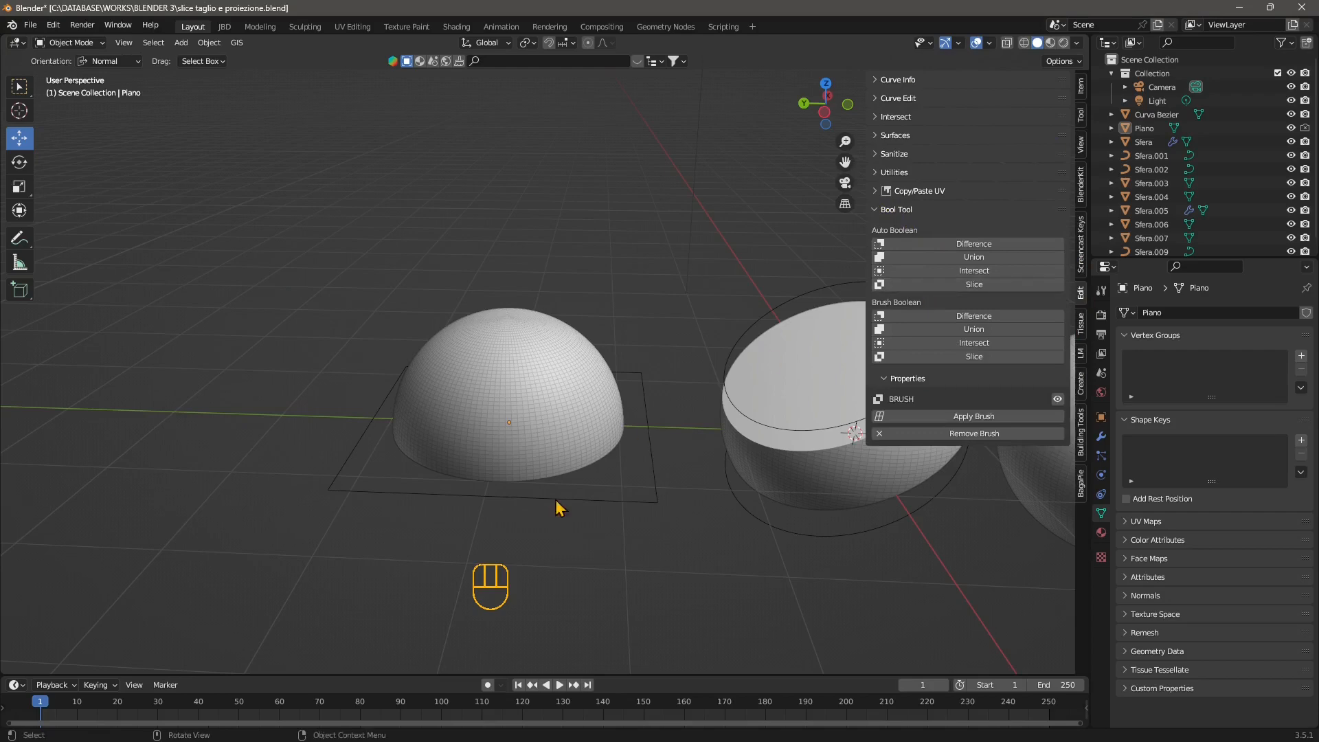
Duplicate the whole sphere and move the copy about 8.39 m along Y, beyond the hemisphere.
{"action": "middle_click_drag", "start_coordinate": [555, 500], "coordinate": [519, 506]}
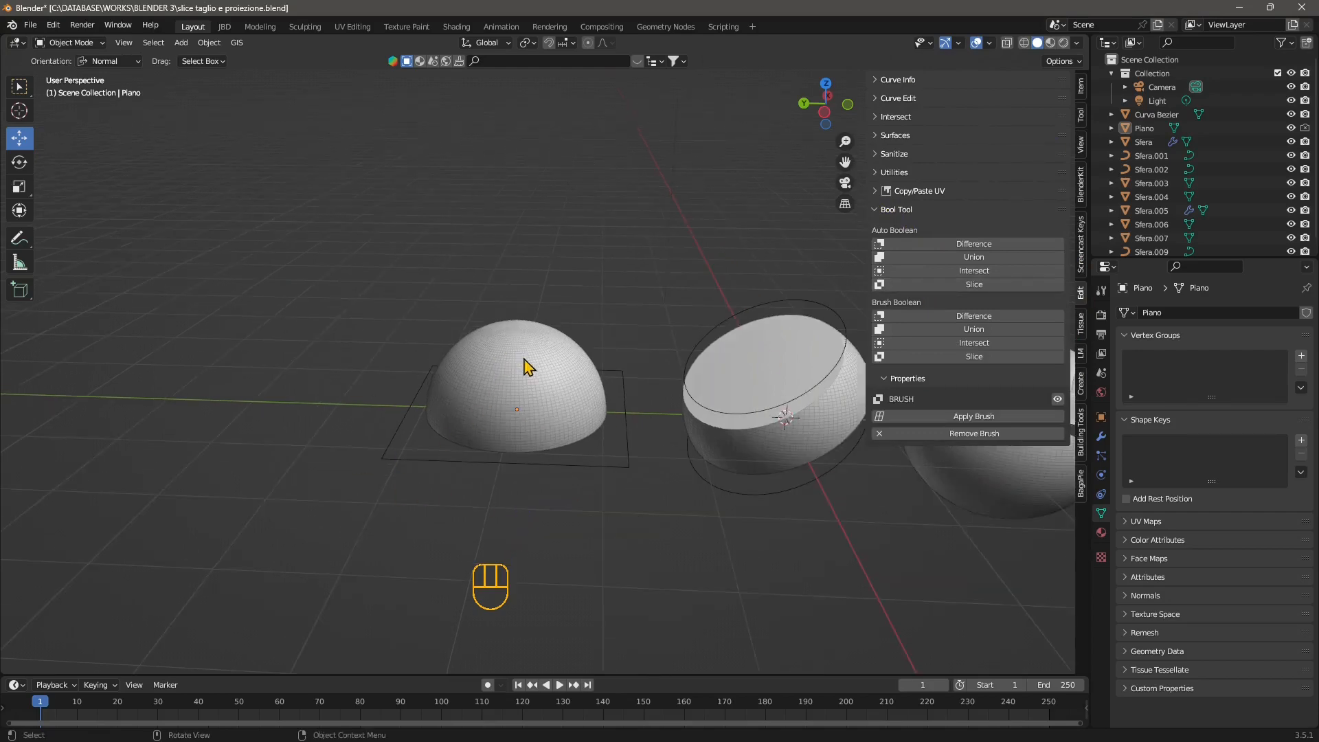
{"action": "middle_click_drag", "start_coordinate": [579, 466], "coordinate": [613, 476]}
{"action": "left_click", "coordinate": [730, 459]}
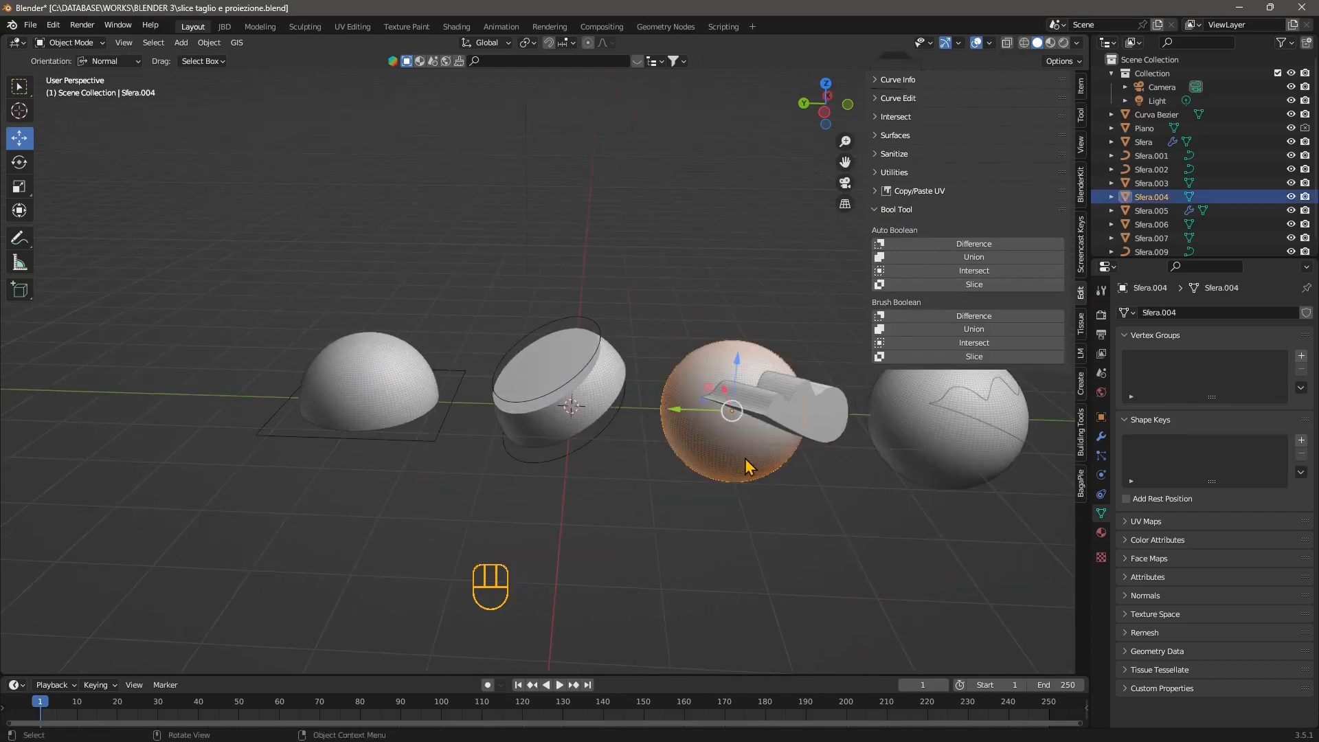
{"action": "key", "text": "ctrl+c"}
{"action": "key", "text": "ctrl+v"}
{"action": "left_click_drag", "start_coordinate": [700, 411], "coordinate": [121, 389]}
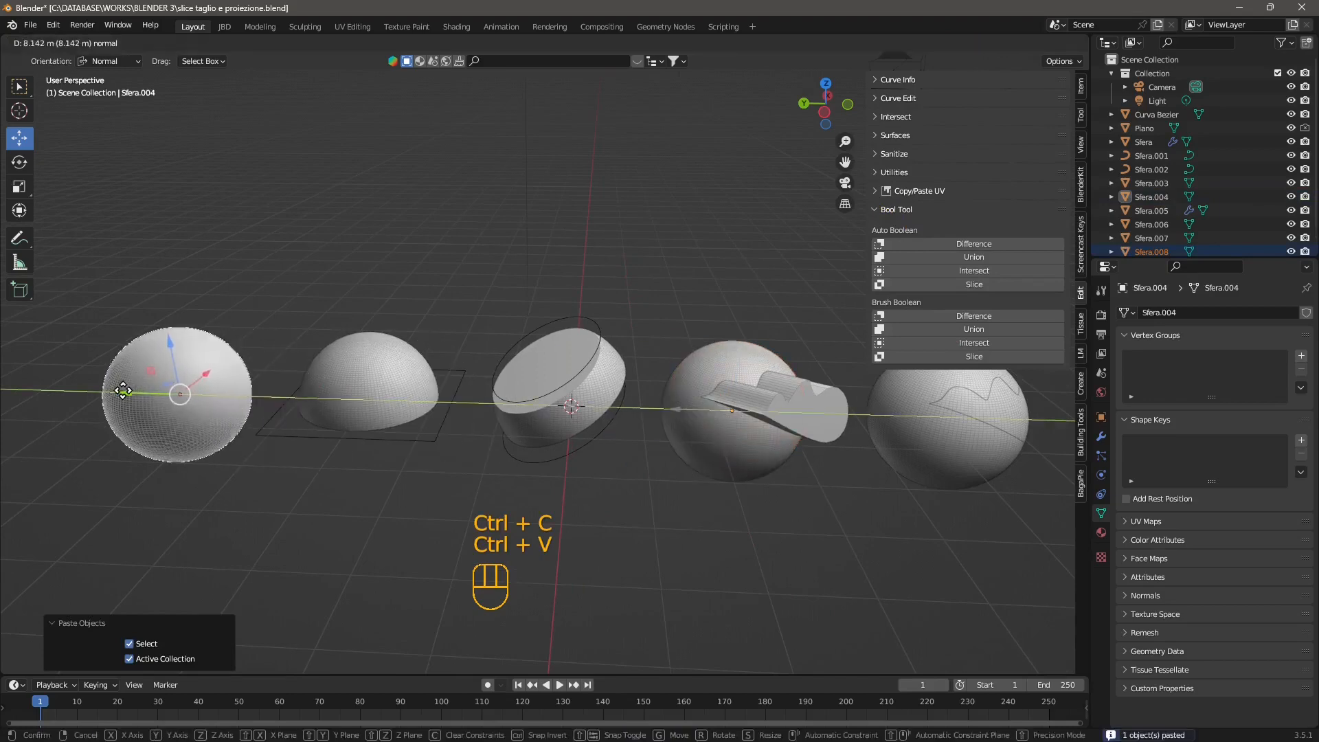
{"action": "middle_click_drag", "start_coordinate": [350, 441], "coordinate": [602, 450], "text": "shift"}
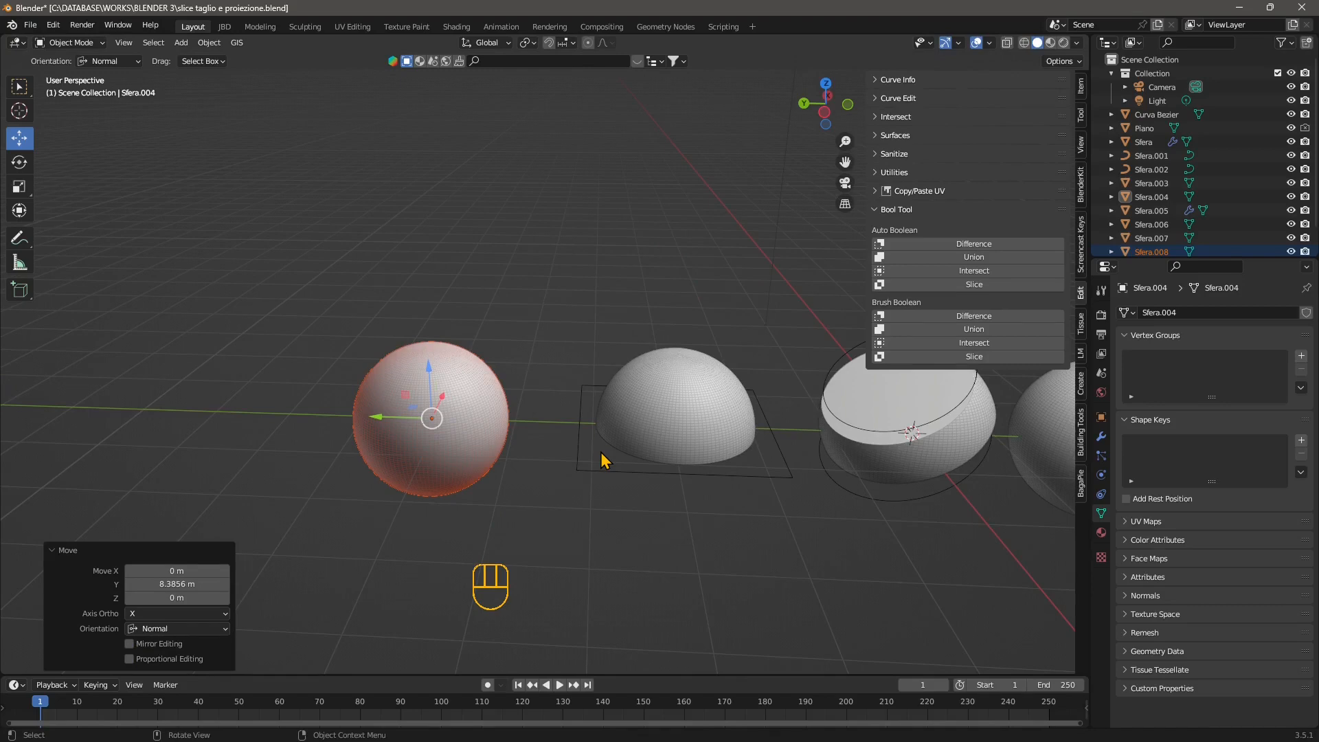
{"action": "scroll", "coordinate": [457, 440], "scroll_direction": "up", "scroll_amount": 5}
{"action": "middle_click_drag", "start_coordinate": [456, 440], "coordinate": [660, 331], "text": "shift"}
{"action": "left_click", "coordinate": [515, 203]}
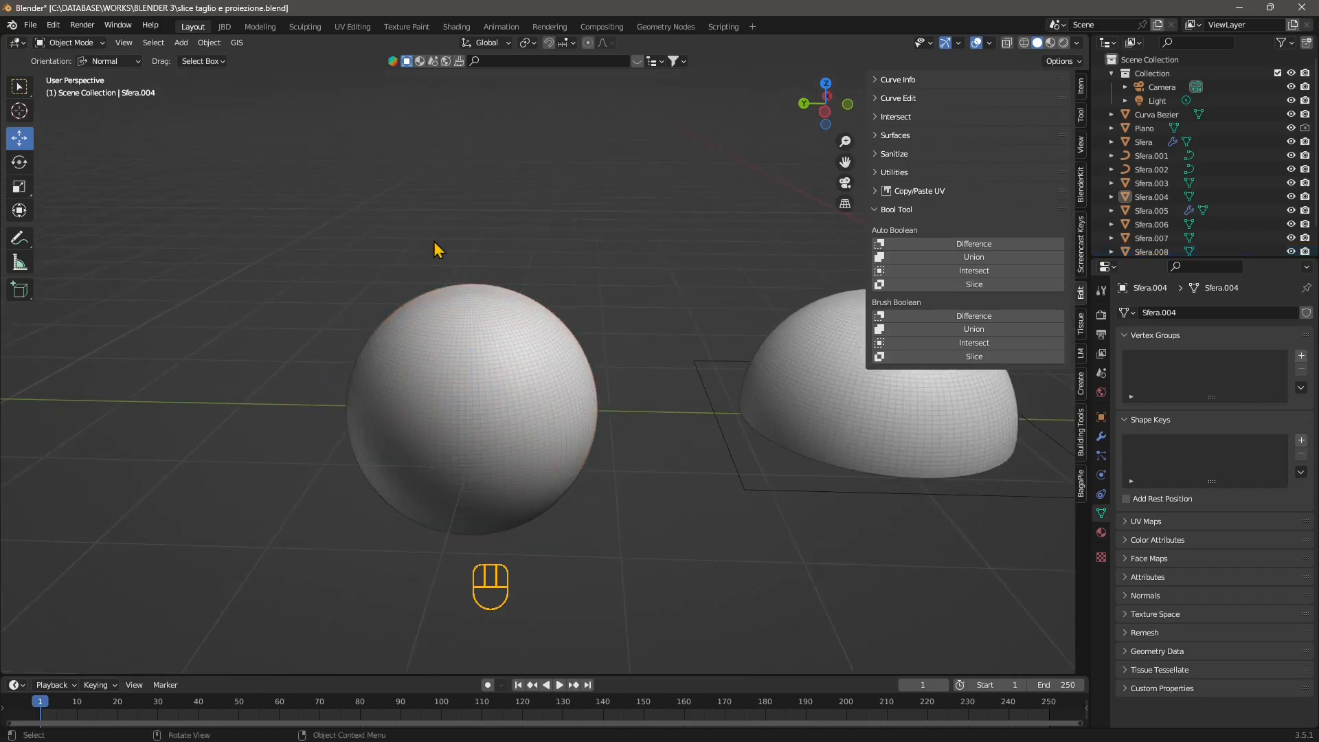
Add a 2 m mesh plane and move it about 6.04 m along Y onto the copied sphere.
{"action": "left_click", "coordinate": [181, 42]}
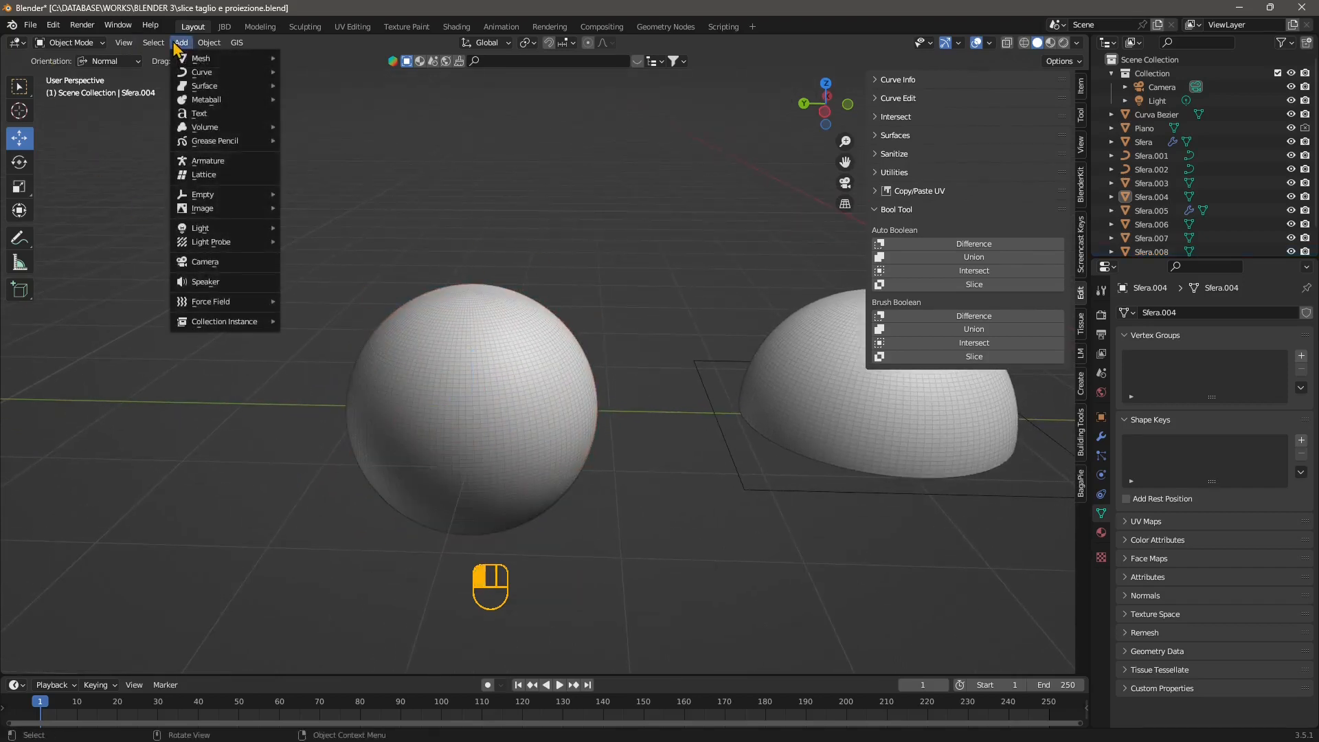
{"action": "mouse_move", "coordinate": [200, 58]}
{"action": "left_click", "coordinate": [313, 59]}
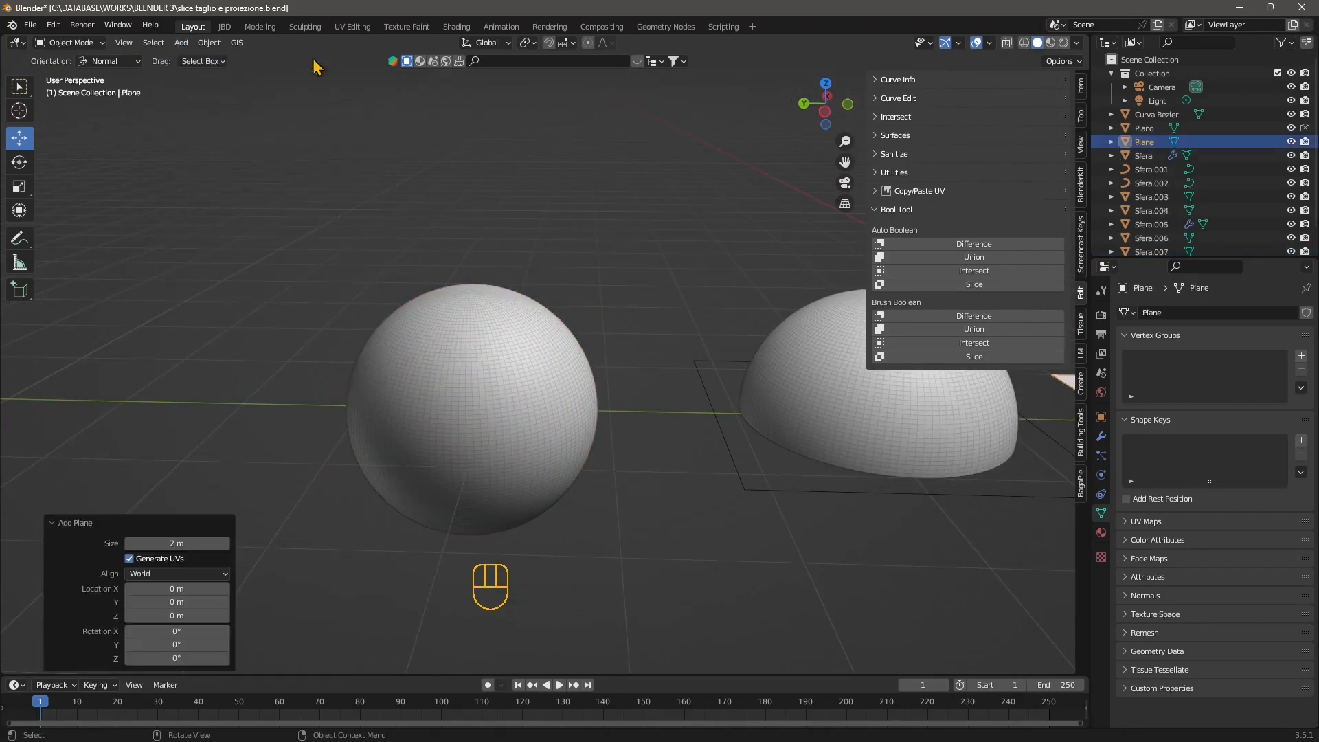
{"action": "scroll", "coordinate": [294, 350], "scroll_direction": "down", "scroll_amount": 5}
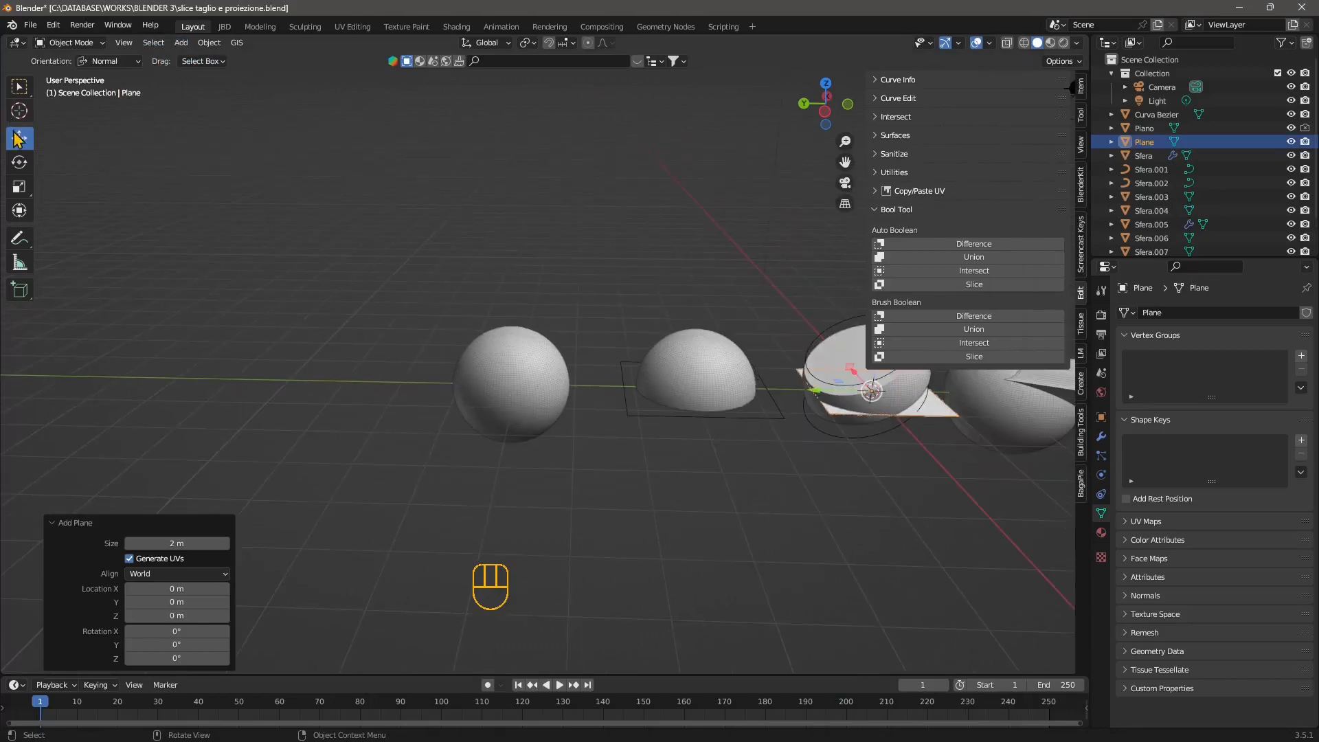
{"action": "middle_click_drag", "start_coordinate": [871, 558], "coordinate": [742, 549], "text": "shift"}
{"action": "key", "text": "g"}
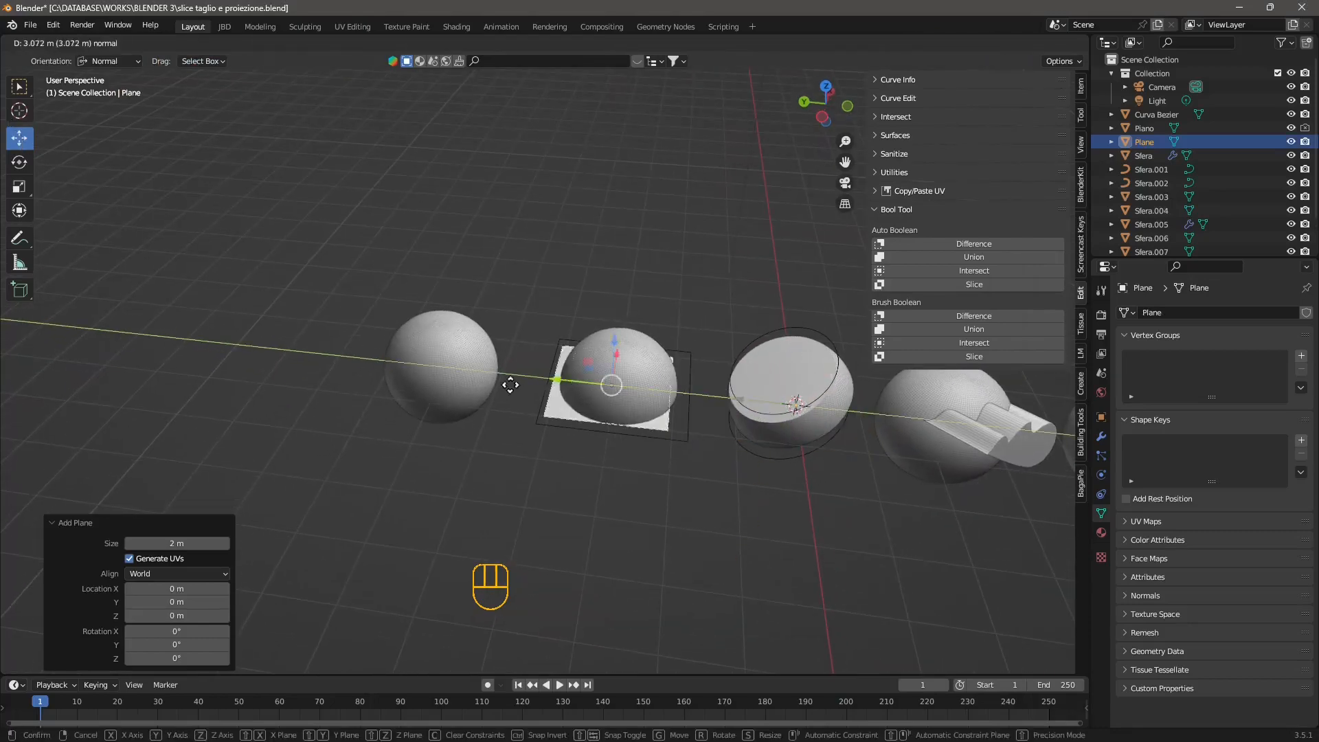
{"action": "left_click", "coordinate": [406, 378]}
Scale the plane by about 1.325 in X and Y so it extends past the sphere on all sides.
{"action": "scroll", "coordinate": [409, 385], "scroll_direction": "up", "scroll_amount": 4}
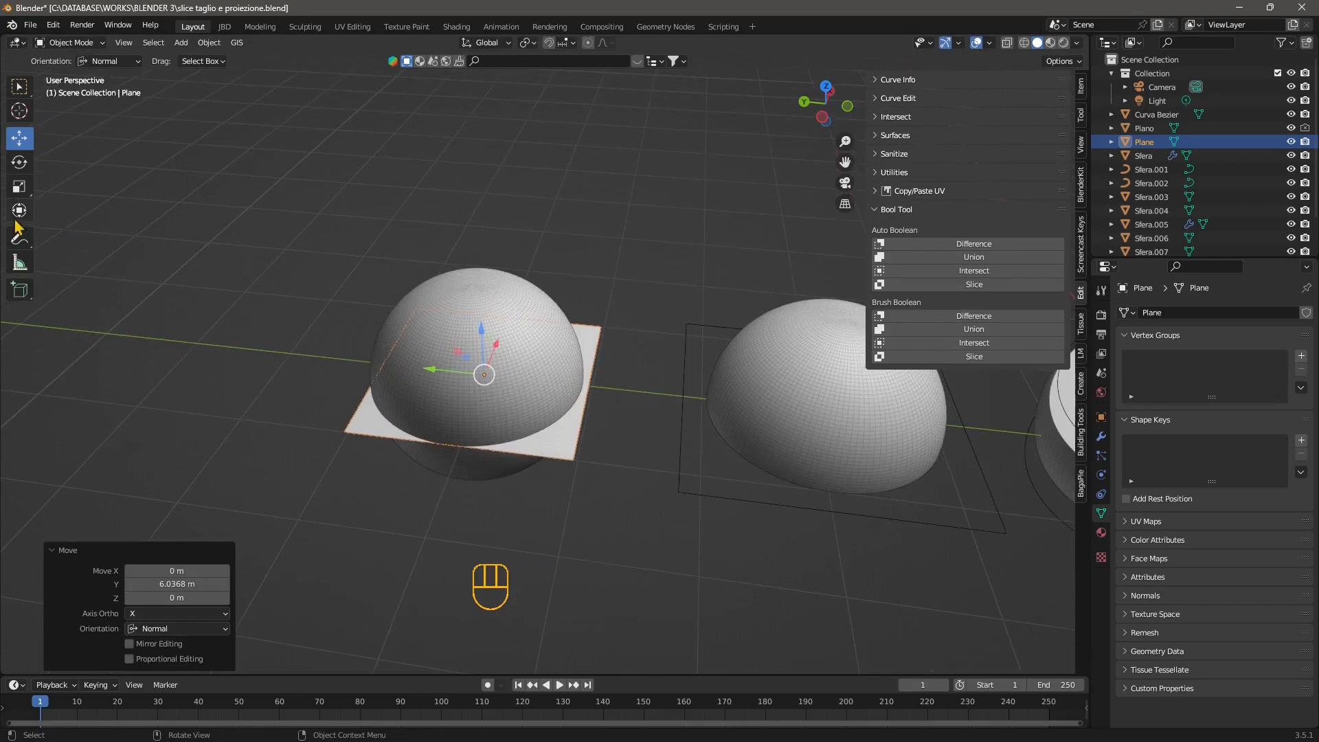
{"action": "left_click", "coordinate": [19, 186]}
{"action": "middle_click_drag", "start_coordinate": [441, 484], "coordinate": [481, 496]}
{"action": "left_click", "coordinate": [287, 404]}
{"action": "key", "text": "ctrl+z"}
{"action": "middle_click_drag", "start_coordinate": [480, 496], "coordinate": [552, 436], "text": "shift"}
{"action": "left_click", "coordinate": [420, 507]}
{"action": "left_click", "coordinate": [438, 469]}
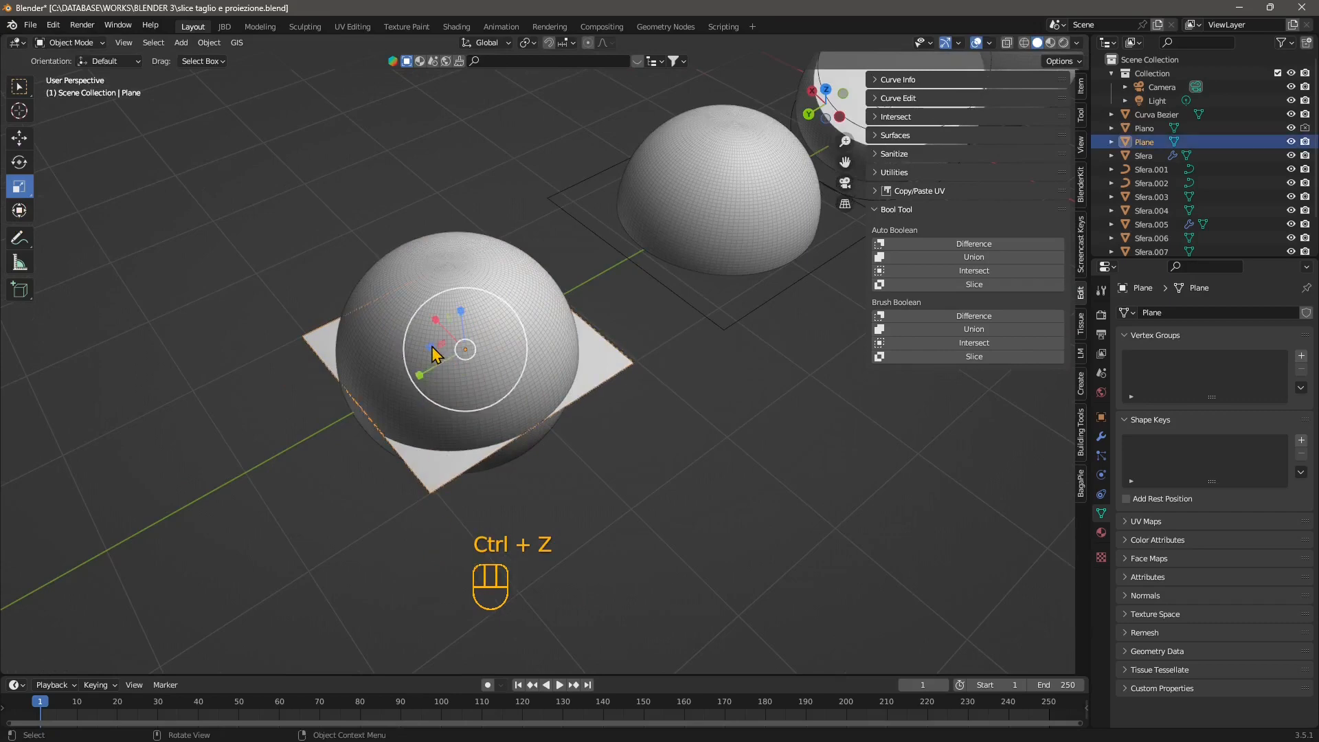
{"action": "left_click_drag", "start_coordinate": [434, 354], "coordinate": [597, 466]}
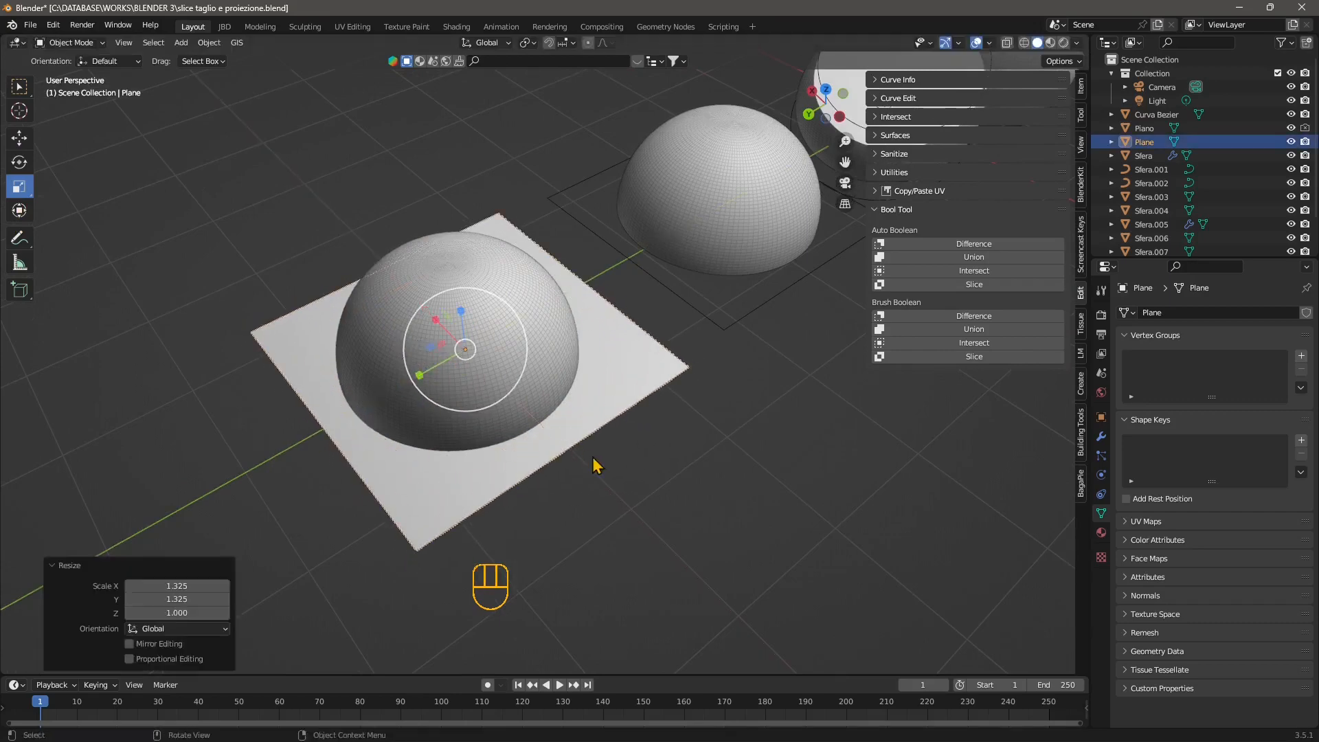
Raise the plane about 0.61 m along Z so it crosses the upper part of the sphere.
{"action": "middle_click_drag", "start_coordinate": [596, 466], "coordinate": [540, 420]}
{"action": "middle_click_drag", "start_coordinate": [626, 443], "coordinate": [531, 382], "text": "shift"}
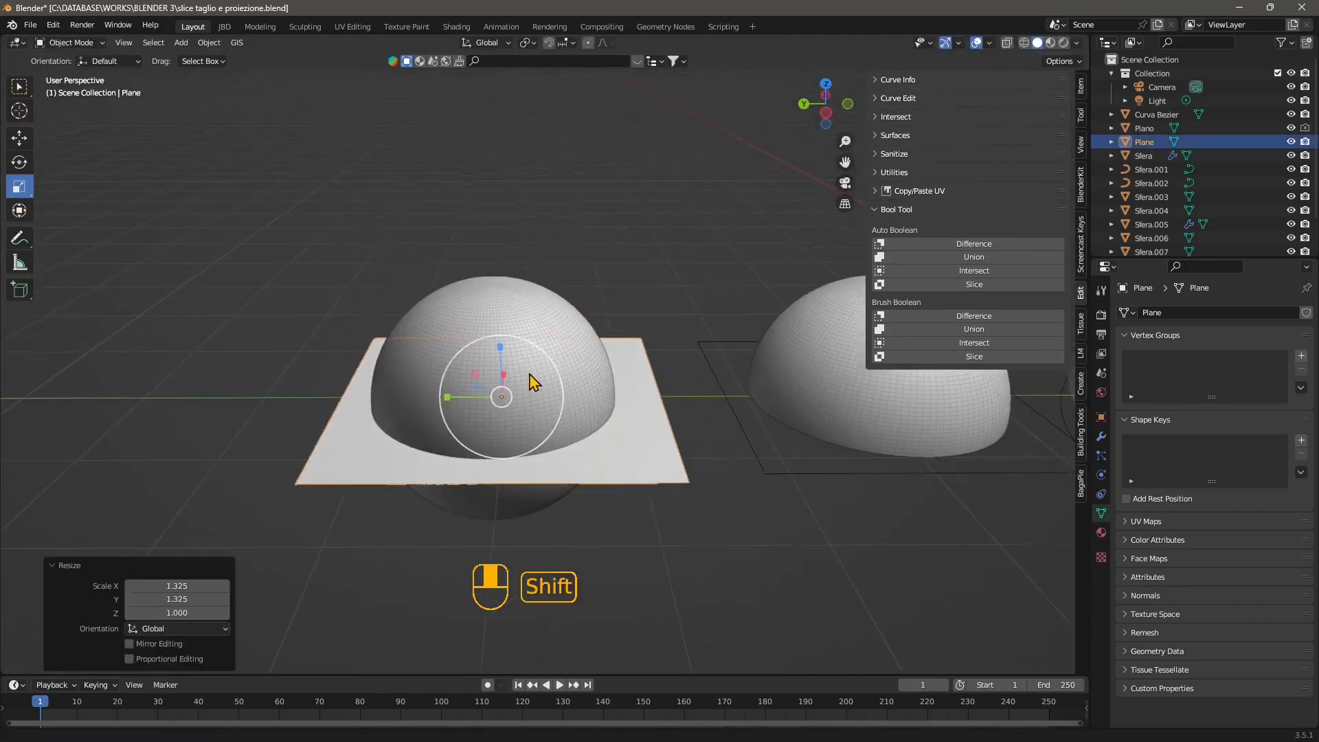
{"action": "left_click", "coordinate": [19, 138]}
{"action": "middle_click_drag", "start_coordinate": [618, 384], "coordinate": [621, 415]}
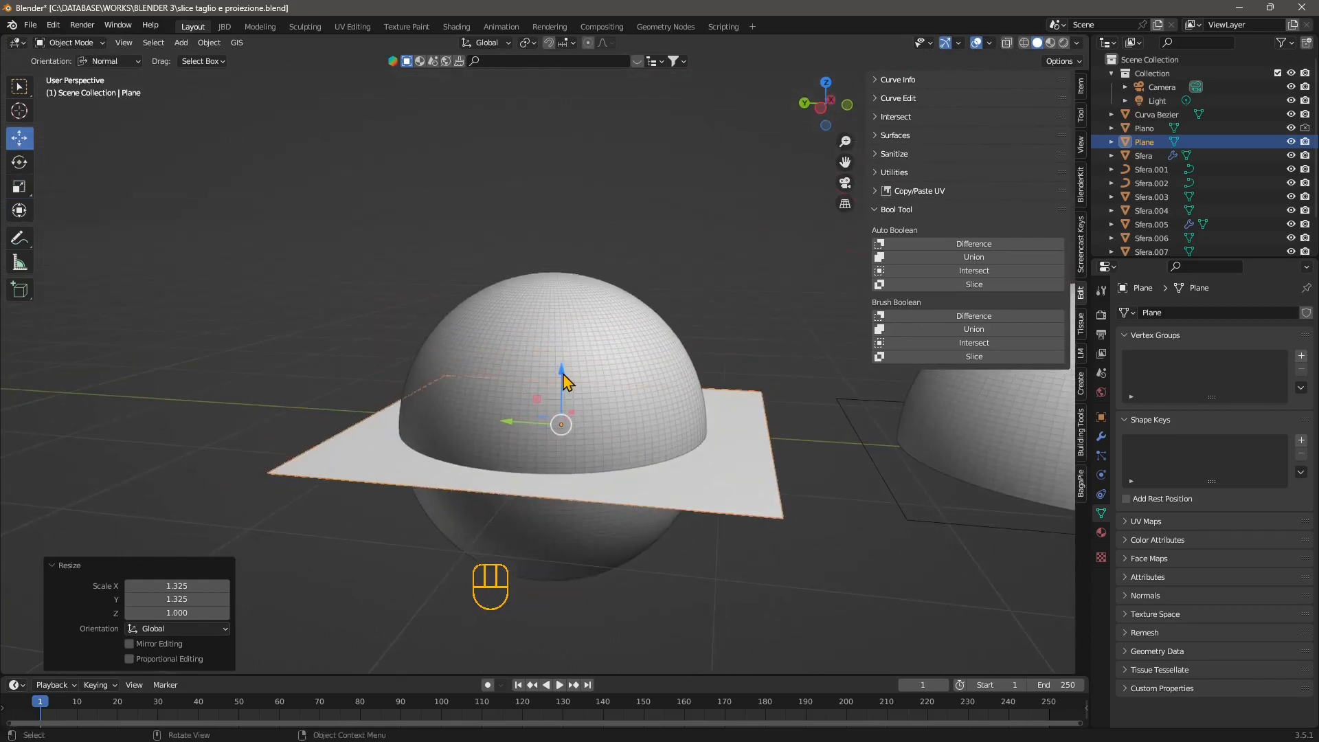
{"action": "left_click_drag", "start_coordinate": [564, 380], "coordinate": [595, 279]}
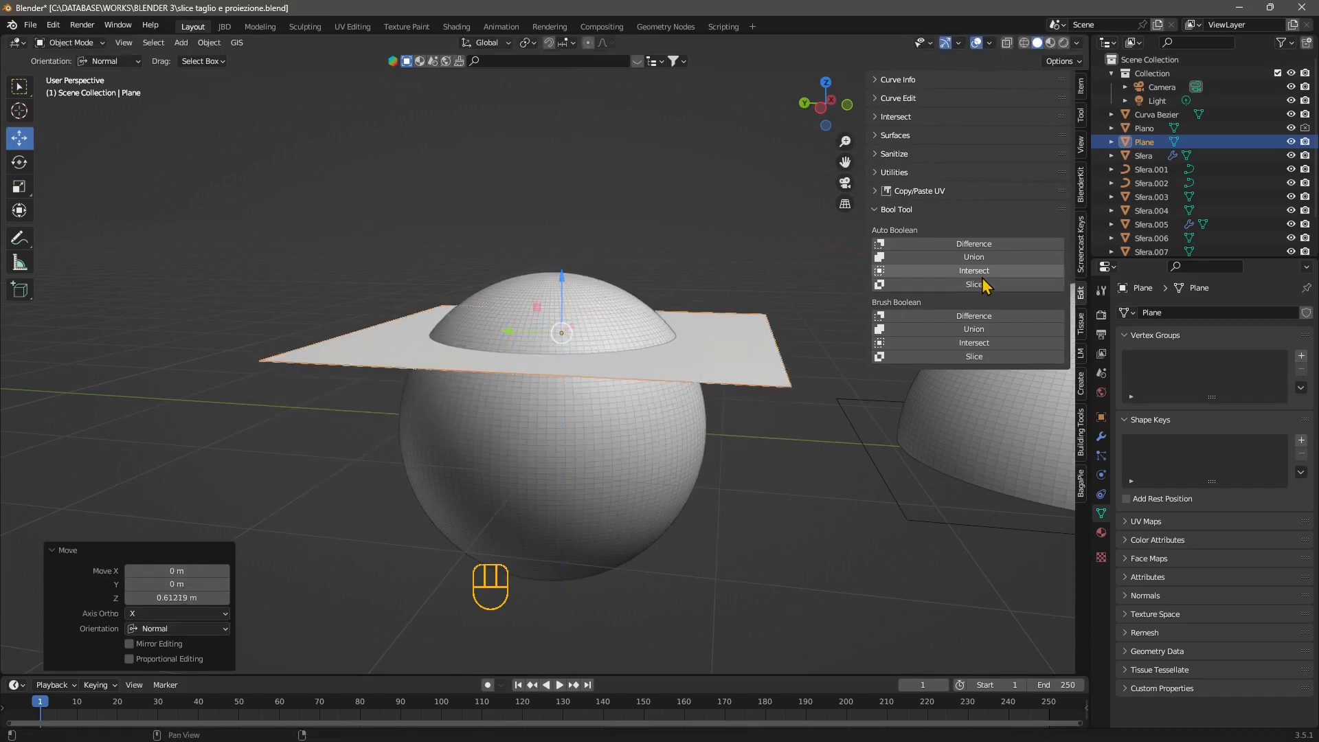
Slice the sphere with the plane using Bool Tool's Auto Boolean Slice, keeping the sphere as the active object.
{"action": "left_click", "coordinate": [963, 244]}
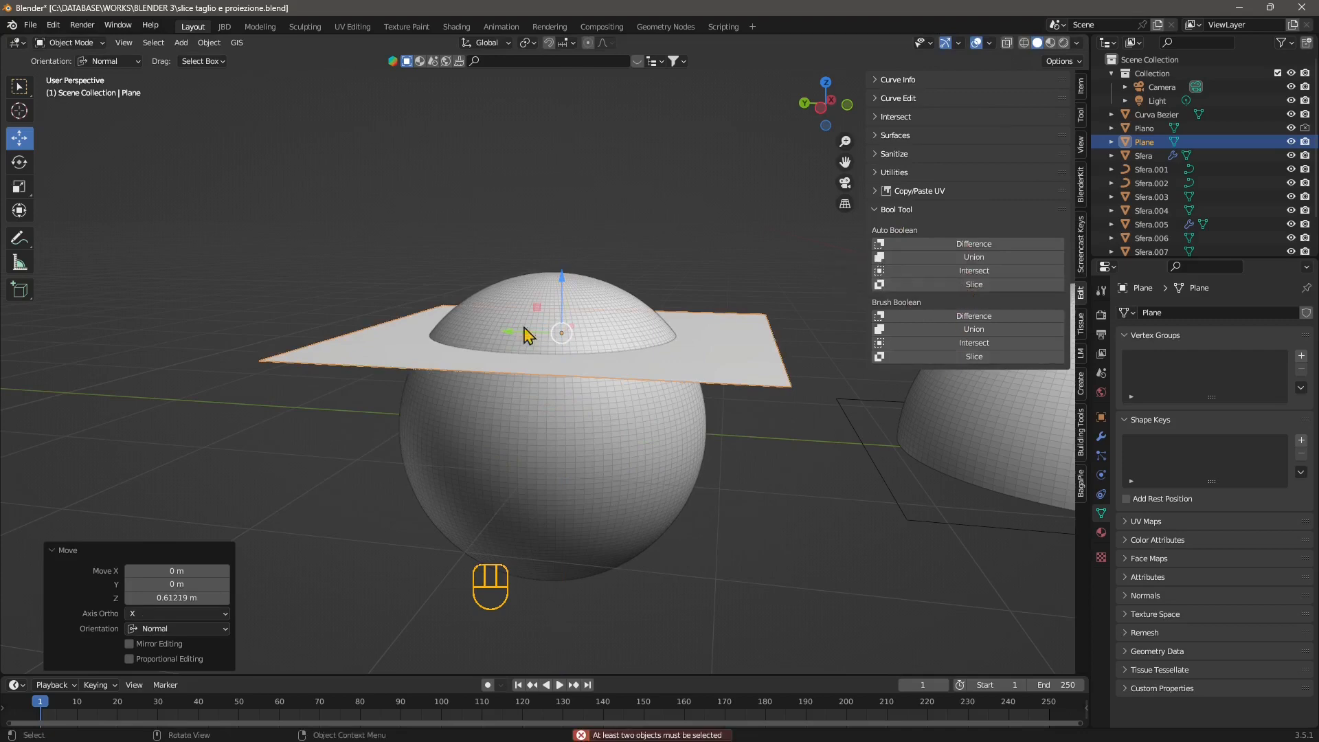
{"action": "left_click", "coordinate": [583, 454], "text": "shift"}
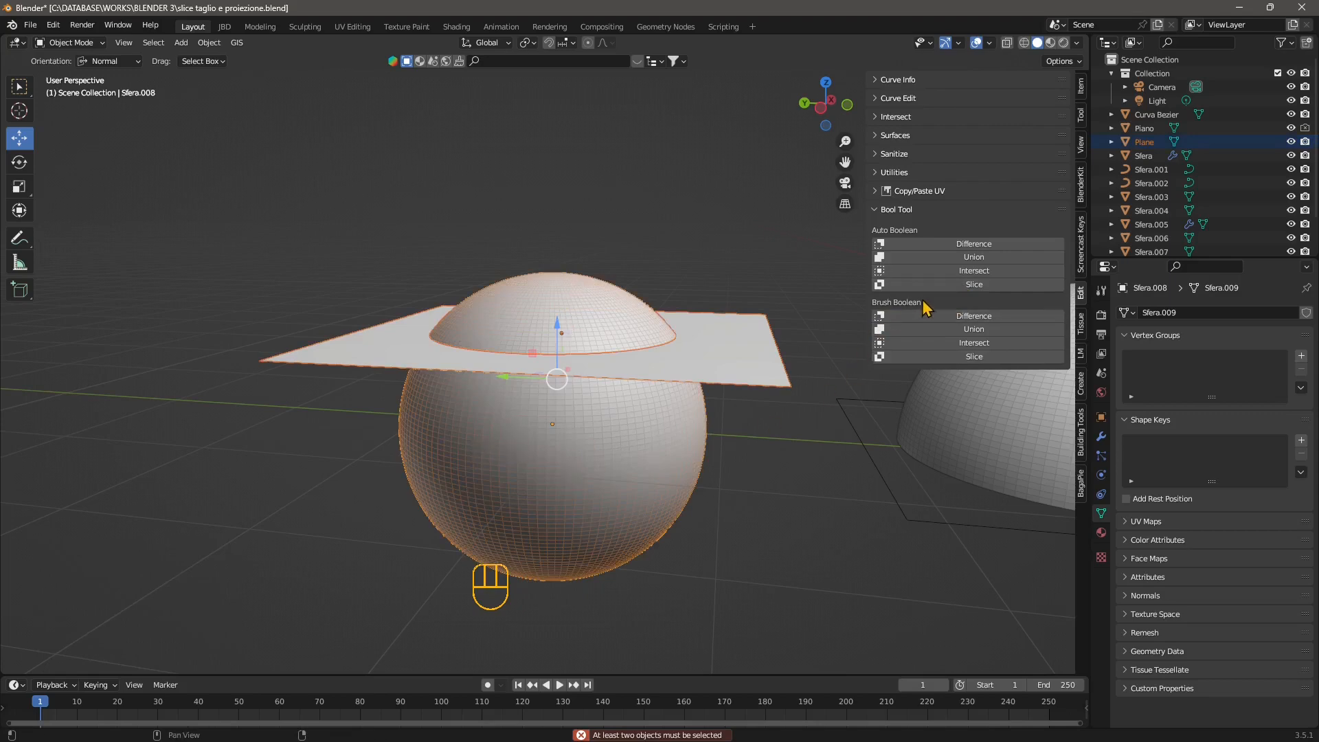
{"action": "left_click", "coordinate": [939, 288]}
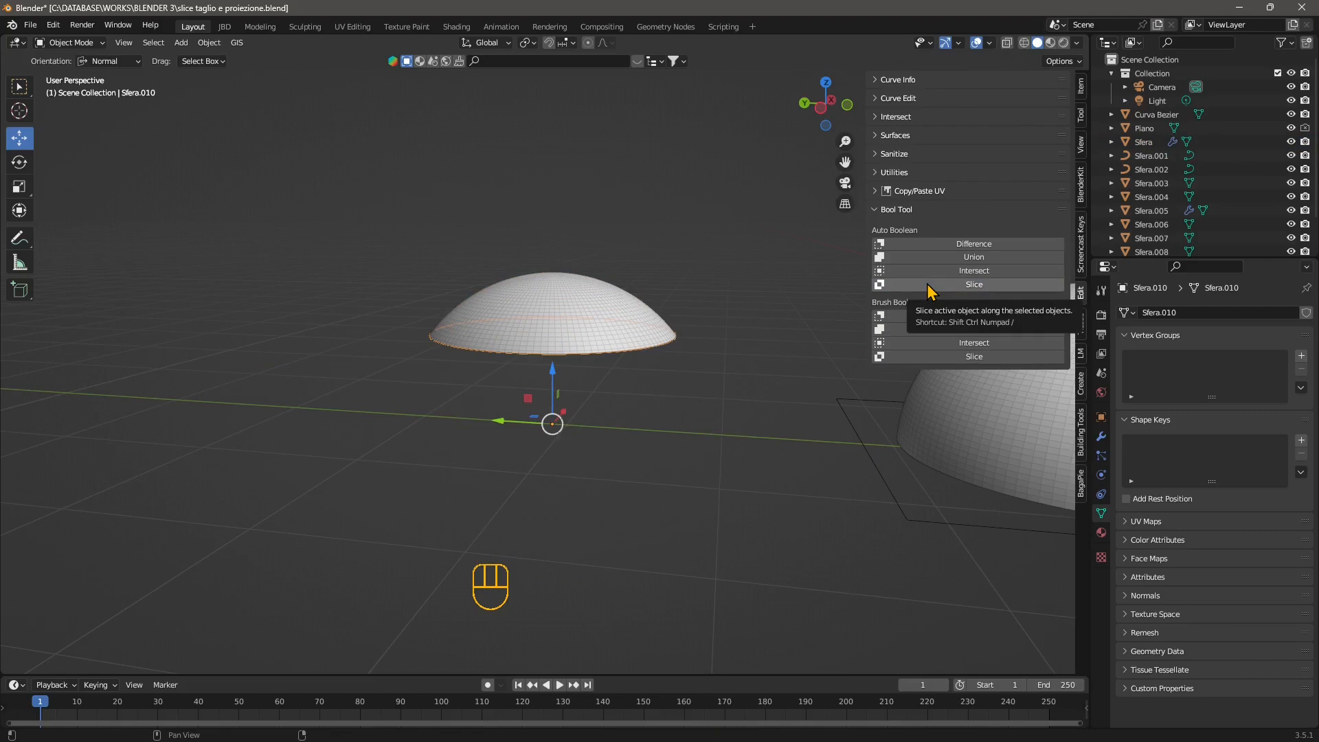
{"action": "middle_click_drag", "start_coordinate": [692, 318], "coordinate": [651, 393]}
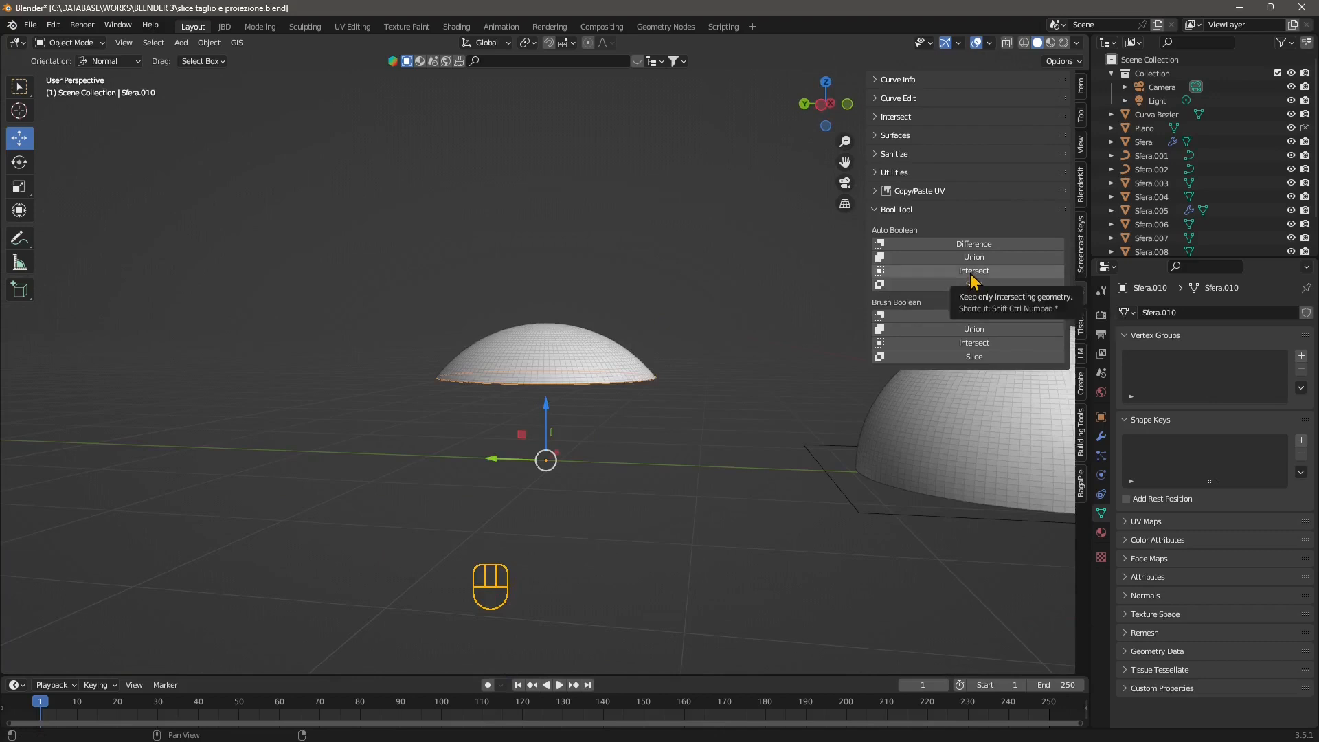
Undo the Auto Boolean slice and replace the original sphere with a copy pasted in the same place.
{"action": "key", "text": "ctrl+z"}
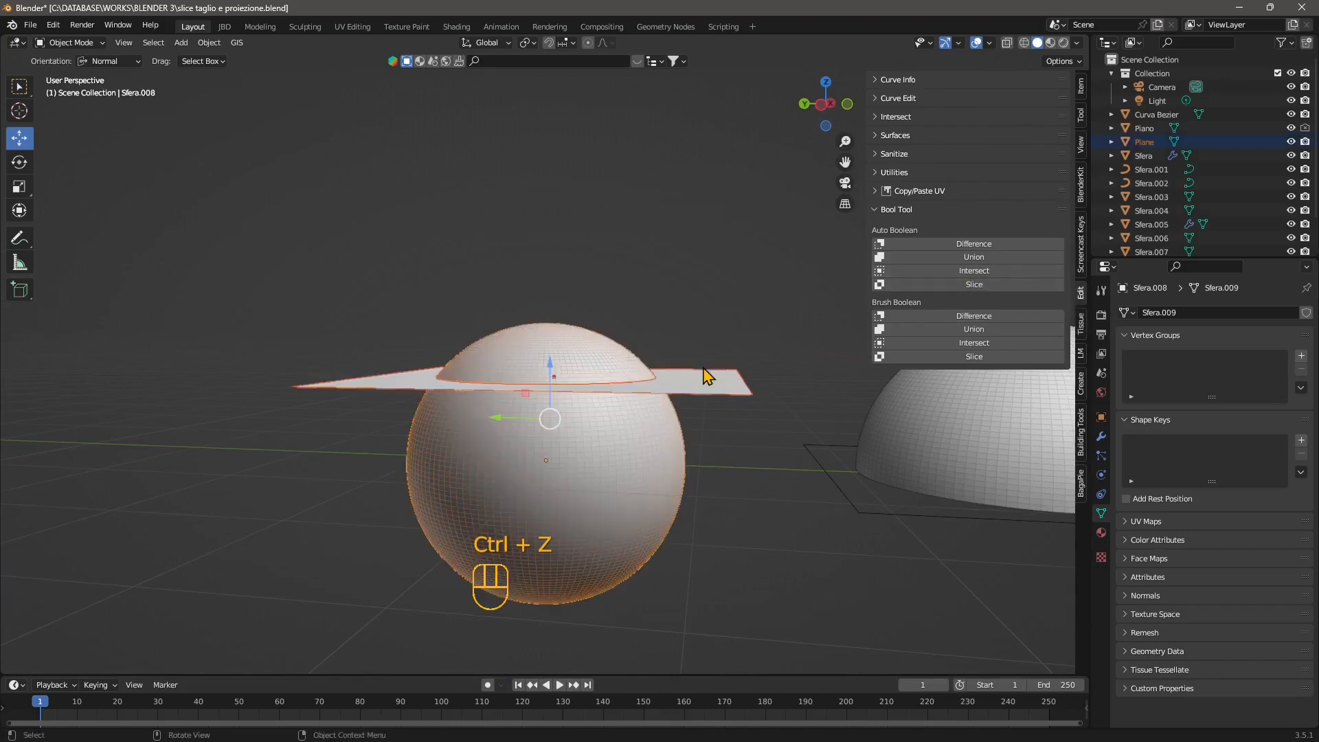
{"action": "left_click", "coordinate": [765, 536]}
{"action": "left_click", "coordinate": [494, 472]}
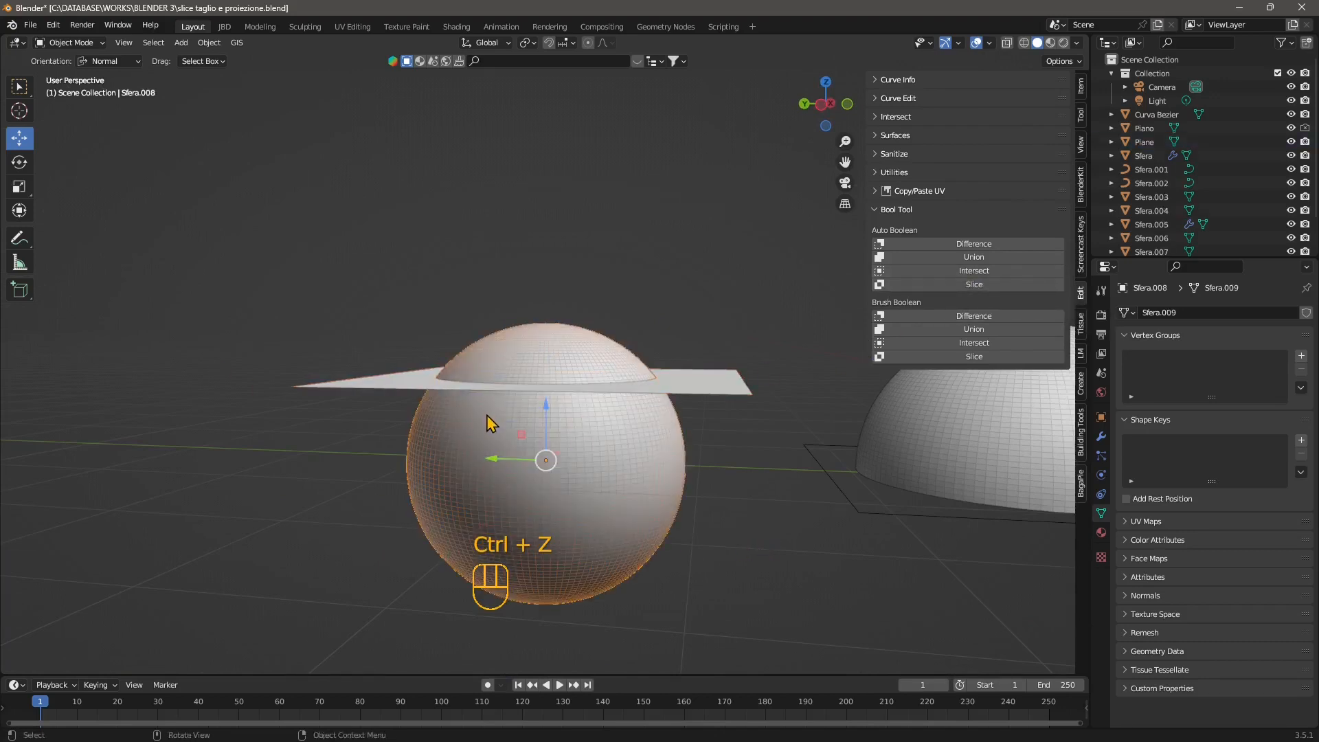
{"action": "key", "text": "ctrl+c"}
{"action": "key", "text": "ctrl+v"}
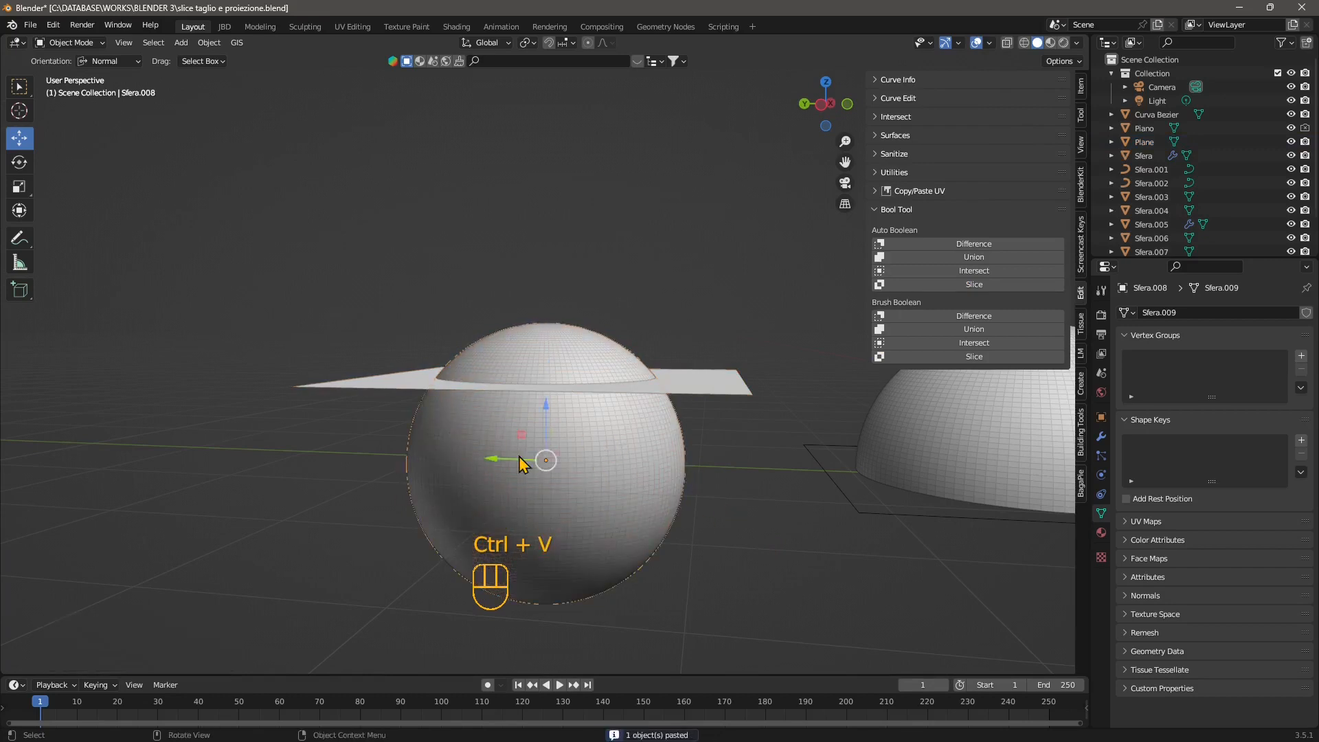
{"action": "key", "text": "x"}
{"action": "left_click", "coordinate": [584, 458]}
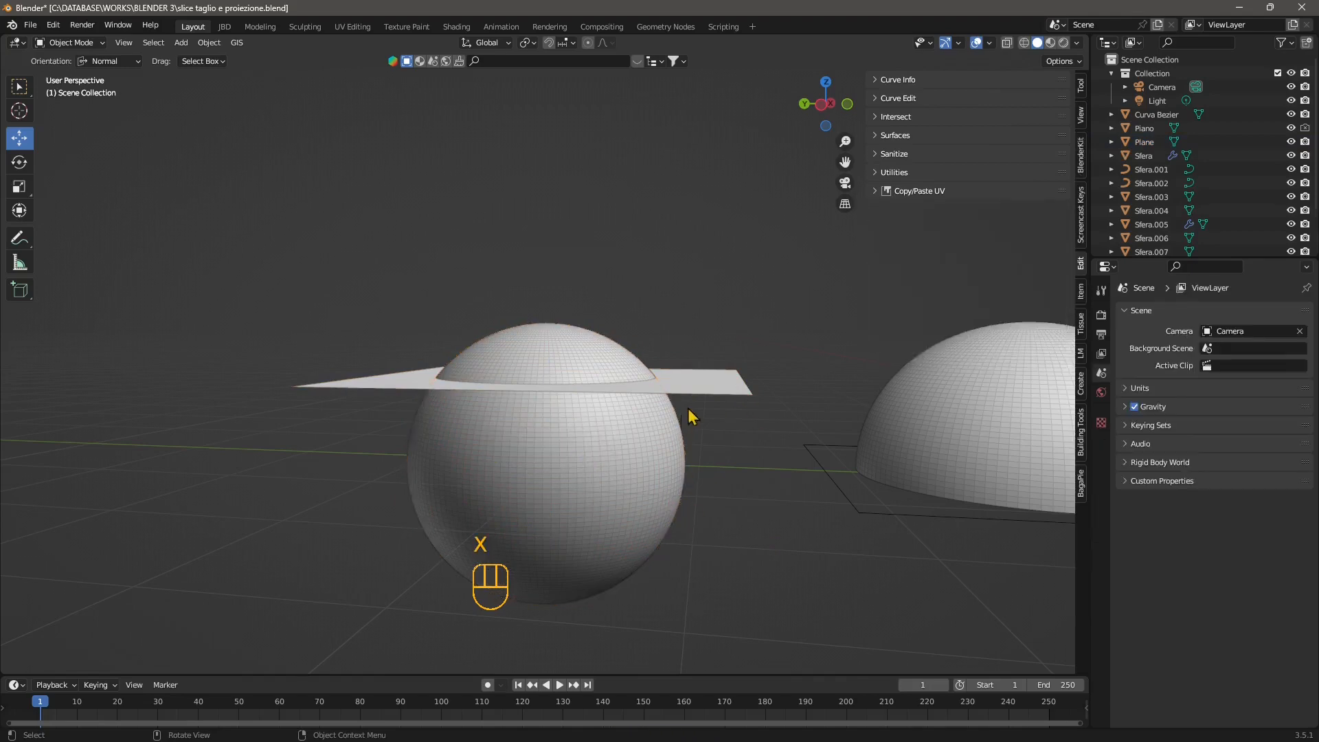
Slice the sphere with the plane using Bool Tool's Brush Boolean Slice, keeping the sphere as the active object.
{"action": "left_click", "coordinate": [704, 387]}
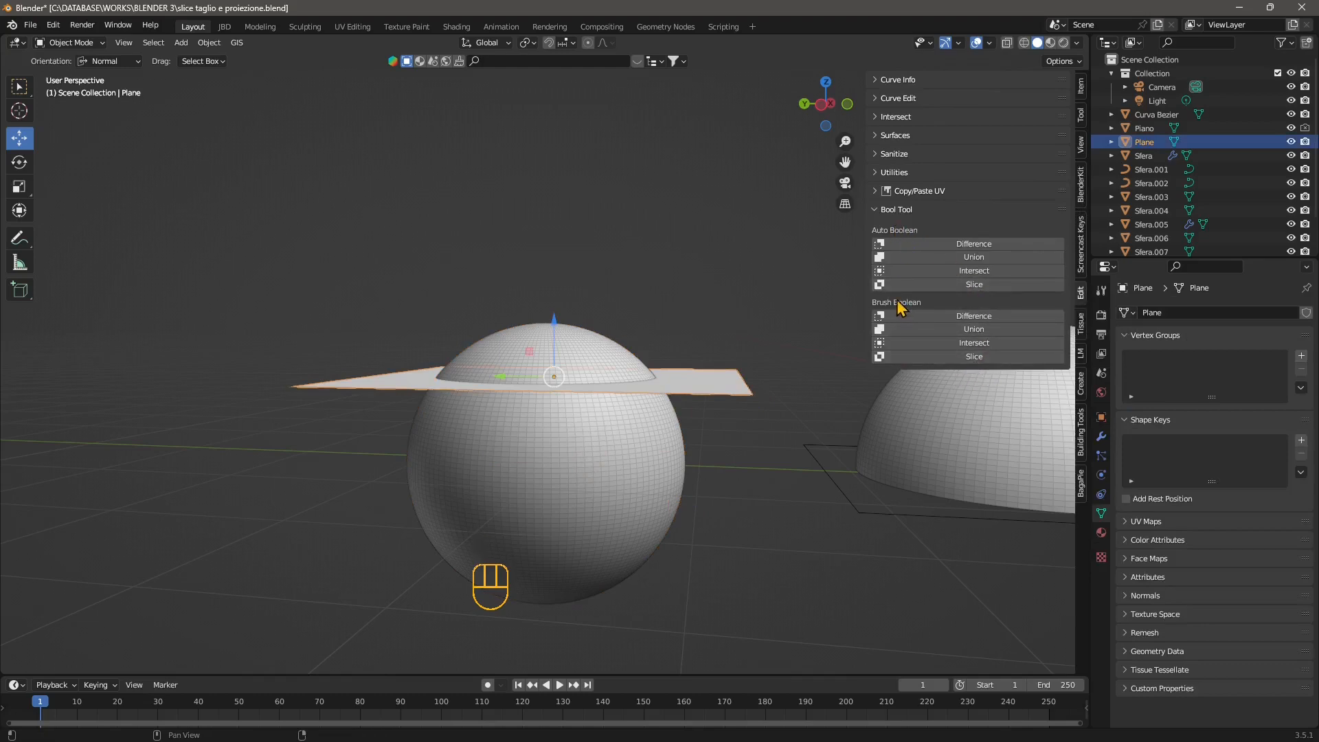
{"action": "left_click", "coordinate": [660, 469], "text": "shift"}
{"action": "left_click", "coordinate": [416, 382]}
{"action": "left_click", "coordinate": [605, 481], "text": "shift"}
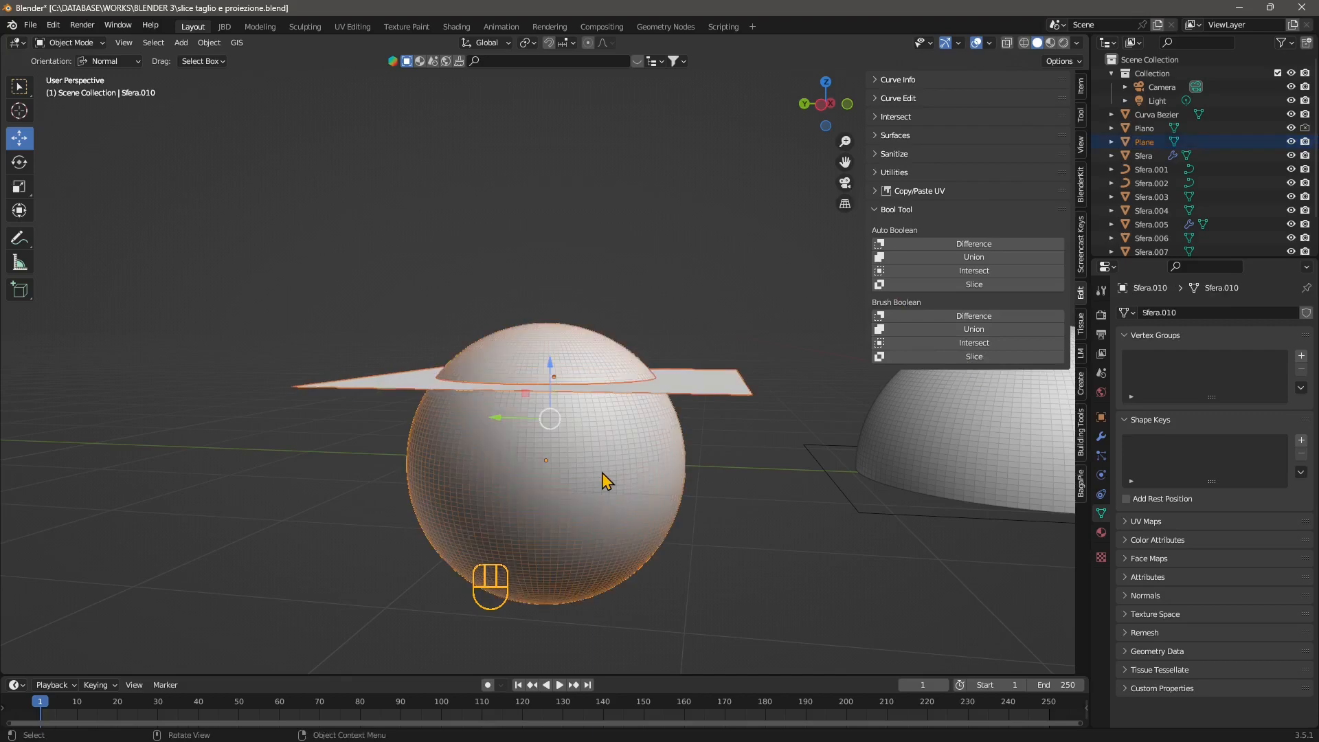
{"action": "middle_click_drag", "start_coordinate": [606, 489], "coordinate": [643, 522]}
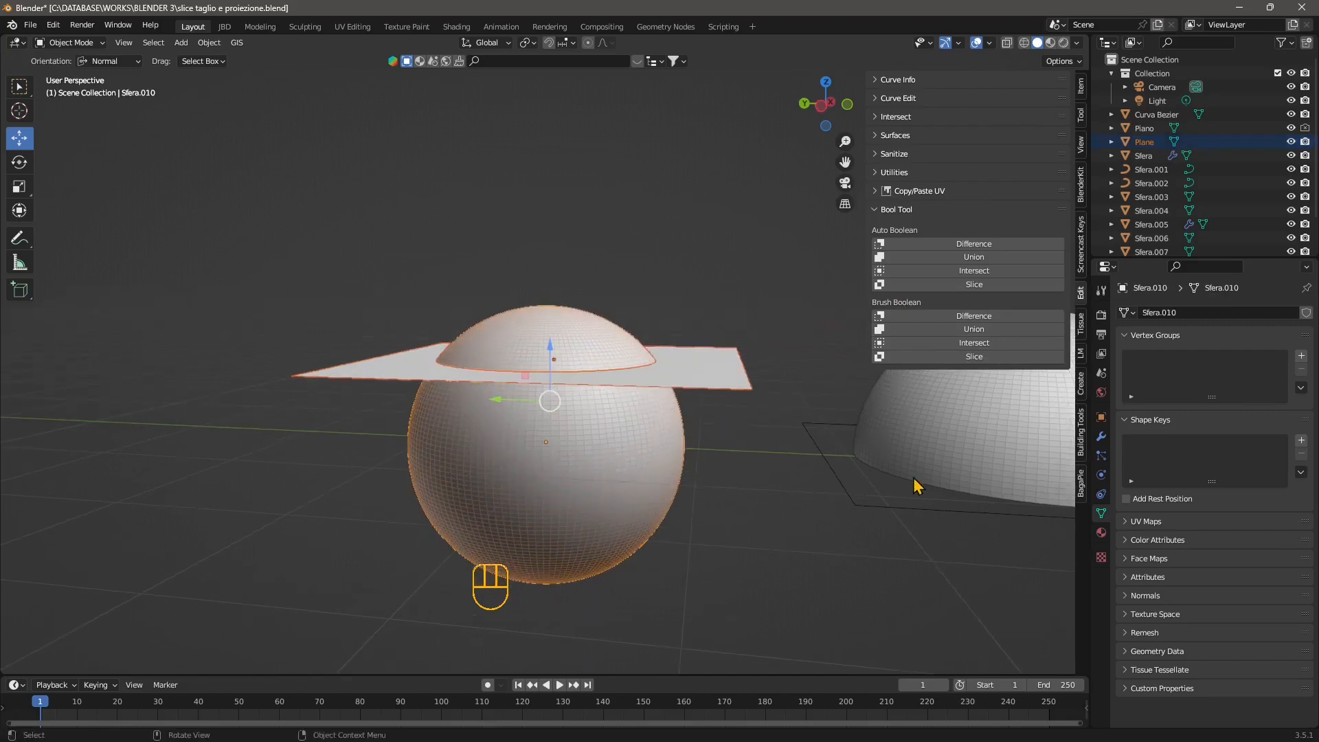
{"action": "left_click", "coordinate": [968, 364]}
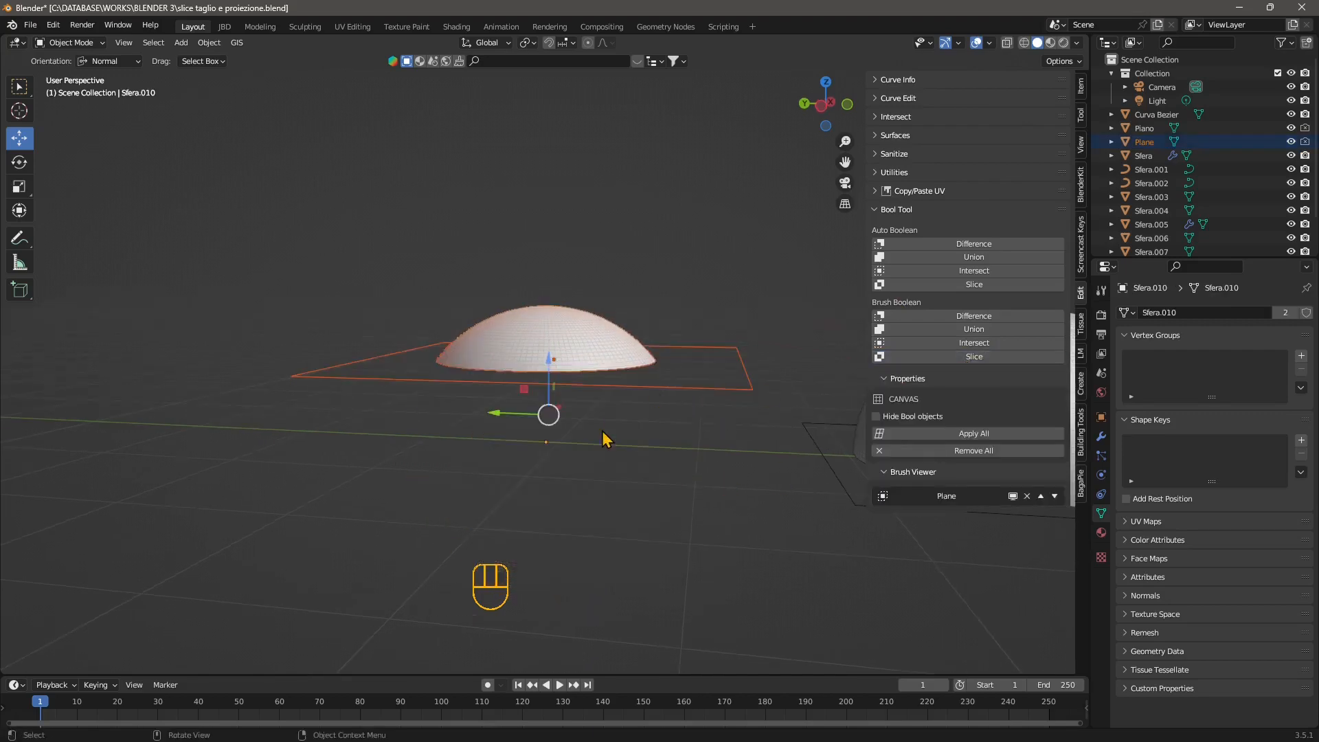
{"action": "mouse_move", "coordinate": [586, 472]}
{"action": "middle_mouse_down"}
{"action": "mouse_move", "coordinate": [602, 453]}
{"action": "mouse_move", "coordinate": [507, 494]}
{"action": "mouse_move", "coordinate": [550, 483]}
{"action": "middle_mouse_up"}
{"action": "middle_click_drag", "start_coordinate": [621, 415], "coordinate": [611, 432]}
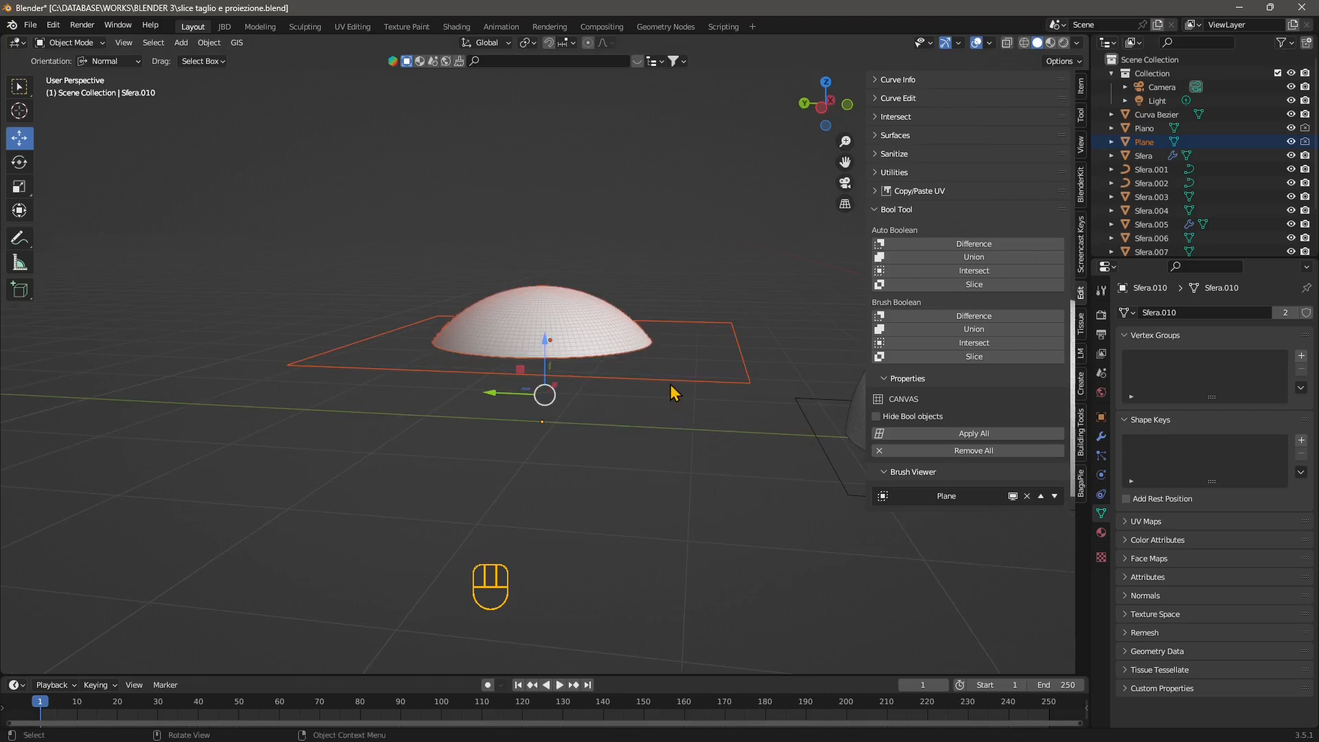
Select the brush plane alone and rotate it about 20.4° around the global X axis.
{"action": "left_click", "coordinate": [706, 288]}
{"action": "left_click", "coordinate": [685, 384]}
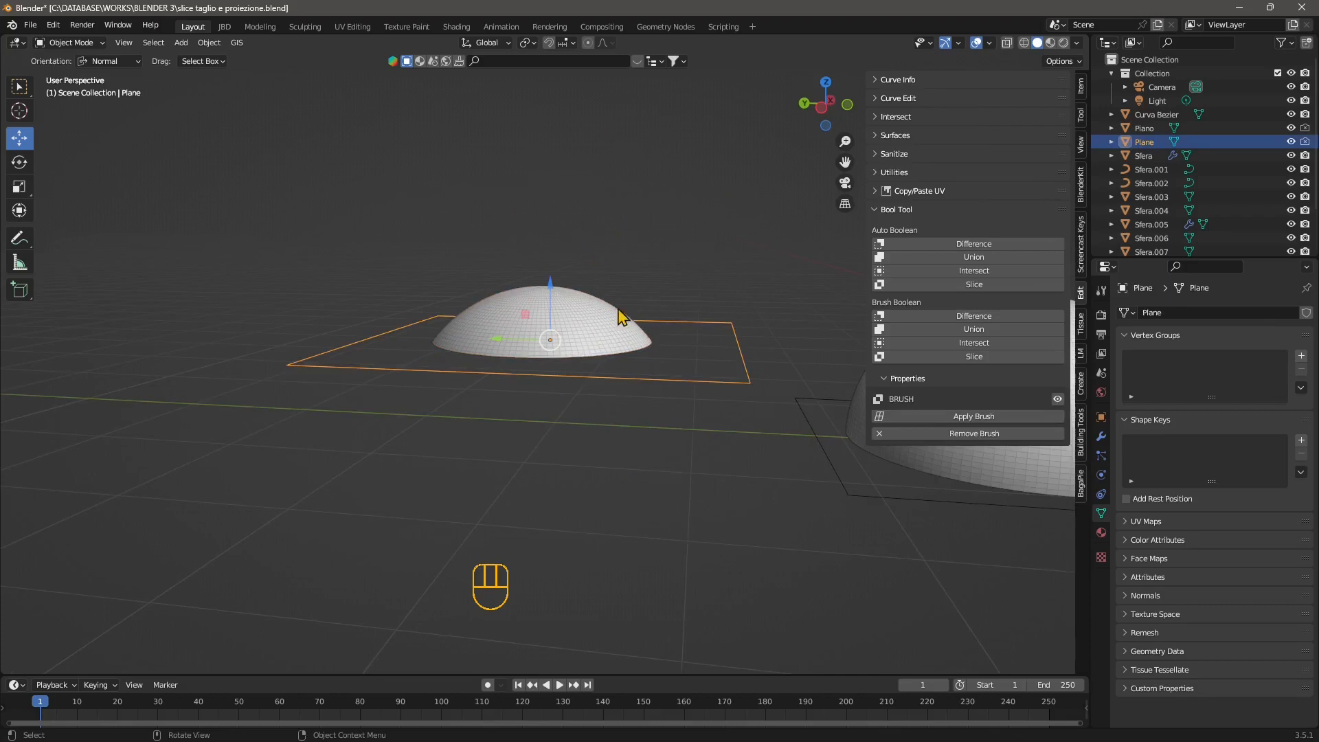
{"action": "middle_click_drag", "start_coordinate": [624, 318], "coordinate": [579, 241]}
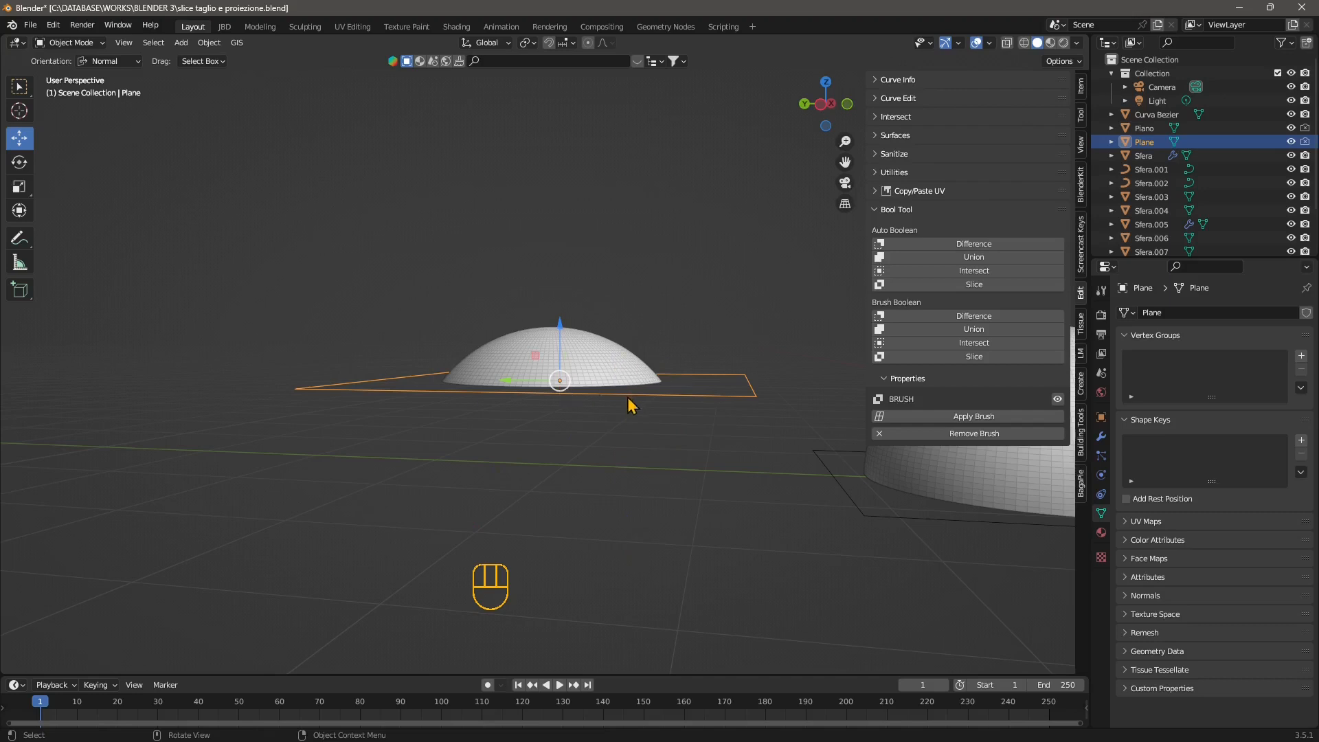
{"action": "left_click", "coordinate": [20, 162]}
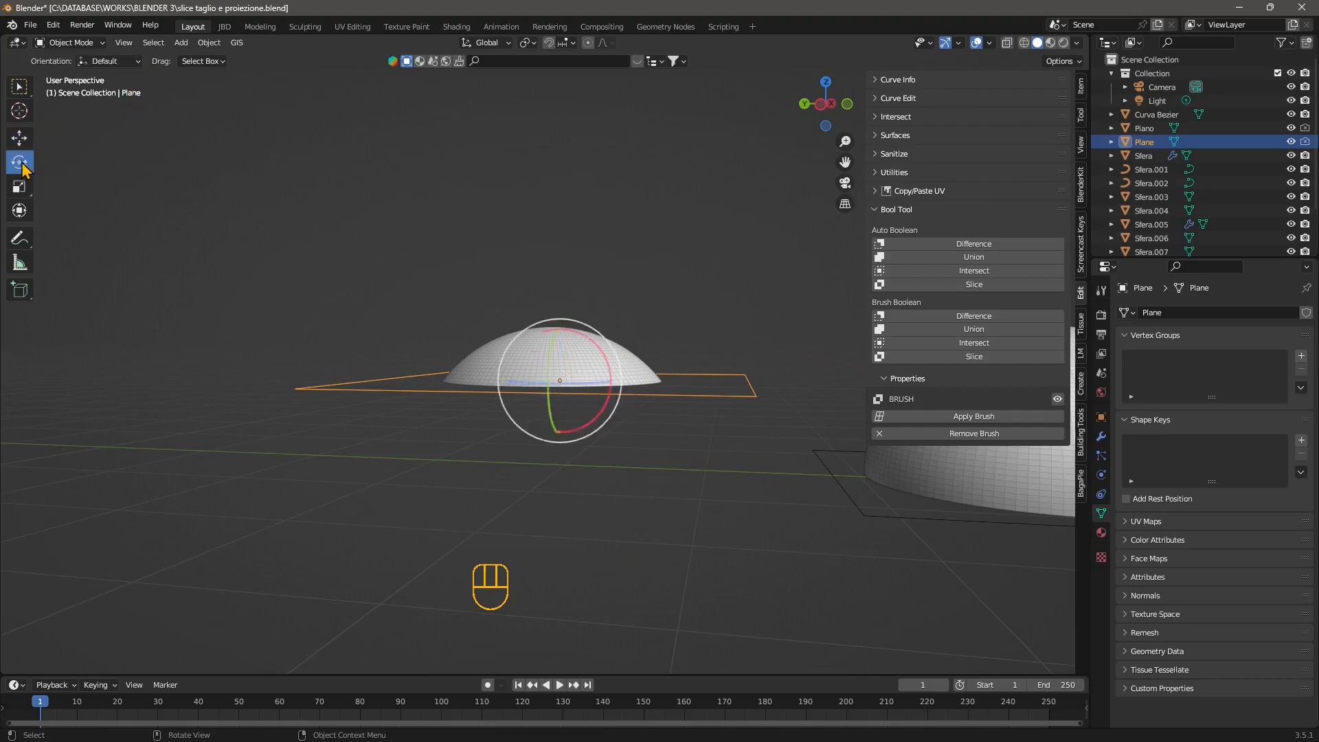
{"action": "mouse_move", "coordinate": [592, 361]}
{"action": "left_mouse_down"}
{"action": "mouse_move", "coordinate": [597, 348]}
{"action": "mouse_move", "coordinate": [591, 413]}
{"action": "mouse_move", "coordinate": [554, 419]}
{"action": "mouse_move", "coordinate": [533, 397]}
{"action": "mouse_move", "coordinate": [525, 412]}
{"action": "mouse_move", "coordinate": [538, 421]}
{"action": "mouse_move", "coordinate": [592, 397]}
{"action": "mouse_move", "coordinate": [599, 341]}
{"action": "mouse_move", "coordinate": [611, 376]}
{"action": "left_mouse_up"}
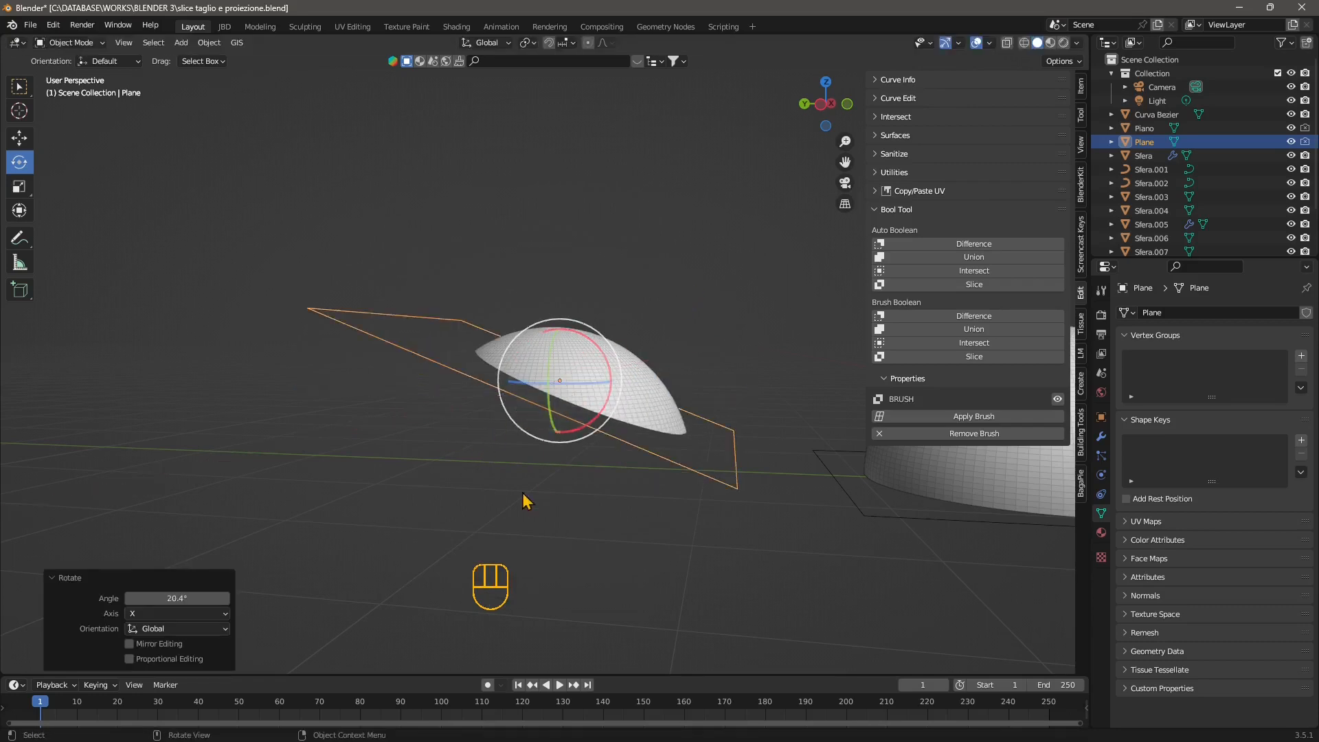
Mirror the tilted brush plane along its local Z axis to keep the opposite part of the sphere.
{"action": "left_click", "coordinate": [207, 43]}
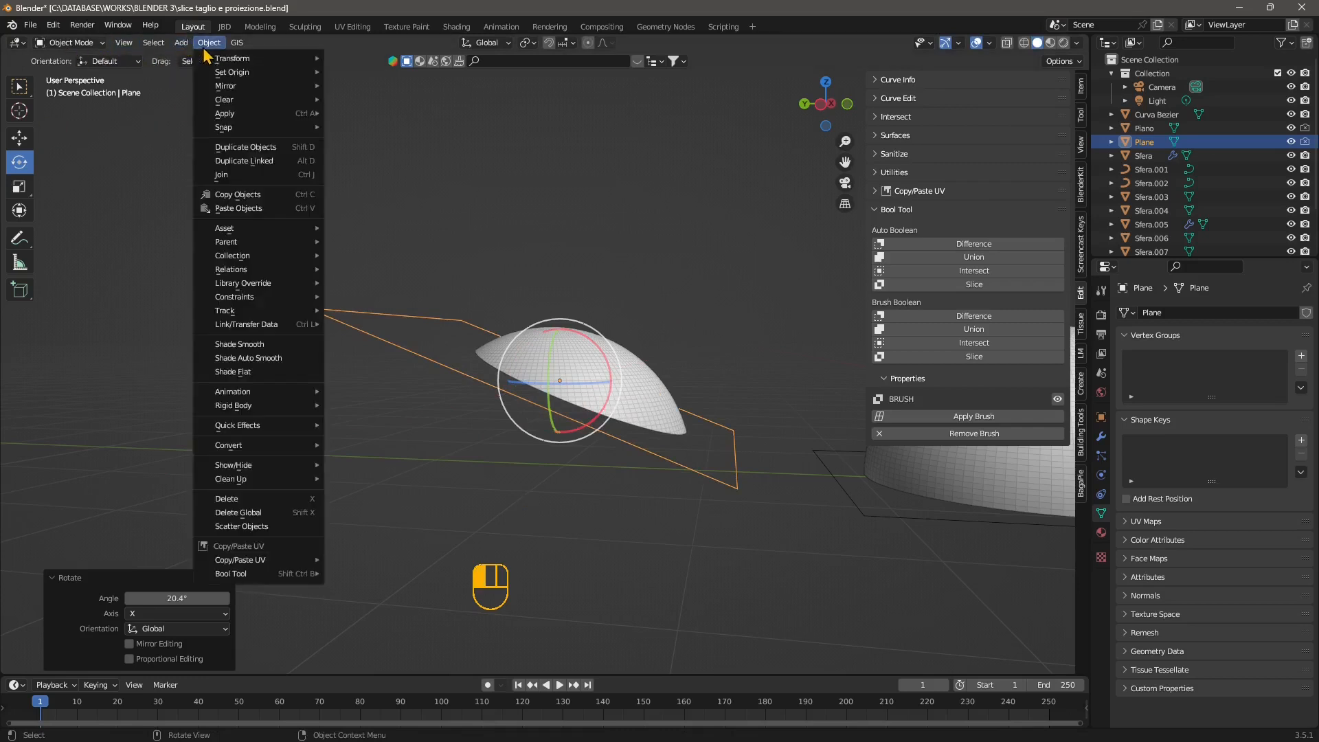
{"action": "mouse_move", "coordinate": [223, 88]}
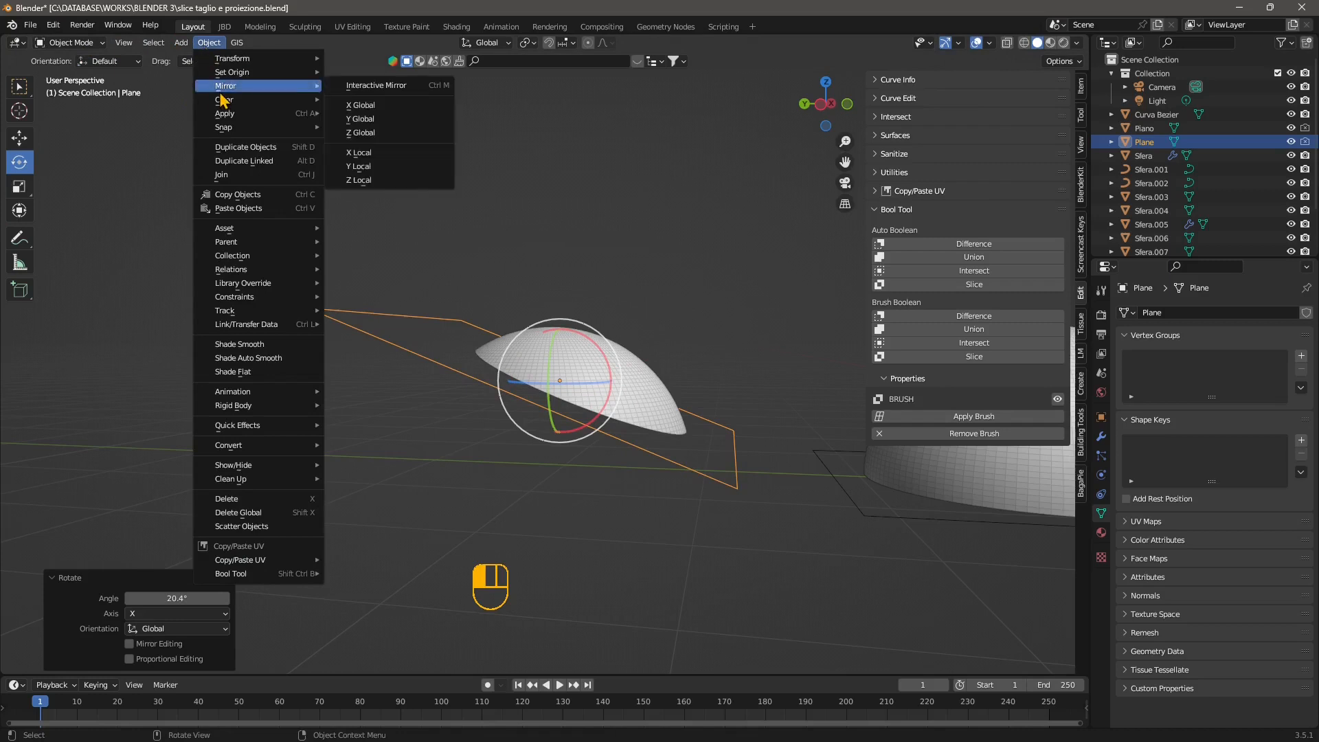
{"action": "left_click", "coordinate": [378, 181]}
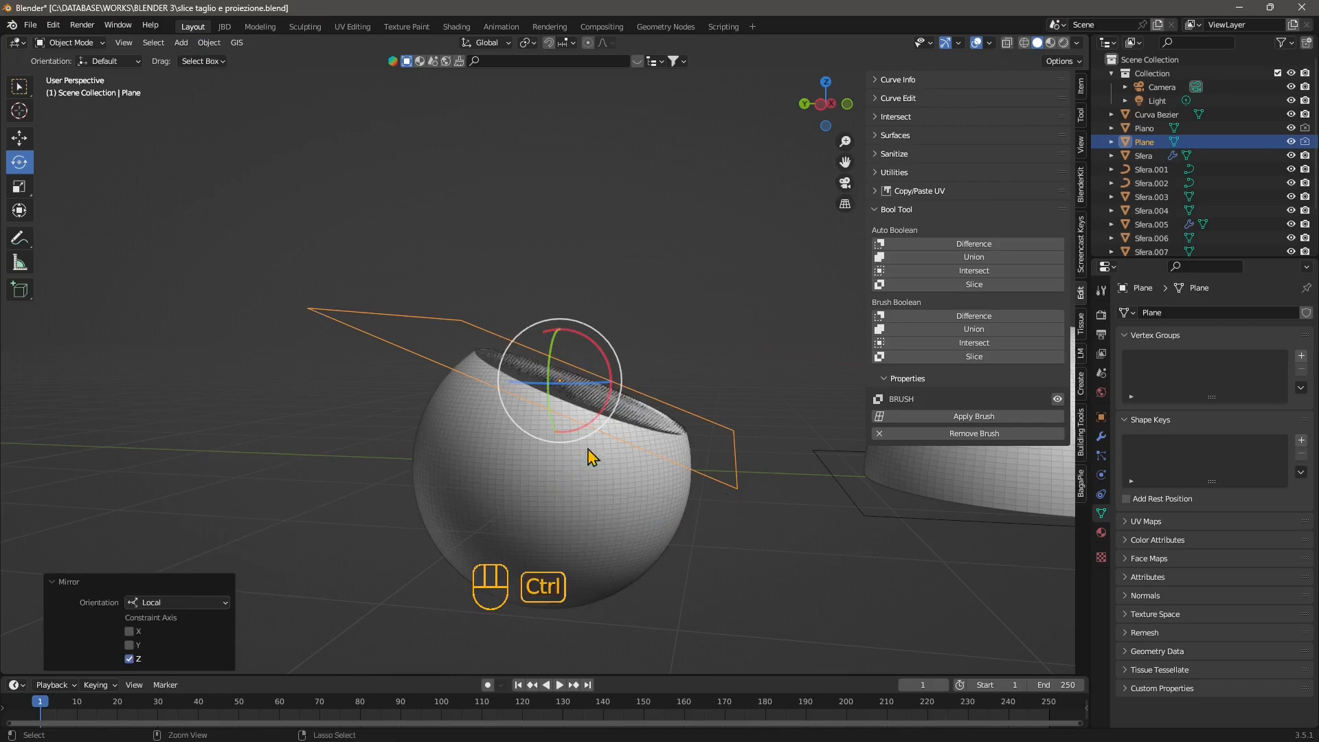
Undo the mirror, the plane's rotation and the brush slice, and deselect everything.
{"action": "key", "text": "ctrl+z"}
{"action": "key", "text": "ctrl+z"}
{"action": "key", "text": "ctrl+z"}
{"action": "key", "text": "ctrl+z"}
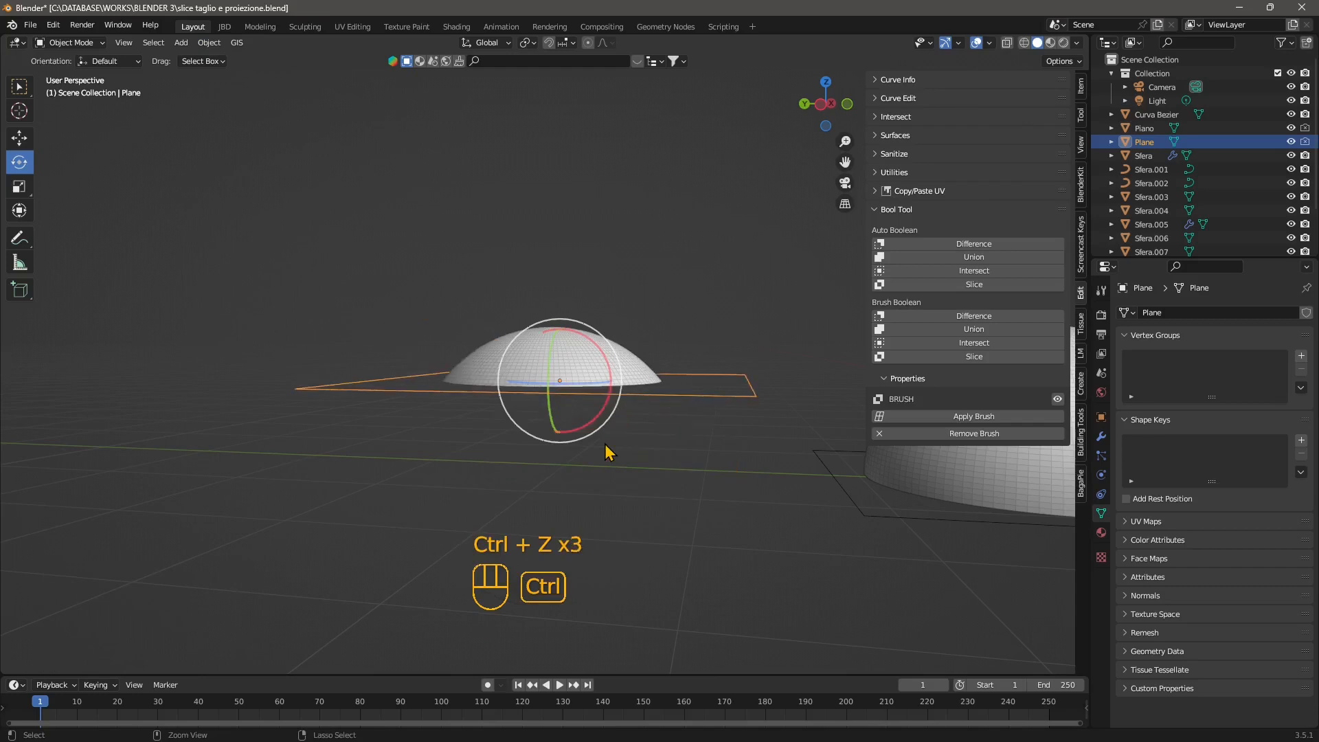
{"action": "key", "text": "ctrl+z"}
{"action": "key", "text": "ctrl+z"}
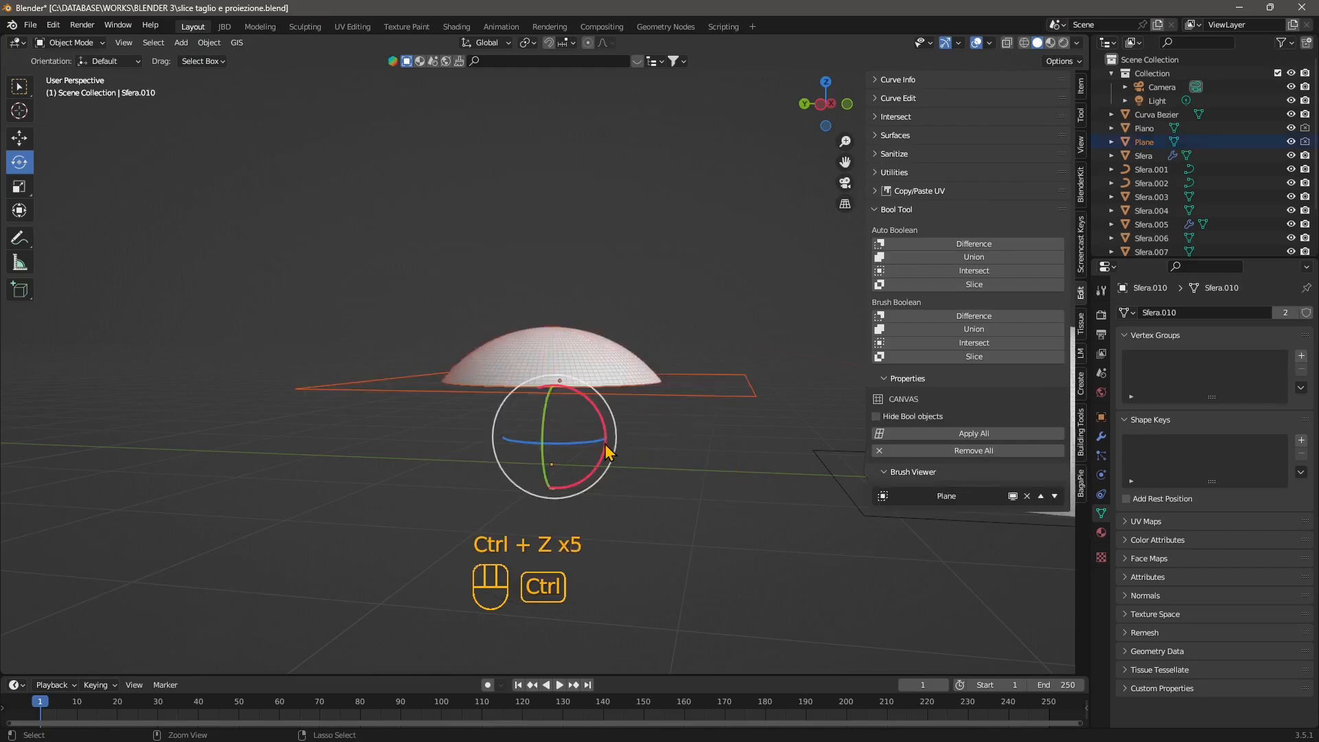
{"action": "left_click", "coordinate": [689, 418]}
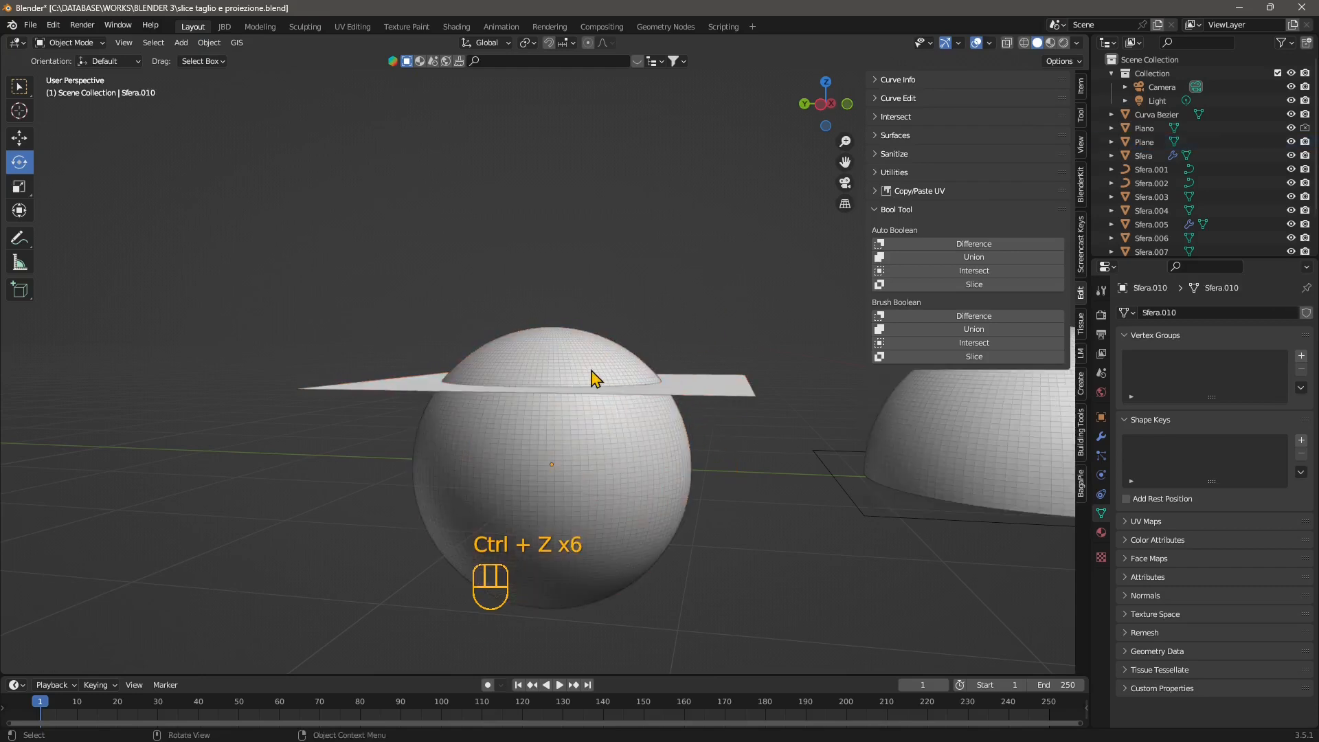
Reapply Brush Boolean Slice with the plane selected first and the sphere as the active object.
{"action": "middle_click_drag", "start_coordinate": [653, 504], "coordinate": [668, 483]}
{"action": "left_click", "coordinate": [757, 355], "text": "shift"}
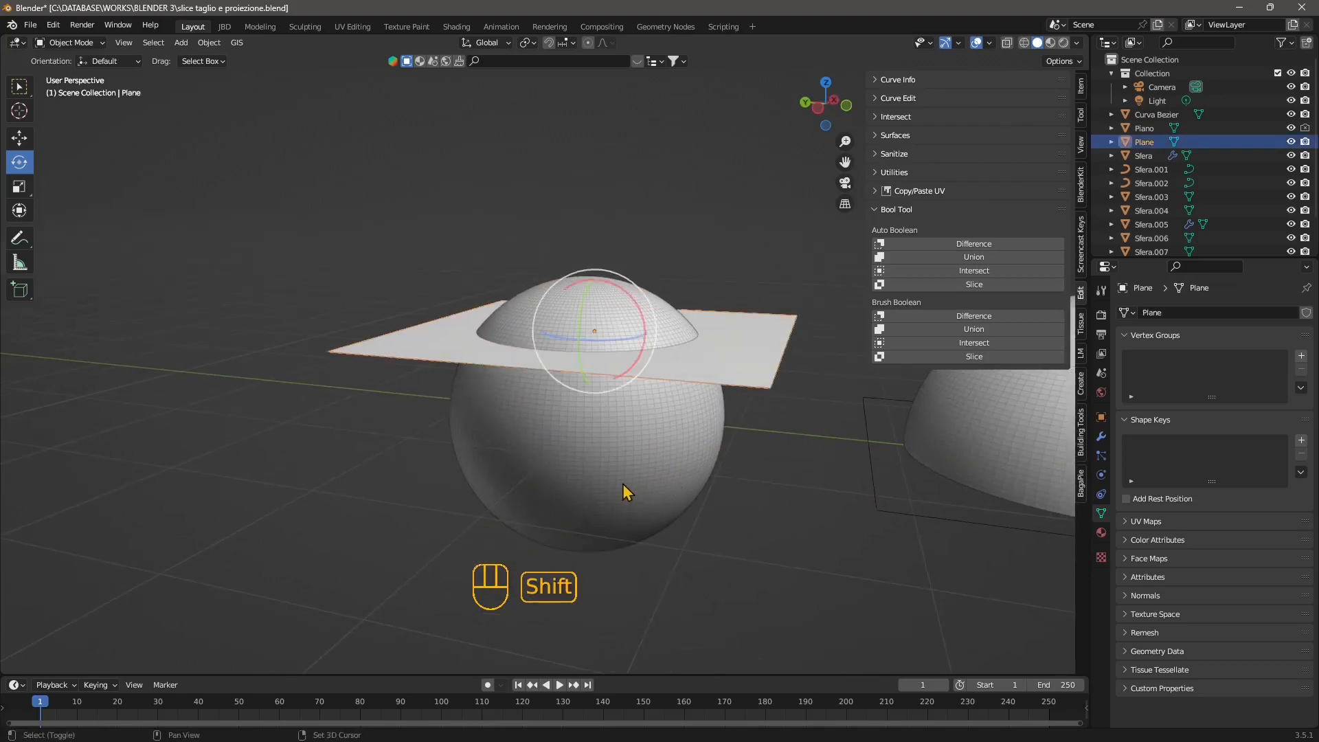
{"action": "left_click", "coordinate": [627, 473], "text": "shift"}
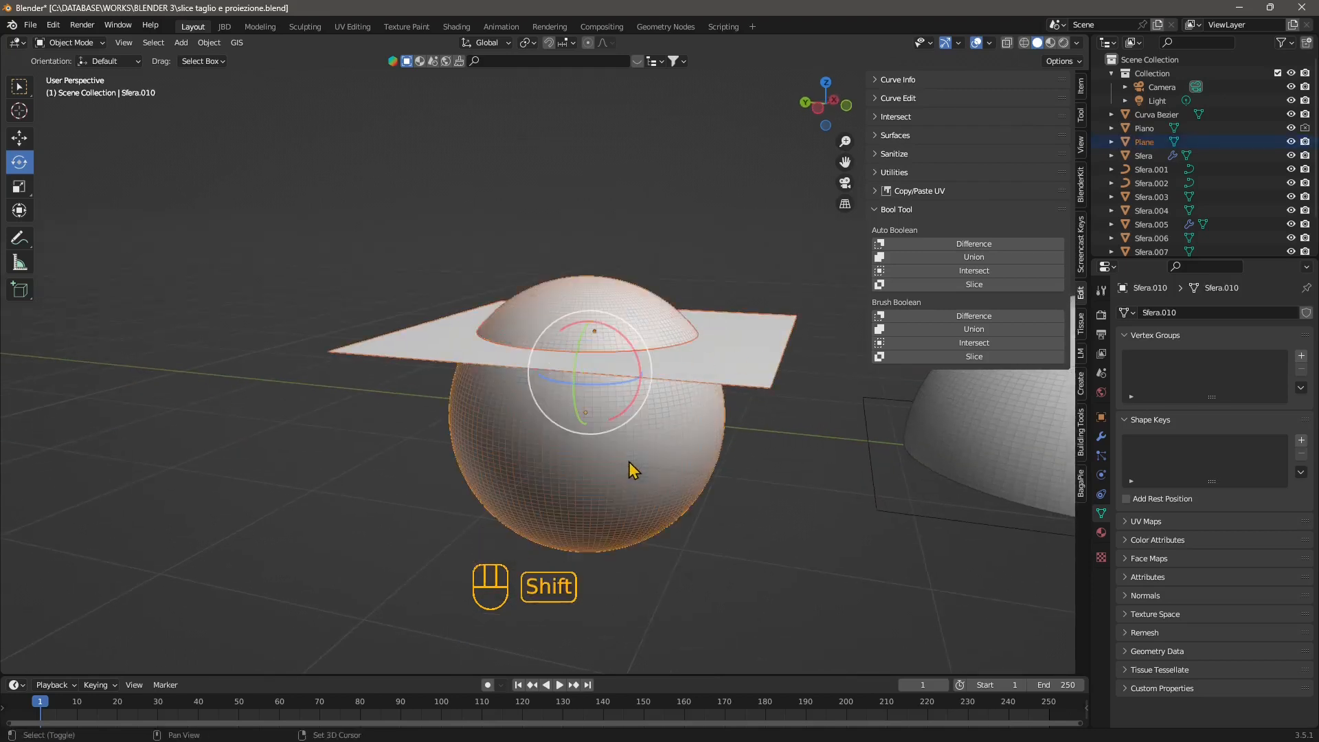
{"action": "left_click", "coordinate": [970, 356]}
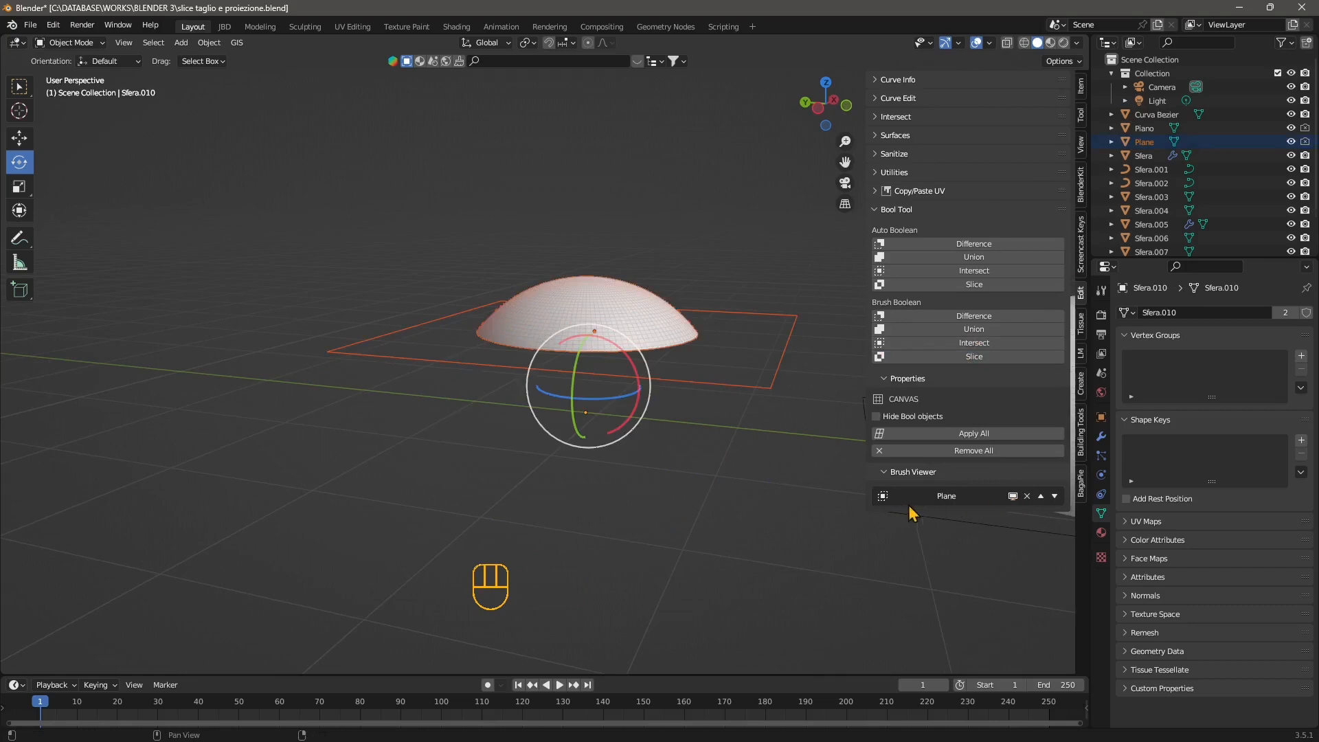
Turn off the plane brush's viewport display in the Brush Viewer and activate the Move tool.
{"action": "left_click", "coordinate": [1013, 497]}
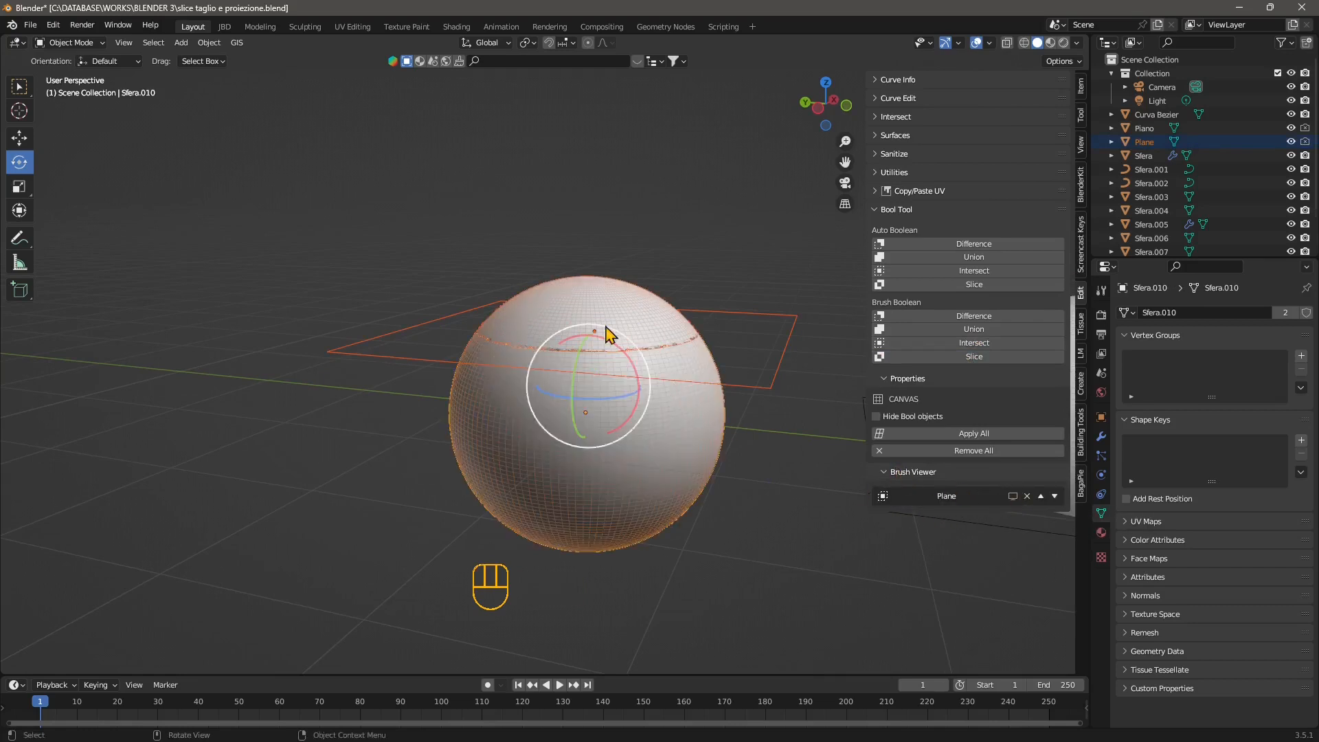
{"action": "left_click", "coordinate": [19, 138]}
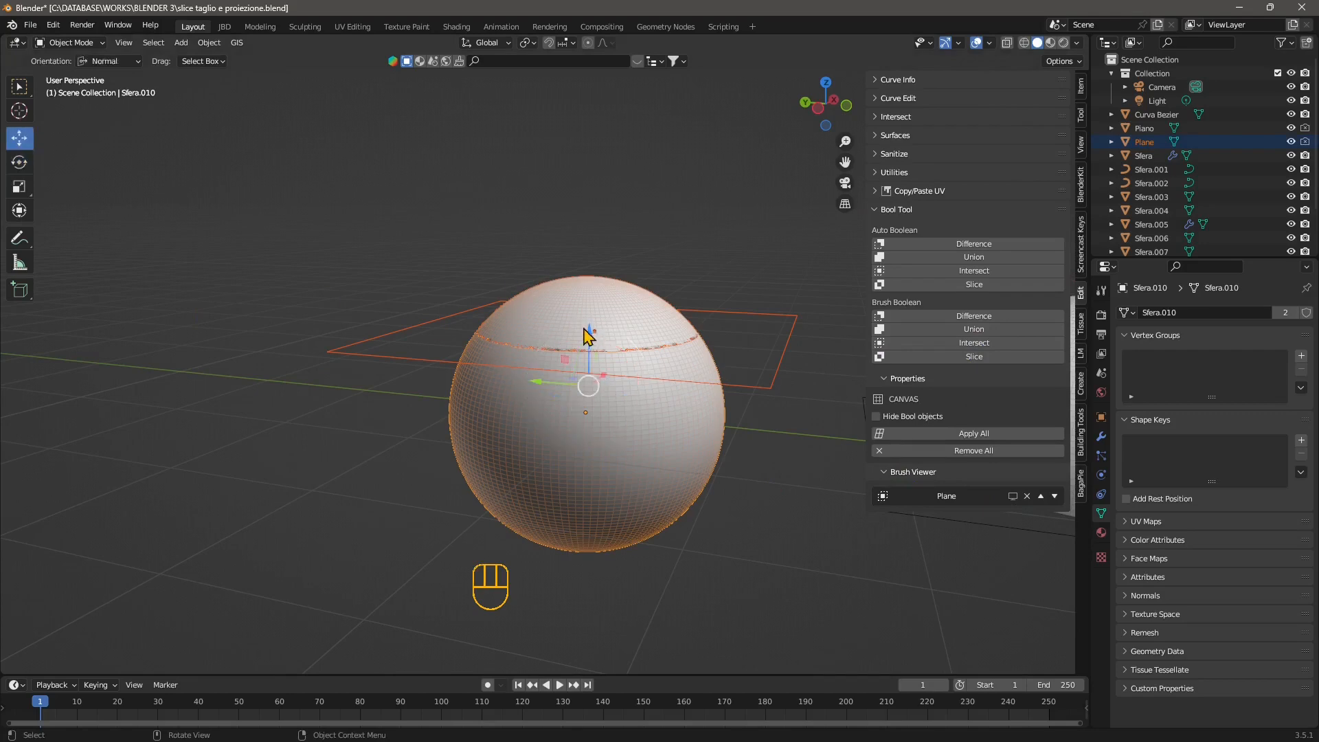
{"action": "left_click_drag", "start_coordinate": [589, 332], "coordinate": [588, 349]}
{"action": "key", "text": "ctrl+z"}
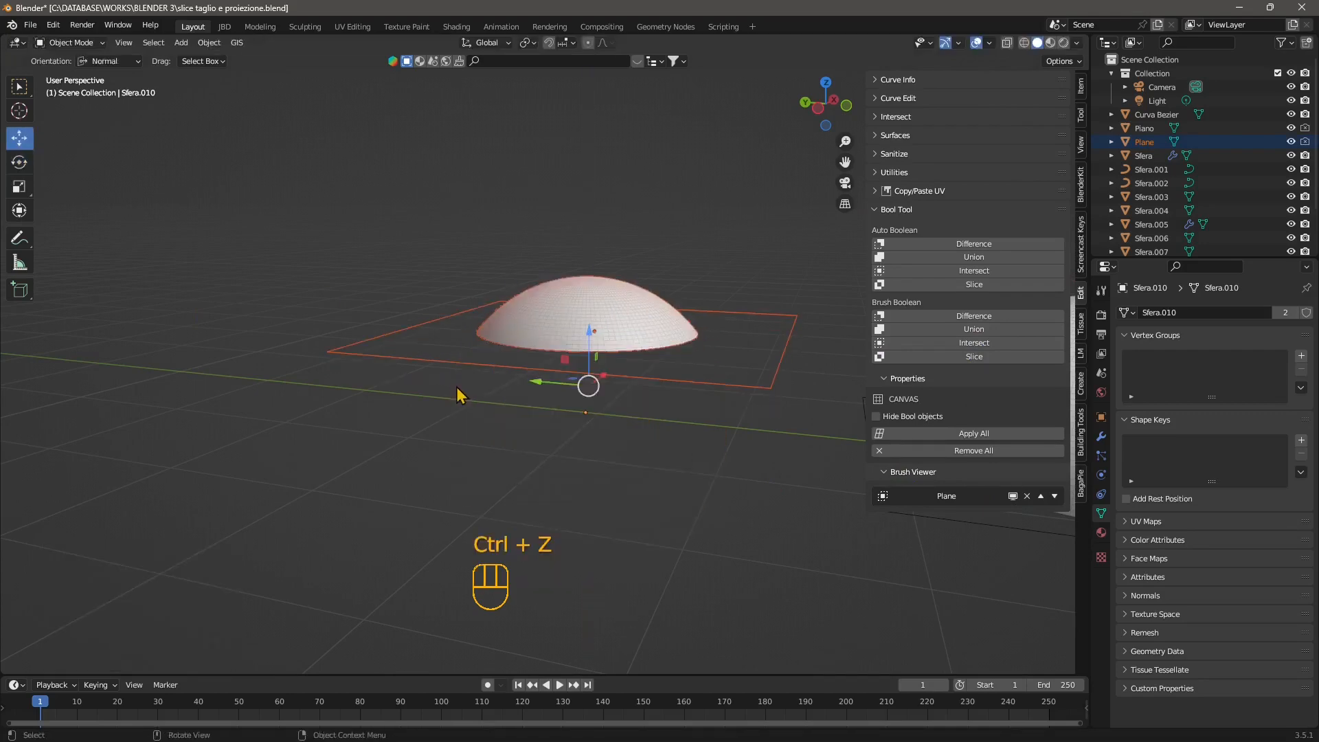
{"action": "left_click", "coordinate": [1013, 495]}
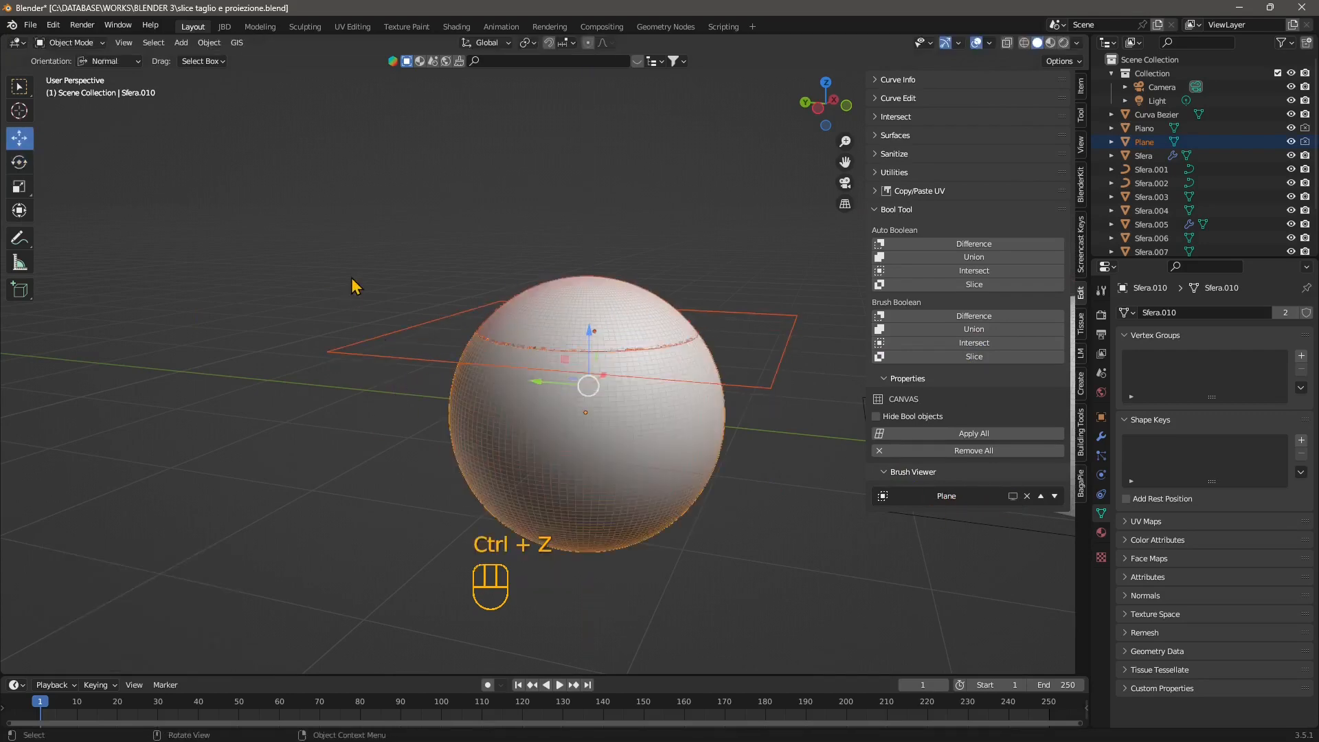
Select only the brush plane and lower it about 0.41 m along Z through the sphere.
{"action": "left_click", "coordinate": [353, 281]}
{"action": "left_click", "coordinate": [401, 360]}
{"action": "left_click_drag", "start_coordinate": [595, 288], "coordinate": [594, 344]}
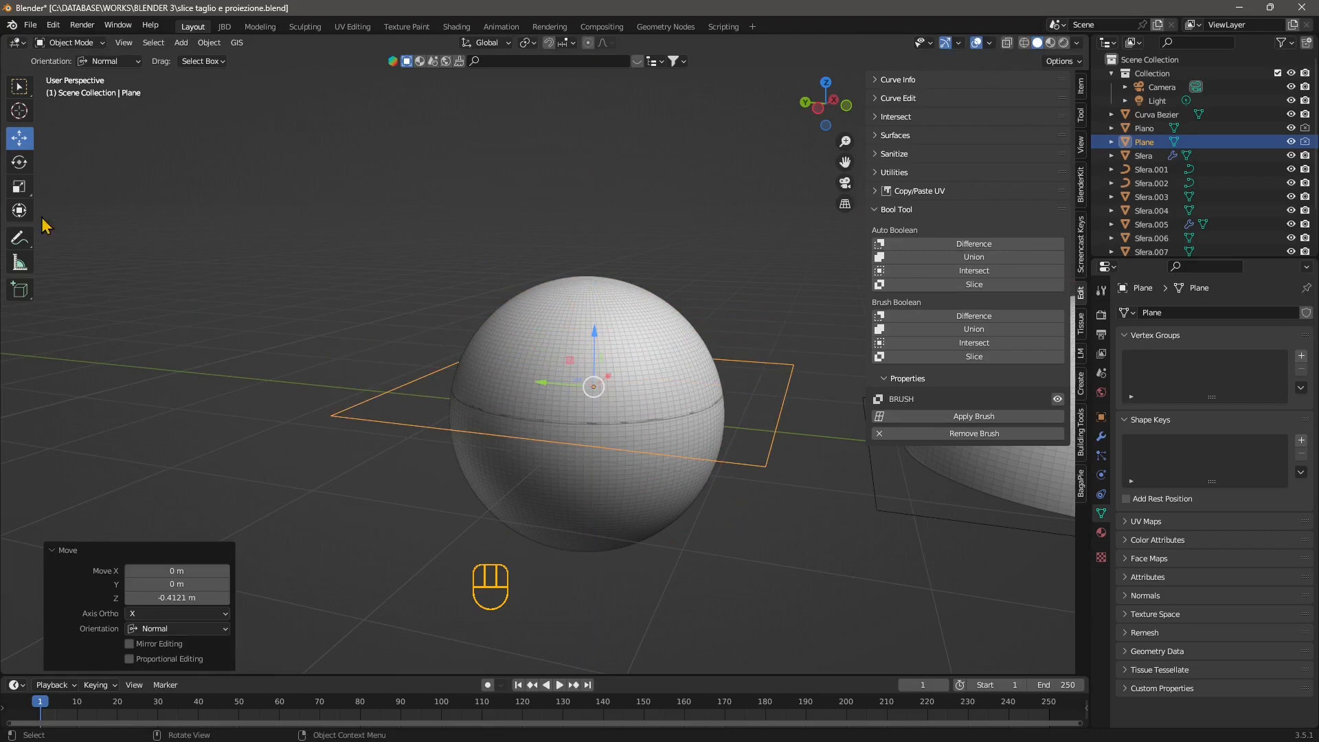
Rotate the brush plane about 46.7° around the global X axis to tilt the cut through the sphere.
{"action": "left_click", "coordinate": [19, 162]}
{"action": "left_click_drag", "start_coordinate": [633, 362], "coordinate": [655, 397]}
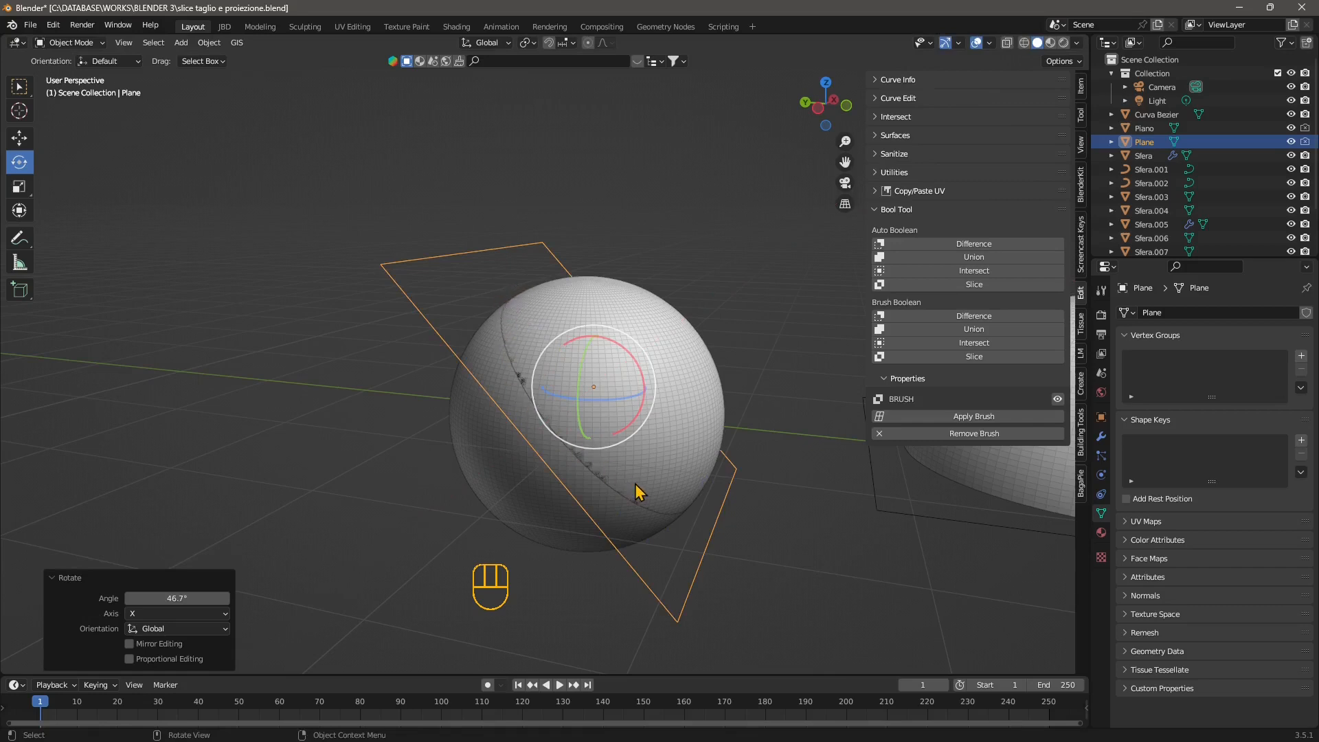
{"action": "middle_click_drag", "start_coordinate": [627, 509], "coordinate": [604, 506]}
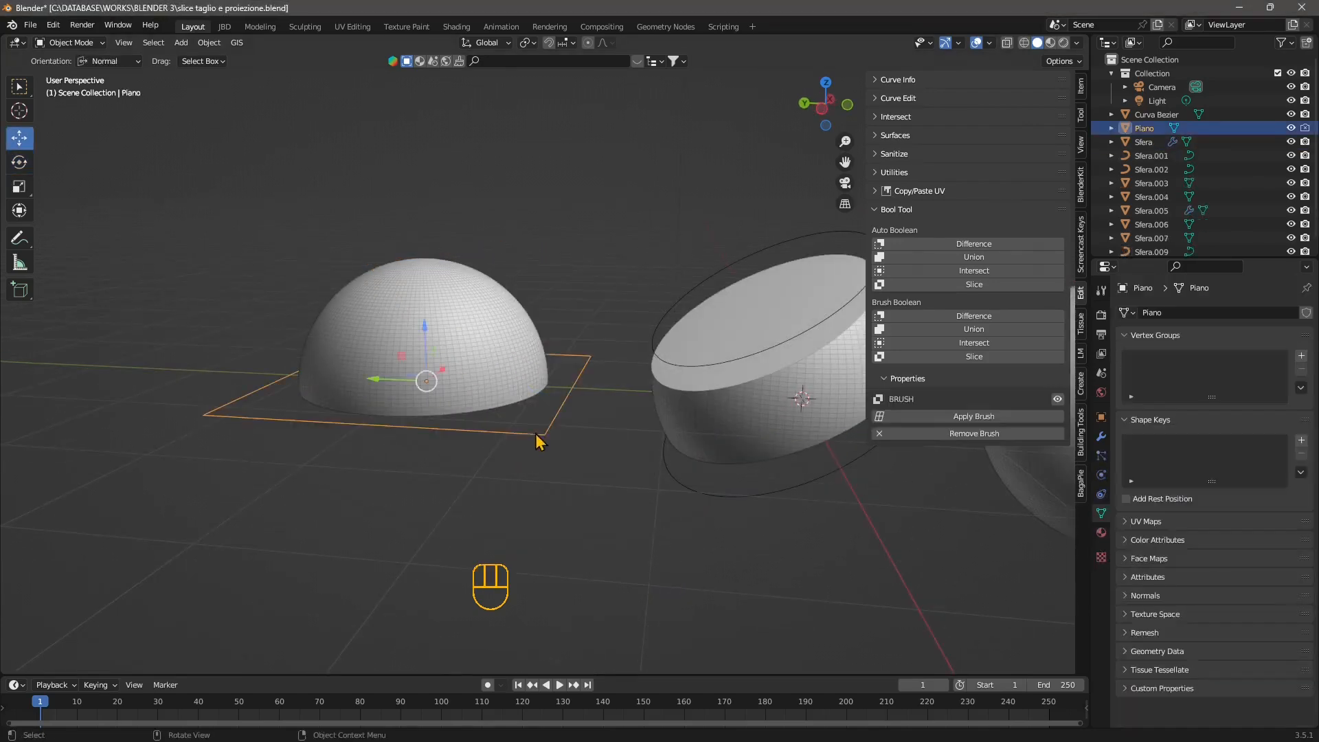
{"action": "middle_click_drag", "start_coordinate": [459, 361], "coordinate": [472, 410]}
{"action": "middle_click_drag", "start_coordinate": [723, 367], "coordinate": [604, 348]}
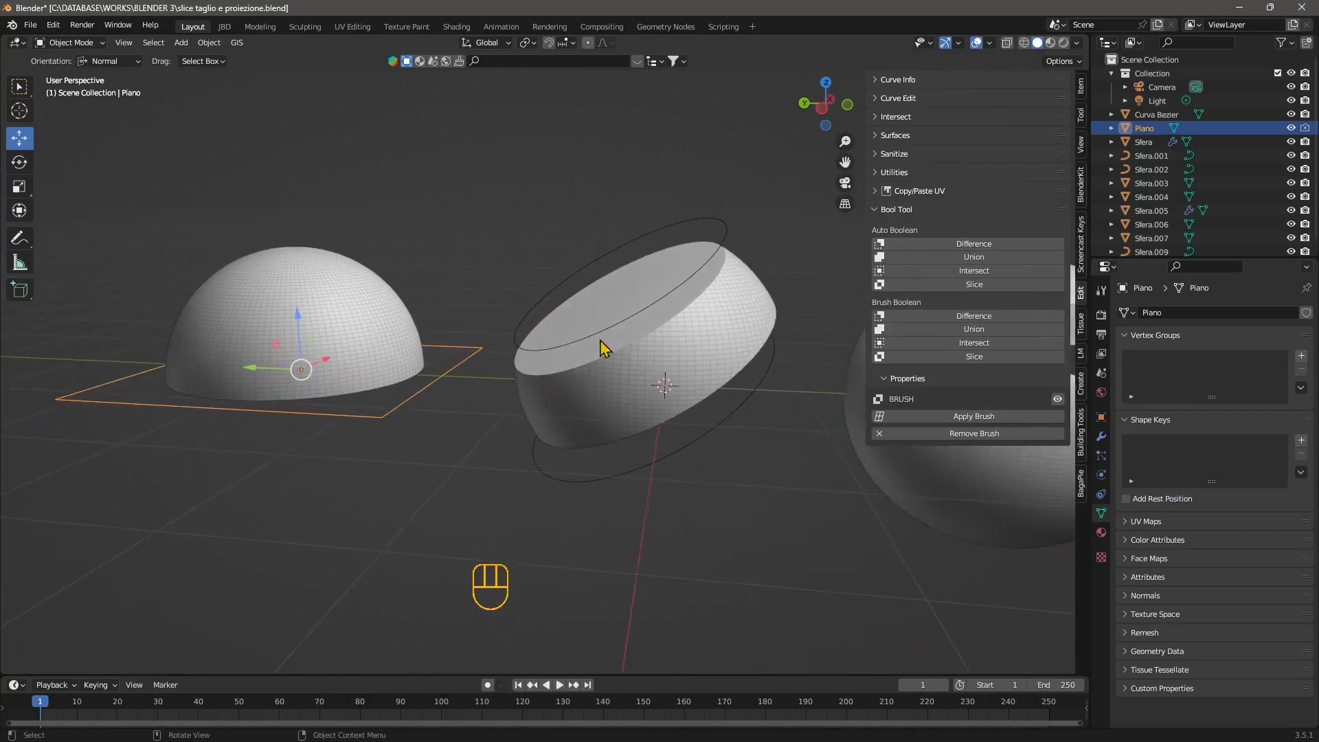
{"action": "left_click", "coordinate": [646, 362]}
{"action": "left_click_drag", "start_coordinate": [619, 357], "coordinate": [617, 362]}
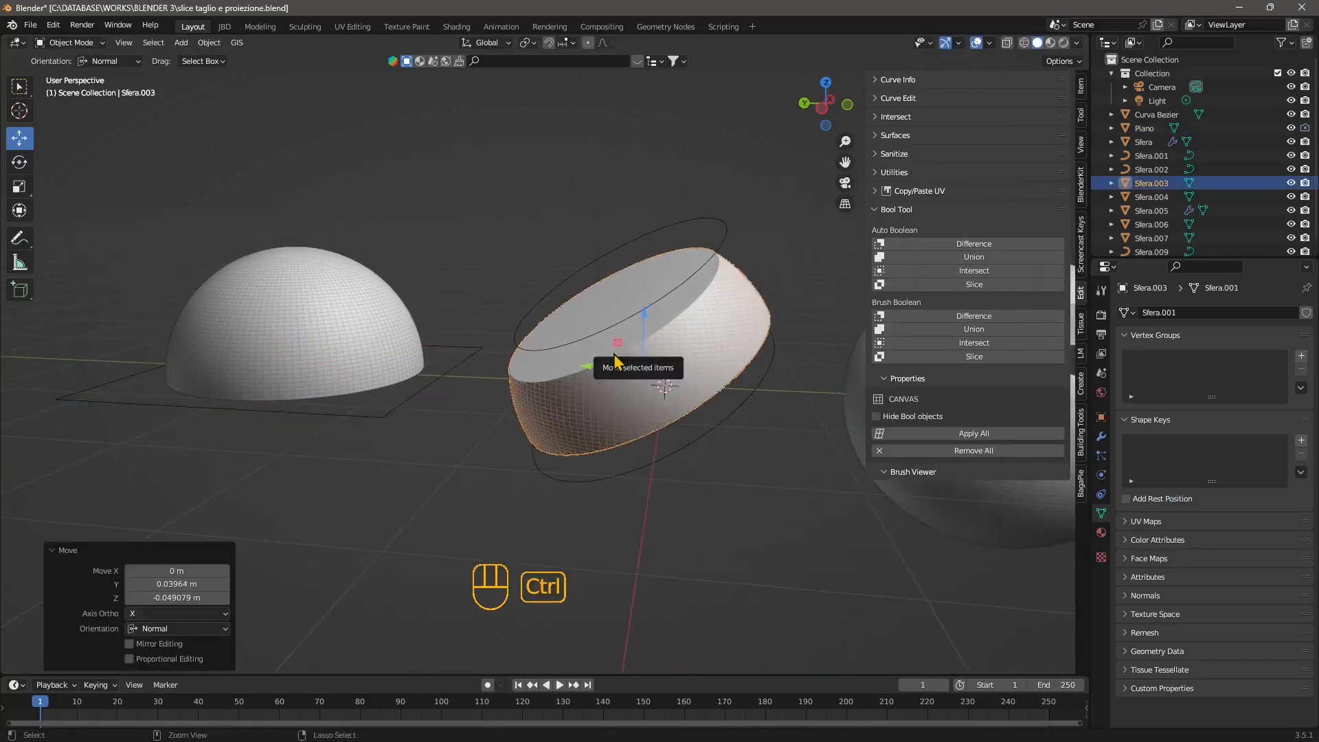
{"action": "key", "text": "ctrl+z"}
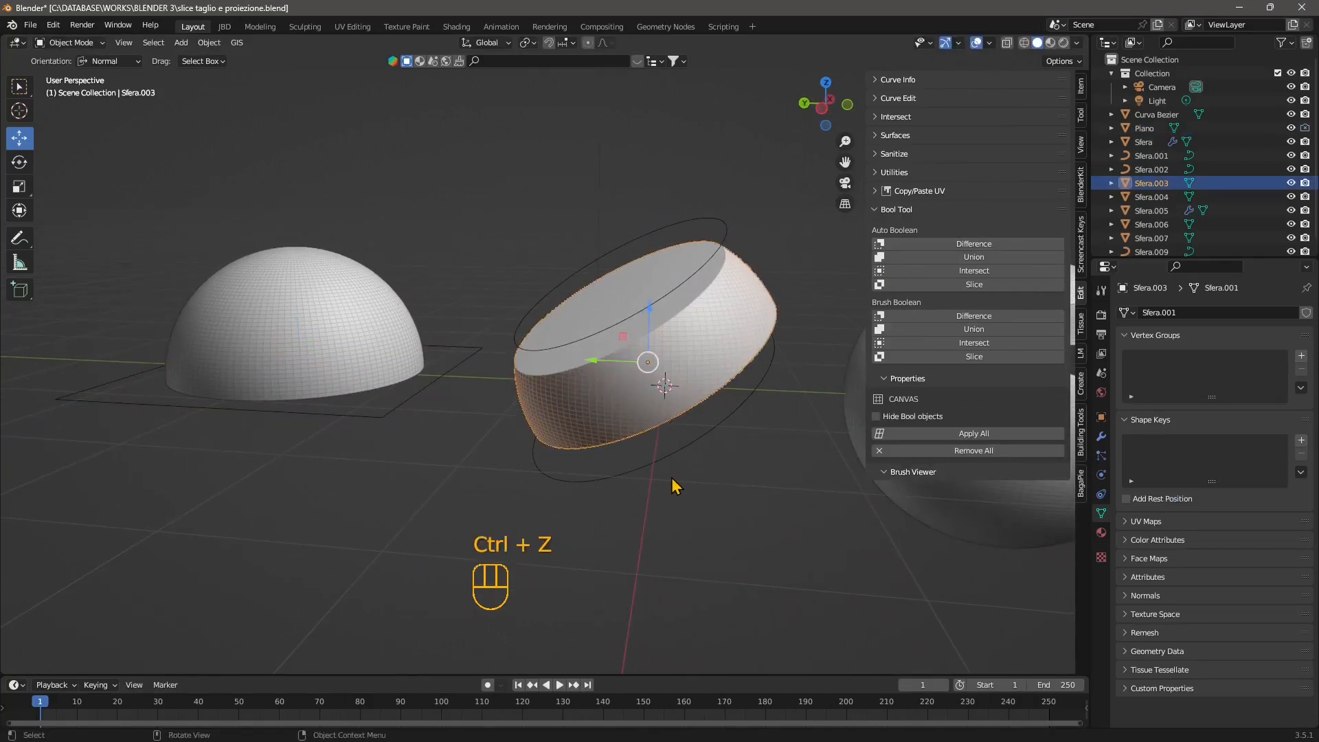
Select the brush plane at the base of the hemisphere and raise it about 0.17 m along Z.
{"action": "middle_click_drag", "start_coordinate": [674, 485], "coordinate": [543, 417]}
{"action": "left_click", "coordinate": [384, 439]}
{"action": "middle_click_drag", "start_coordinate": [381, 473], "coordinate": [417, 401], "text": "shift"}
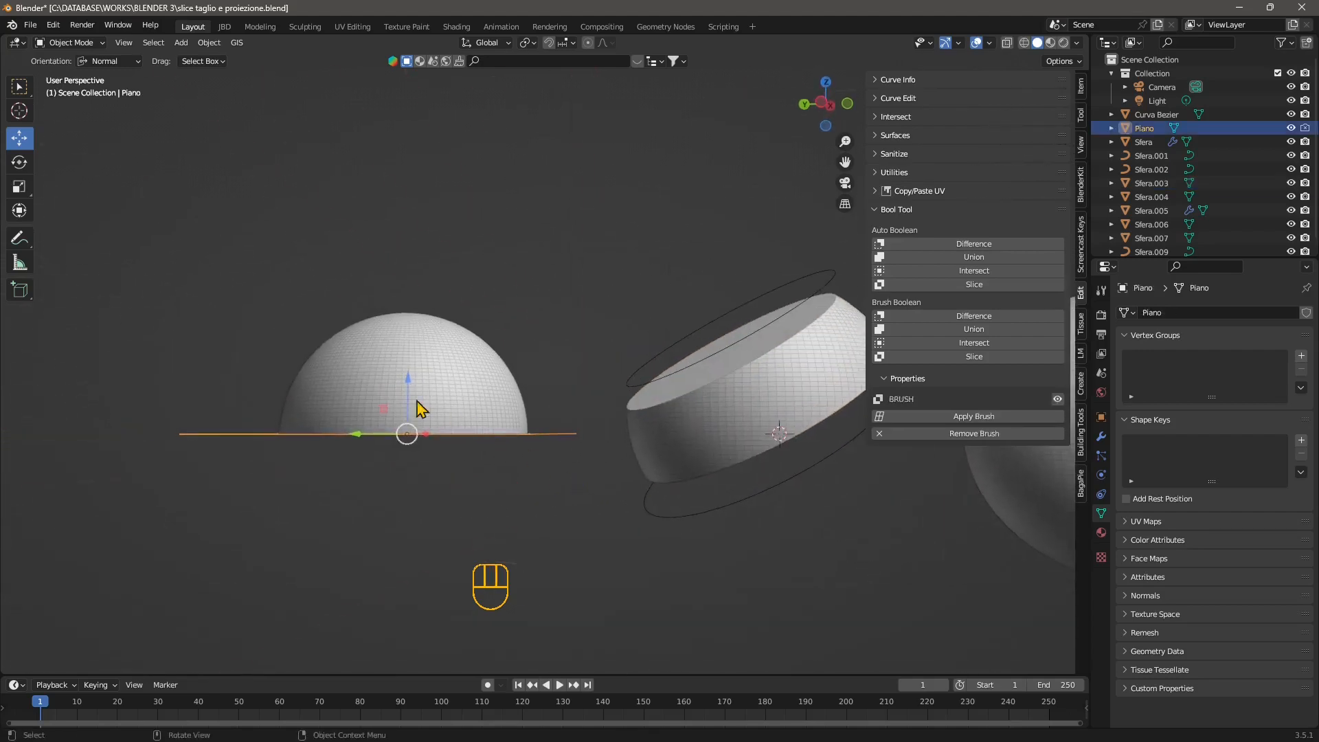
{"action": "left_click_drag", "start_coordinate": [420, 406], "coordinate": [431, 369]}
{"action": "middle_click_drag", "start_coordinate": [431, 371], "coordinate": [474, 457]}
{"action": "middle_click_drag", "start_coordinate": [474, 457], "coordinate": [528, 433], "text": "shift"}
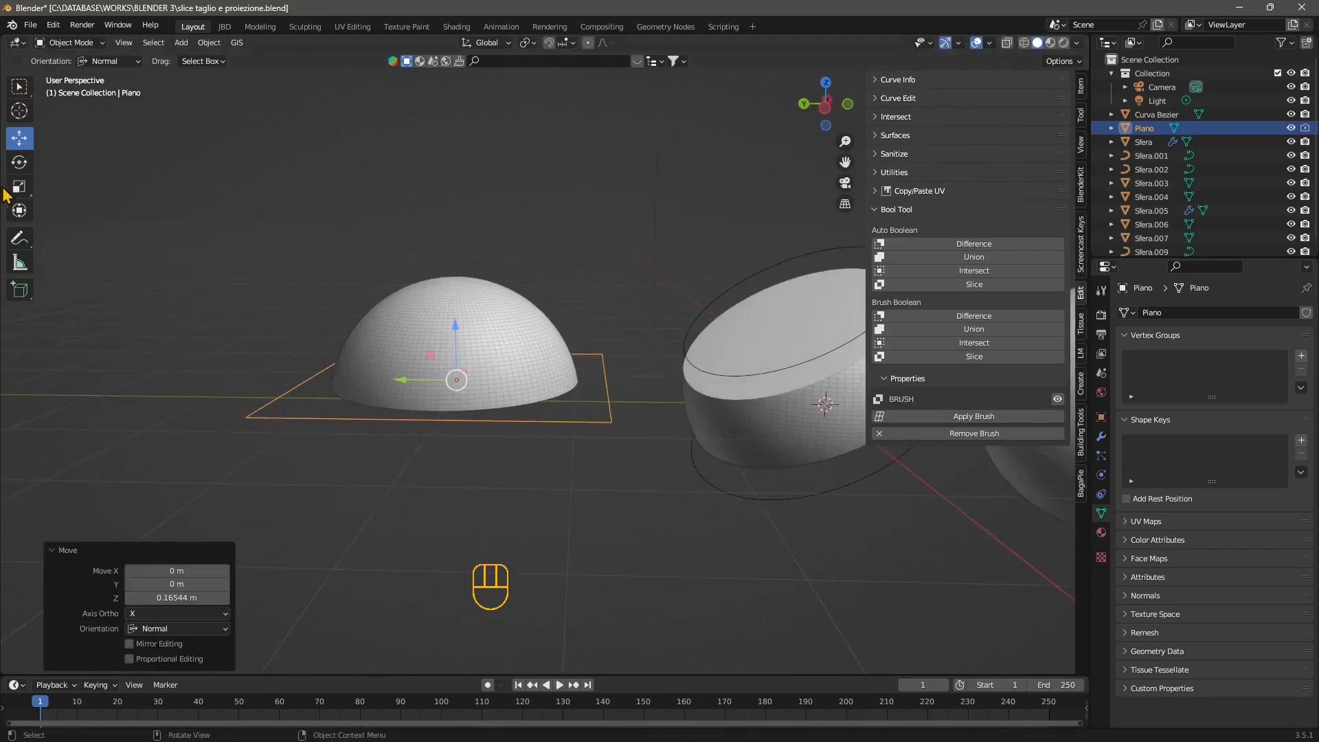
Rotate the brush plane around the X axis to tilt the dome's cut, and apply the brush boolean to the sphere.
{"action": "left_click", "coordinate": [19, 162]}
{"action": "left_click_drag", "start_coordinate": [494, 354], "coordinate": [481, 314]}
{"action": "left_click", "coordinate": [982, 417]}
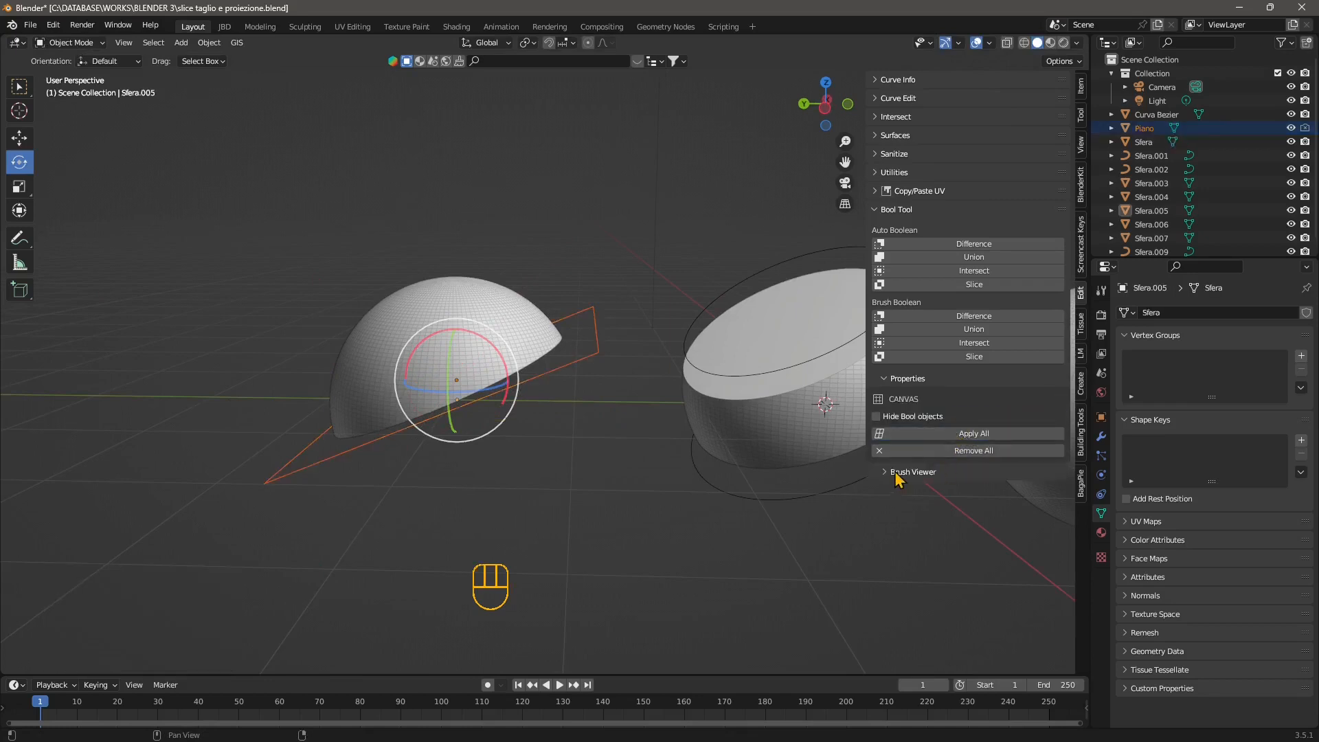
{"action": "left_click", "coordinate": [967, 435]}
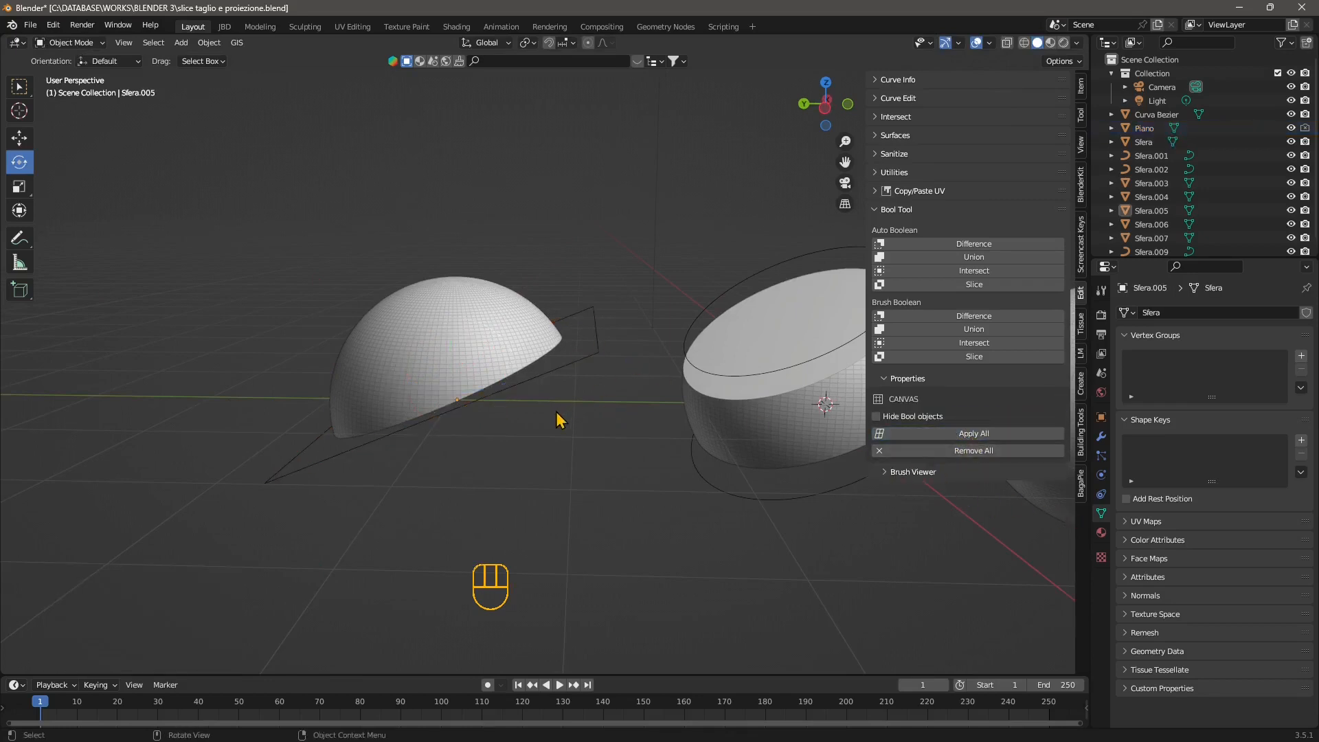
Delete the tilted brush plane beneath the cut sphere.
{"action": "left_click", "coordinate": [580, 373]}
{"action": "key", "text": "x"}
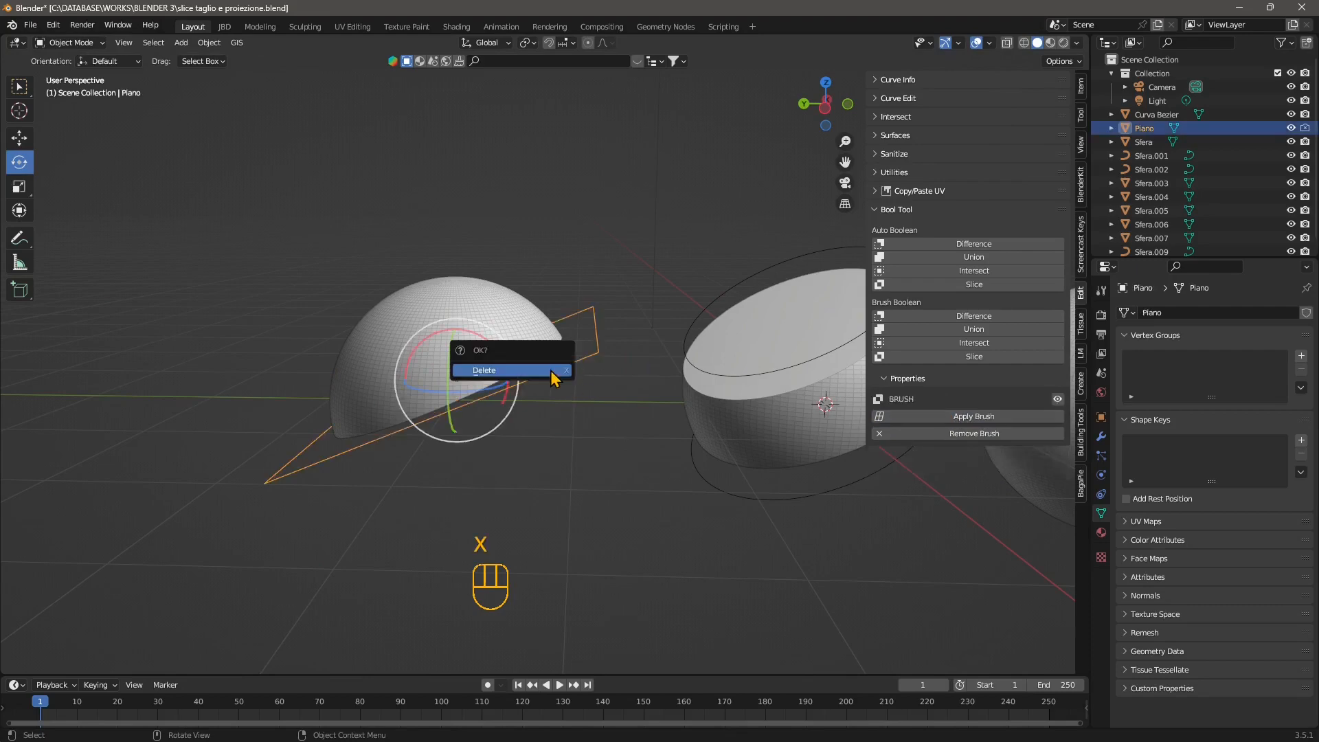
{"action": "left_click", "coordinate": [479, 370]}
Select the dome and raise it about 0.24 m along Z to separate it from its flat cut face.
{"action": "middle_click_drag", "start_coordinate": [505, 477], "coordinate": [487, 465]}
{"action": "left_click", "coordinate": [488, 465]}
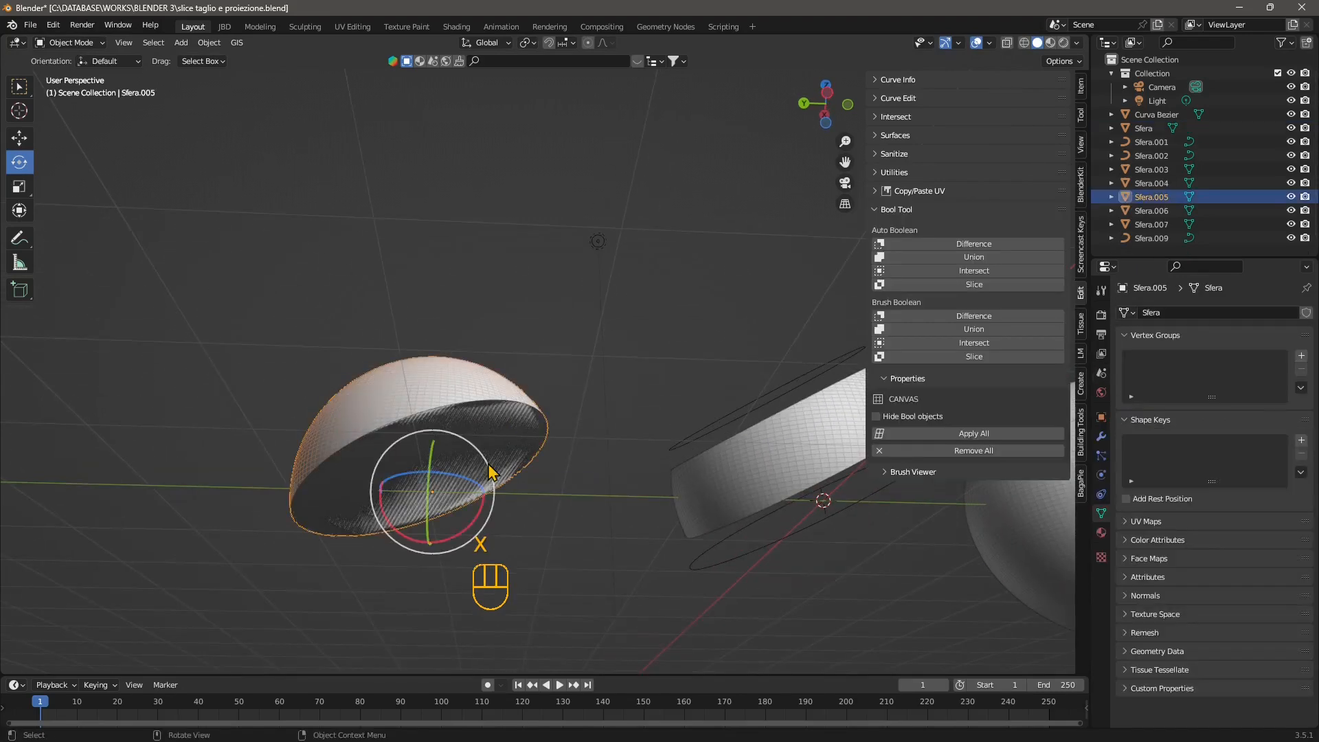
{"action": "left_click", "coordinate": [23, 136]}
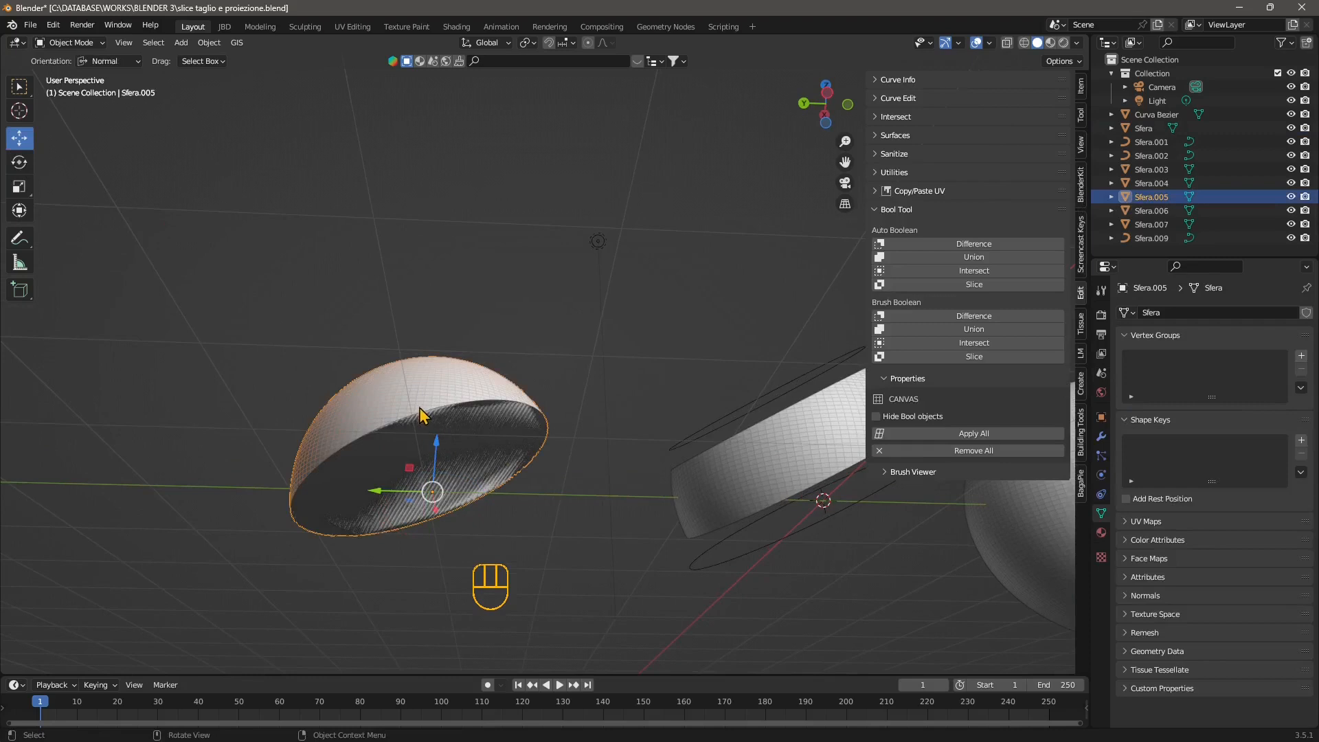
{"action": "left_click_drag", "start_coordinate": [435, 440], "coordinate": [442, 405]}
{"action": "middle_click_drag", "start_coordinate": [443, 405], "coordinate": [461, 467]}
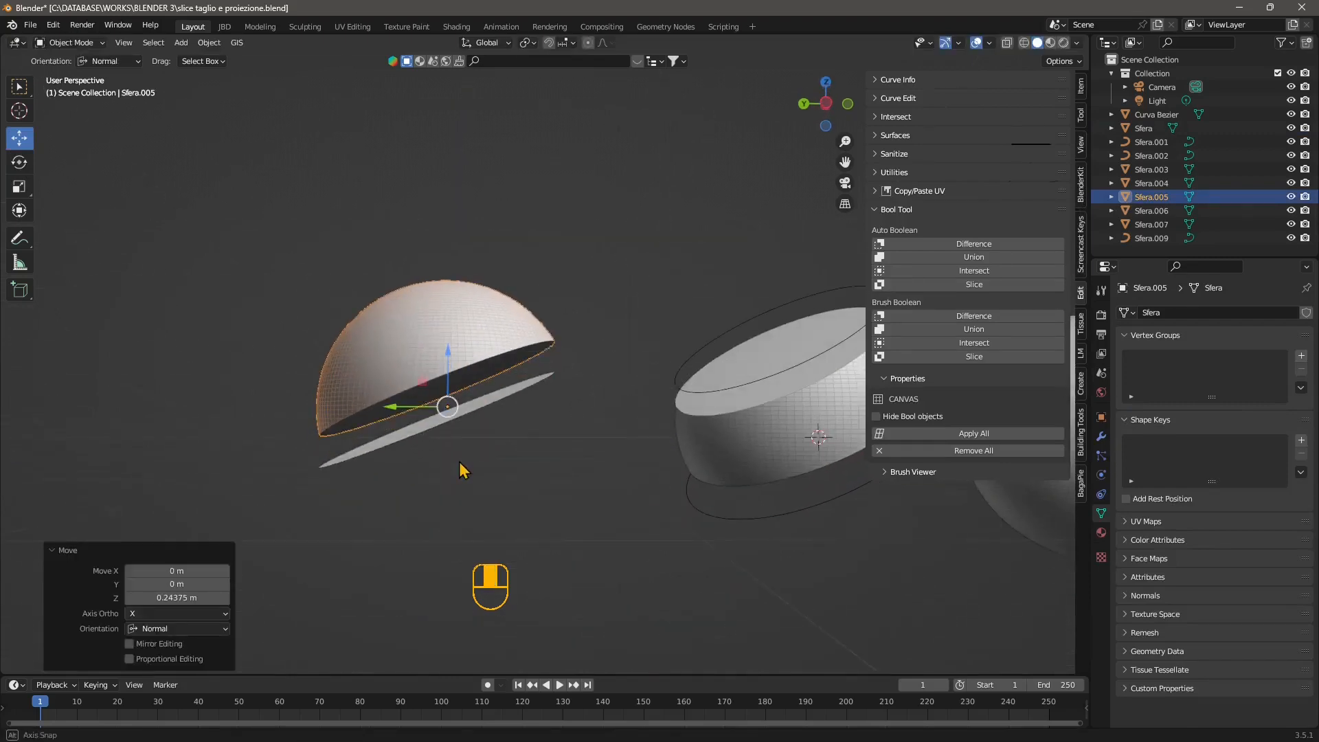
Select the flat disc beneath the dome and convert it to a curve.
{"action": "left_click", "coordinate": [504, 387]}
{"action": "mouse_move", "coordinate": [504, 391]}
{"action": "middle_mouse_down"}
{"action": "mouse_move", "coordinate": [535, 426]}
{"action": "mouse_move", "coordinate": [494, 412]}
{"action": "middle_mouse_up"}
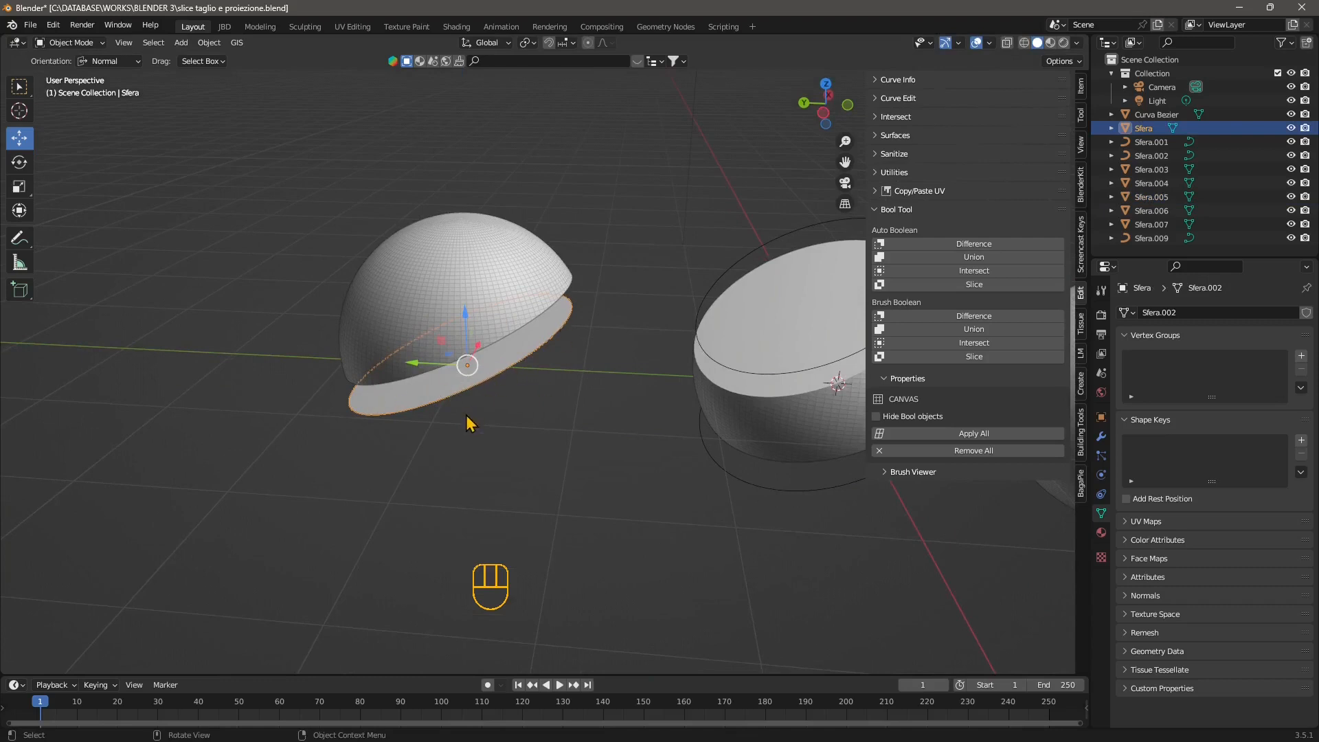
{"action": "middle_click_drag", "start_coordinate": [434, 412], "coordinate": [435, 375]}
{"action": "middle_click_drag", "start_coordinate": [435, 375], "coordinate": [534, 455], "text": "shift"}
{"action": "scroll", "coordinate": [527, 387], "scroll_direction": "up", "scroll_amount": 1}
{"action": "right_click", "coordinate": [505, 360]}
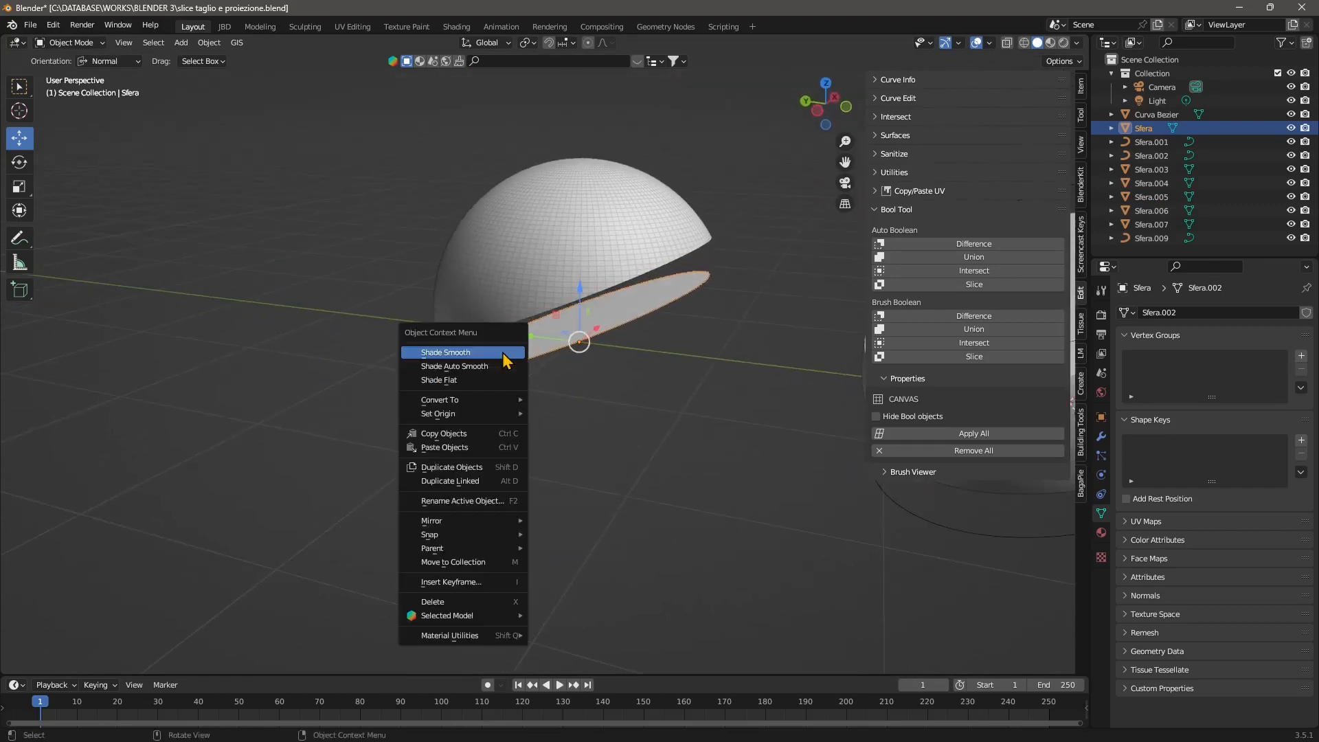
{"action": "mouse_move", "coordinate": [484, 401]}
{"action": "left_click", "coordinate": [560, 400]}
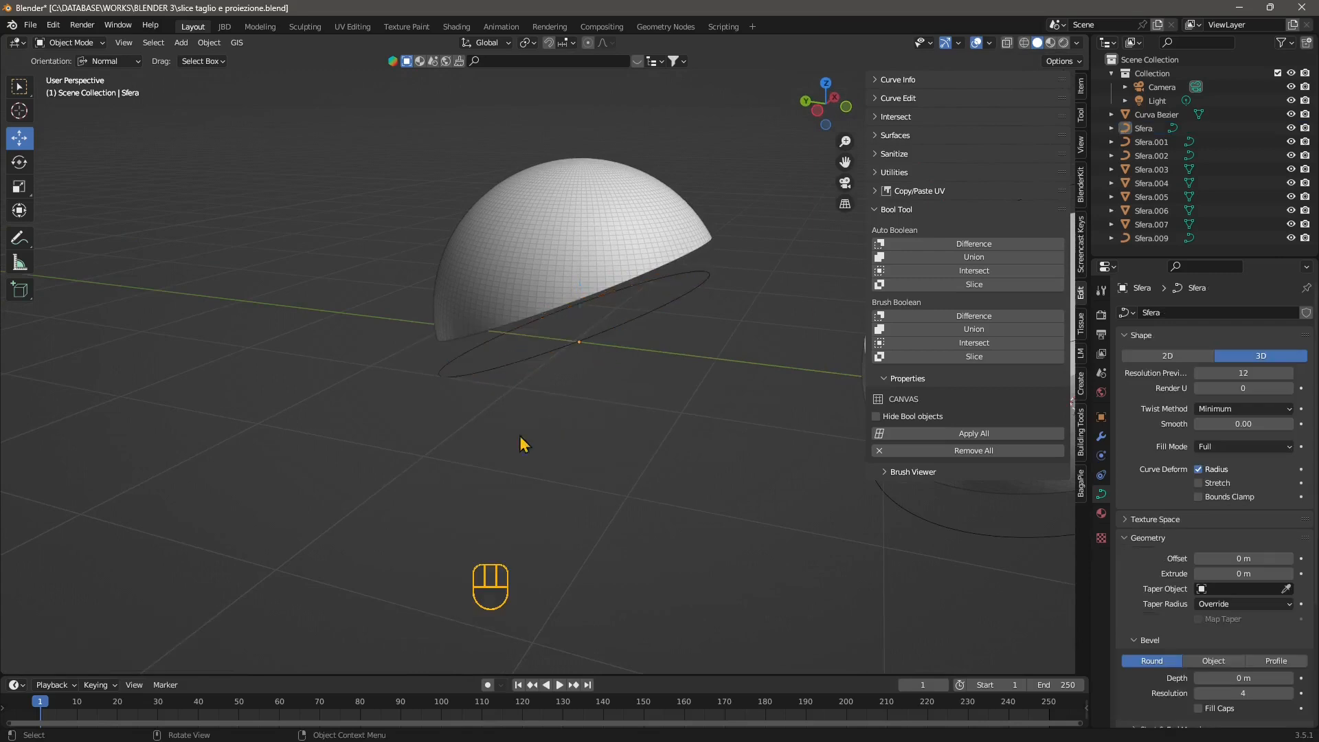
Examine the ring-shaped sphere slice and its two separate outline curves by selecting each of them.
{"action": "middle_click_drag", "start_coordinate": [520, 436], "coordinate": [544, 419]}
{"action": "scroll", "coordinate": [542, 419], "scroll_direction": "down", "scroll_amount": 2}
{"action": "middle_click_drag", "start_coordinate": [756, 423], "coordinate": [411, 443], "text": "shift"}
{"action": "mouse_move", "coordinate": [411, 443]}
{"action": "middle_mouse_down"}
{"action": "mouse_move", "coordinate": [394, 436]}
{"action": "mouse_move", "coordinate": [405, 430]}
{"action": "middle_mouse_up"}
{"action": "left_click", "coordinate": [522, 331]}
{"action": "left_click", "coordinate": [508, 382]}
{"action": "left_click", "coordinate": [516, 440]}
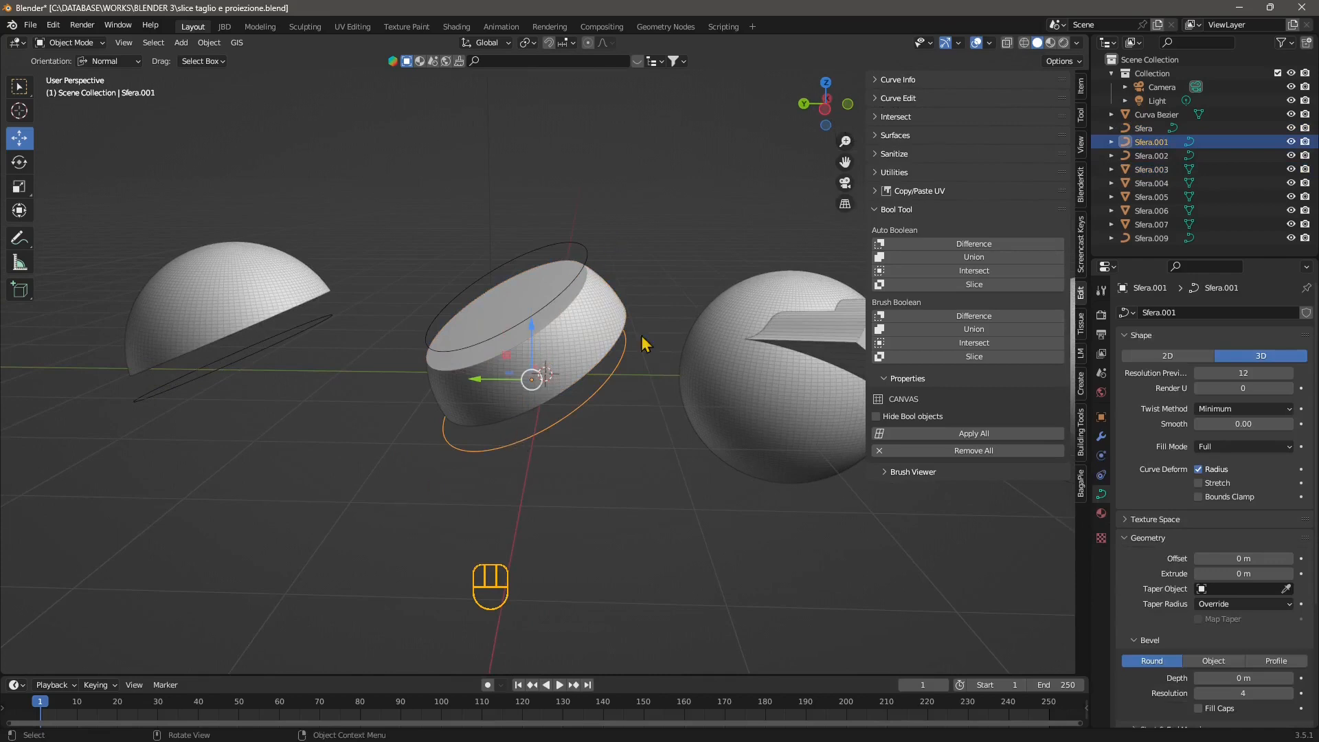
{"action": "left_click", "coordinate": [544, 253]}
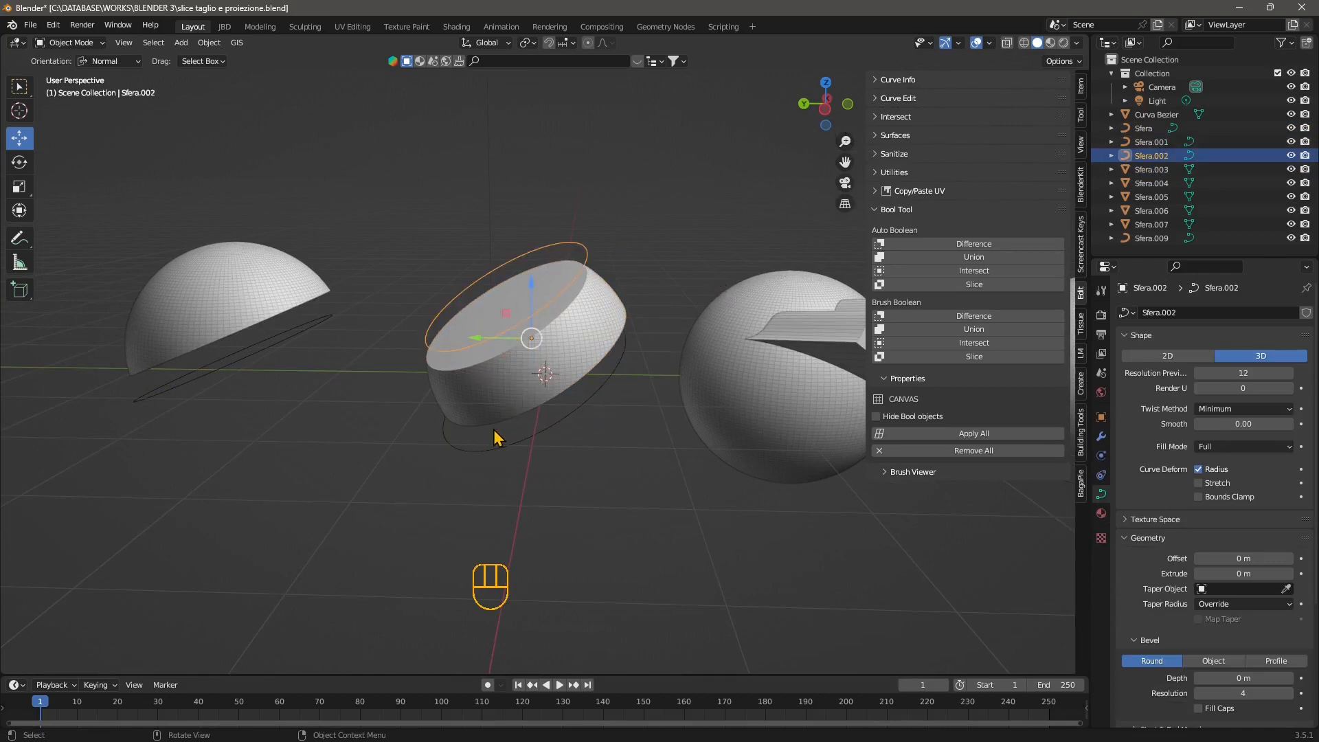
{"action": "scroll", "coordinate": [496, 427], "scroll_direction": "up", "scroll_amount": 2}
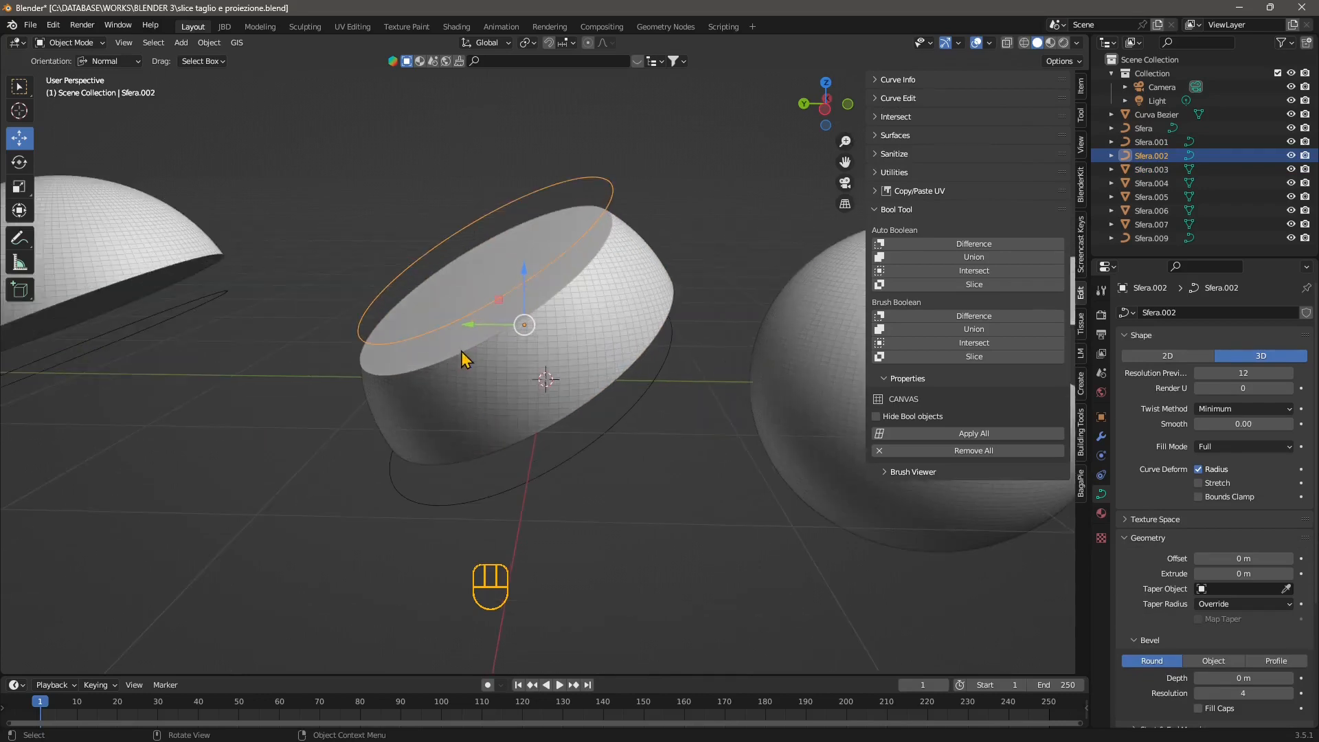
{"action": "left_click", "coordinate": [460, 352]}
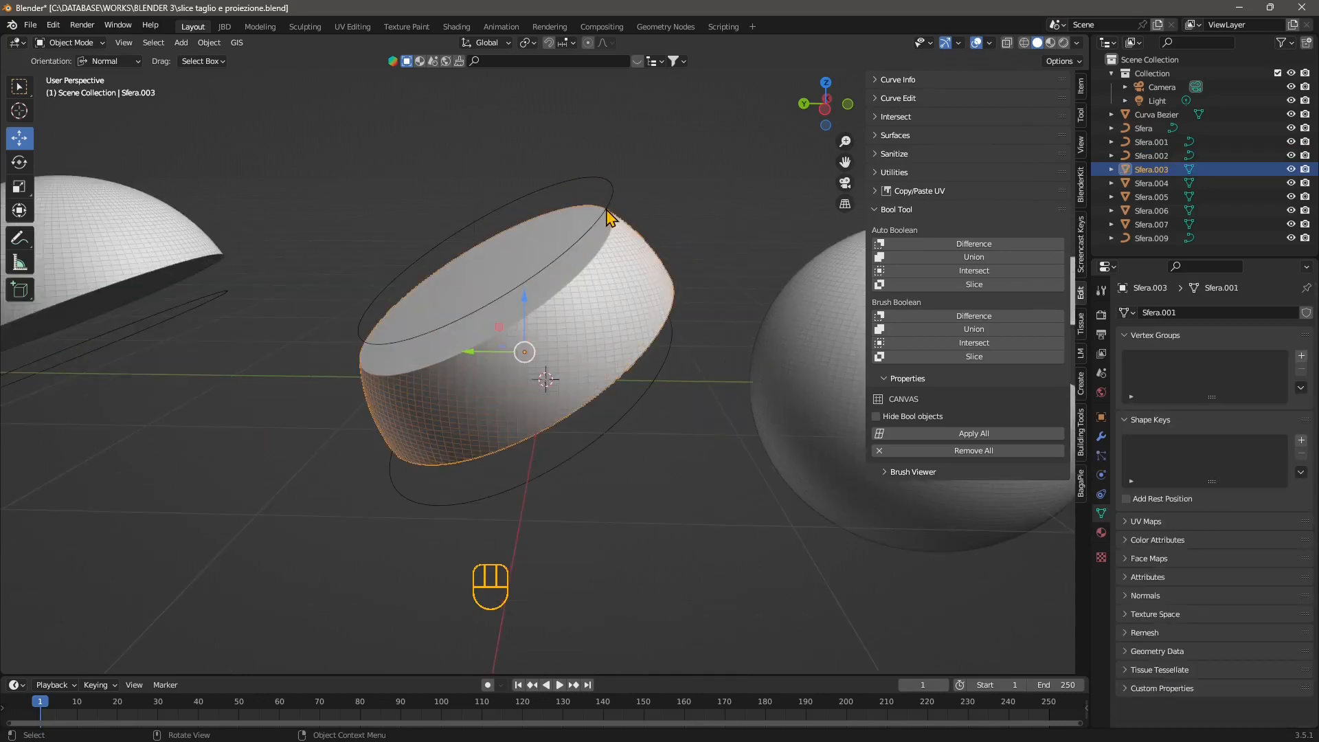
Examine the sphere crossed by the wavy extruded solid, the sphere with the wavy outline and the separate wavy curve.
{"action": "middle_click_drag", "start_coordinate": [570, 487], "coordinate": [313, 482], "text": "shift"}
{"action": "scroll", "coordinate": [313, 482], "scroll_direction": "down", "scroll_amount": 5}
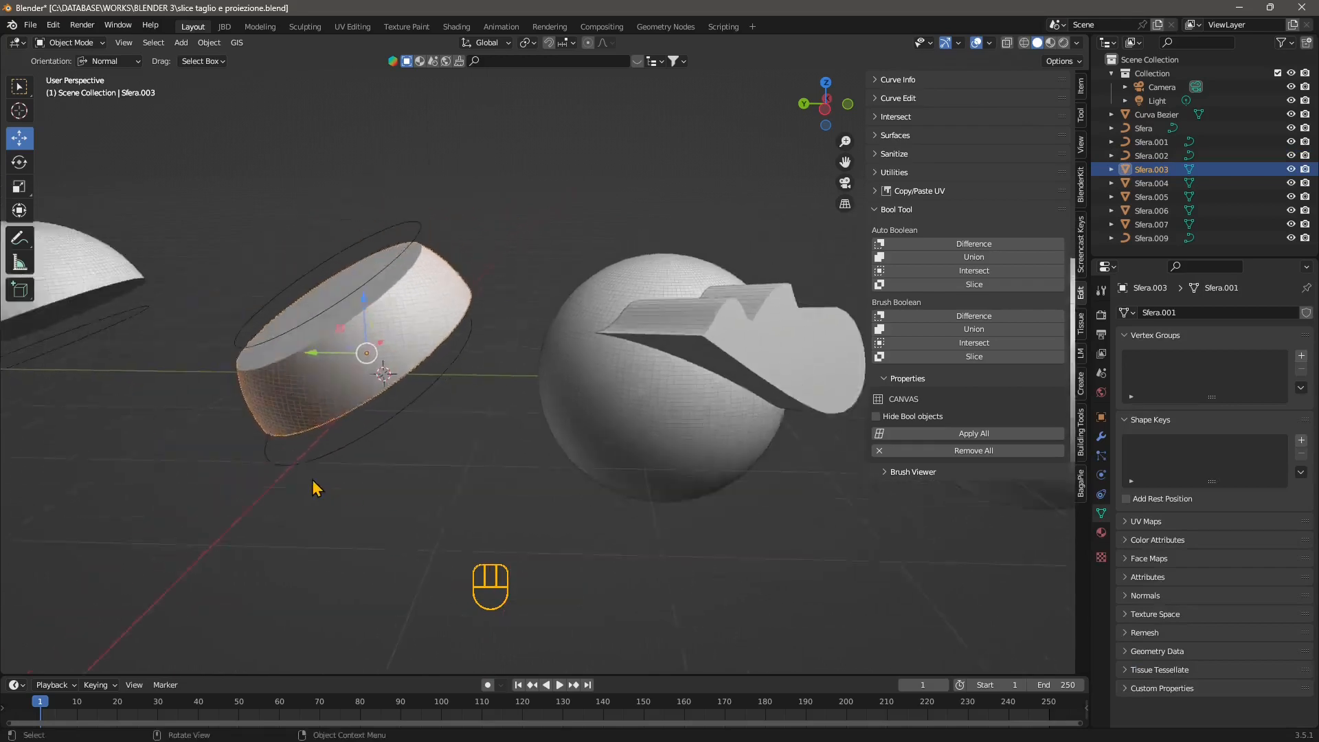
{"action": "middle_click_drag", "start_coordinate": [634, 445], "coordinate": [598, 466]}
{"action": "middle_click_drag", "start_coordinate": [683, 445], "coordinate": [498, 431], "text": "shift"}
{"action": "scroll", "coordinate": [498, 431], "scroll_direction": "up", "scroll_amount": 2}
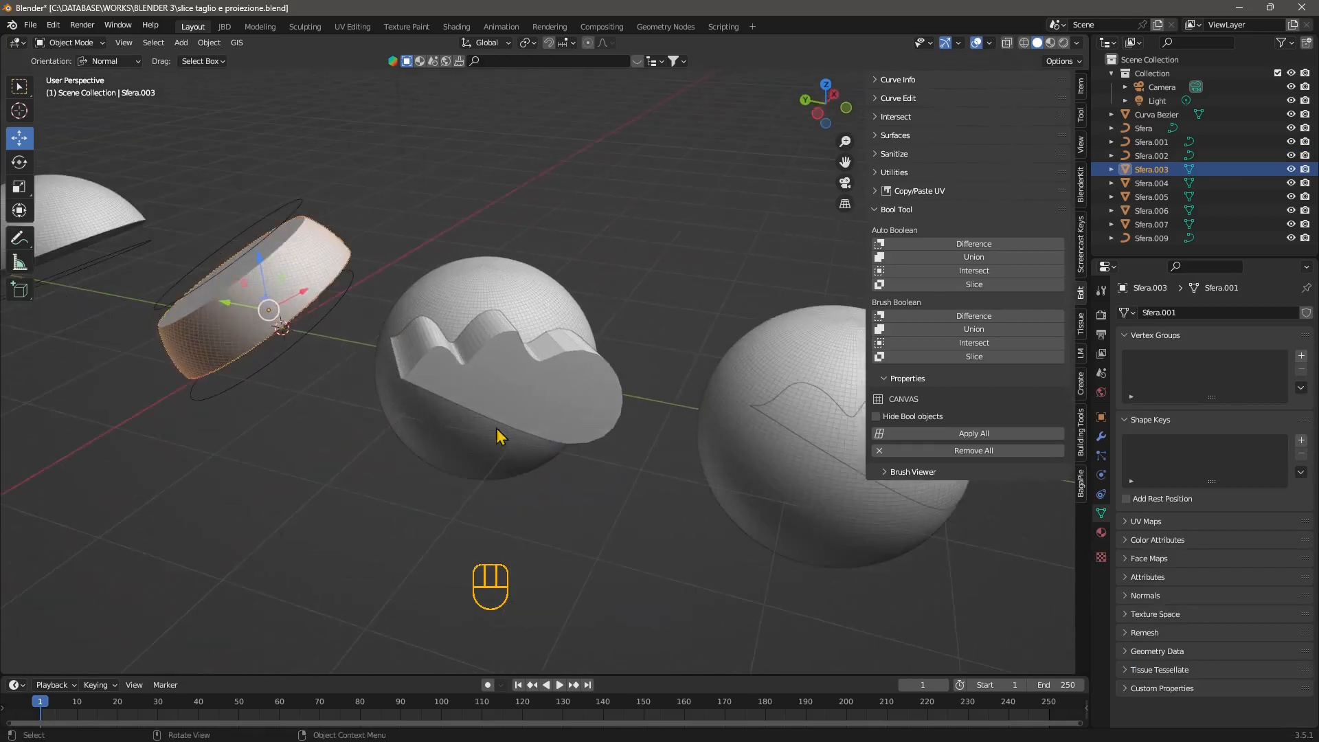
{"action": "scroll", "coordinate": [496, 429], "scroll_direction": "down", "scroll_amount": 2}
{"action": "scroll", "coordinate": [481, 389], "scroll_direction": "up", "scroll_amount": 2}
{"action": "scroll", "coordinate": [495, 398], "scroll_direction": "down", "scroll_amount": 2}
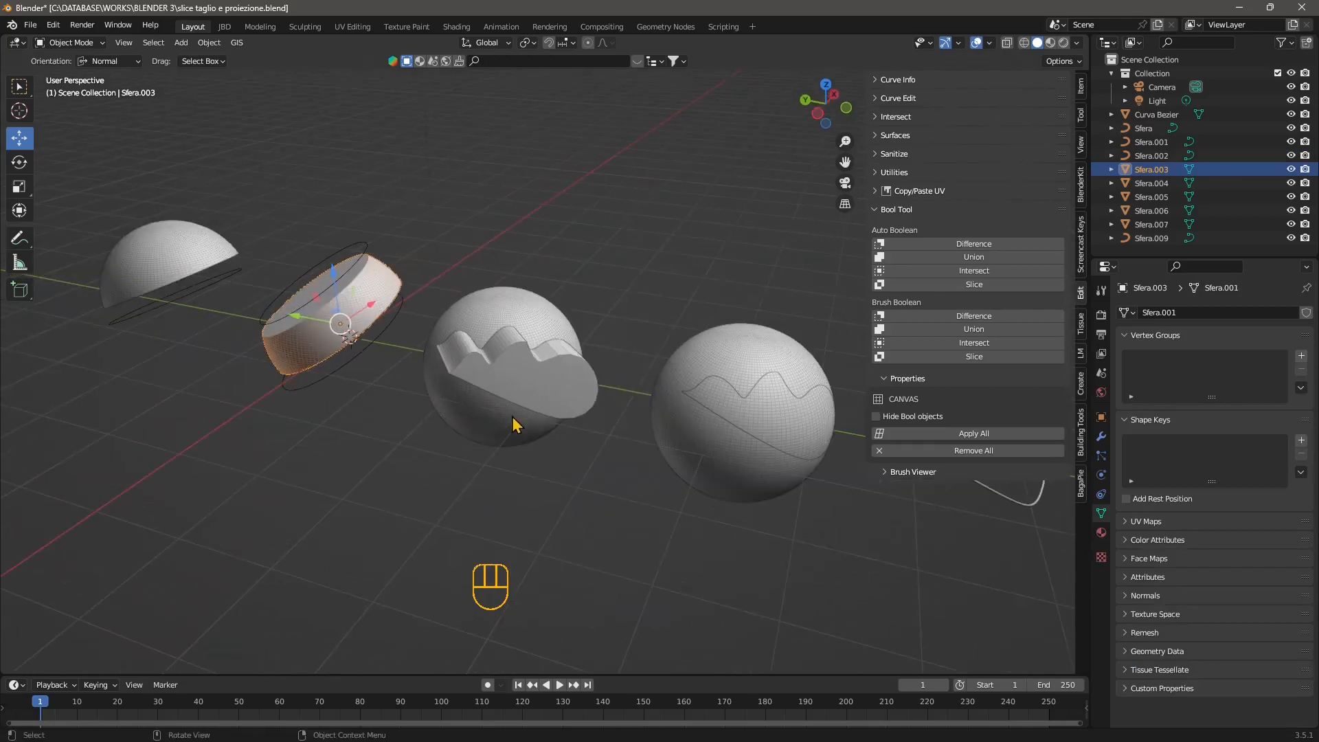
{"action": "left_click", "coordinate": [536, 405]}
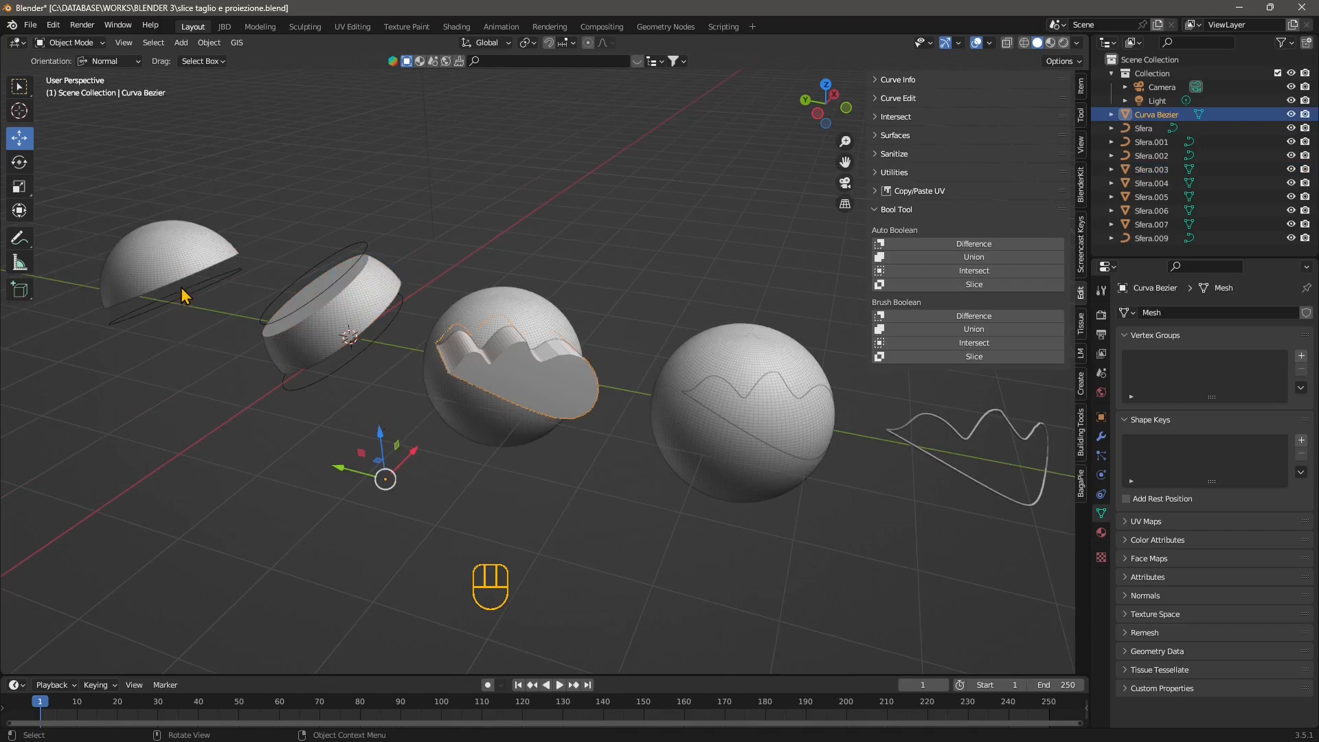
{"action": "left_click", "coordinate": [132, 328]}
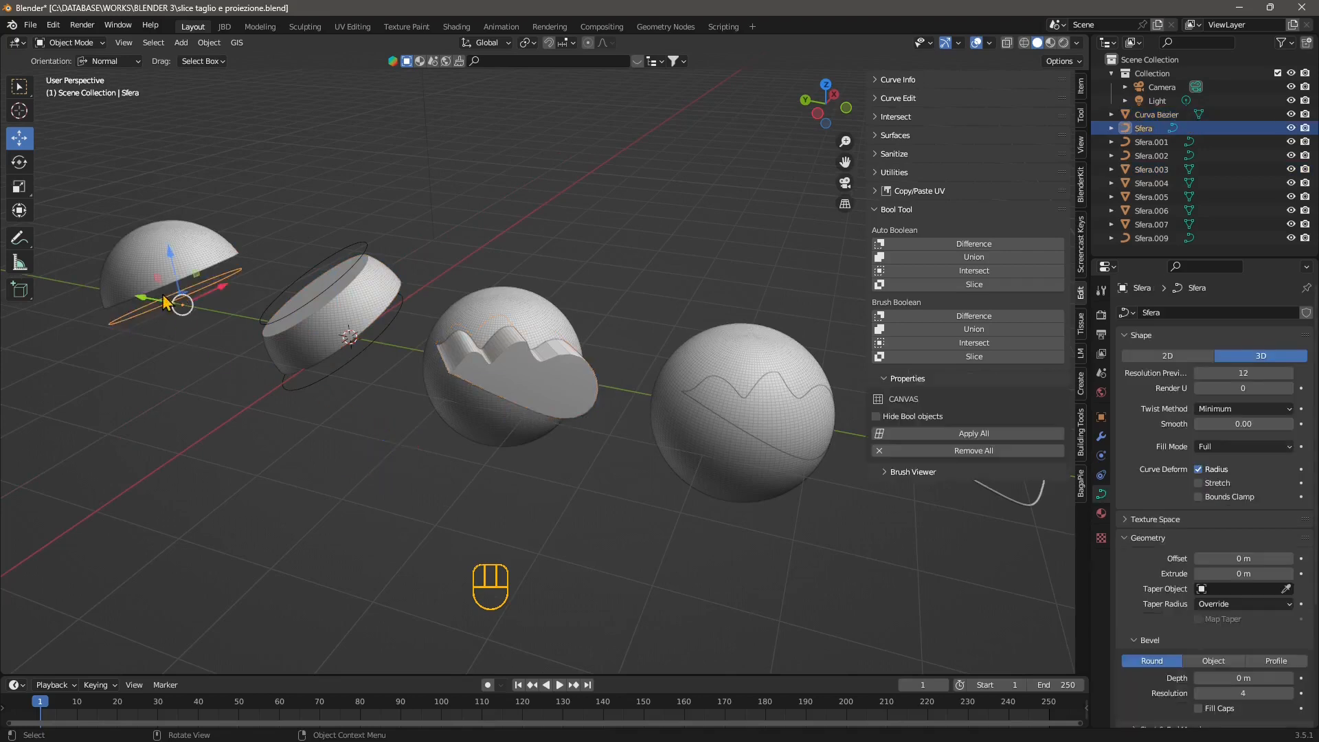
{"action": "left_click", "coordinate": [468, 455]}
{"action": "middle_click_drag", "start_coordinate": [544, 450], "coordinate": [531, 448]}
{"action": "scroll", "coordinate": [533, 450], "scroll_direction": "up", "scroll_amount": 1}
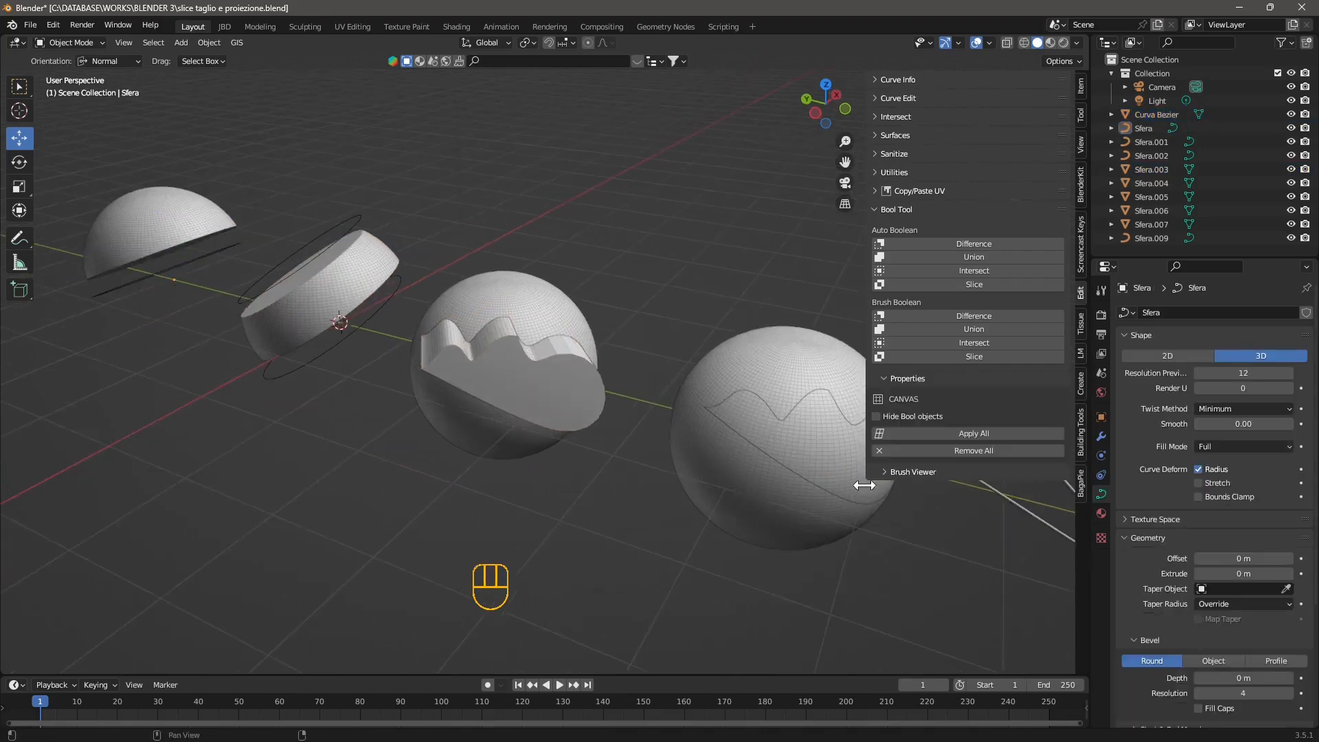
{"action": "middle_click_drag", "start_coordinate": [790, 482], "coordinate": [543, 438], "text": "shift"}
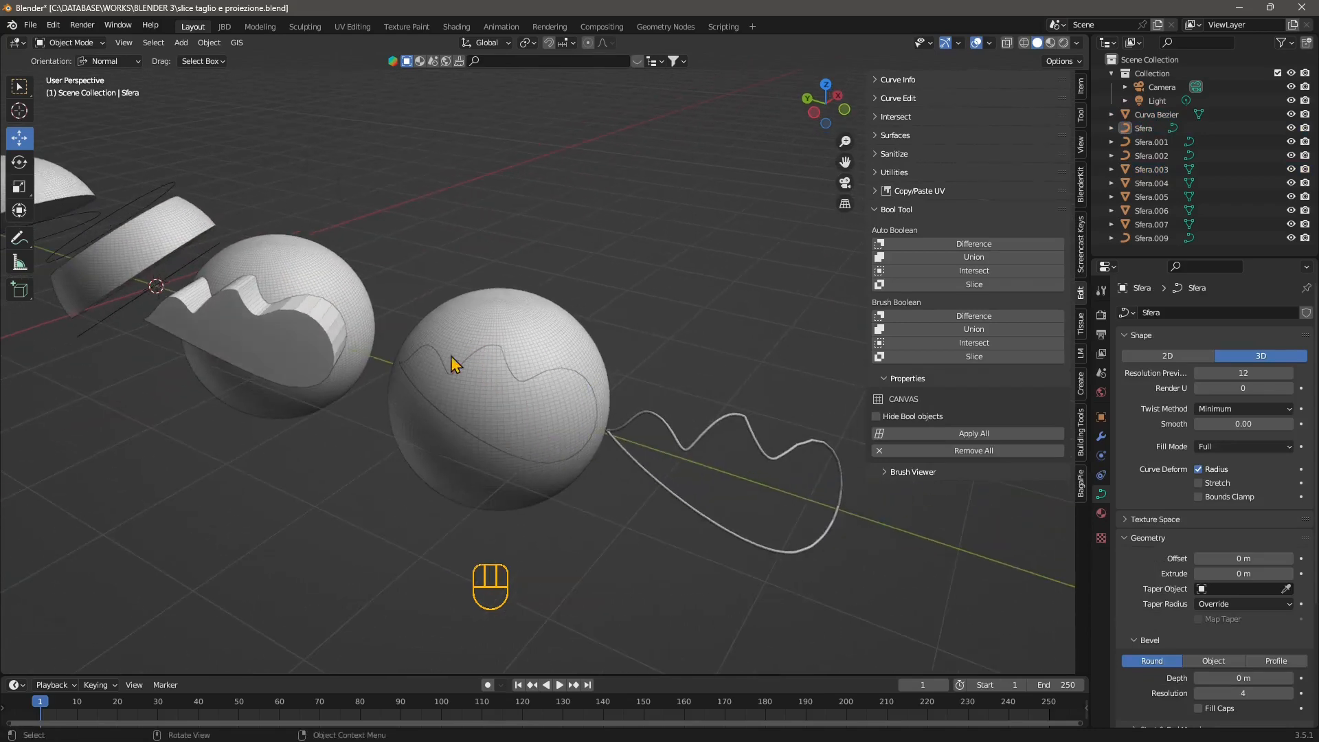
{"action": "middle_click_drag", "start_coordinate": [413, 425], "coordinate": [627, 480], "text": "shift"}
{"action": "scroll", "coordinate": [608, 454], "scroll_direction": "up", "scroll_amount": 2}
Delete the wavy extruded solid that passes through the middle sphere.
{"action": "left_click", "coordinate": [607, 453]}
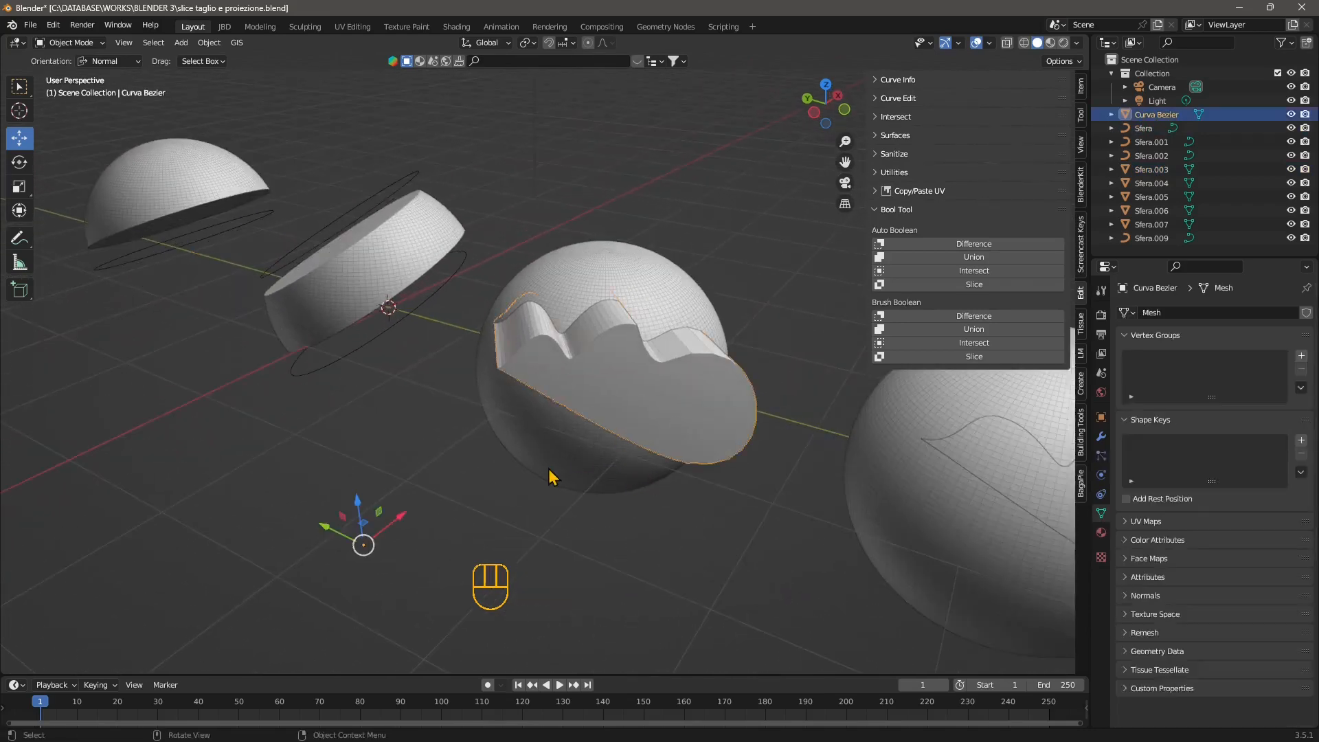
{"action": "middle_click_drag", "start_coordinate": [546, 472], "coordinate": [598, 461]}
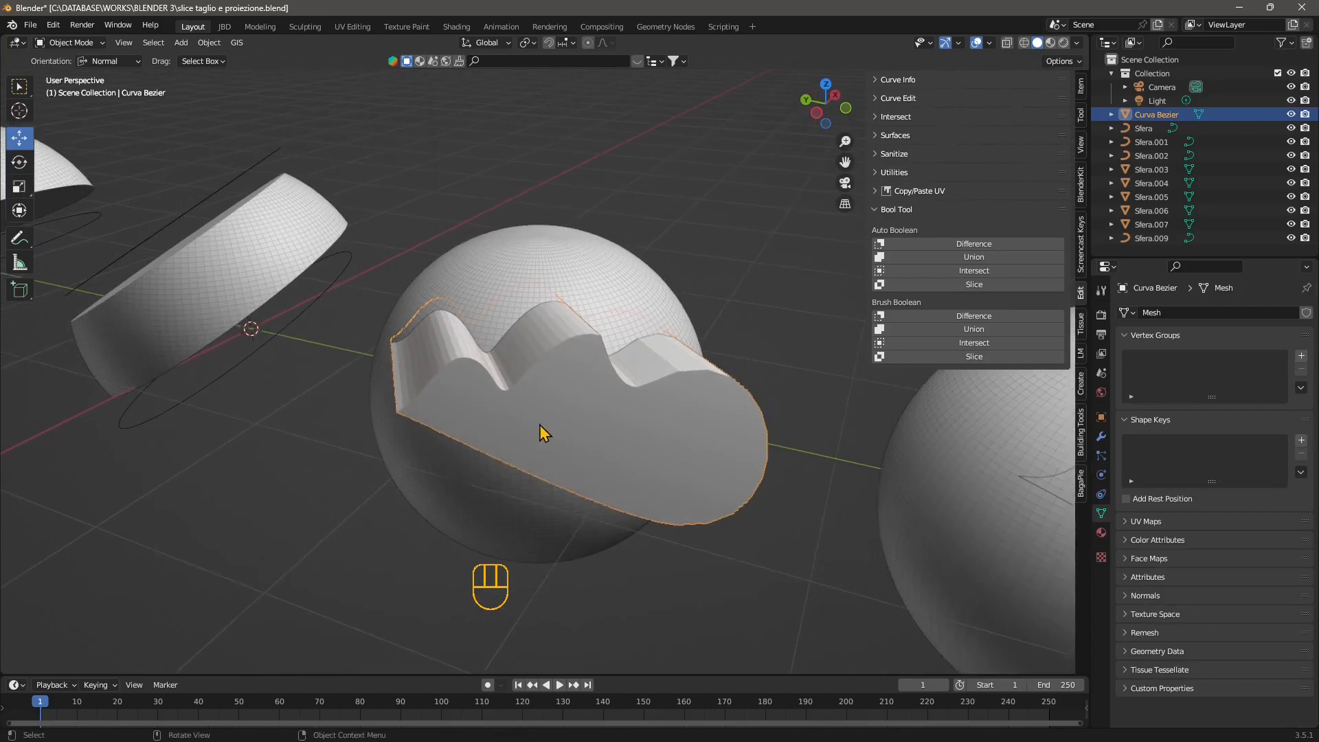
{"action": "key", "text": "x"}
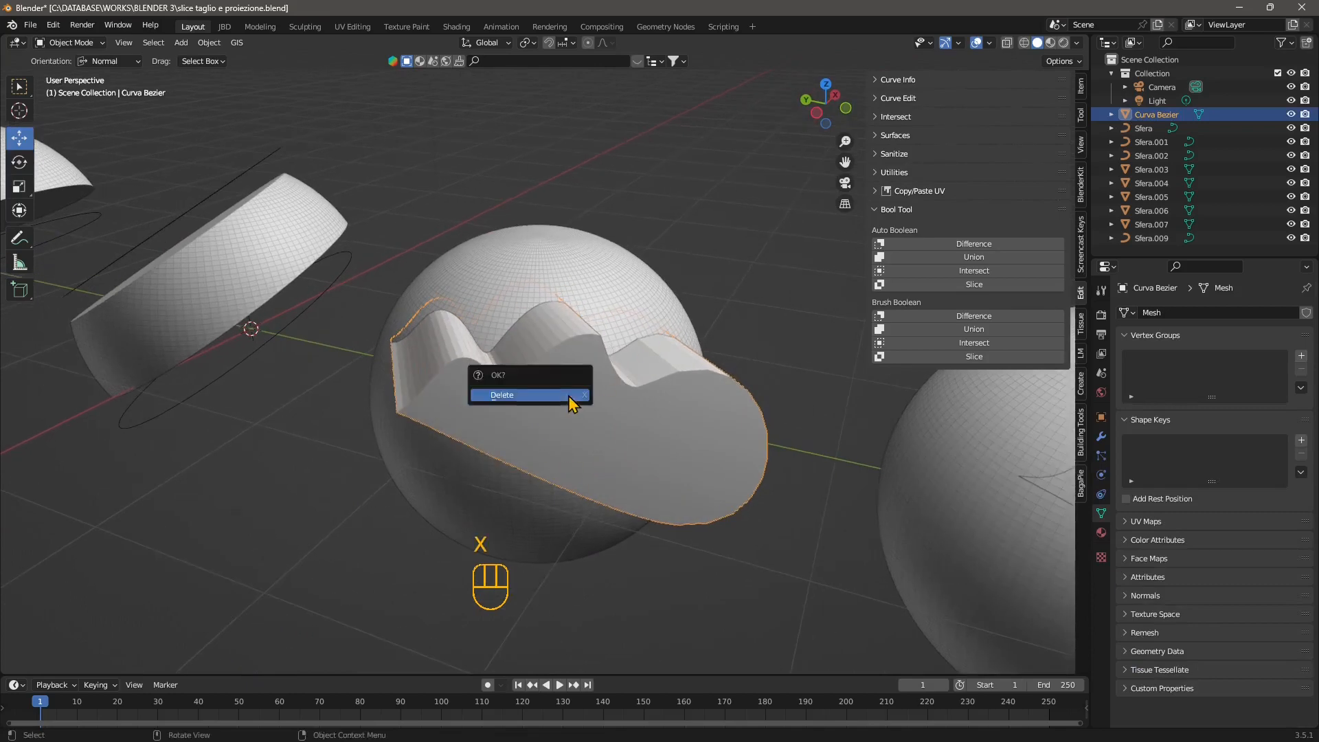
{"action": "left_click", "coordinate": [493, 401]}
Delete the sphere bearing the wavy outline together with the separate wavy curve beside it.
{"action": "scroll", "coordinate": [534, 447], "scroll_direction": "down", "scroll_amount": 8}
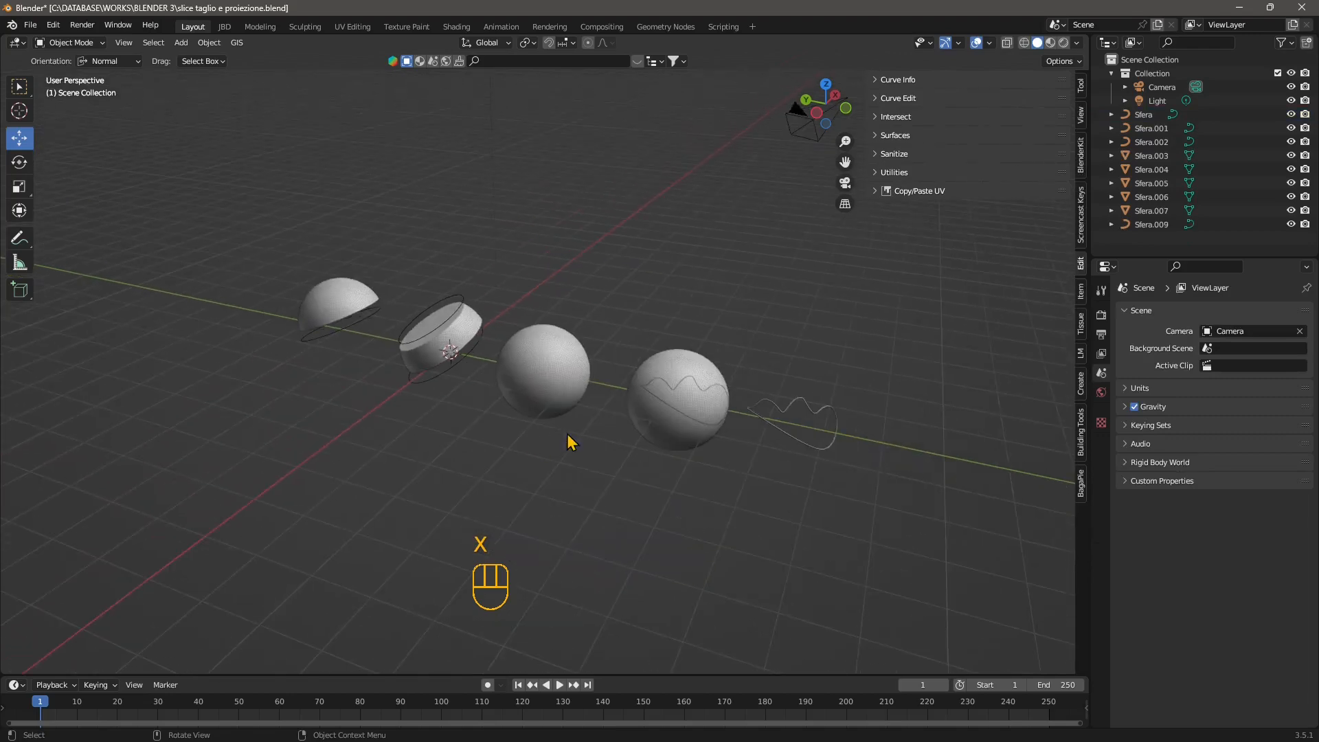
{"action": "left_click_drag", "start_coordinate": [935, 335], "coordinate": [662, 485]}
{"action": "scroll", "coordinate": [650, 474], "scroll_direction": "up", "scroll_amount": 2}
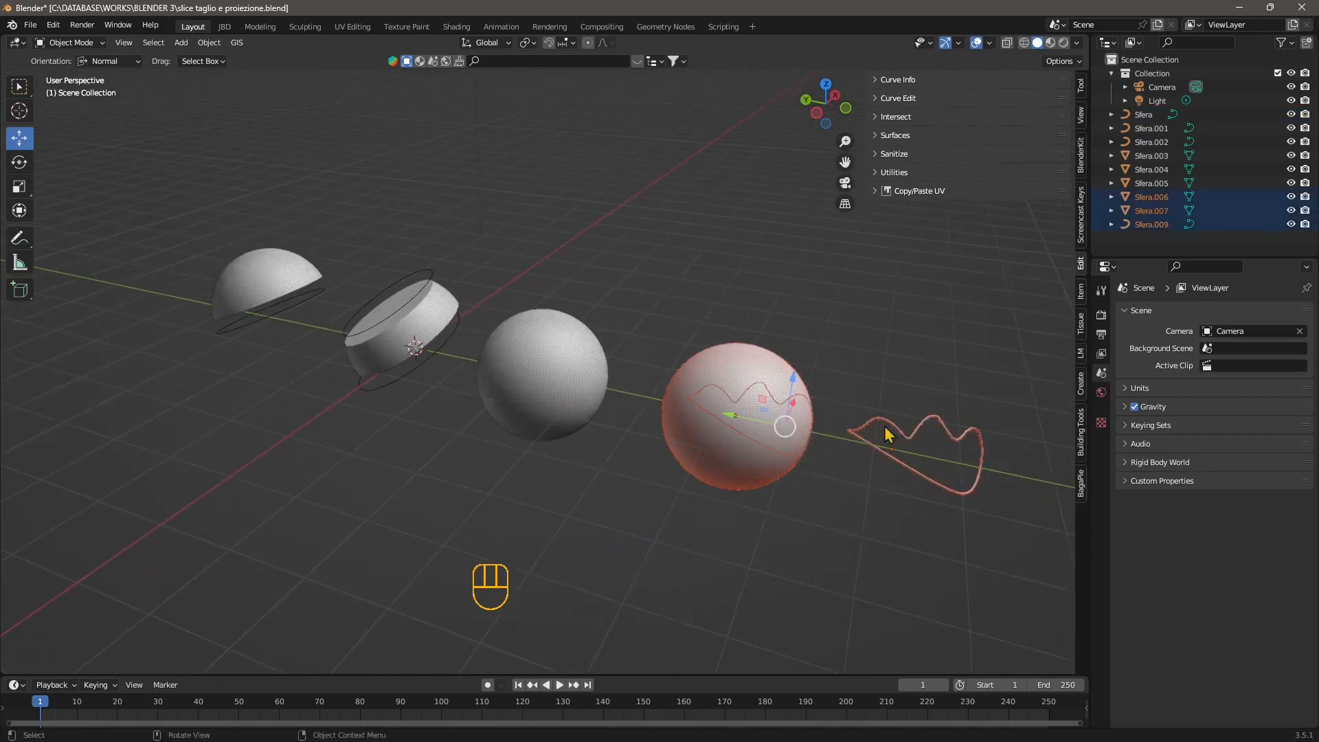
{"action": "key", "text": "x"}
{"action": "left_click", "coordinate": [711, 456]}
Add a Bezier curve with a 1 m radius and move it about -0.72 m along Y towards the uncut sphere.
{"action": "scroll", "coordinate": [616, 451], "scroll_direction": "up", "scroll_amount": 5}
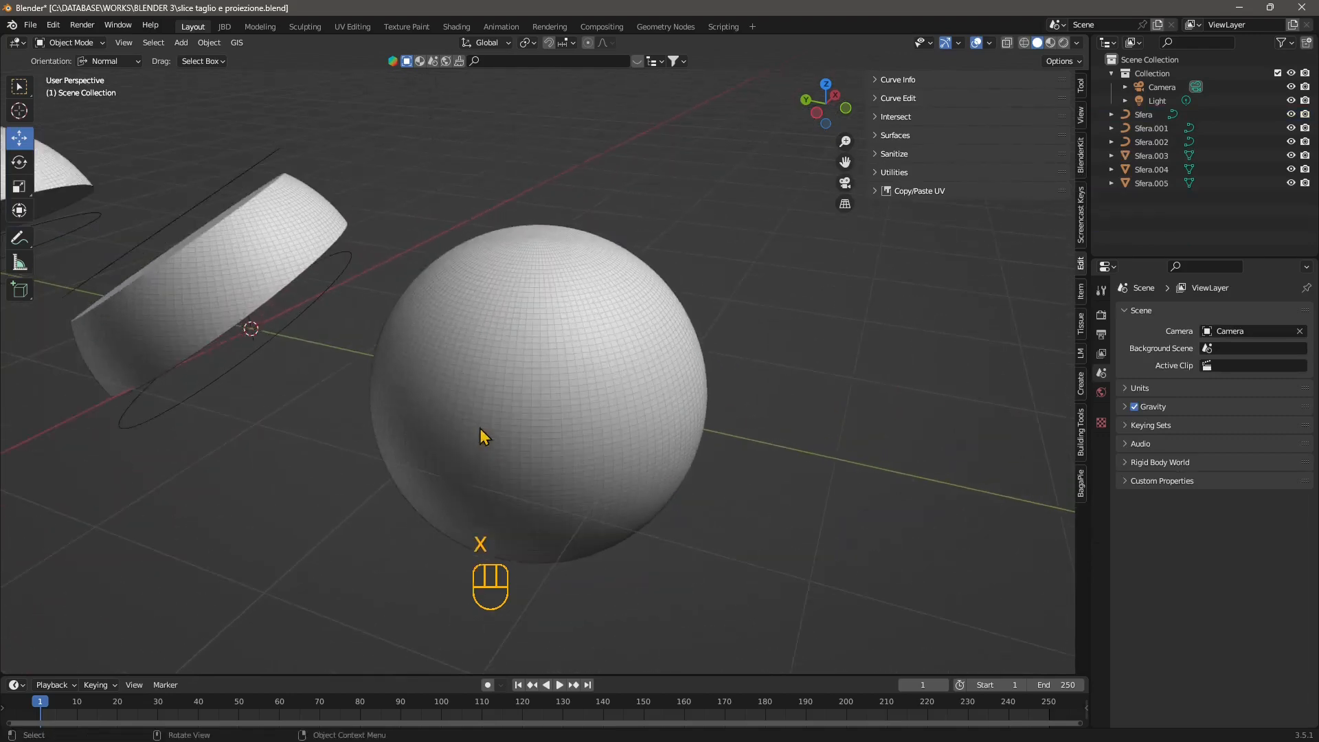
{"action": "middle_click_drag", "start_coordinate": [479, 427], "coordinate": [504, 414]}
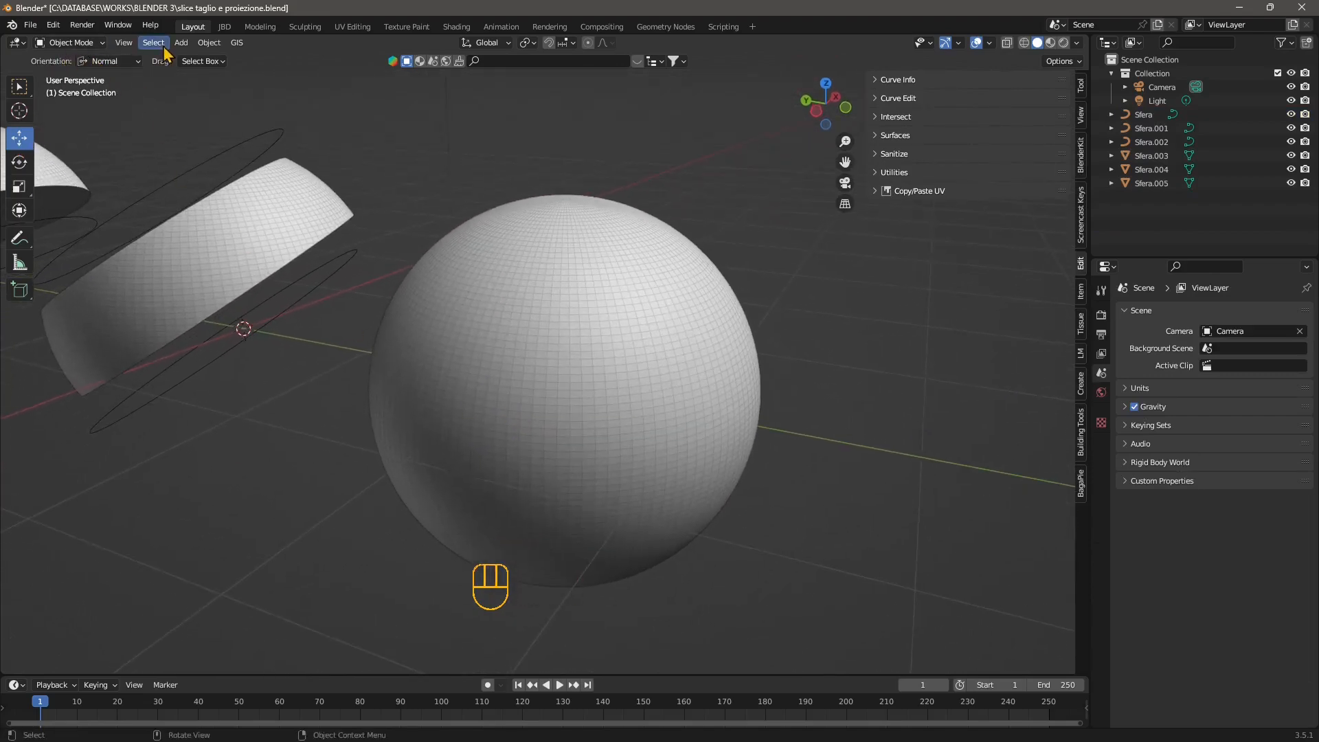
{"action": "left_click", "coordinate": [181, 43]}
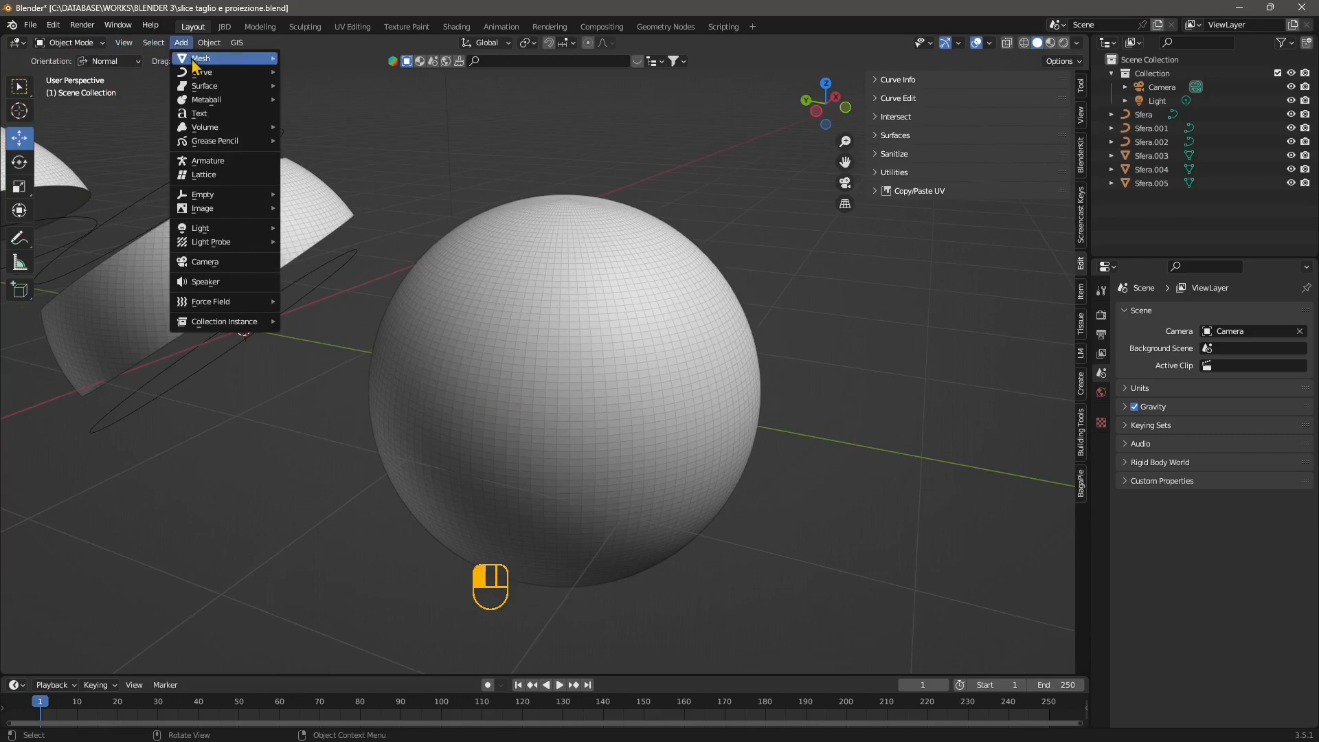
{"action": "mouse_move", "coordinate": [199, 60]}
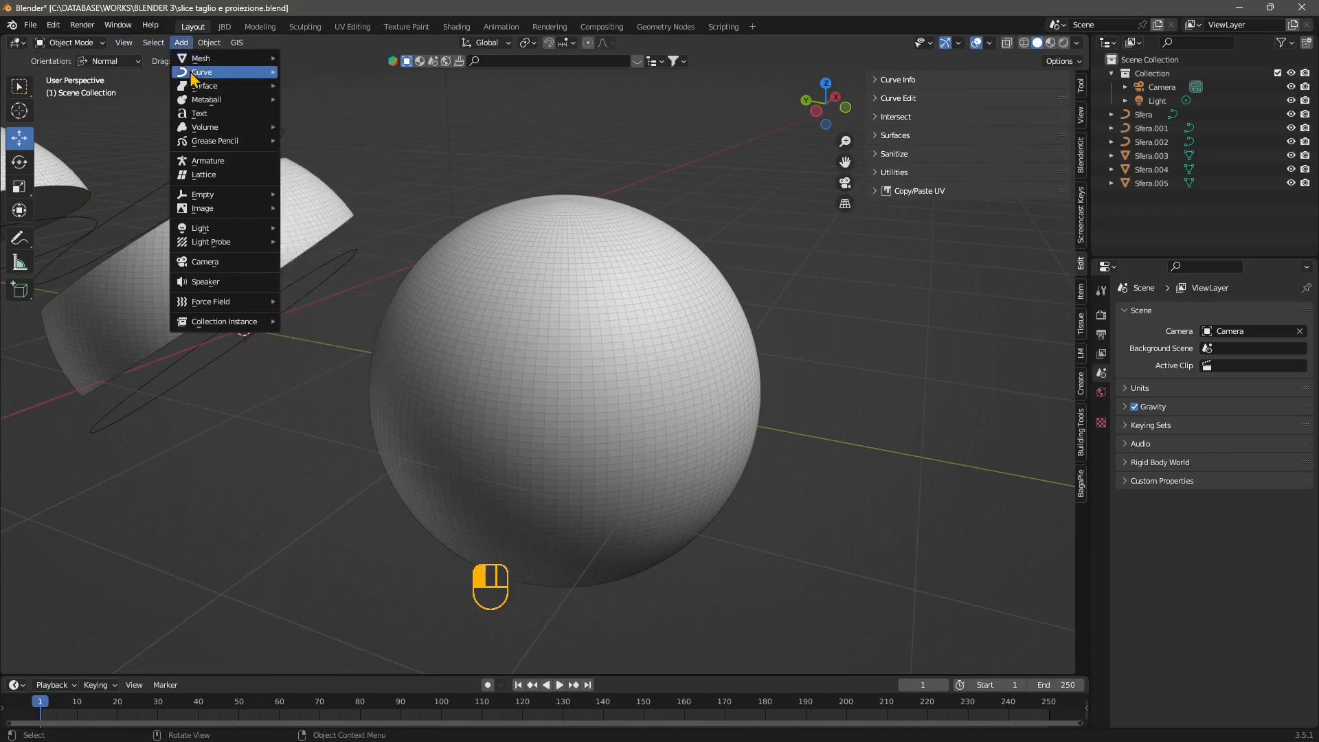
{"action": "left_click", "coordinate": [347, 73]}
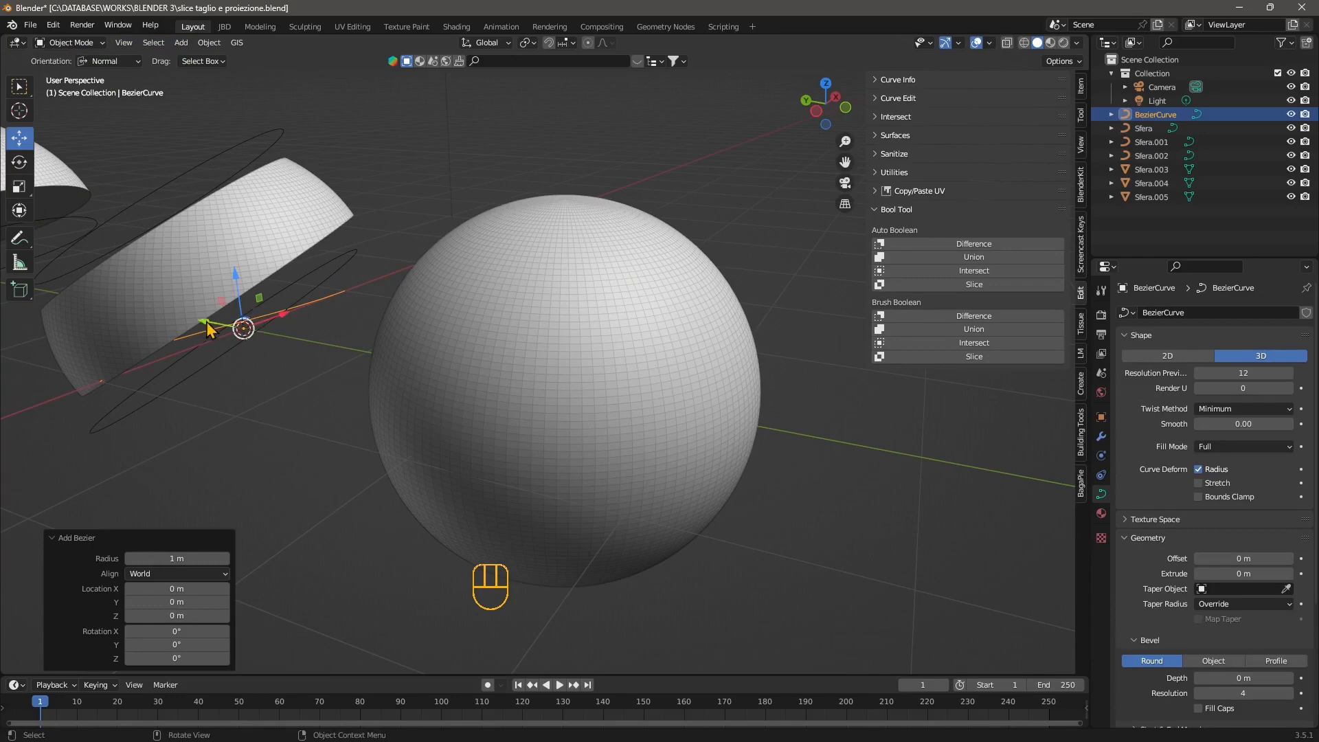
{"action": "left_click_drag", "start_coordinate": [208, 329], "coordinate": [302, 359]}
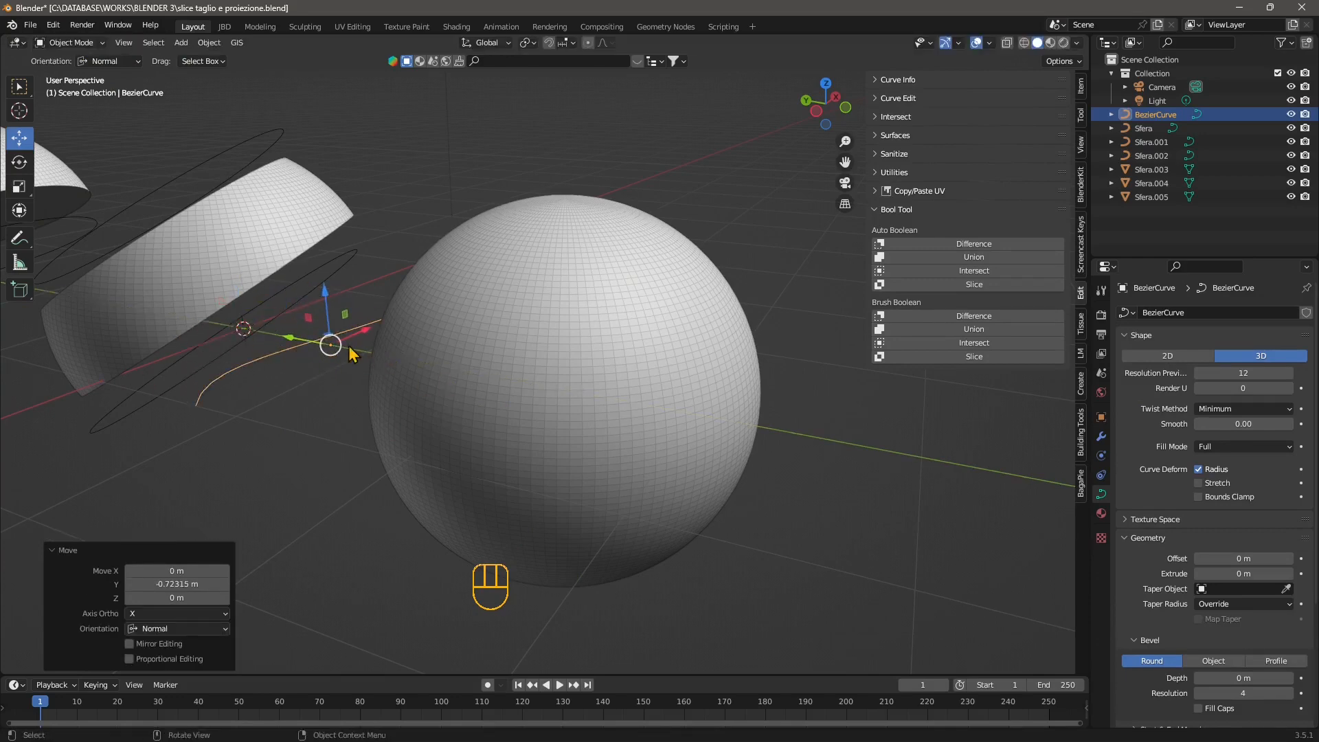
Enter Edit Mode on the Bezier curve and delete all its vertices.
{"action": "left_click", "coordinate": [69, 43]}
{"action": "left_click", "coordinate": [65, 73]}
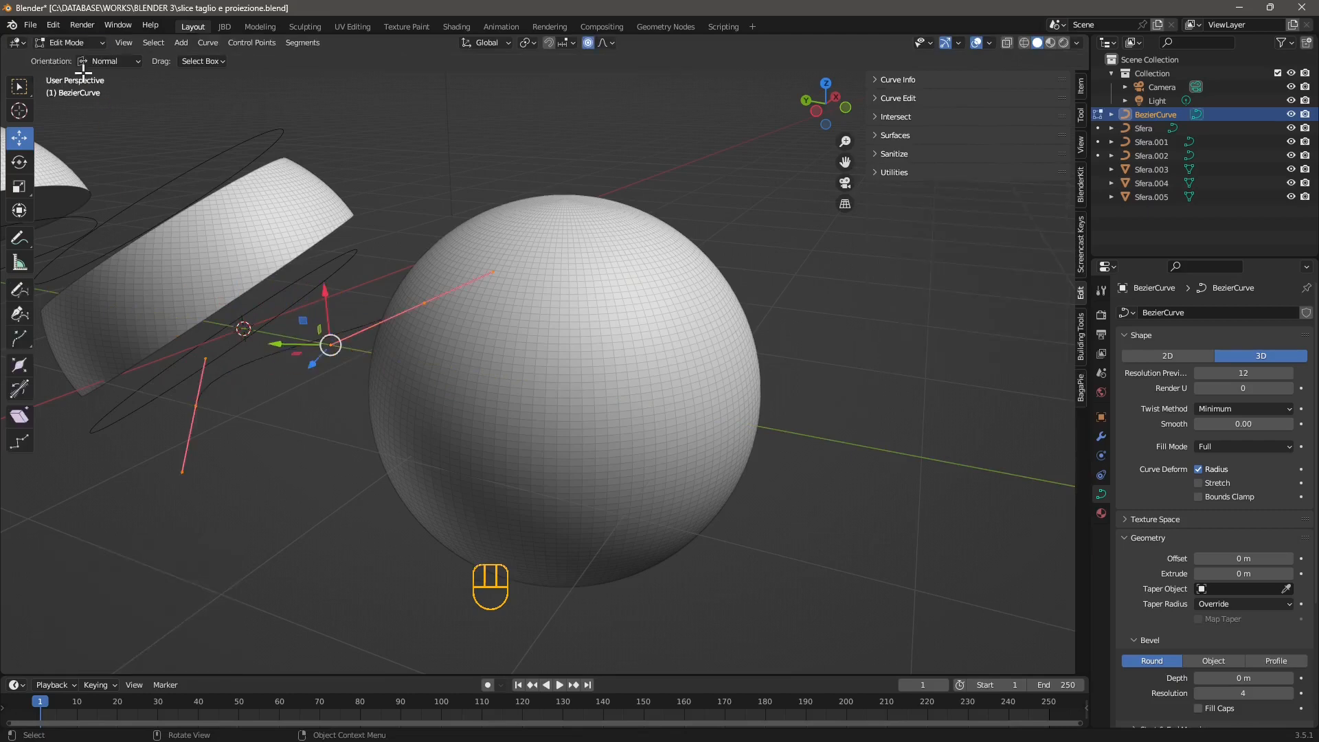
{"action": "scroll", "coordinate": [261, 344], "scroll_direction": "down", "scroll_amount": 2}
{"action": "middle_click_drag", "start_coordinate": [328, 397], "coordinate": [221, 412]}
{"action": "scroll", "coordinate": [233, 412], "scroll_direction": "down", "scroll_amount": 2}
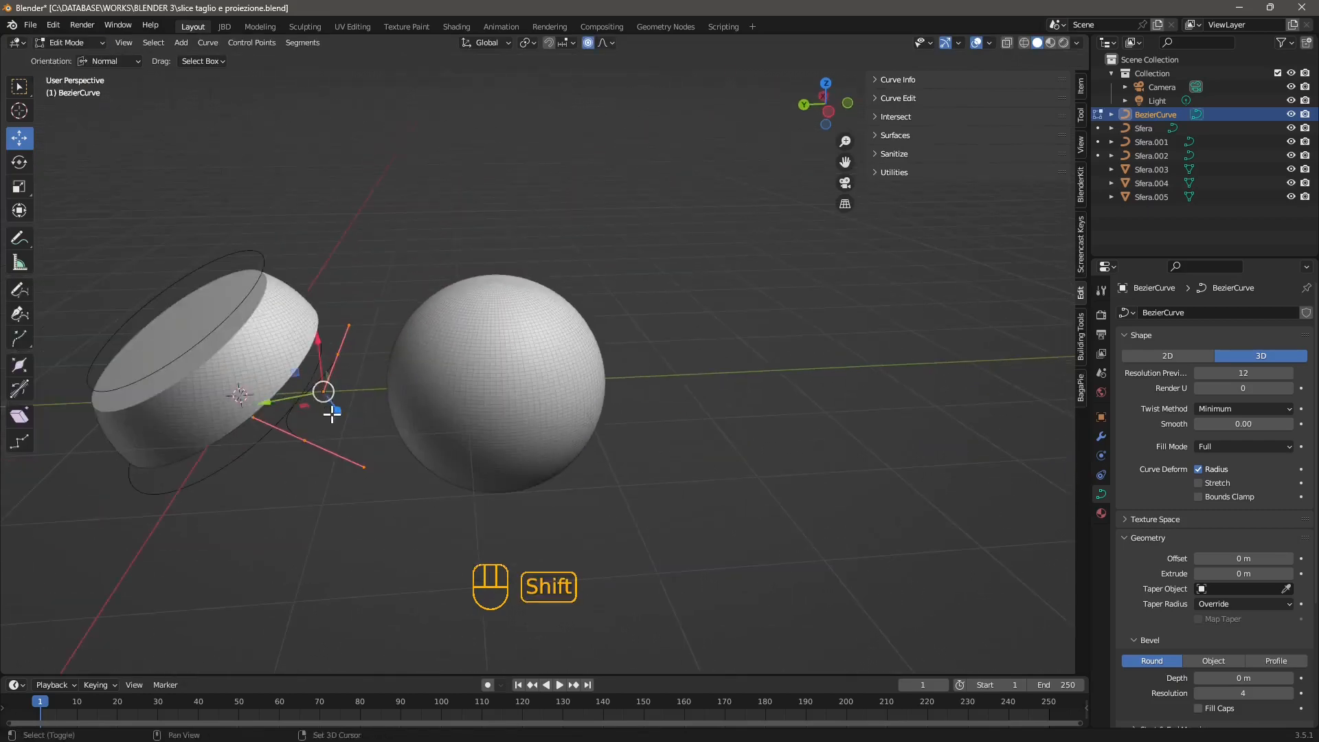
{"action": "middle_click_drag", "start_coordinate": [333, 412], "coordinate": [357, 405], "text": "shift"}
{"action": "left_click_drag", "start_coordinate": [196, 189], "coordinate": [423, 456]}
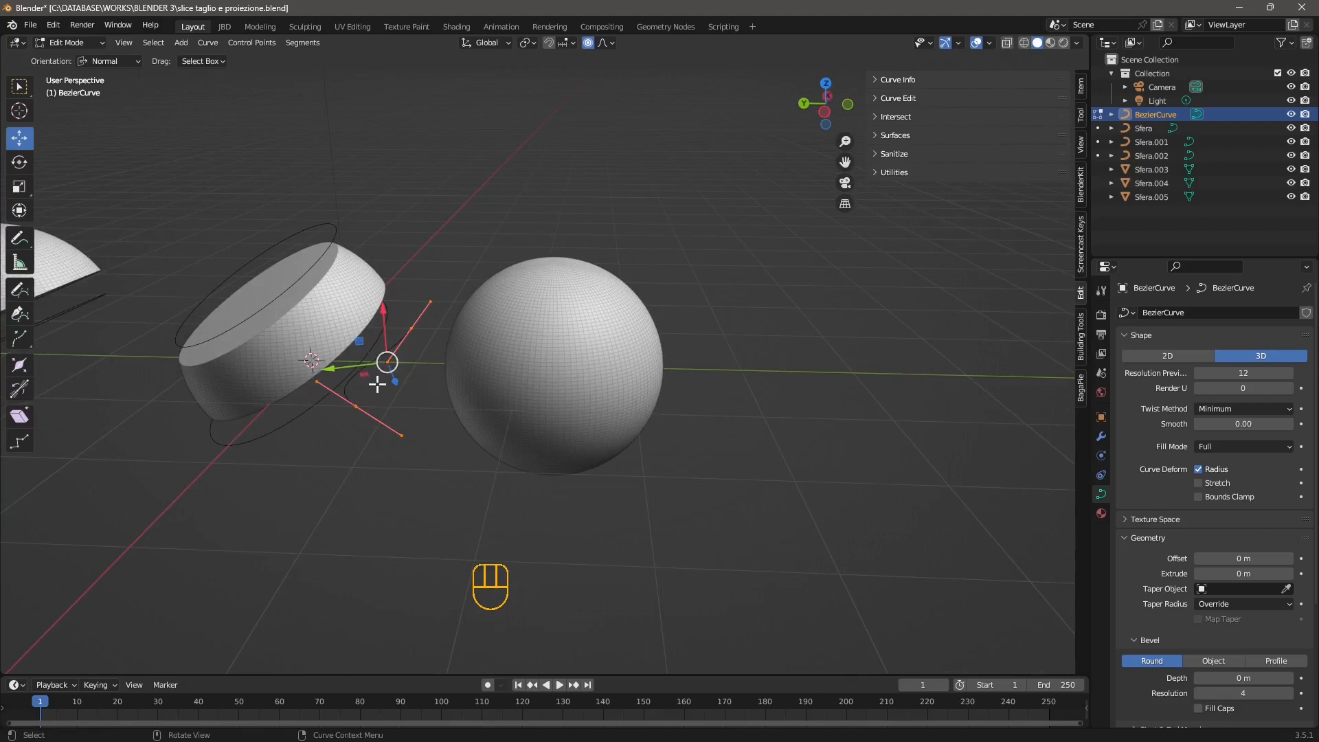
{"action": "key", "text": "x"}
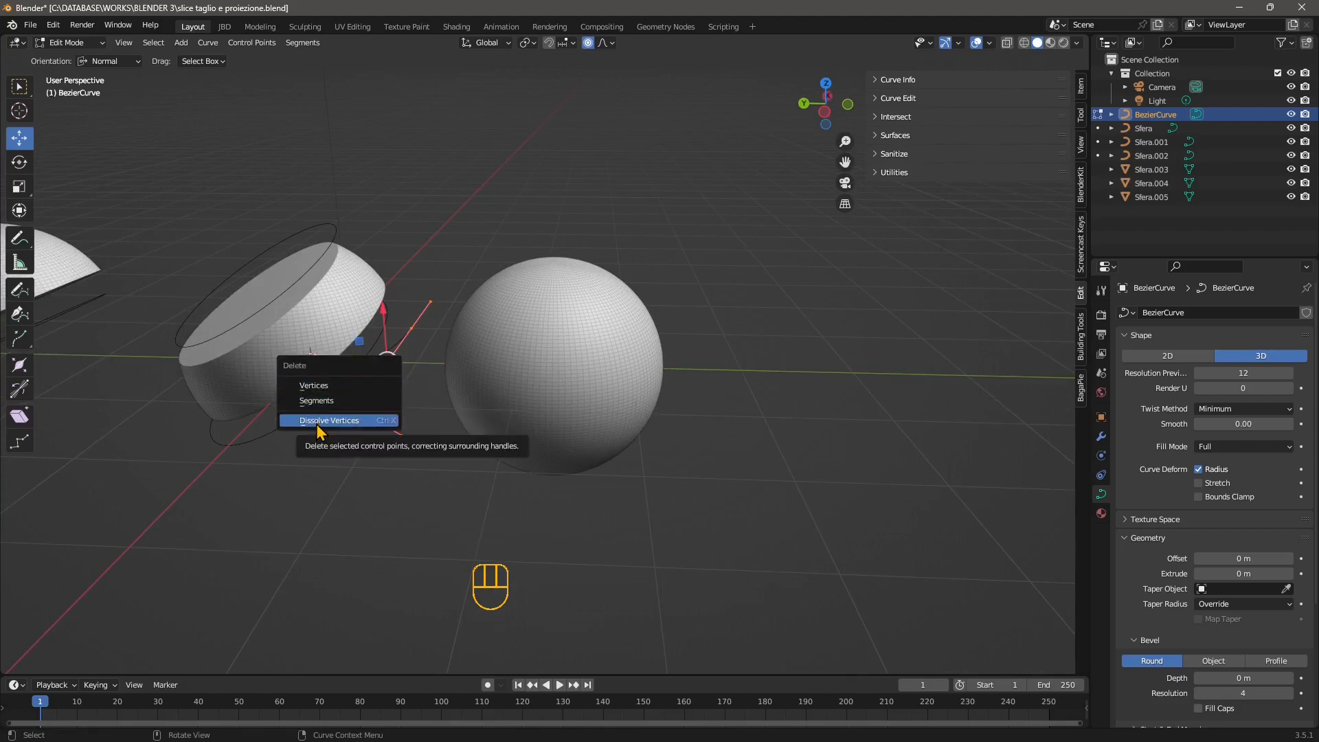
{"action": "left_click", "coordinate": [324, 390]}
Activate the curve Draw tool beside the uncut sphere and display its tool settings.
{"action": "scroll", "coordinate": [481, 443], "scroll_direction": "up", "scroll_amount": 2}
{"action": "middle_click_drag", "start_coordinate": [530, 438], "coordinate": [510, 469], "text": "shift"}
{"action": "middle_click_drag", "start_coordinate": [498, 456], "coordinate": [354, 427]}
{"action": "scroll", "coordinate": [532, 456], "scroll_direction": "up", "scroll_amount": 1}
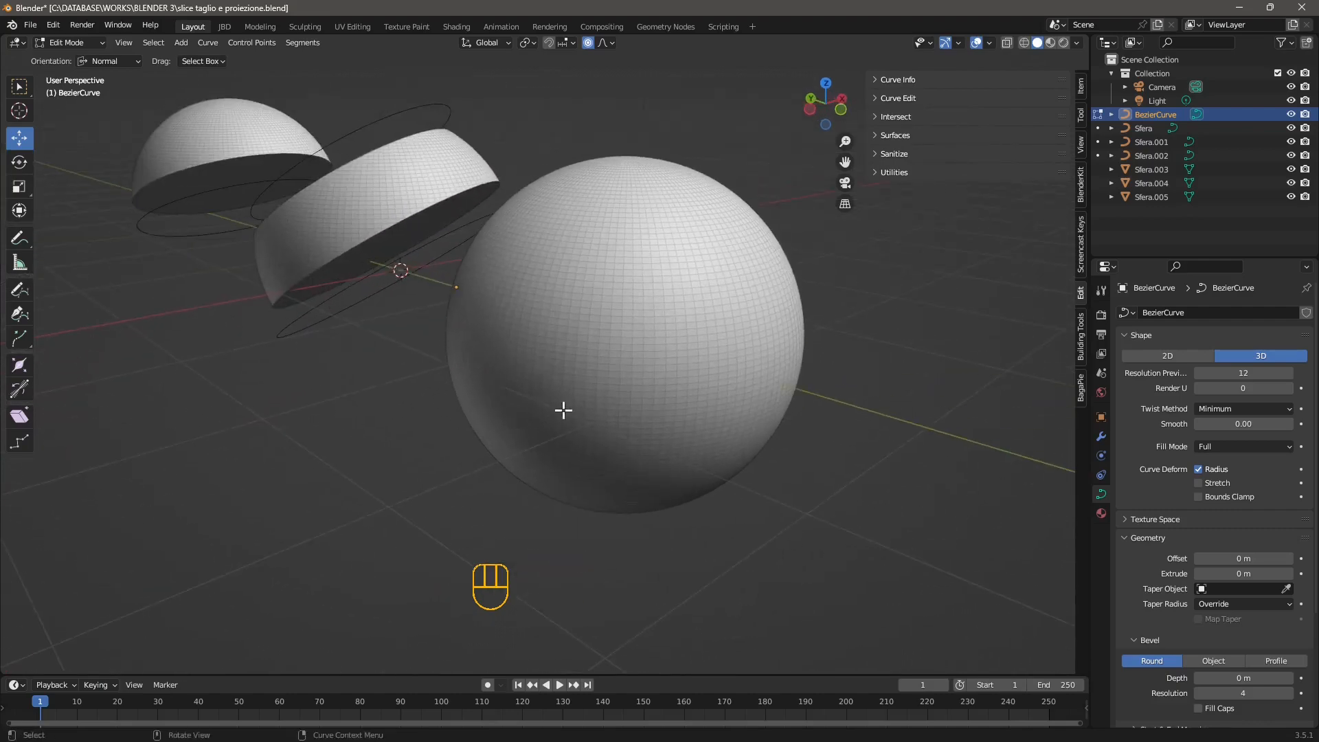
{"action": "middle_click_drag", "start_coordinate": [564, 410], "coordinate": [430, 379]}
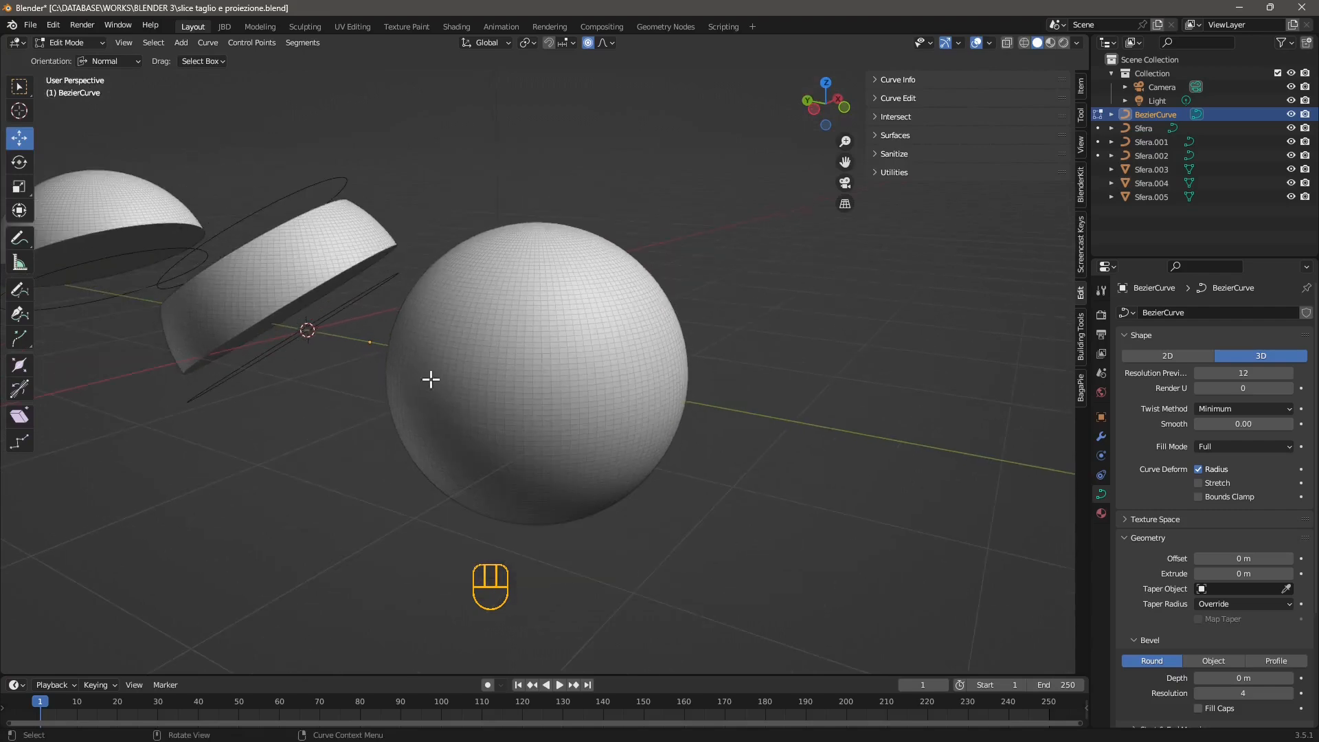
{"action": "left_click", "coordinate": [21, 294]}
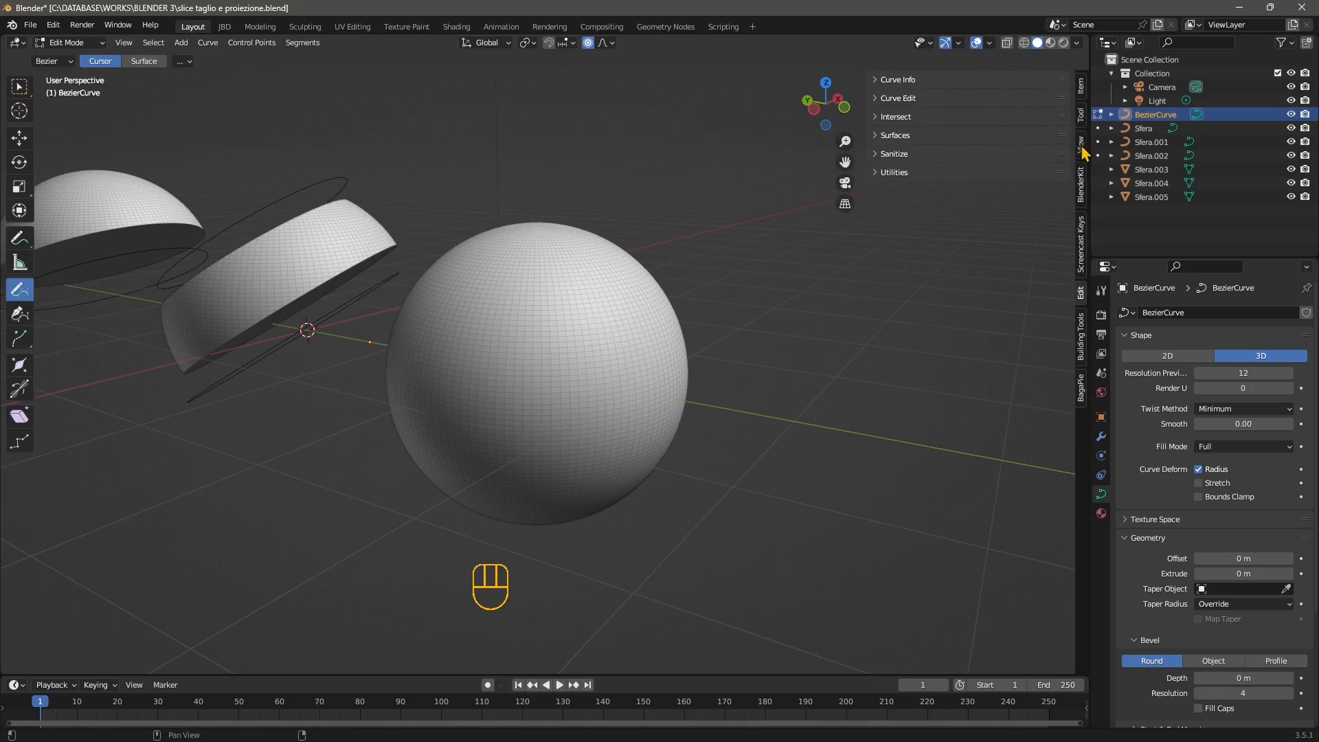
{"action": "left_click", "coordinate": [1082, 116]}
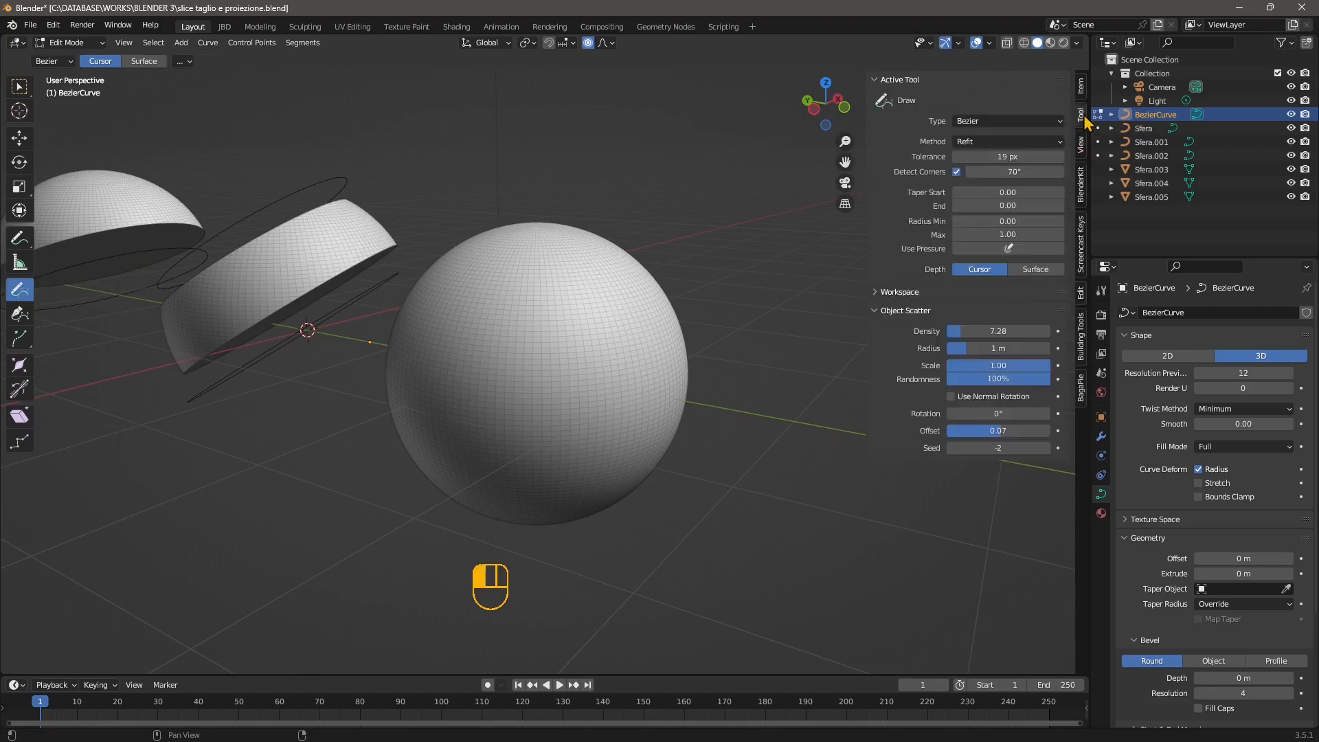
Set the drawing depth to Surface and draw a freehand wavy outline on the uncut sphere.
{"action": "left_click", "coordinate": [1035, 270]}
{"action": "mouse_move", "coordinate": [532, 328]}
{"action": "left_mouse_down"}
{"action": "mouse_move", "coordinate": [548, 288]}
{"action": "mouse_move", "coordinate": [539, 422]}
{"action": "mouse_move", "coordinate": [560, 313]}
{"action": "left_mouse_up"}
{"action": "mouse_move", "coordinate": [666, 412]}
{"action": "middle_mouse_down"}
{"action": "mouse_move", "coordinate": [548, 465]}
{"action": "mouse_move", "coordinate": [489, 451]}
{"action": "mouse_move", "coordinate": [516, 307]}
{"action": "middle_mouse_up"}
{"action": "middle_click_drag", "start_coordinate": [498, 413], "coordinate": [586, 326]}
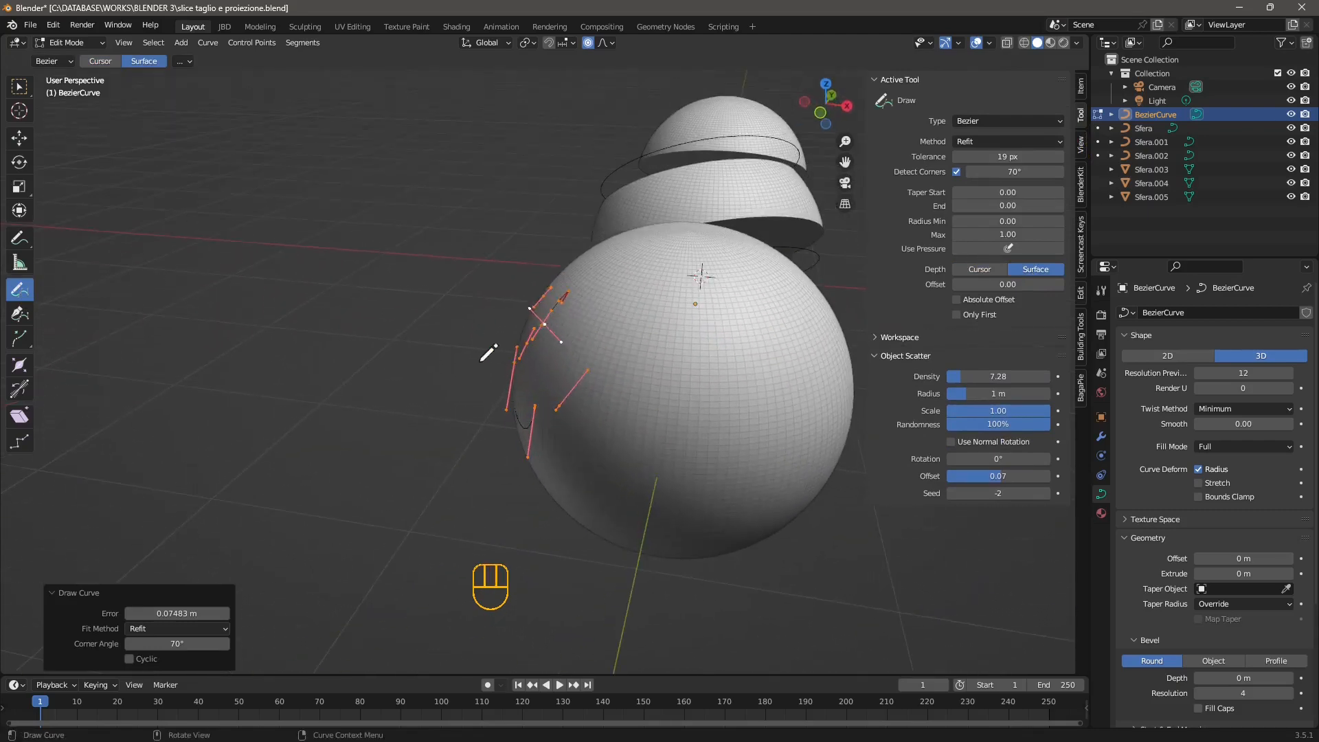
Set the bevel depth of the drawn outline to 0.01 m and inspect it on the sphere.
{"action": "scroll", "coordinate": [1153, 553], "scroll_direction": "down", "scroll_amount": 3}
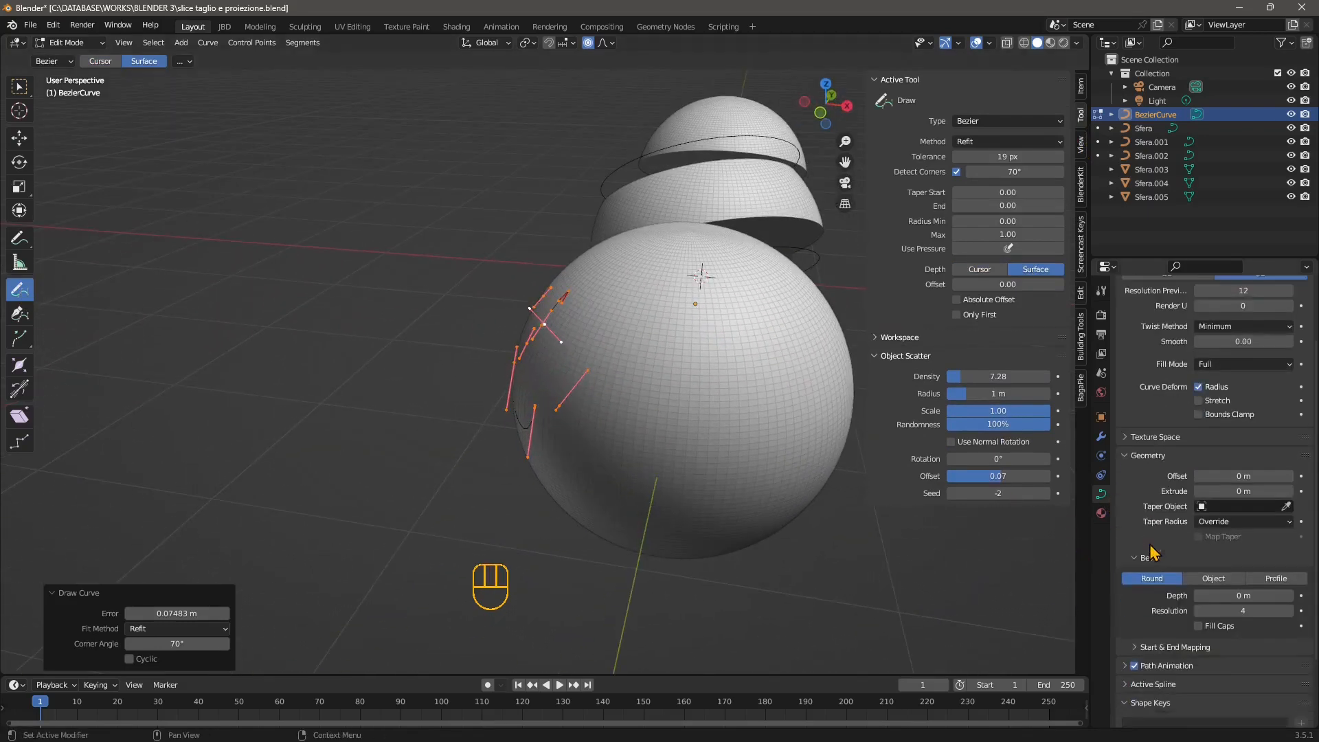
{"action": "scroll", "coordinate": [1152, 553], "scroll_direction": "down", "scroll_amount": 3}
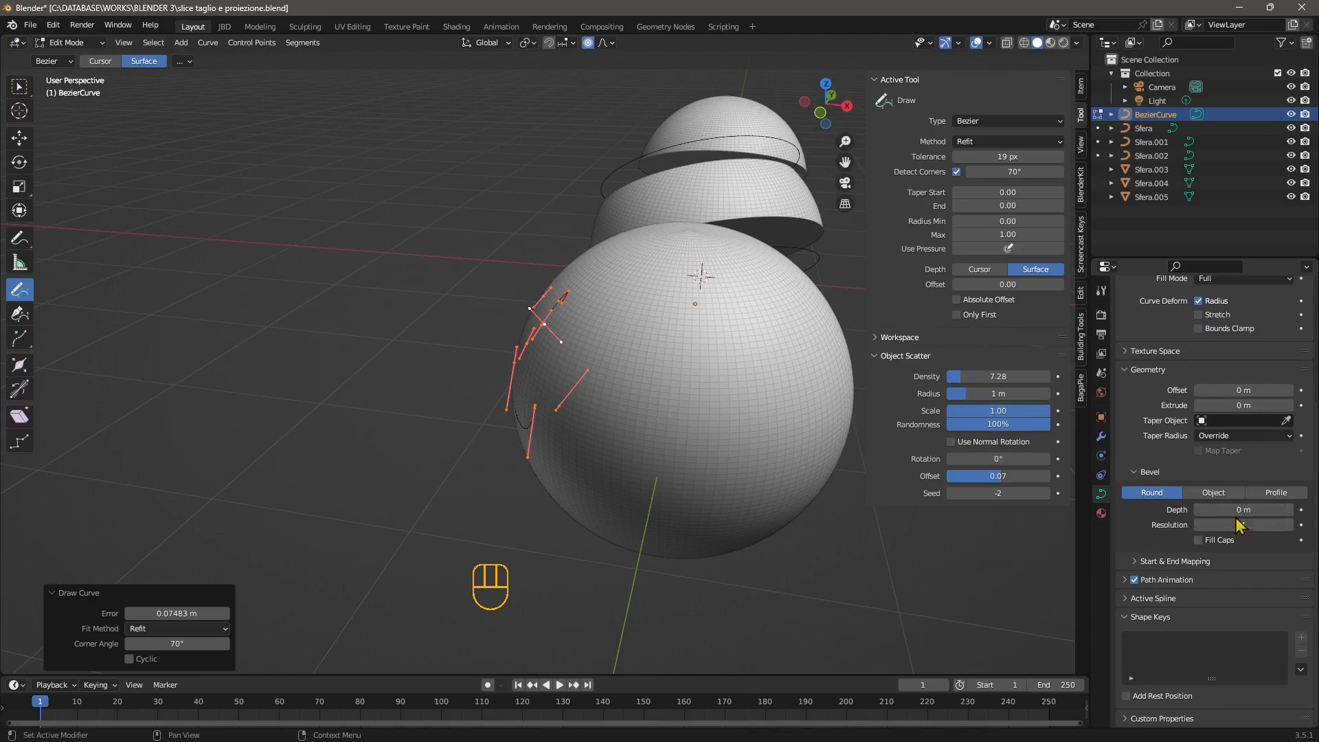
{"action": "mouse_move", "coordinate": [1240, 511]}
{"action": "left_mouse_down"}
{"action": "mouse_move", "coordinate": [1253, 511]}
{"action": "mouse_move", "coordinate": [1242, 511]}
{"action": "left_mouse_up"}
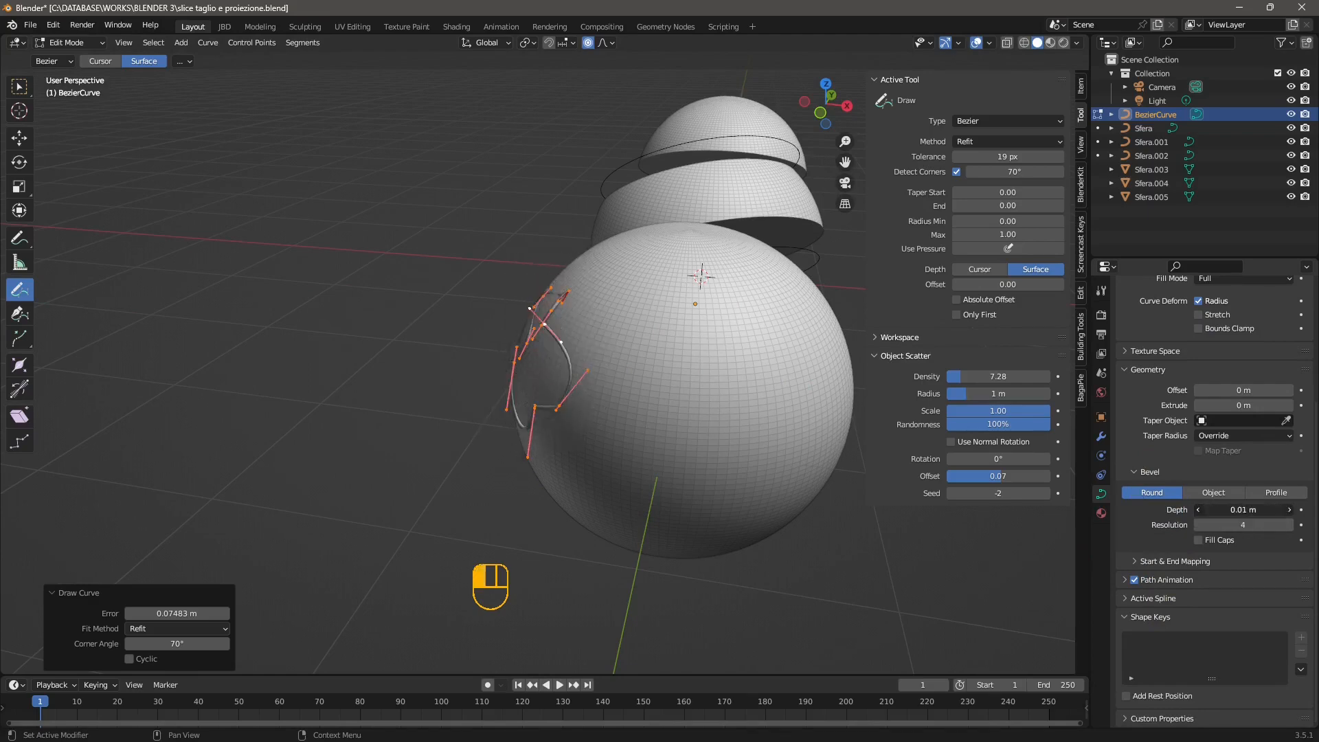
{"action": "middle_click_drag", "start_coordinate": [624, 480], "coordinate": [458, 390]}
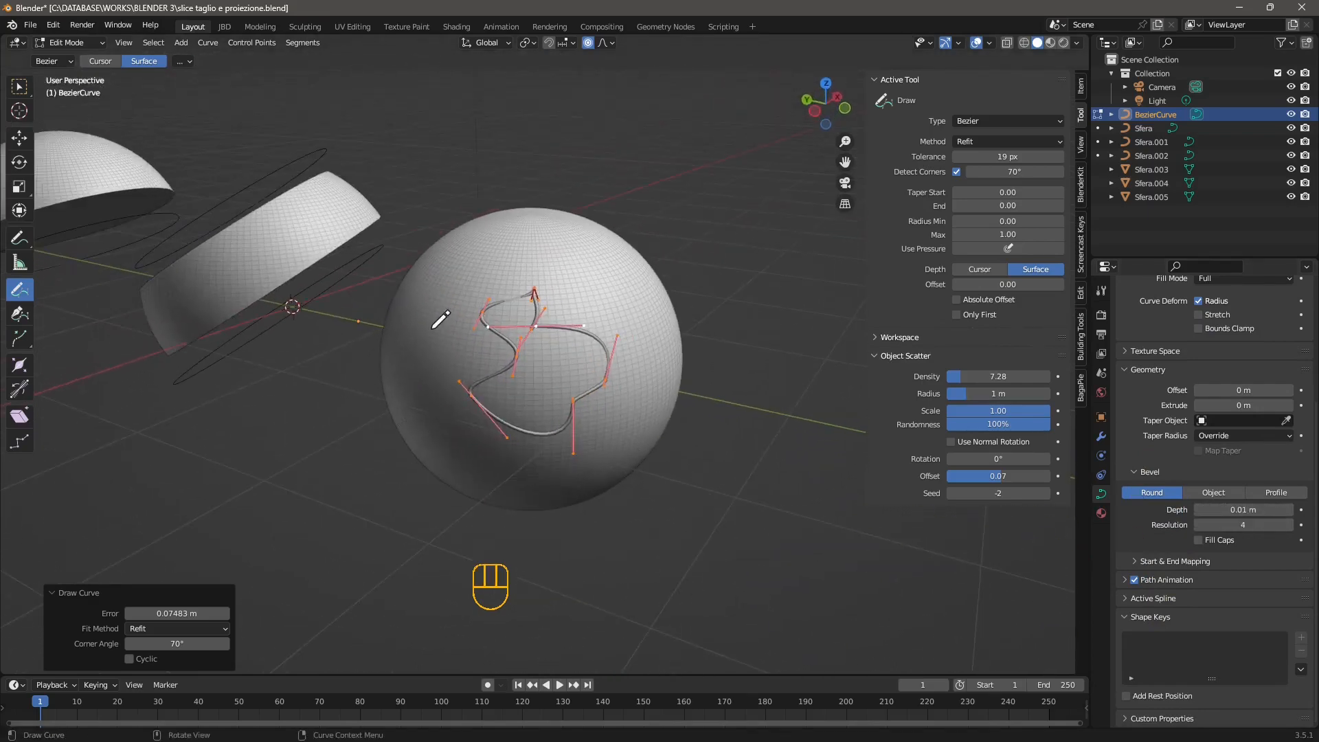
Undo the bevel and the surface-drawn outline, and set the drawing depth back to Cursor.
{"action": "key", "text": "ctrl+z"}
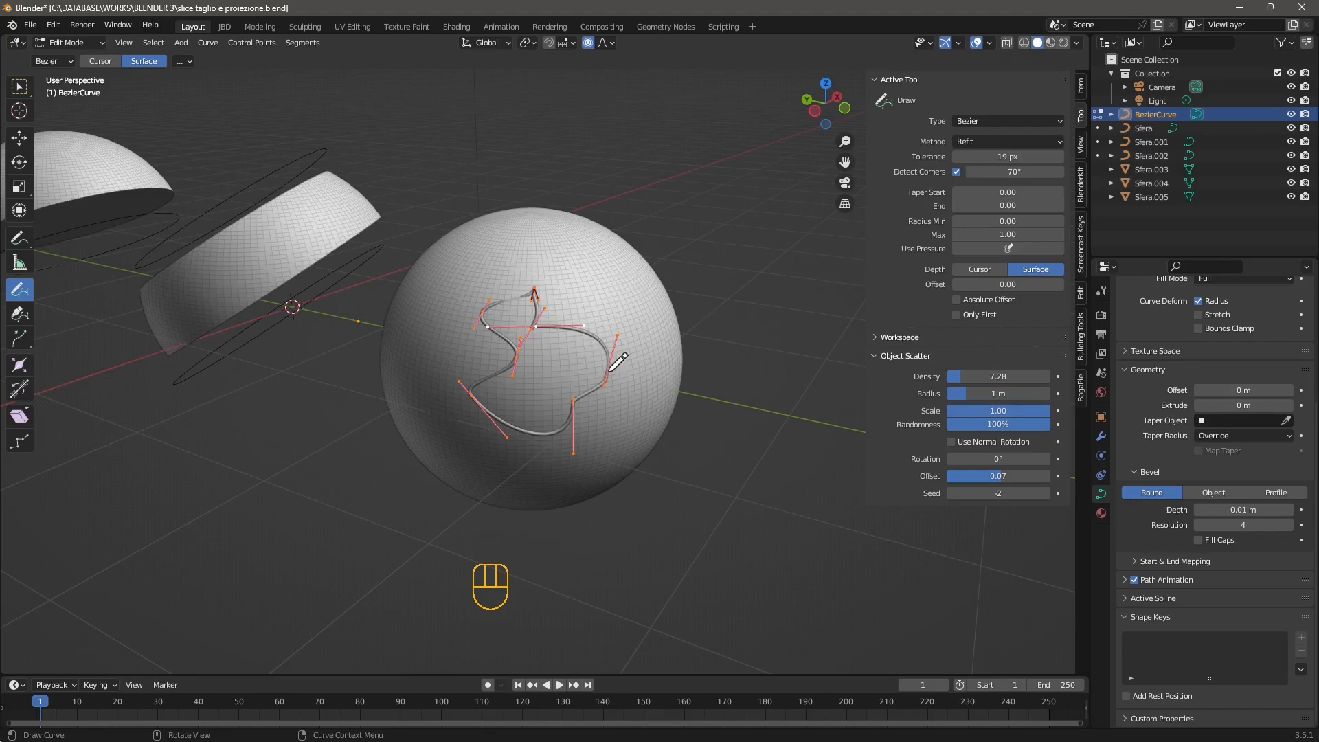
{"action": "key", "text": "ctrl+z"}
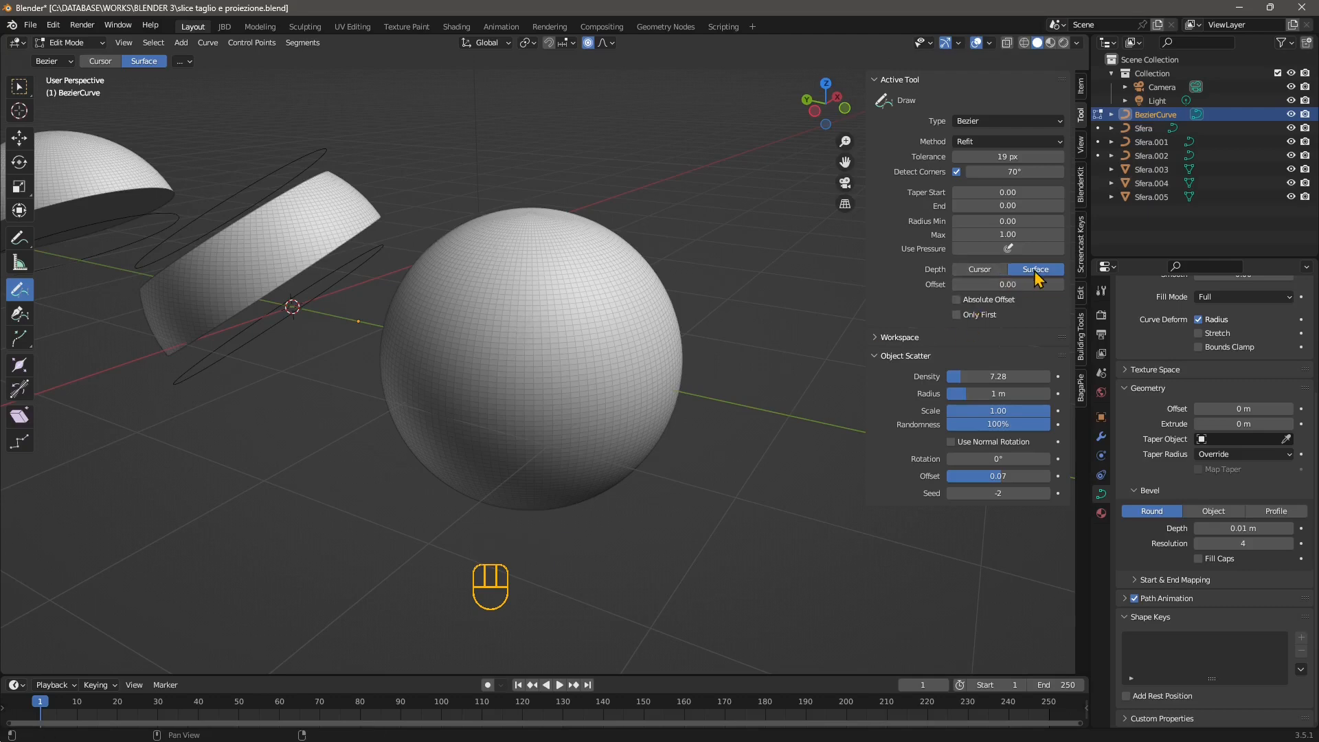
{"action": "left_click", "coordinate": [994, 270]}
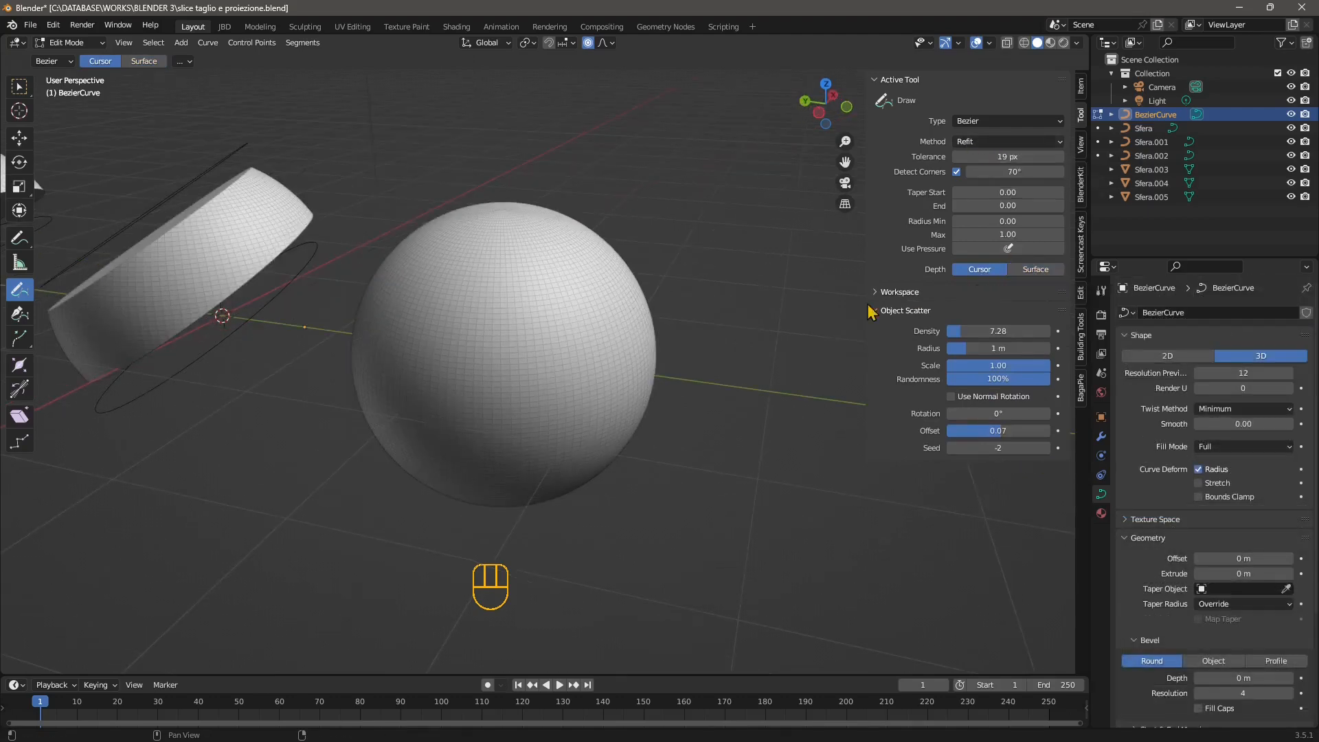
Draw a freehand irregular outline over the sphere at cursor depth and close it with Toggle Cyclic.
{"action": "mouse_move", "coordinate": [505, 354]}
{"action": "middle_mouse_down"}
{"action": "mouse_move", "coordinate": [480, 344]}
{"action": "mouse_move", "coordinate": [496, 337]}
{"action": "middle_mouse_up"}
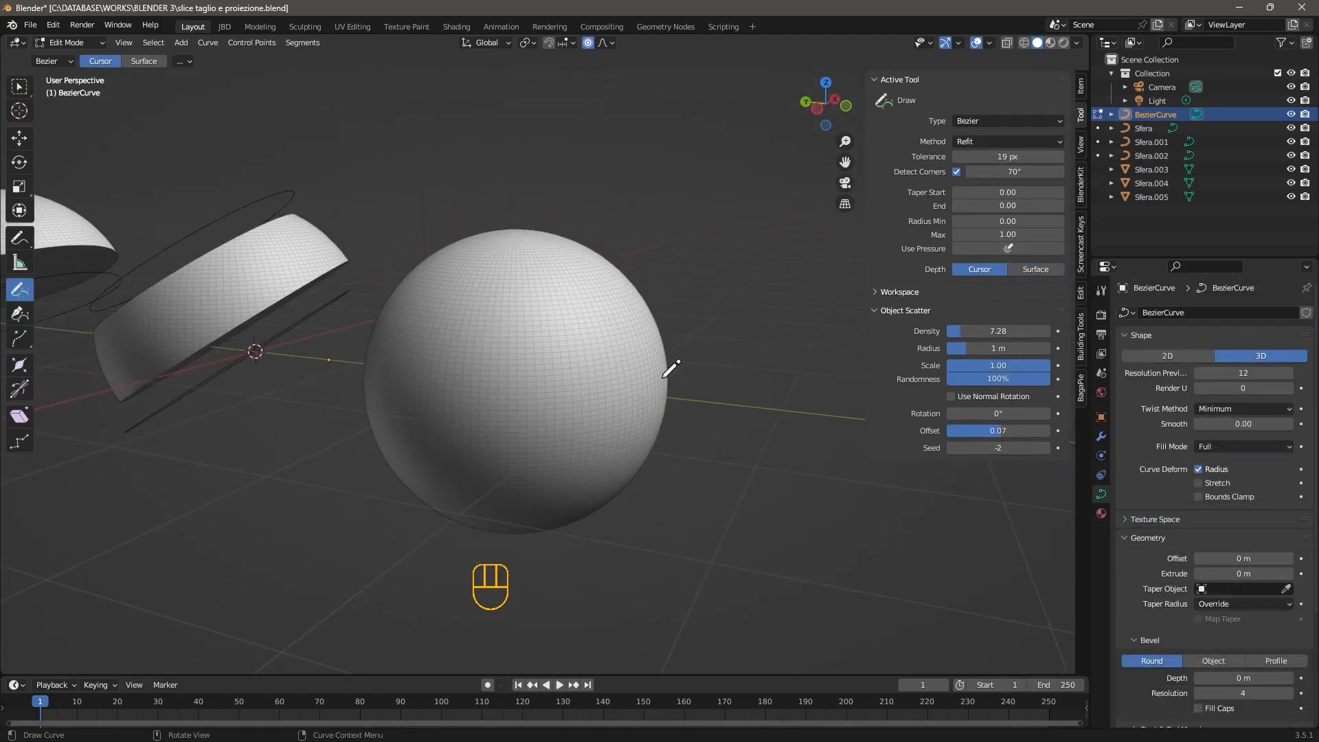
{"action": "scroll", "coordinate": [484, 451], "scroll_direction": "up", "scroll_amount": 3}
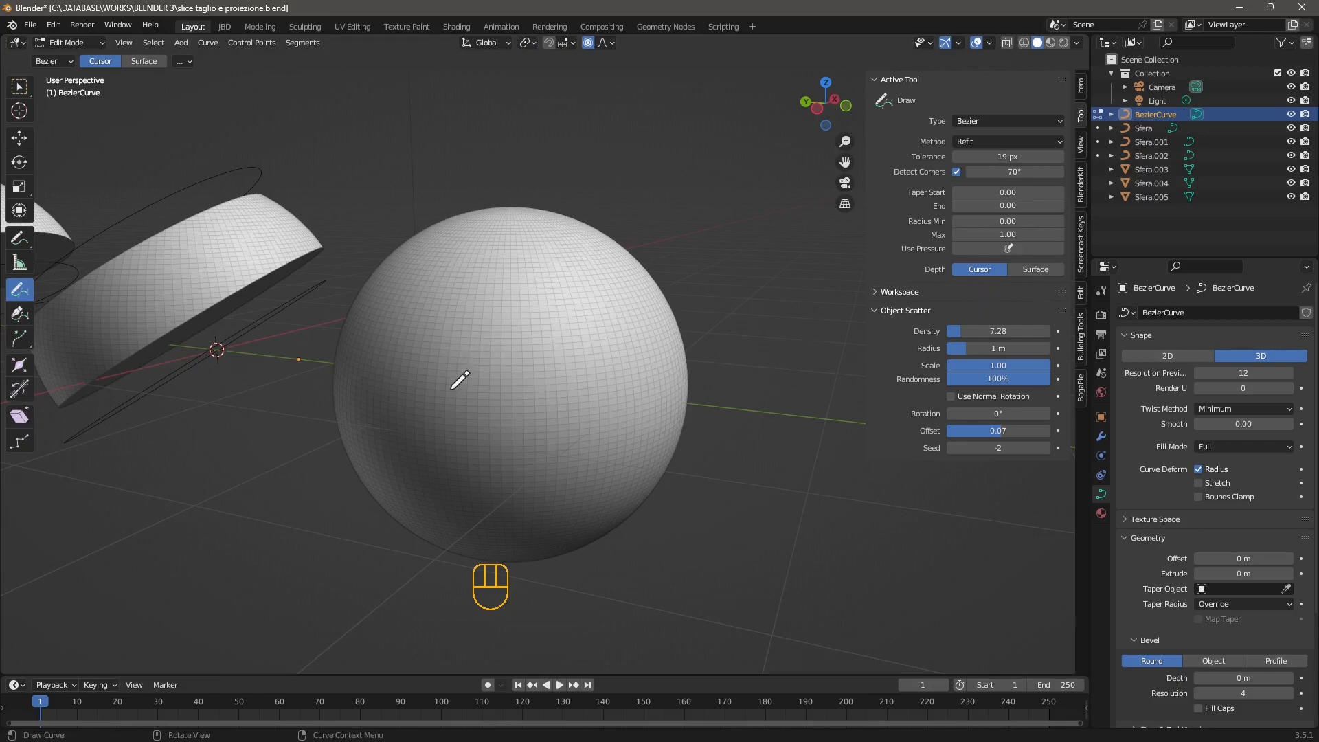
{"action": "mouse_move", "coordinate": [451, 386]}
{"action": "left_mouse_down"}
{"action": "mouse_move", "coordinate": [447, 352]}
{"action": "mouse_move", "coordinate": [495, 268]}
{"action": "mouse_move", "coordinate": [537, 337]}
{"action": "mouse_move", "coordinate": [611, 375]}
{"action": "mouse_move", "coordinate": [505, 450]}
{"action": "mouse_move", "coordinate": [441, 419]}
{"action": "mouse_move", "coordinate": [447, 399]}
{"action": "left_mouse_up"}
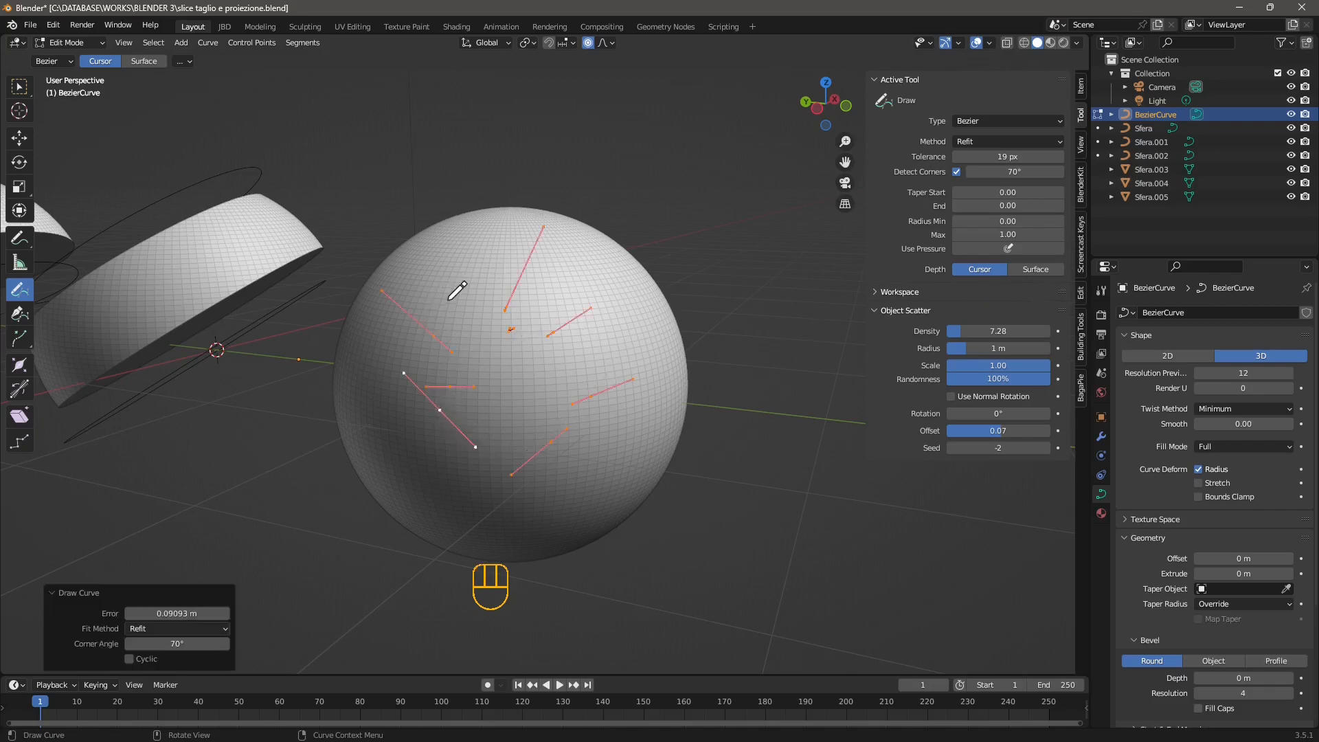
{"action": "right_click", "coordinate": [433, 337]}
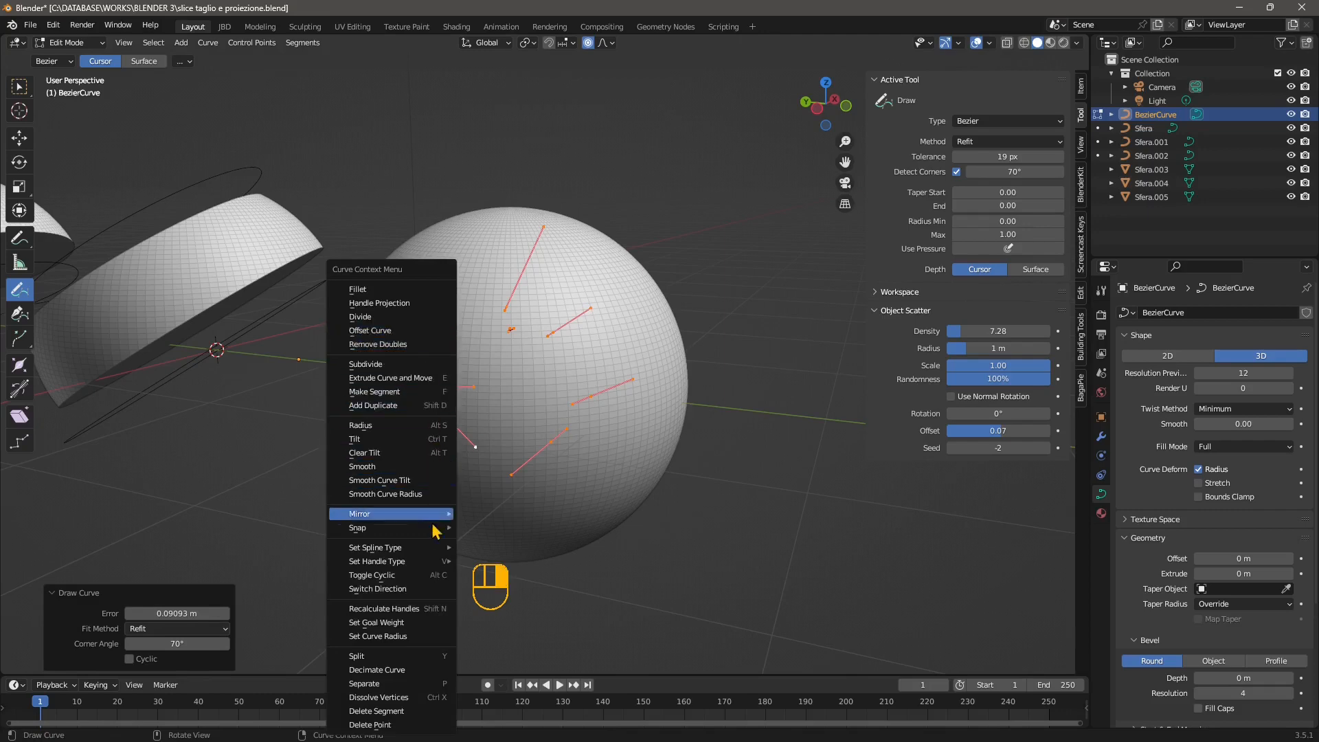
{"action": "left_click", "coordinate": [372, 575]}
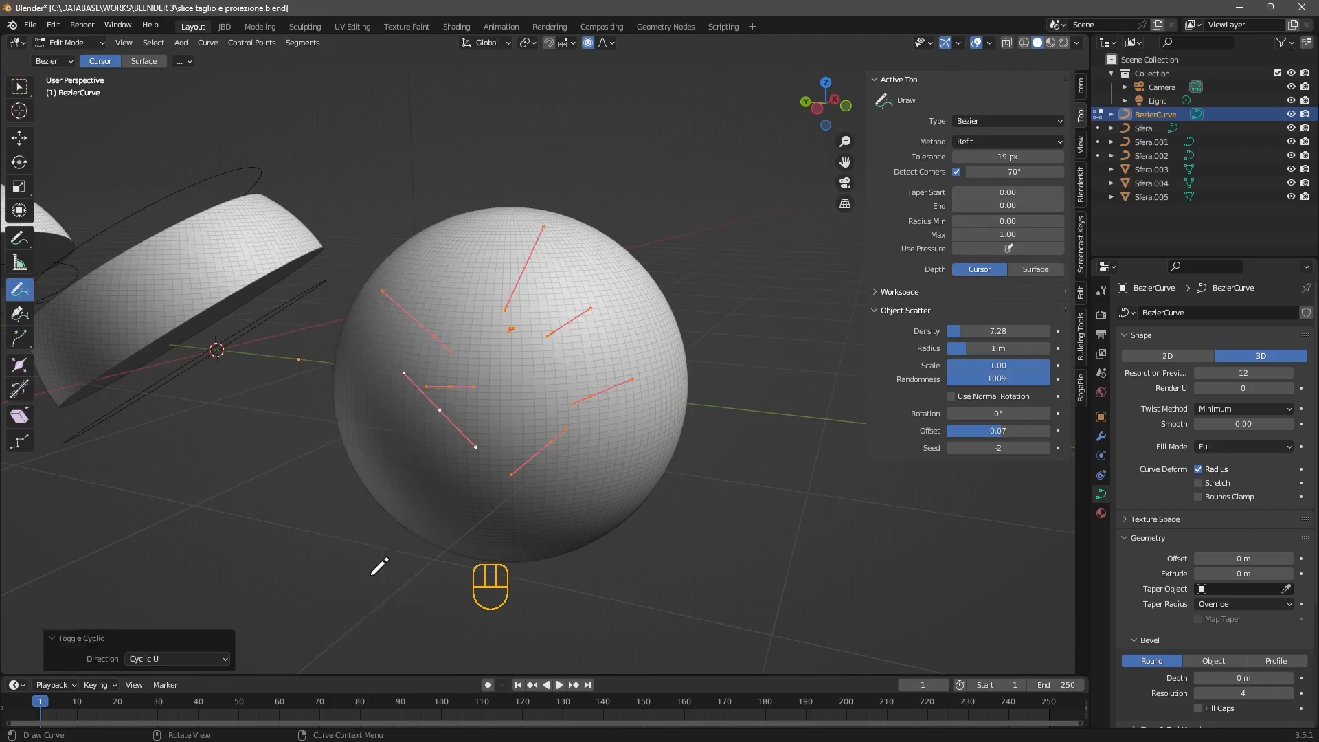
Activate the Move tool for the closed outline and view it from the other side of the sphere.
{"action": "mouse_move", "coordinate": [506, 365]}
{"action": "middle_mouse_down"}
{"action": "mouse_move", "coordinate": [604, 477]}
{"action": "mouse_move", "coordinate": [538, 471]}
{"action": "mouse_move", "coordinate": [562, 464]}
{"action": "mouse_move", "coordinate": [442, 421]}
{"action": "mouse_move", "coordinate": [492, 460]}
{"action": "mouse_move", "coordinate": [392, 403]}
{"action": "middle_mouse_up"}
{"action": "left_click", "coordinate": [20, 137]}
{"action": "middle_click_drag", "start_coordinate": [589, 433], "coordinate": [351, 222]}
Try to move the closed outline through the sphere in Normal orientation, and undo the move.
{"action": "left_click", "coordinate": [103, 62]}
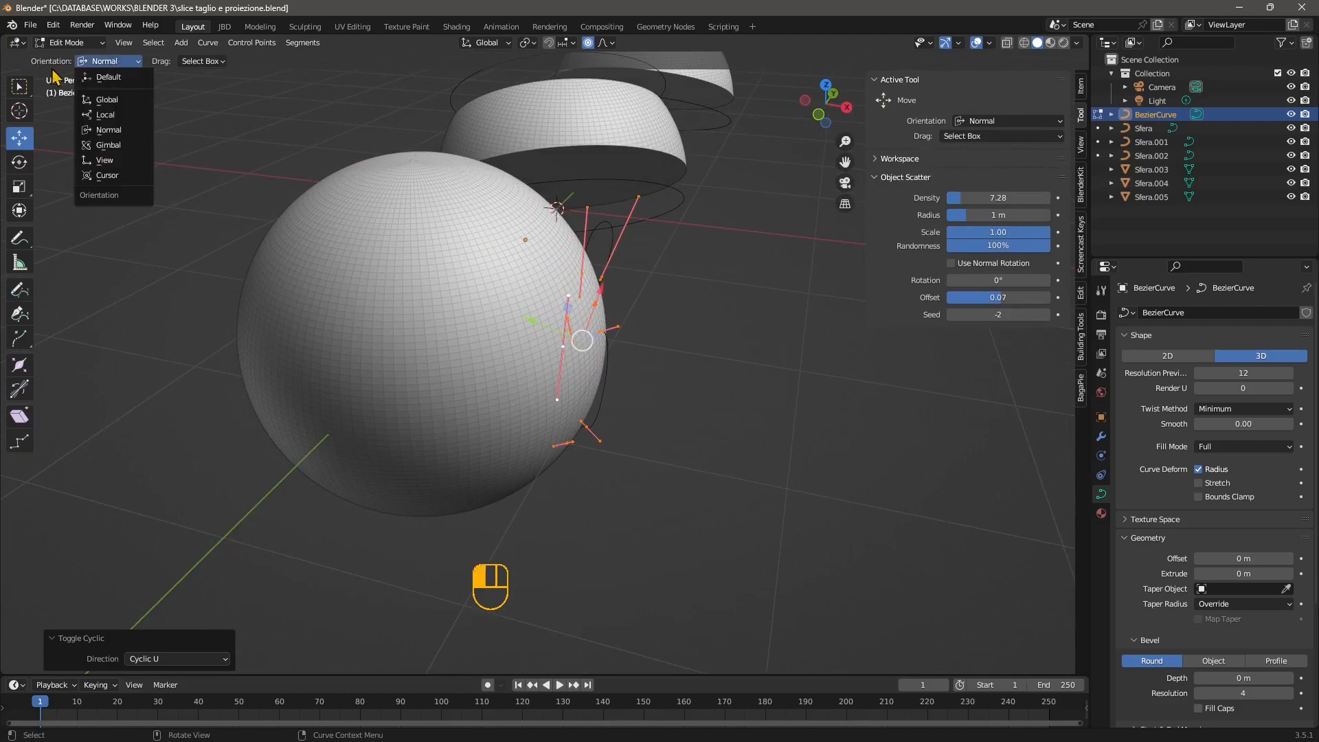
{"action": "middle_click_drag", "start_coordinate": [545, 379], "coordinate": [520, 328]}
{"action": "left_click_drag", "start_coordinate": [521, 314], "coordinate": [190, 240]}
{"action": "middle_click_drag", "start_coordinate": [265, 324], "coordinate": [522, 440]}
{"action": "key", "text": "ctrl+z"}
Try the Global and Local move orientations on the closed outline and return to Normal.
{"action": "left_click", "coordinate": [110, 61]}
{"action": "left_click", "coordinate": [107, 100]}
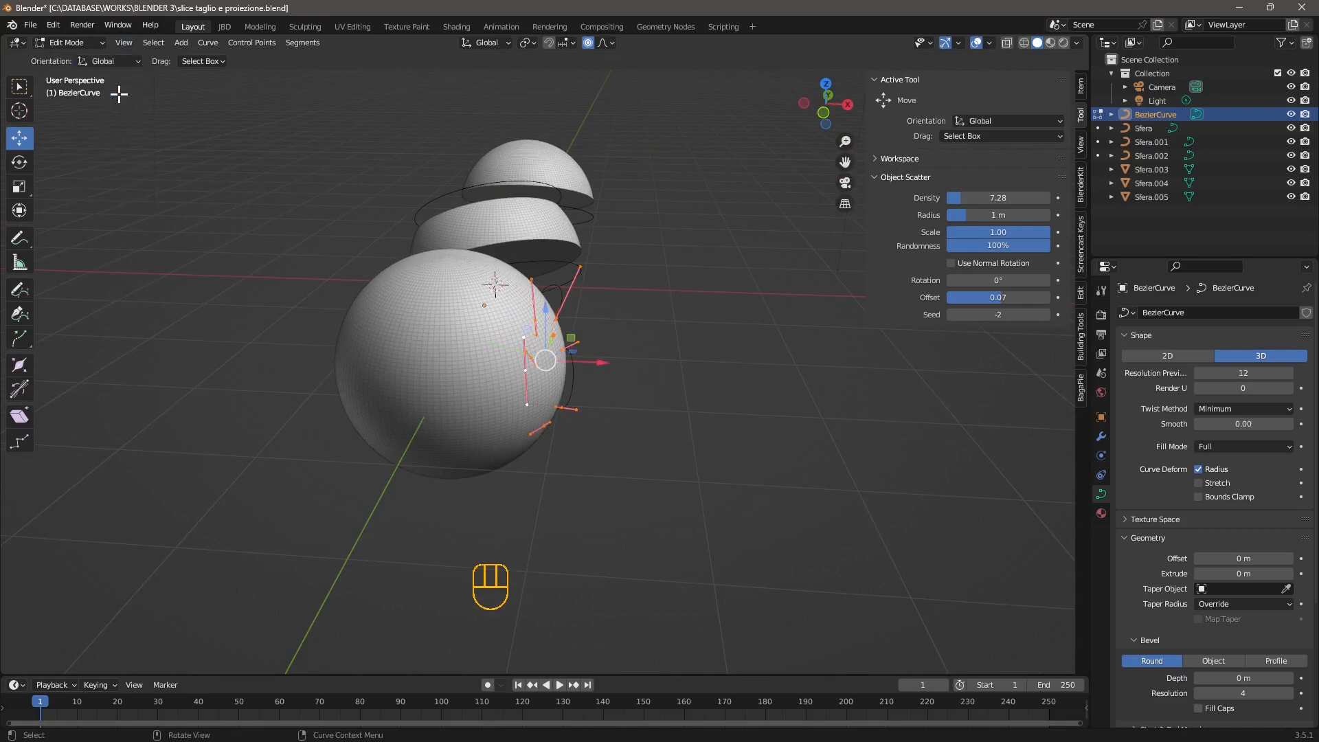
{"action": "left_click", "coordinate": [116, 65]}
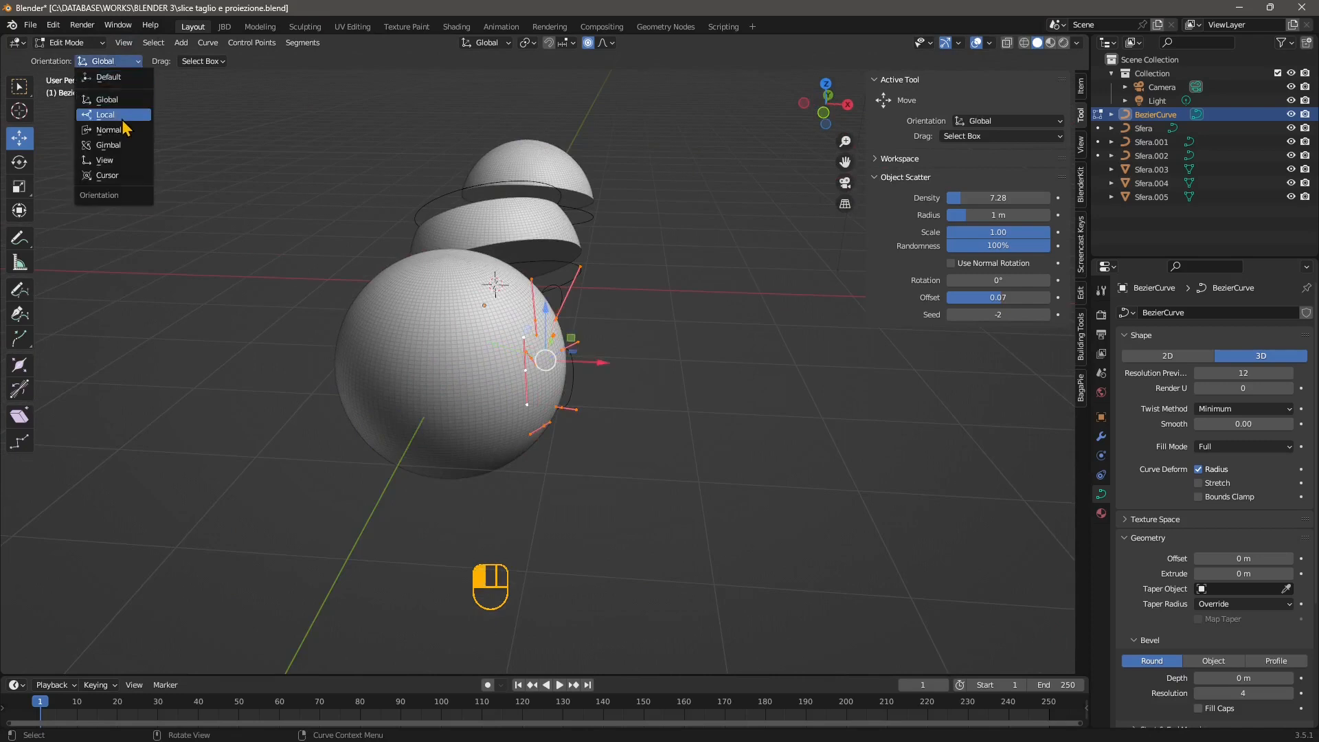
{"action": "left_click", "coordinate": [123, 117]}
{"action": "left_click", "coordinate": [103, 61]}
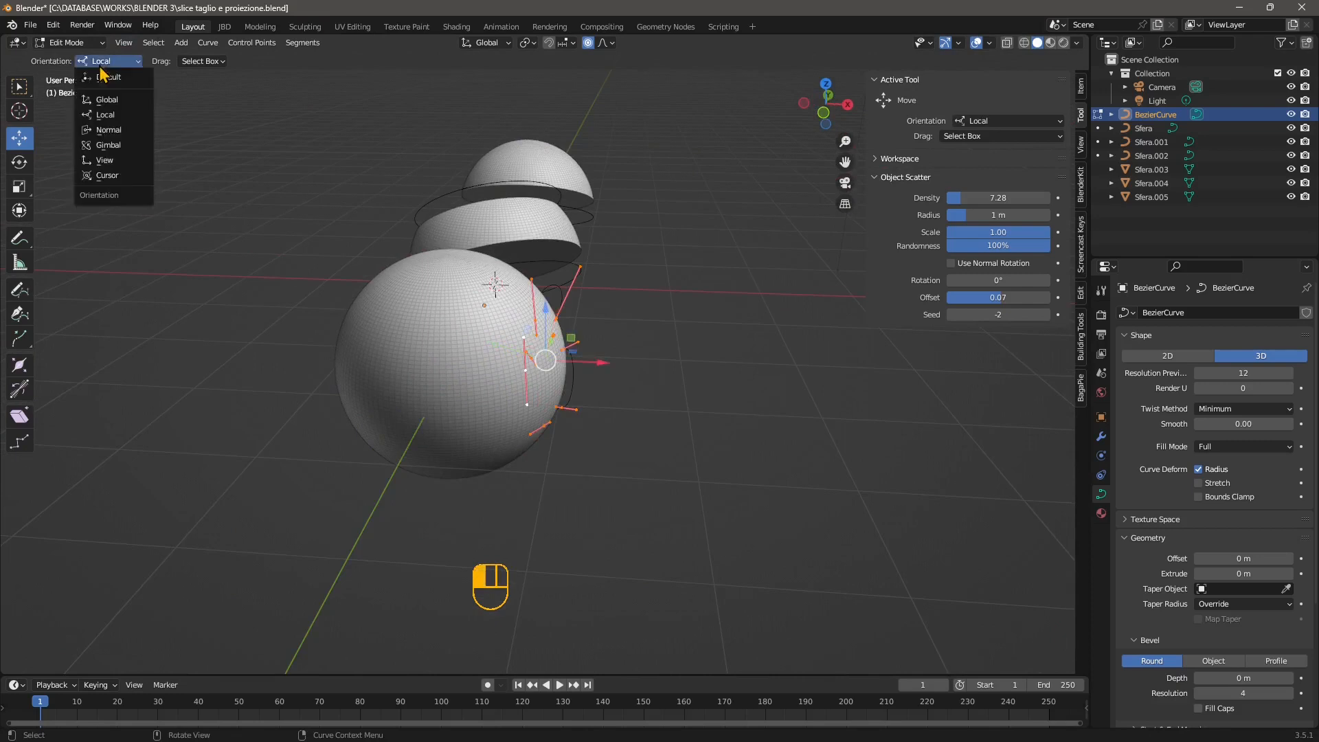
{"action": "left_click", "coordinate": [110, 134]}
Move the closed outline about 2.22 m along its Normal Y axis to the opposite side of the sphere.
{"action": "middle_click_drag", "start_coordinate": [465, 447], "coordinate": [556, 360]}
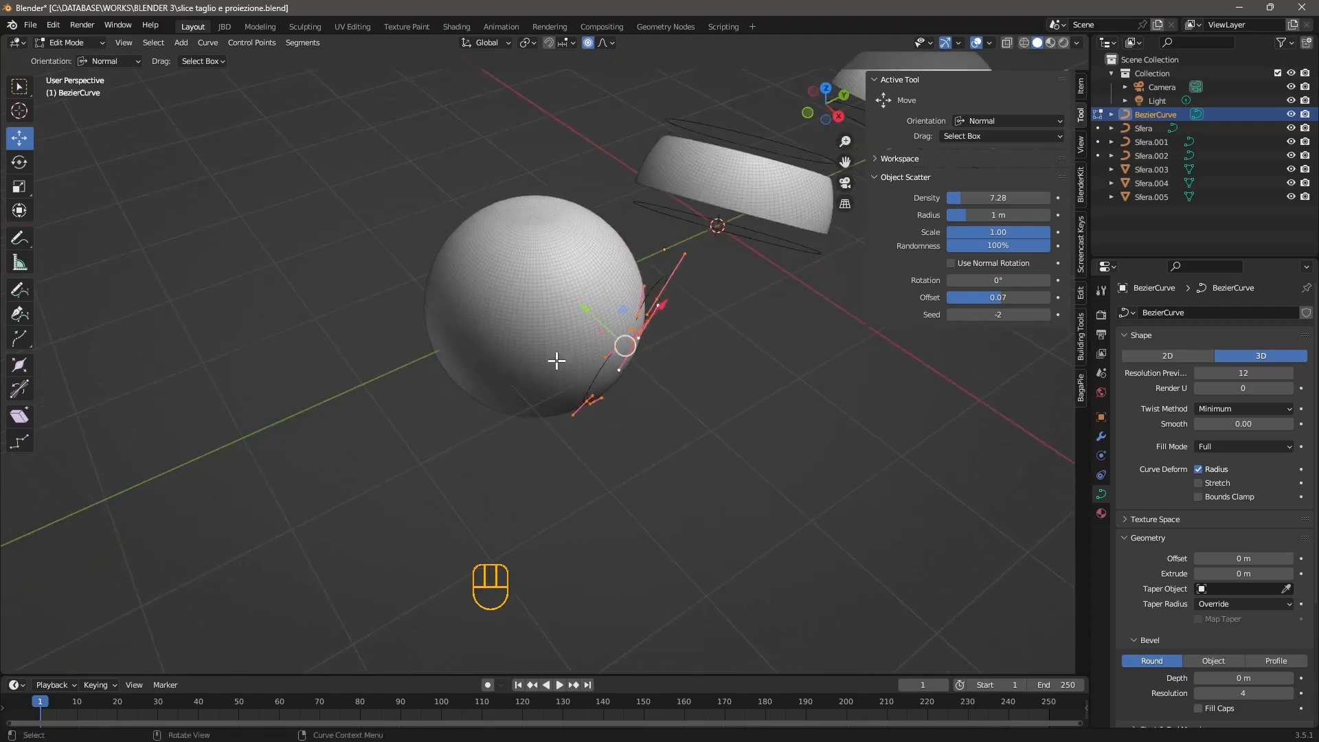
{"action": "left_click_drag", "start_coordinate": [590, 317], "coordinate": [360, 215]}
{"action": "middle_click_drag", "start_coordinate": [359, 215], "coordinate": [300, 311]}
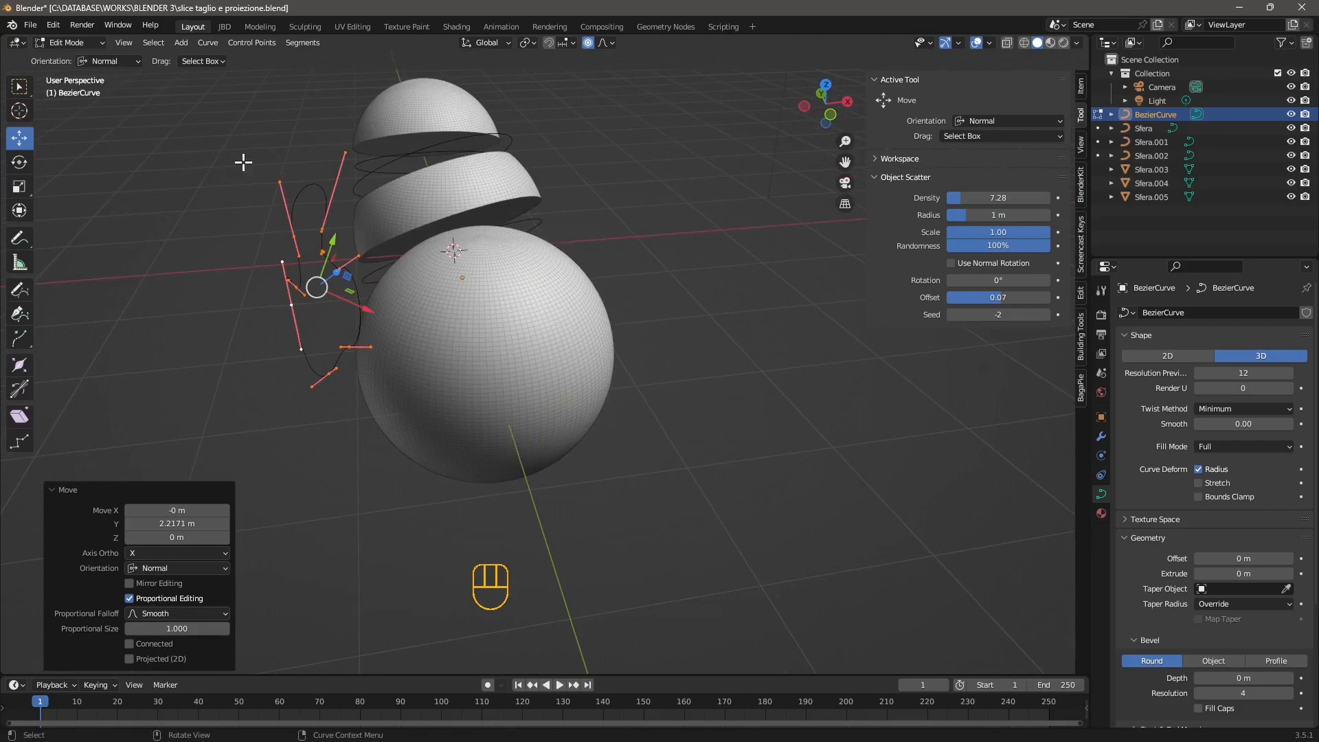
Return to Object Mode and convert the closed Bezier outline to a mesh.
{"action": "right_click", "coordinate": [295, 212]}
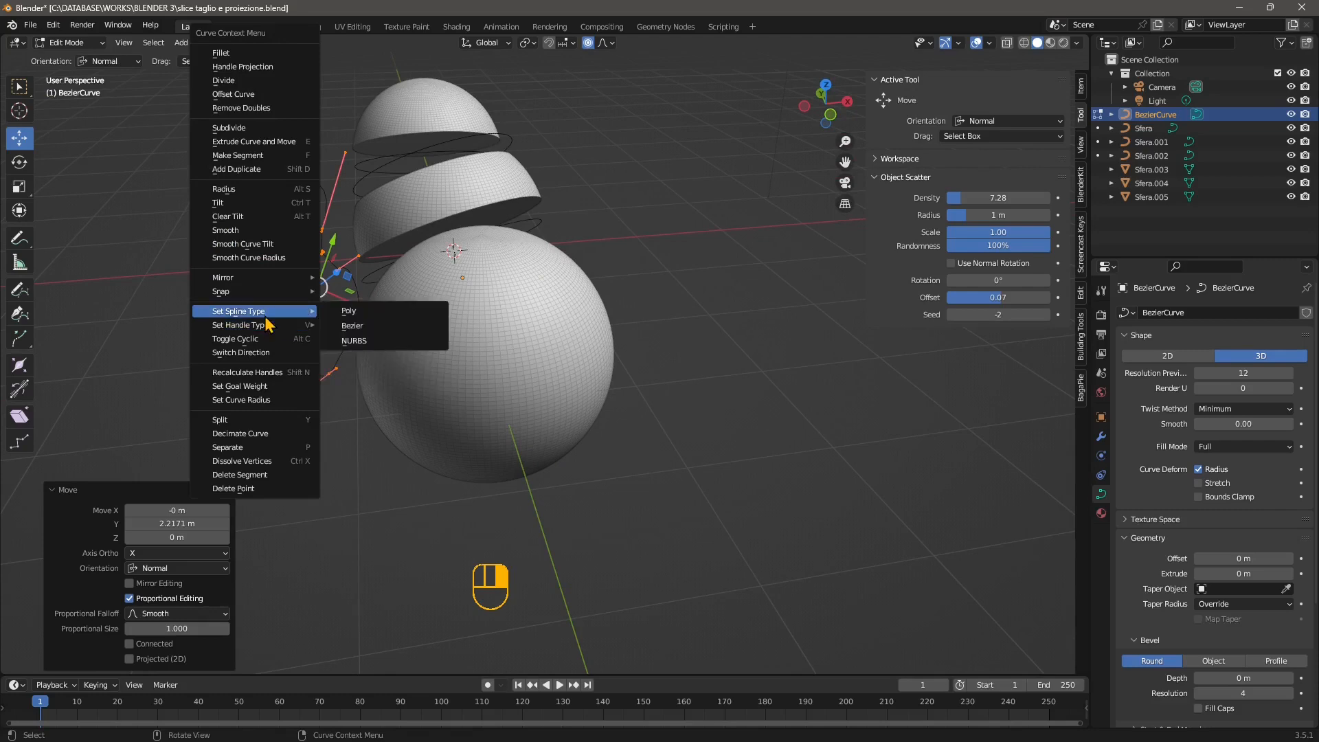
{"action": "left_click", "coordinate": [69, 43]}
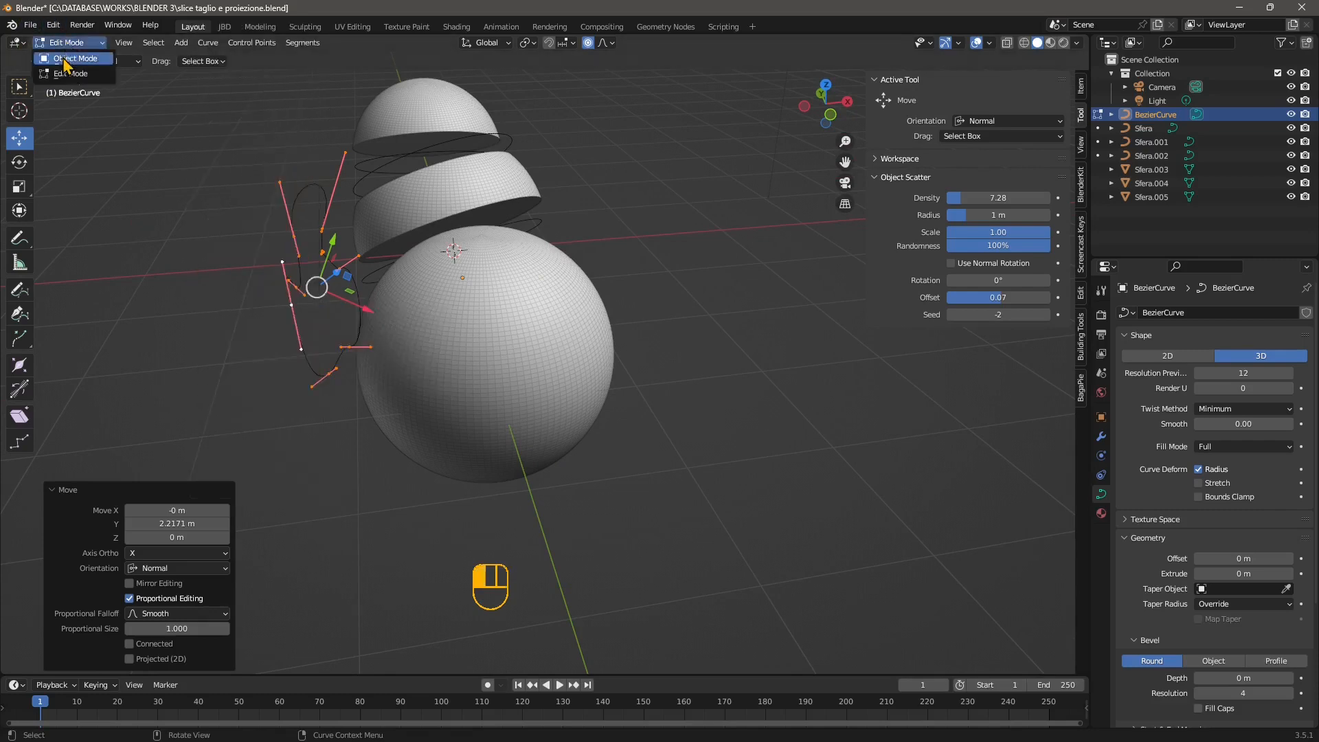
{"action": "left_click", "coordinate": [69, 58]}
{"action": "left_click", "coordinate": [297, 292]}
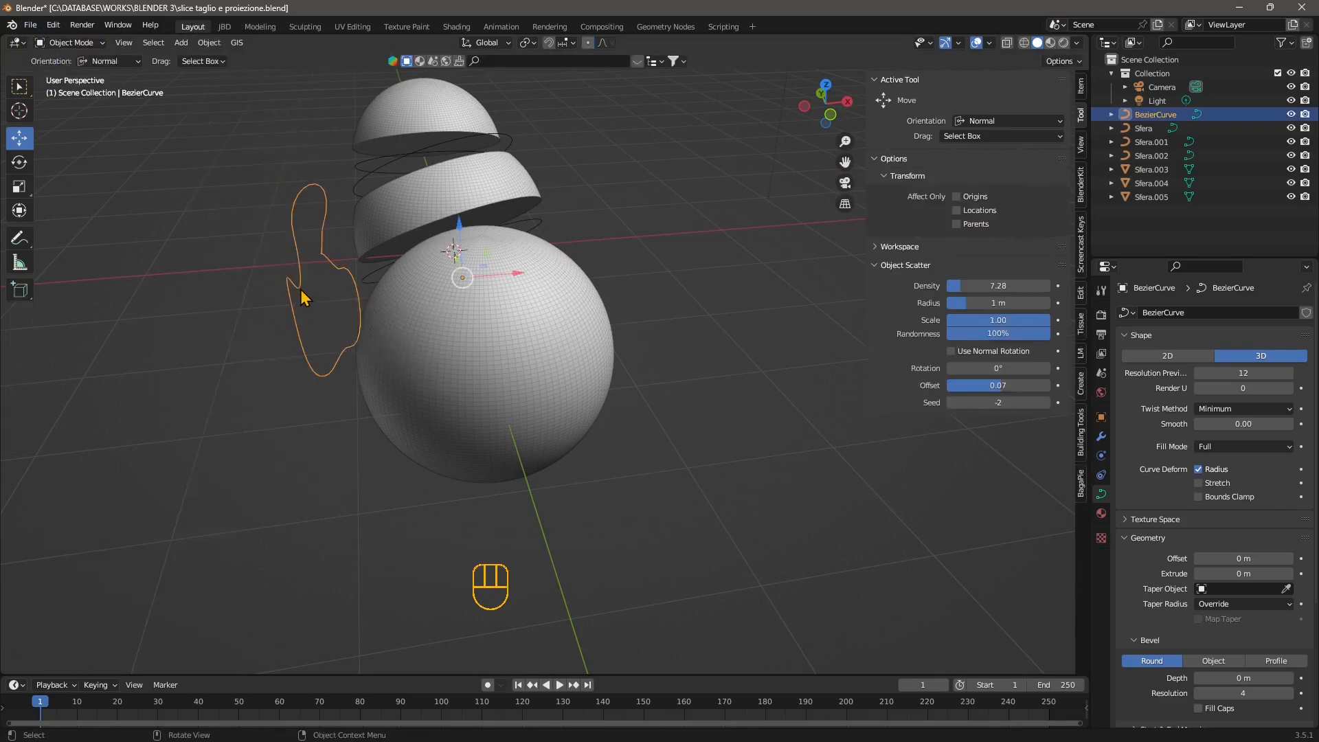
{"action": "right_click", "coordinate": [302, 288]}
{"action": "mouse_move", "coordinate": [318, 289]}
{"action": "left_click", "coordinate": [366, 305]}
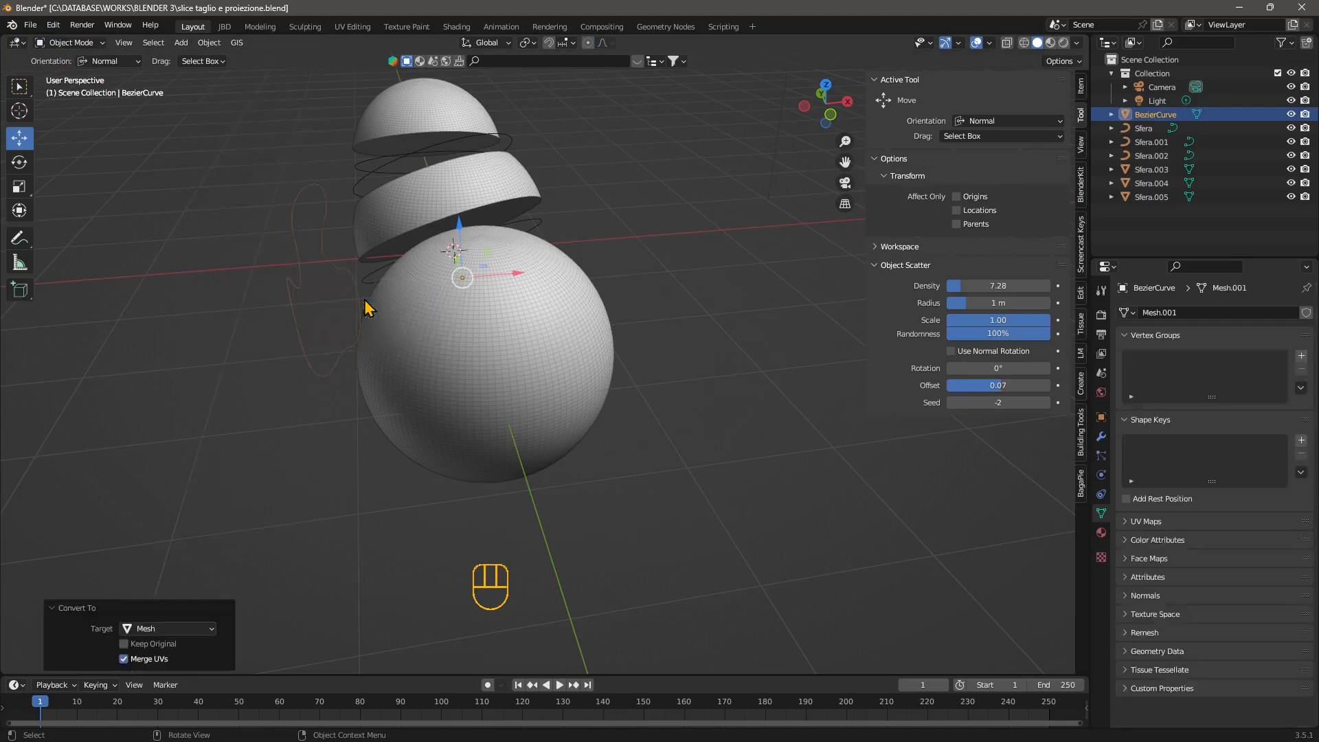
Select all edges of the converted outline in Edit Mode and create a new face from them.
{"action": "left_click", "coordinate": [292, 233]}
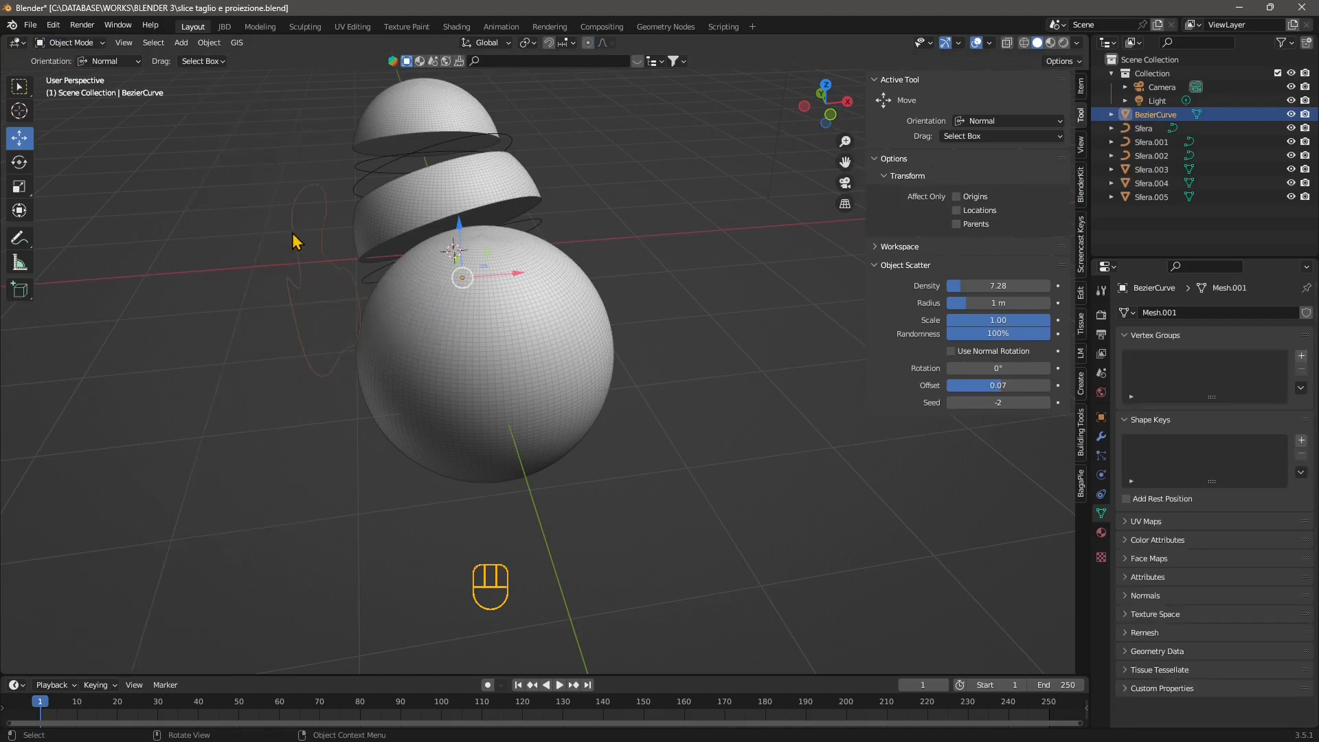
{"action": "left_click", "coordinate": [68, 42]}
{"action": "left_click", "coordinate": [73, 60]}
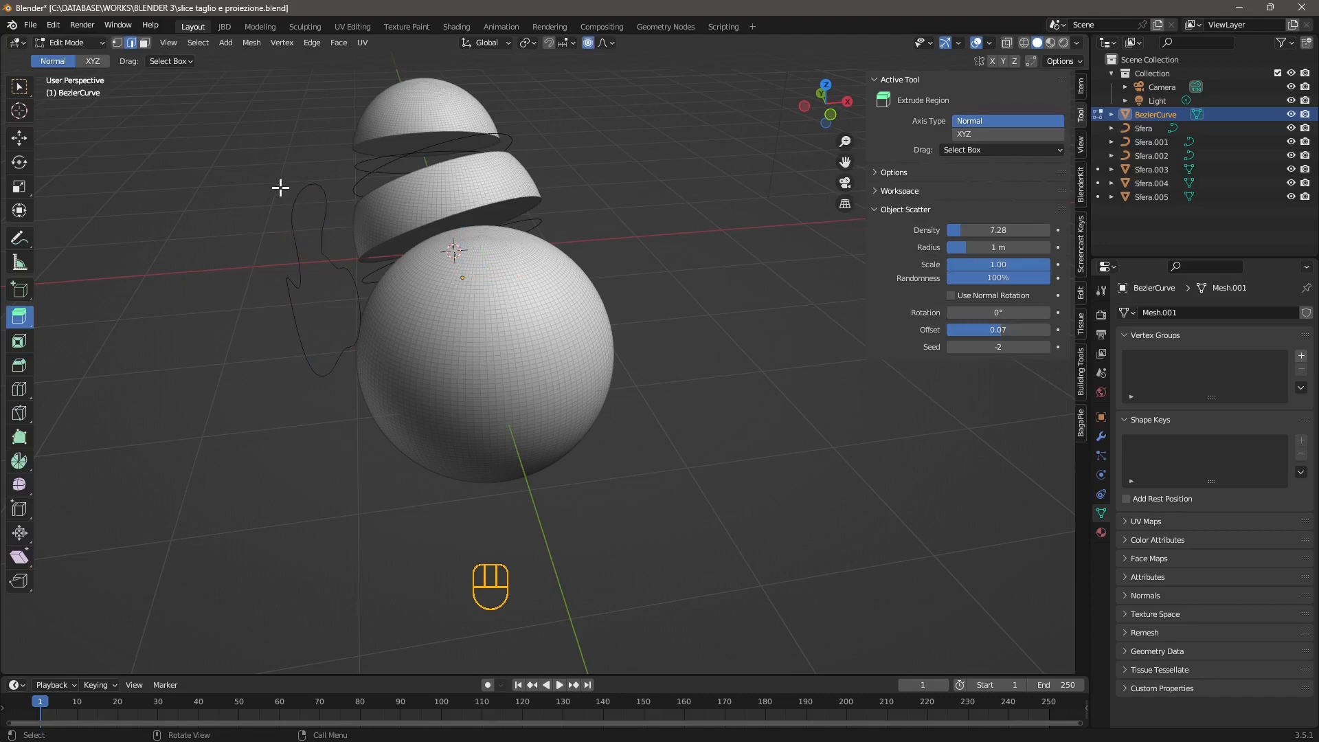
{"action": "mouse_move", "coordinate": [237, 147]}
{"action": "left_mouse_down"}
{"action": "mouse_move", "coordinate": [333, 386]}
{"action": "mouse_move", "coordinate": [363, 410]}
{"action": "left_mouse_up"}
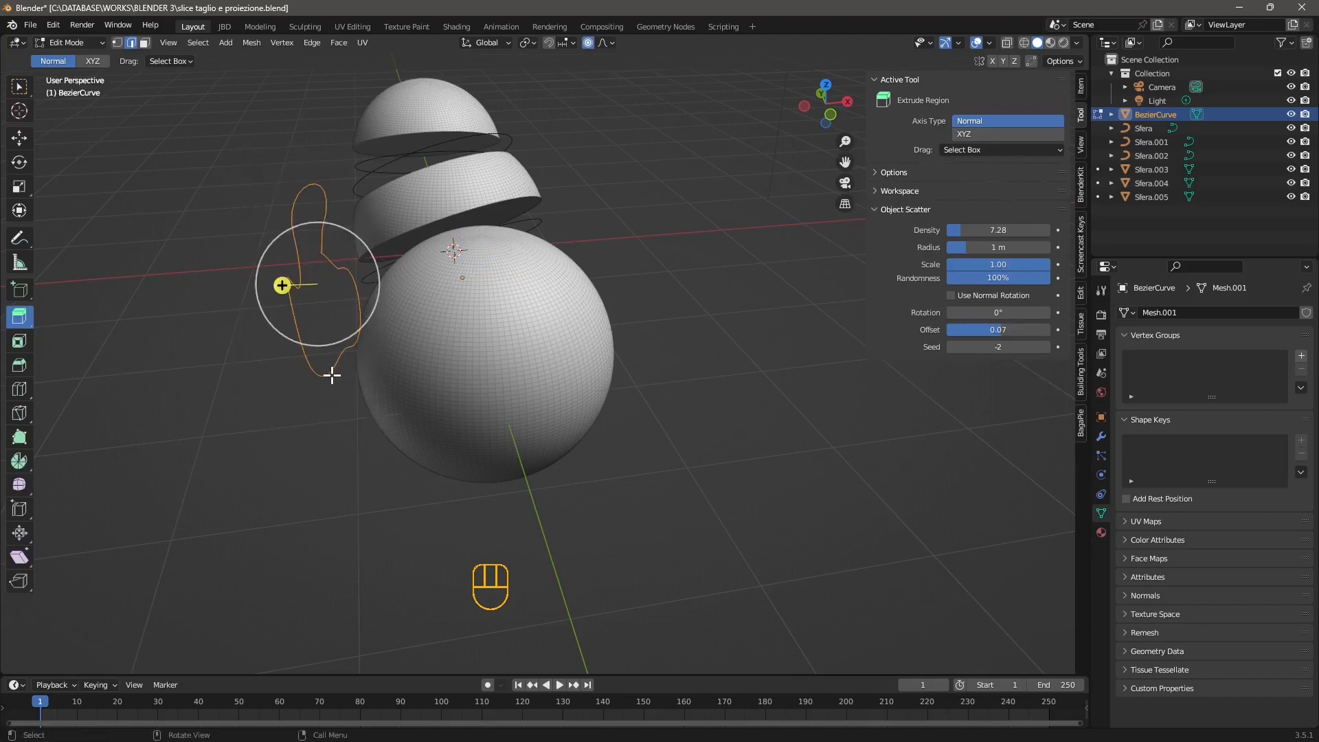
{"action": "right_click", "coordinate": [329, 258]}
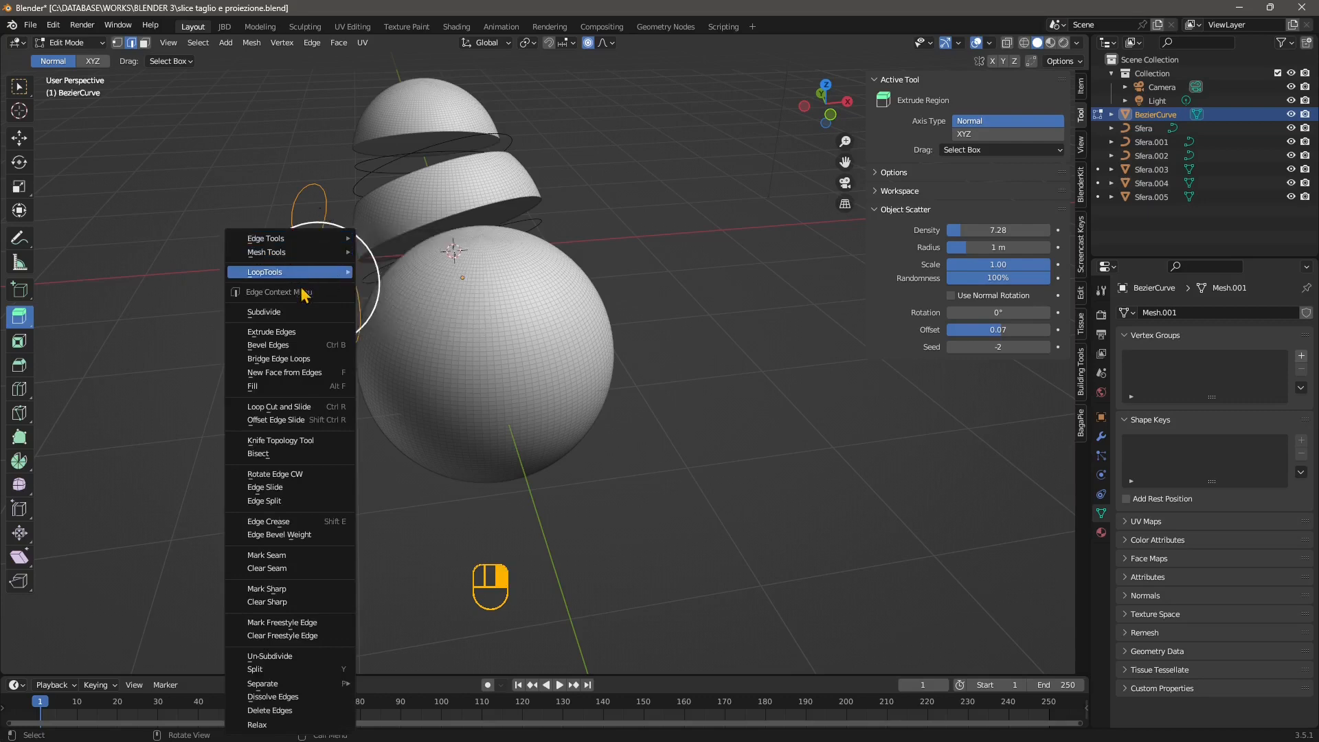
{"action": "left_click", "coordinate": [300, 380]}
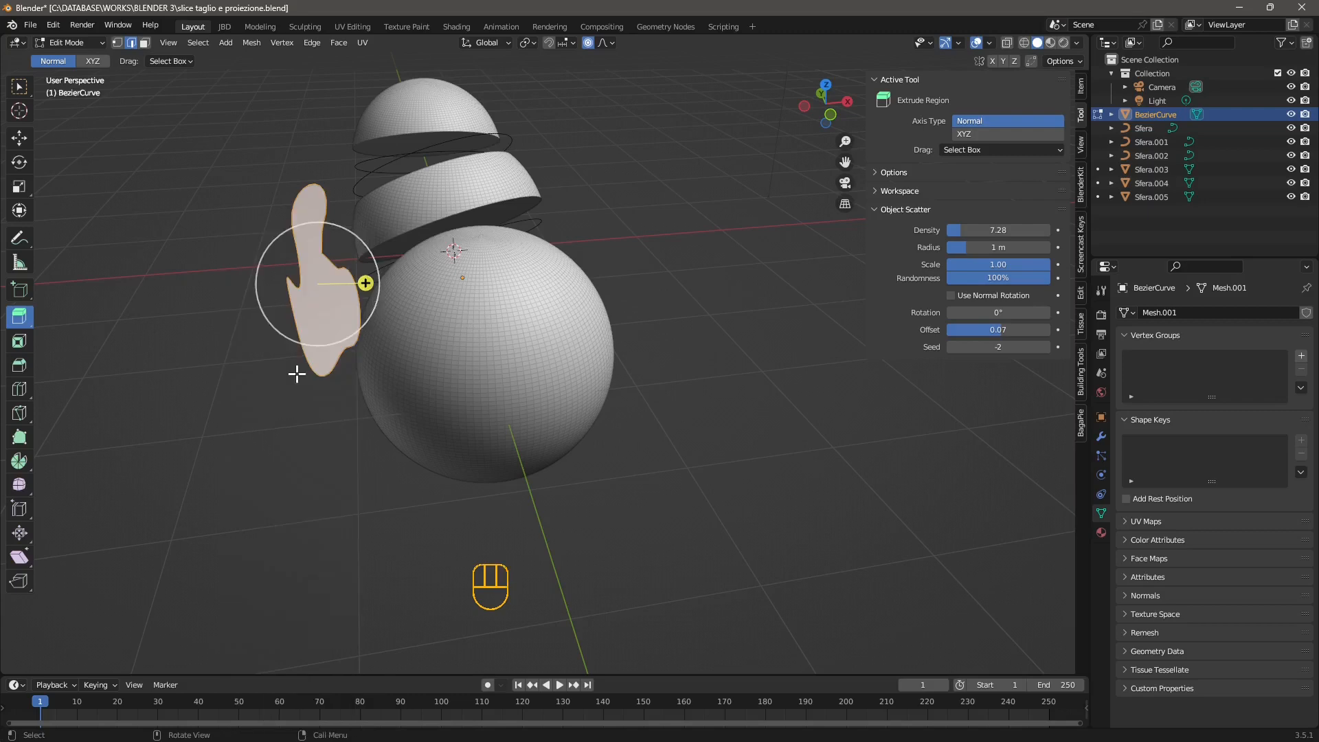
Extrude the filled outline face about 2.7 m along its normal, straight through the sphere.
{"action": "middle_click_drag", "start_coordinate": [295, 374], "coordinate": [421, 289]}
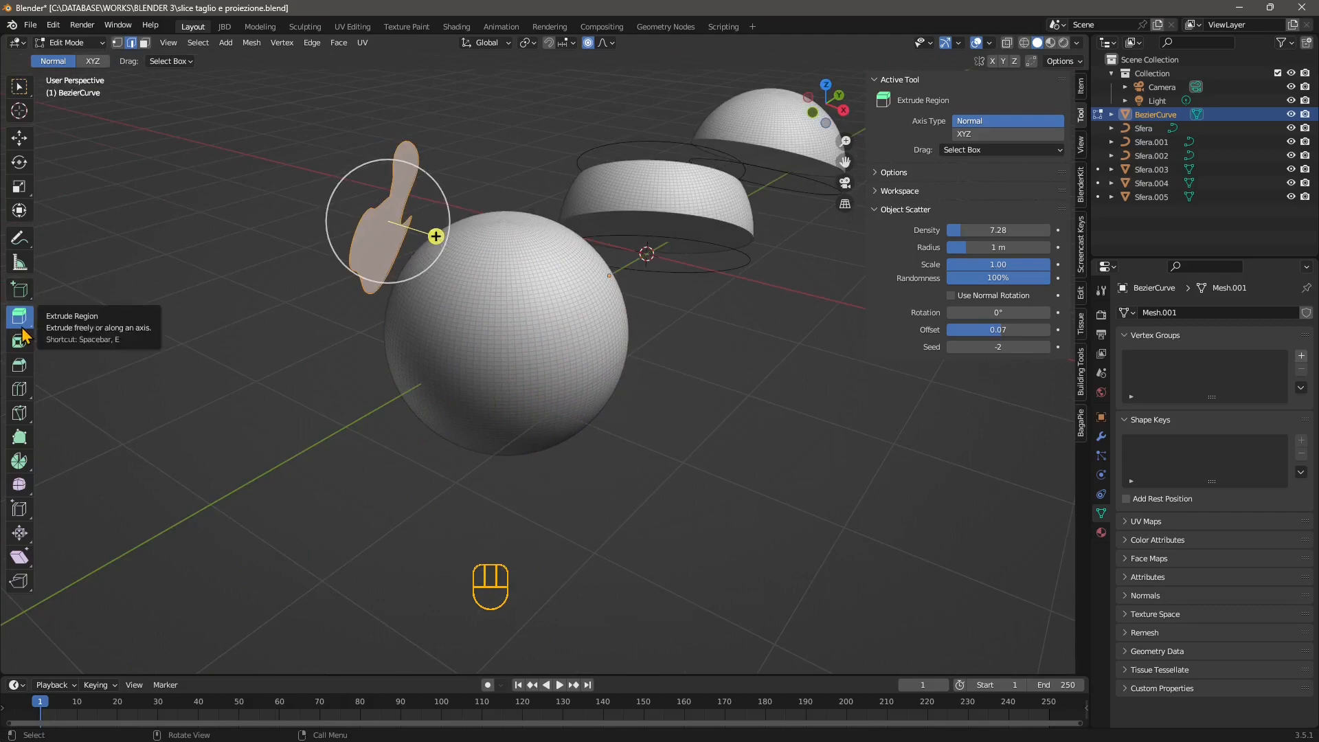
{"action": "left_click_drag", "start_coordinate": [436, 236], "coordinate": [766, 315]}
{"action": "key", "text": "ctrl+z"}
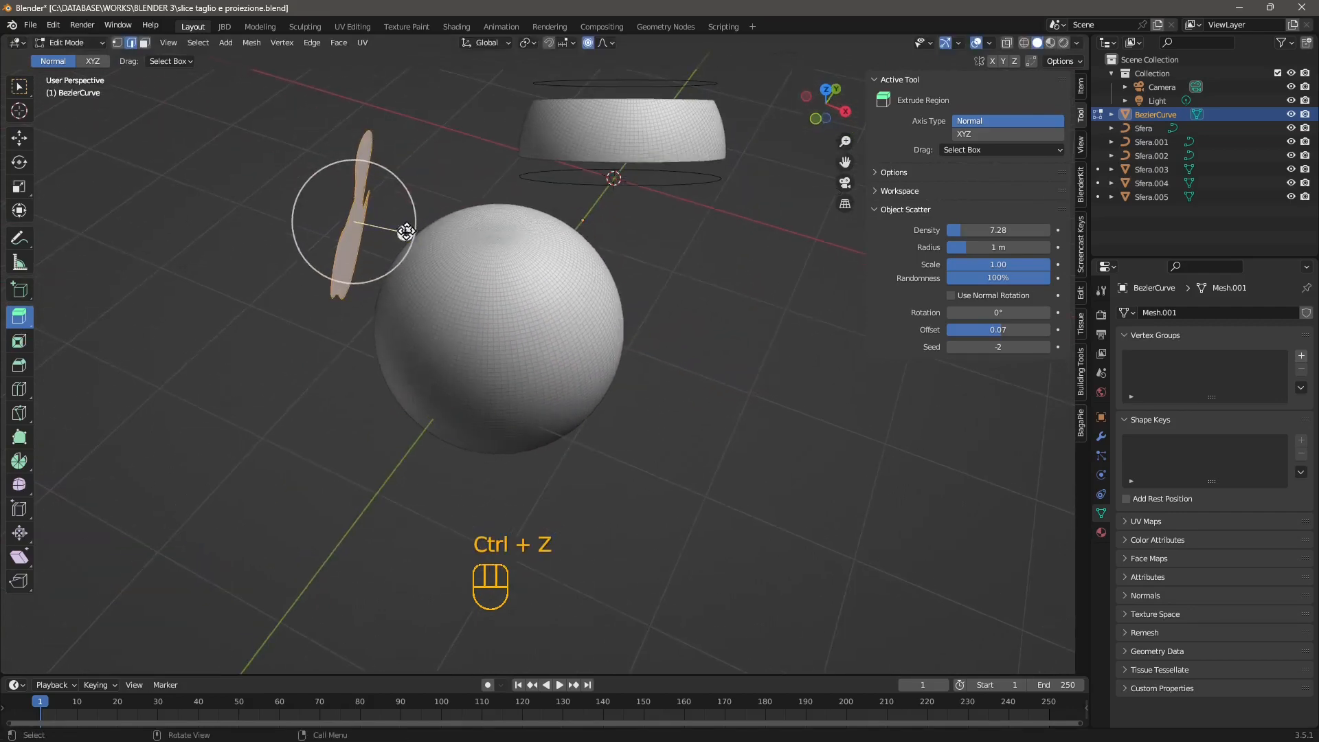
{"action": "left_click_drag", "start_coordinate": [406, 231], "coordinate": [721, 374]}
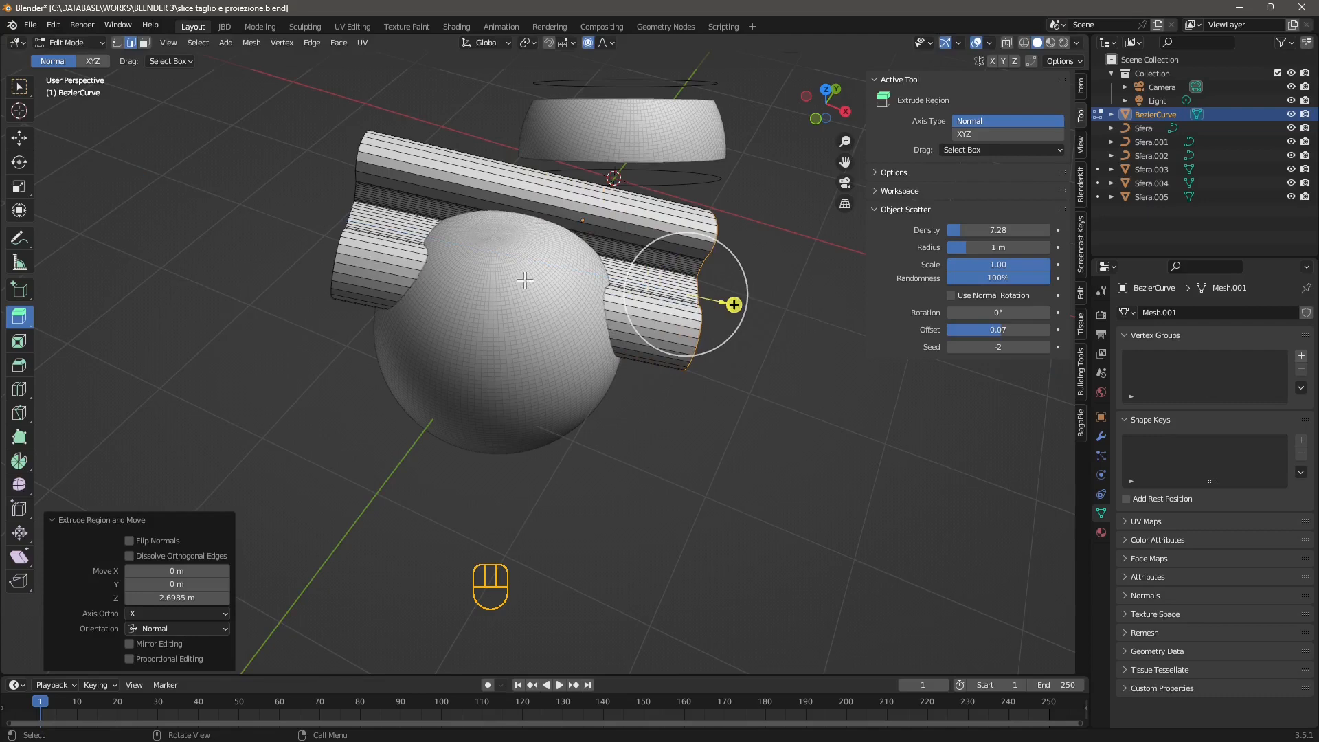
Move the extruded end face back about 1.49 m along its normal so it ends inside the sphere, and return to Object Mode.
{"action": "left_click", "coordinate": [23, 142]}
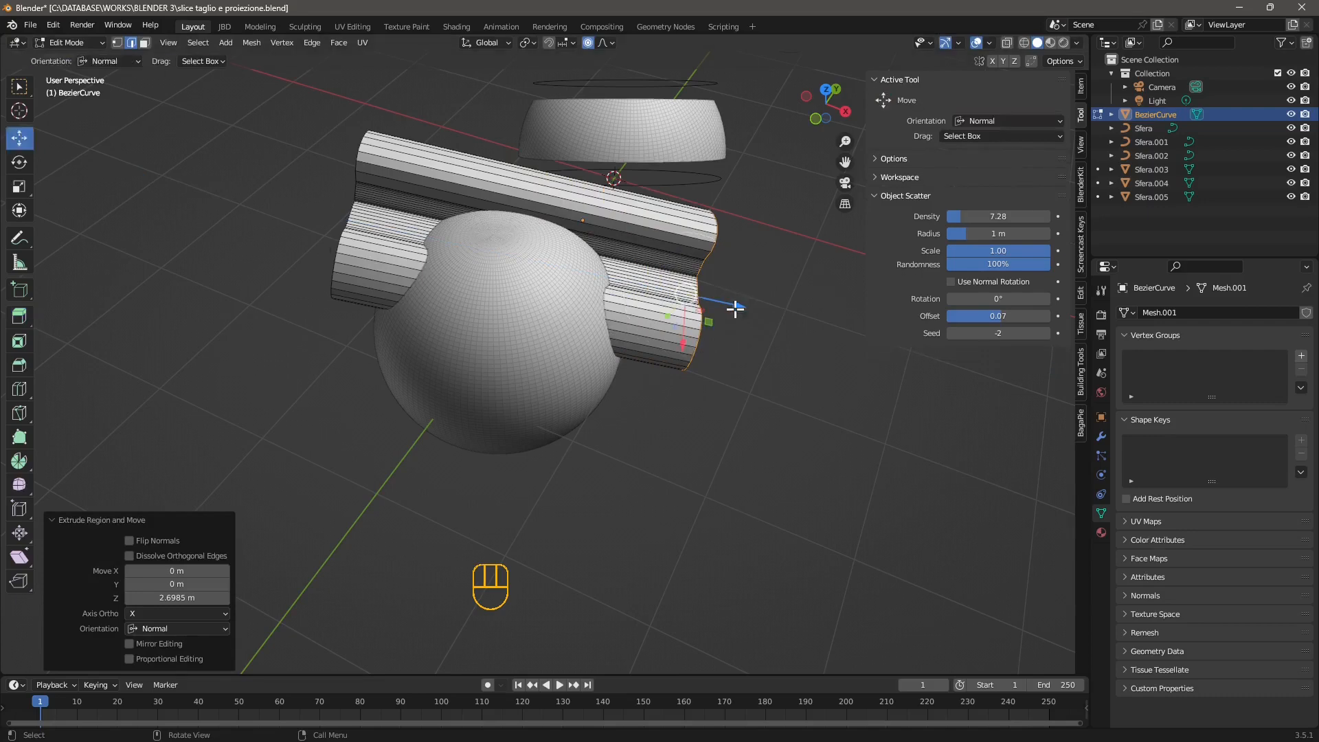
{"action": "left_click_drag", "start_coordinate": [735, 309], "coordinate": [550, 294]}
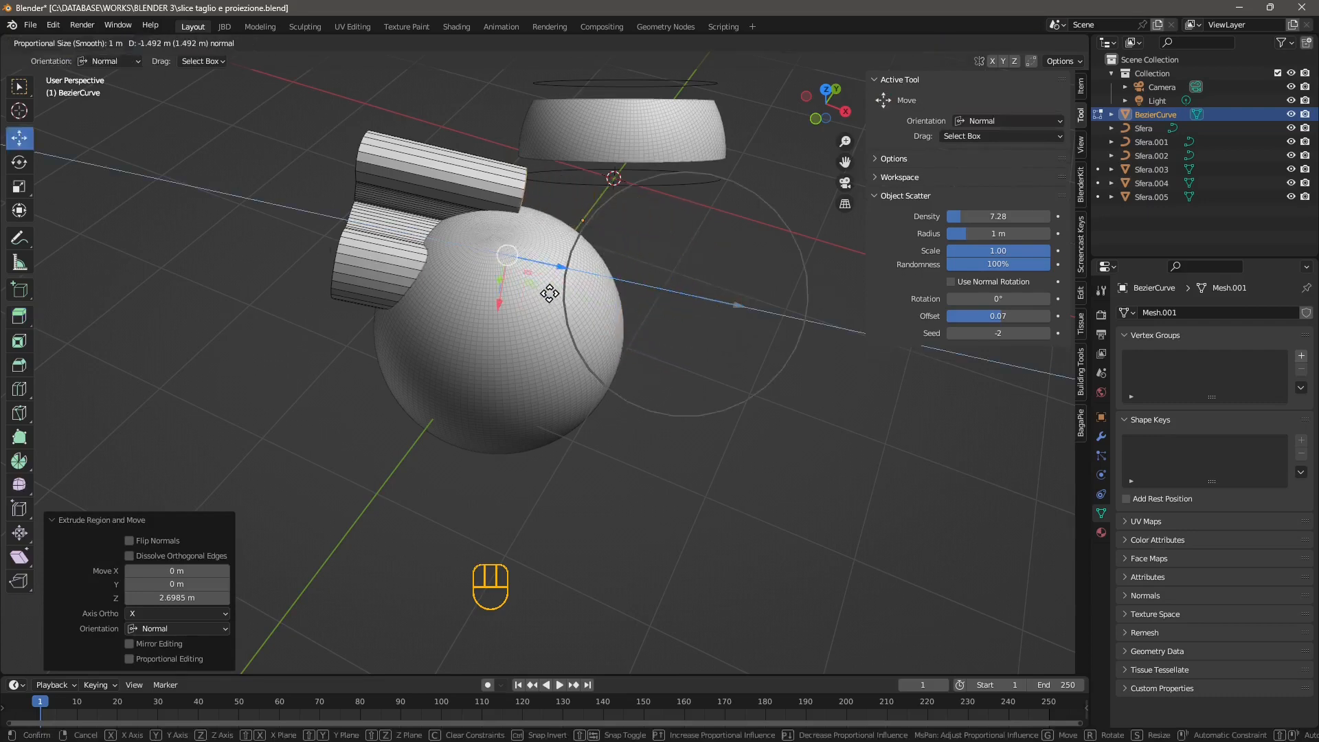
{"action": "middle_click_drag", "start_coordinate": [359, 374], "coordinate": [510, 337]}
{"action": "left_click", "coordinate": [84, 45]}
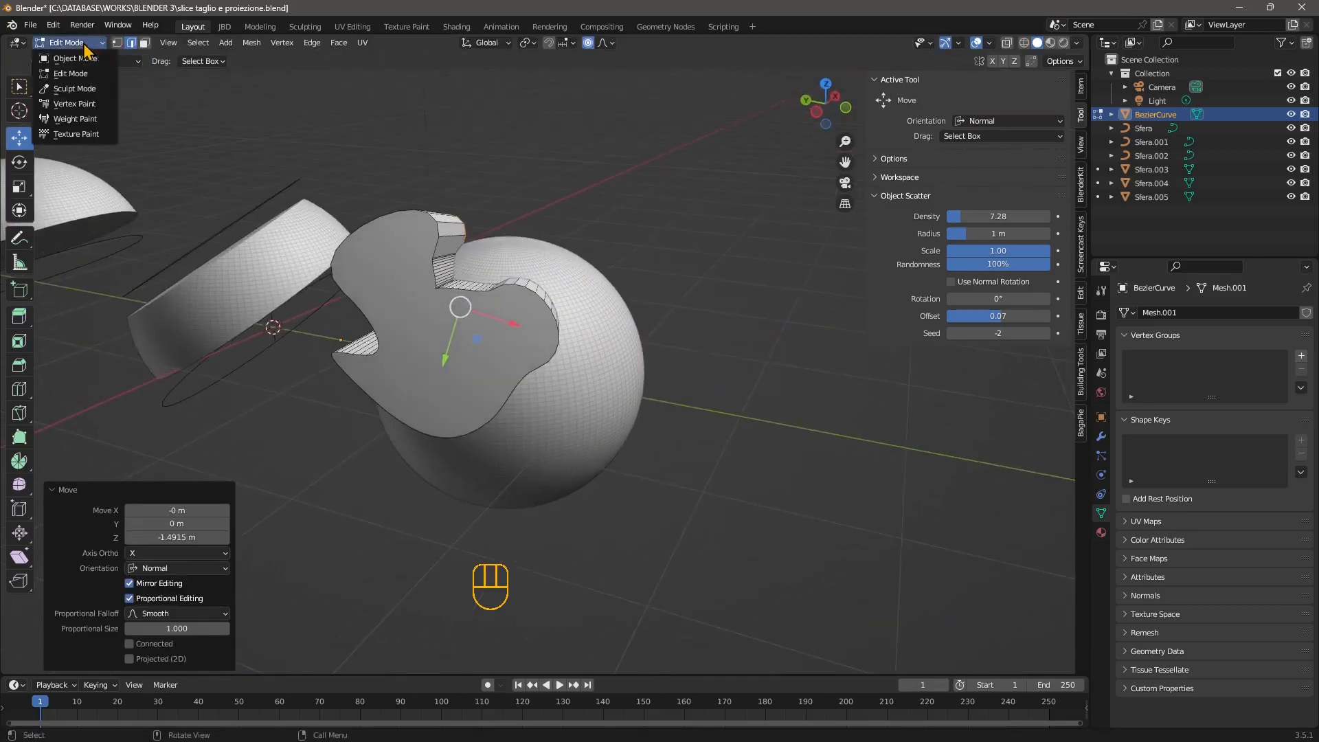
{"action": "left_click", "coordinate": [77, 58]}
Reposition the extruded cutter against the sphere, moving it about 0.35 m down in Z and about 0.13 m along negative X.
{"action": "left_click_drag", "start_coordinate": [301, 330], "coordinate": [395, 345]}
{"action": "middle_click_drag", "start_coordinate": [396, 347], "coordinate": [453, 345]}
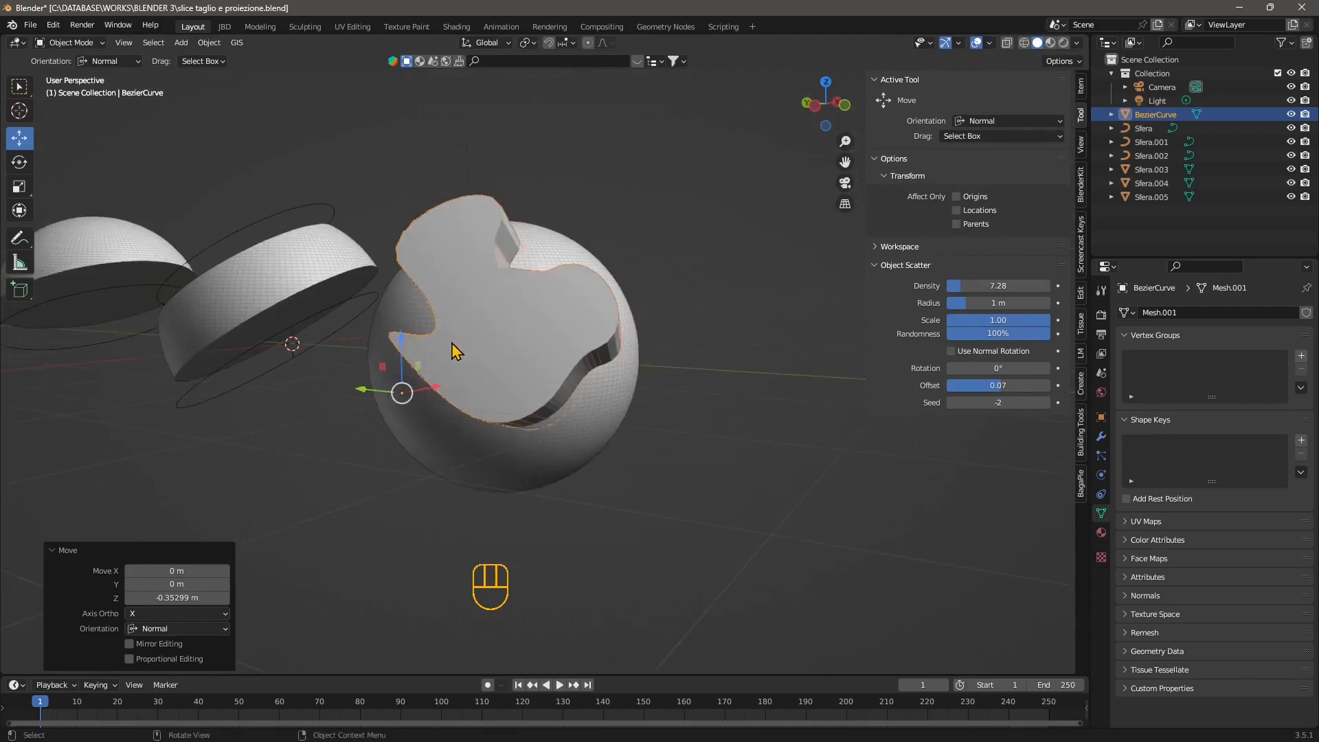
{"action": "left_click_drag", "start_coordinate": [435, 387], "coordinate": [421, 391]}
{"action": "middle_click_drag", "start_coordinate": [465, 423], "coordinate": [519, 430]}
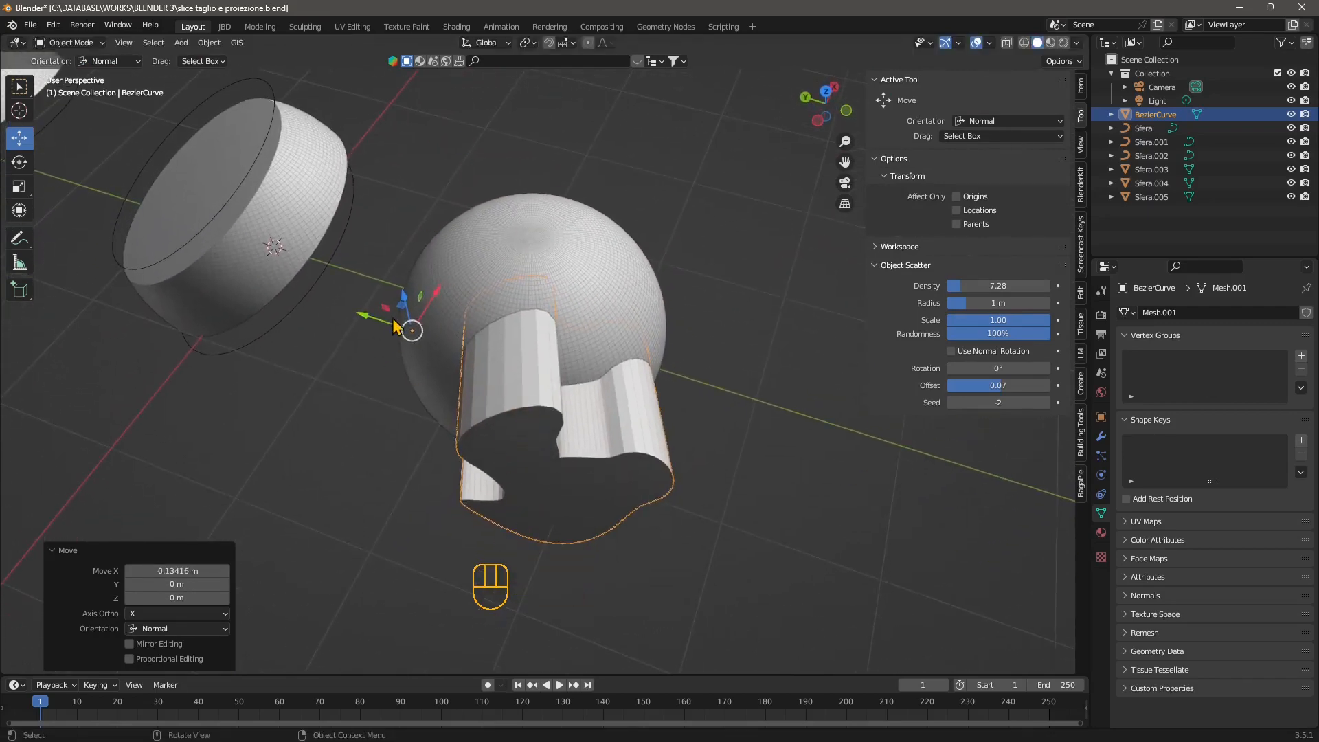
{"action": "left_click_drag", "start_coordinate": [400, 307], "coordinate": [384, 299]}
{"action": "middle_click_drag", "start_coordinate": [443, 369], "coordinate": [535, 406]}
Duplicate the sphere together with the cutter and move the copies about 2.57 m along negative Y.
{"action": "left_click", "coordinate": [609, 241]}
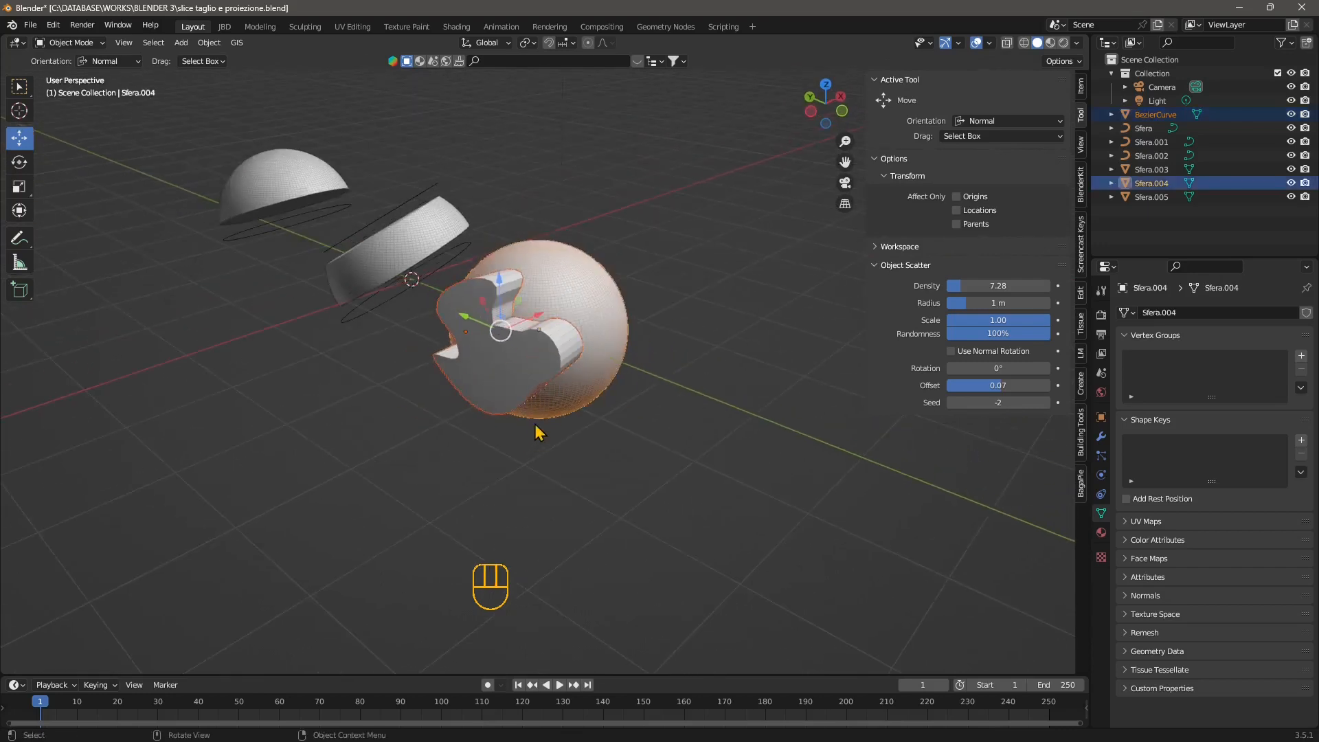
{"action": "key", "text": "ctrl+c"}
{"action": "key", "text": "ctrl+v"}
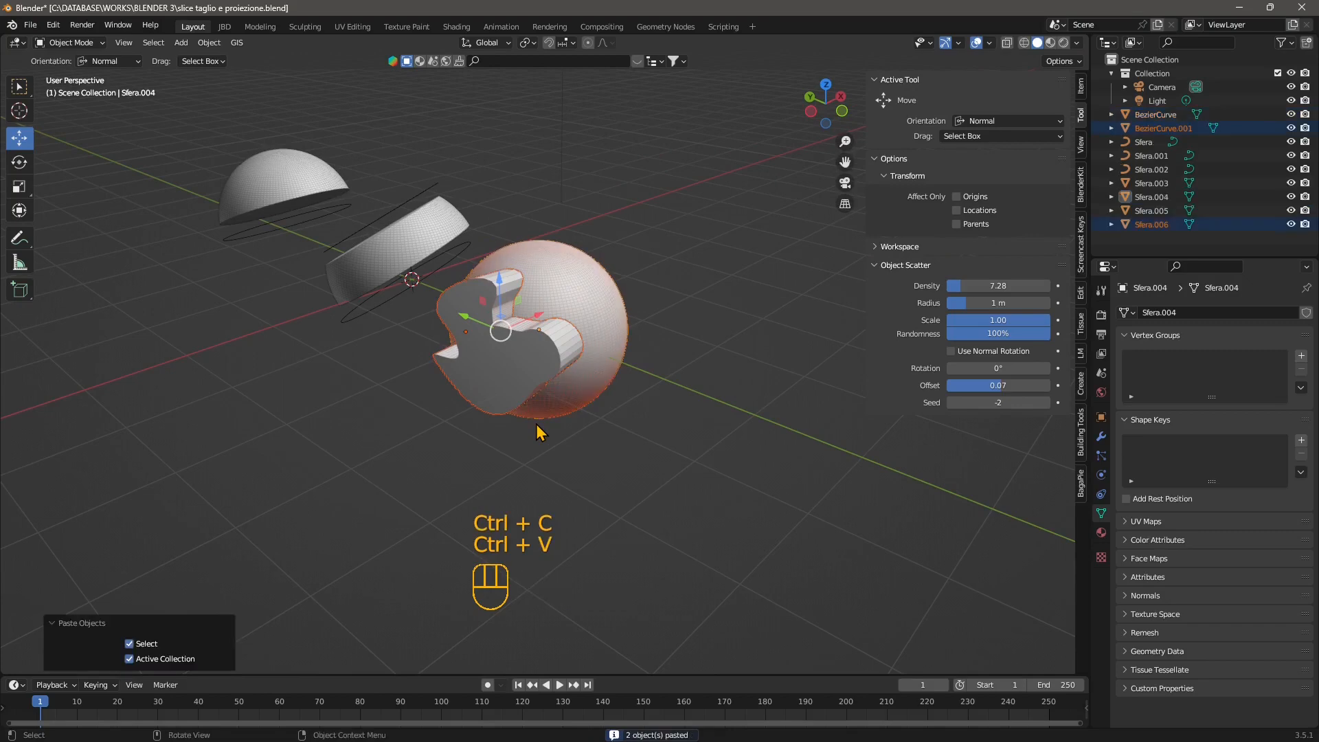
{"action": "left_click_drag", "start_coordinate": [477, 323], "coordinate": [658, 397]}
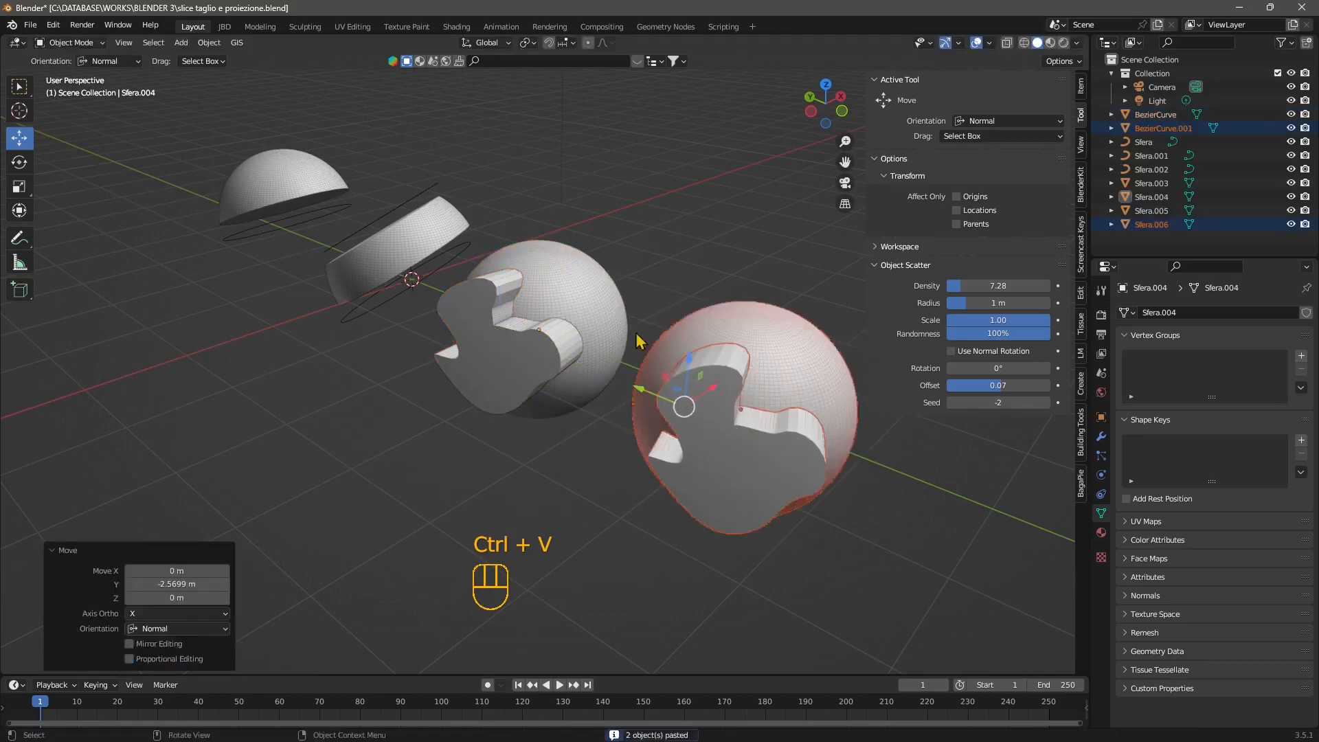
{"action": "left_click", "coordinate": [648, 258]}
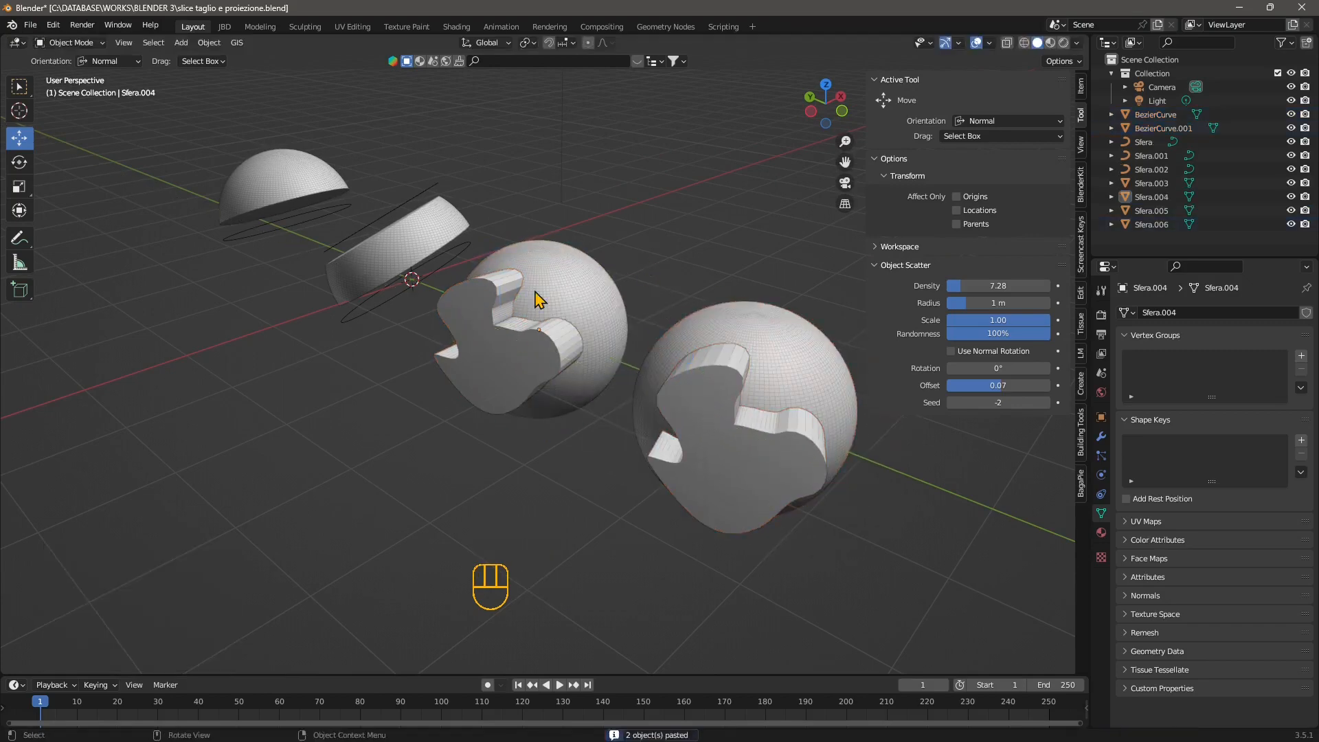
Try a Bool Tool Auto Boolean Intersect between the duplicated sphere and its cutter, inspect the piece, and undo it.
{"action": "middle_click_drag", "start_coordinate": [599, 455], "coordinate": [485, 444]}
{"action": "scroll", "coordinate": [486, 444], "scroll_direction": "up", "scroll_amount": 1}
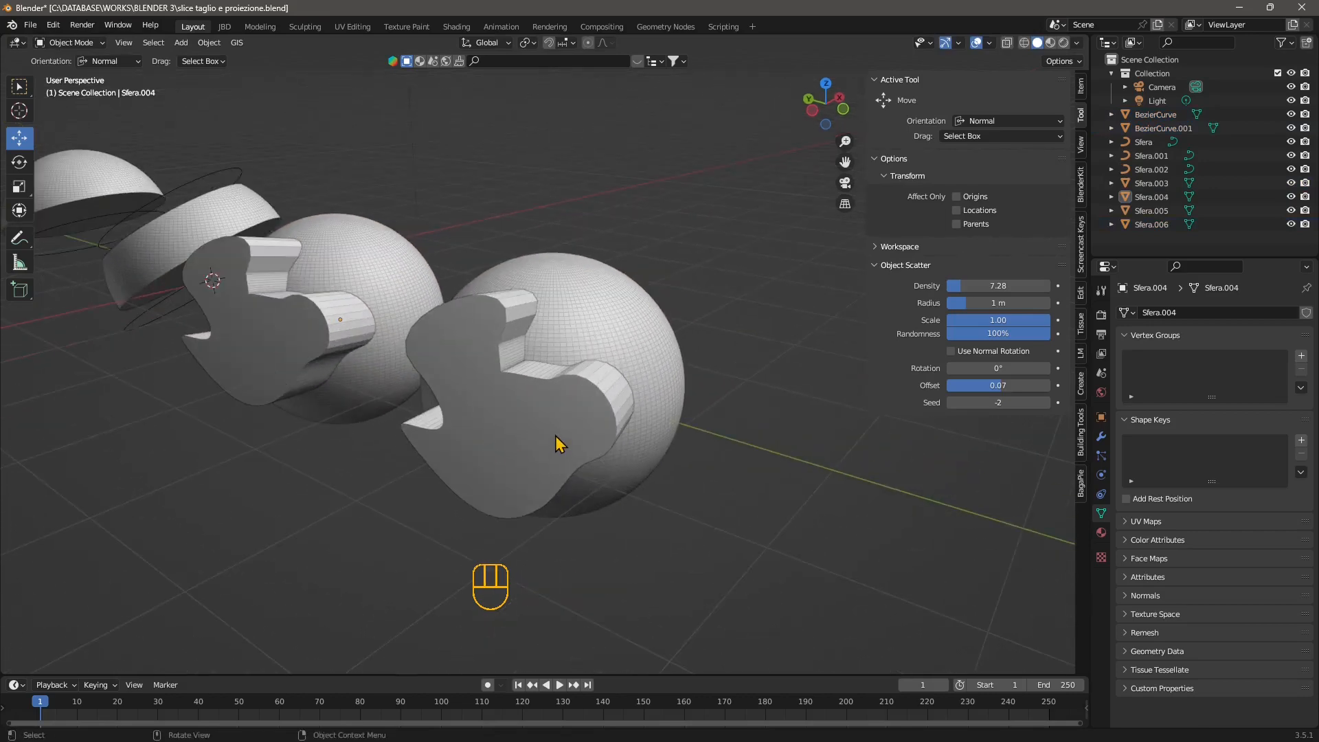
{"action": "left_click", "coordinate": [560, 443]}
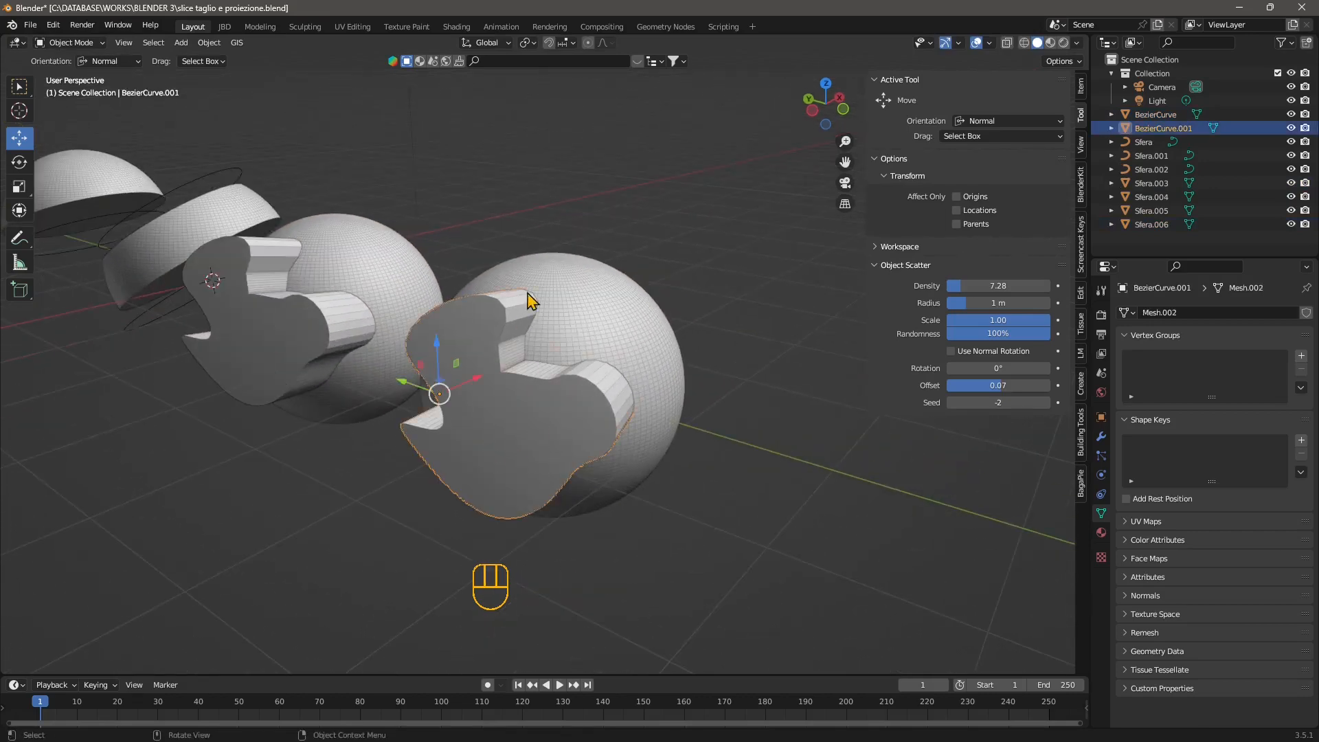
{"action": "left_click", "coordinate": [591, 308], "text": "shift"}
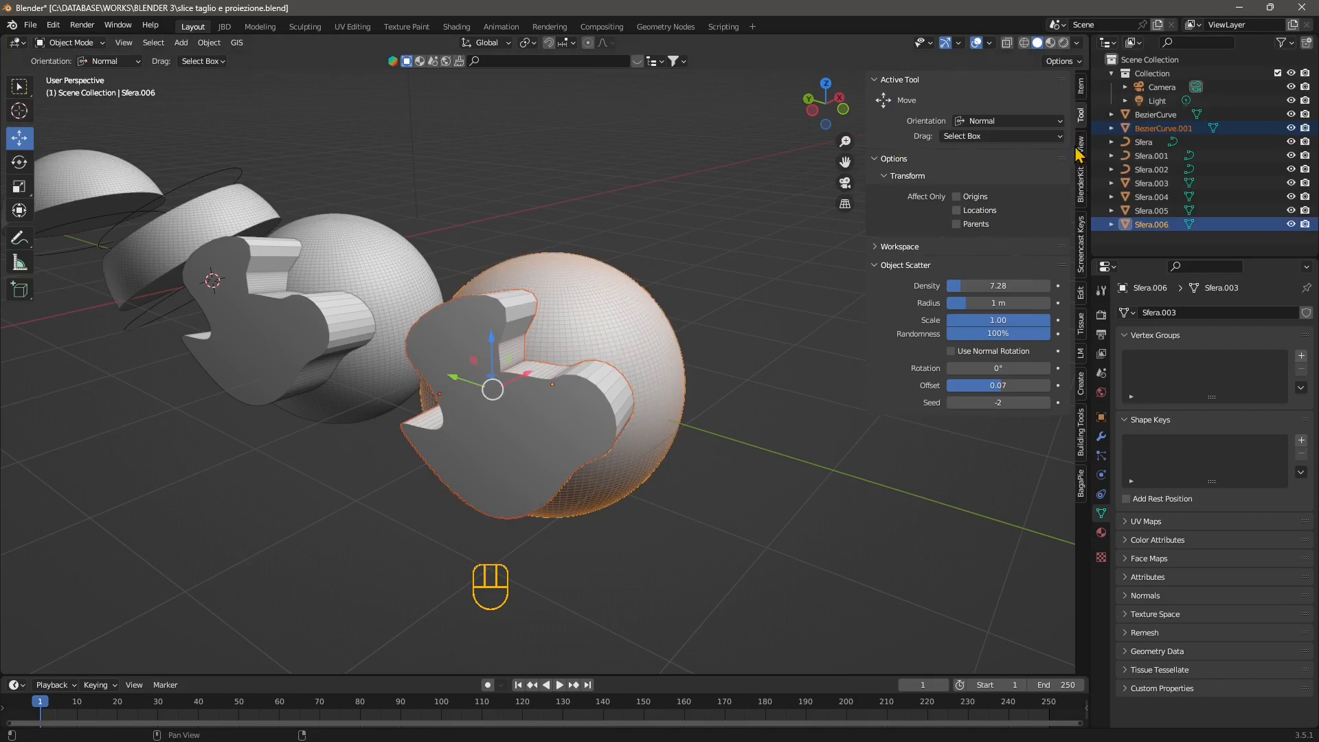
{"action": "left_click", "coordinate": [1078, 294]}
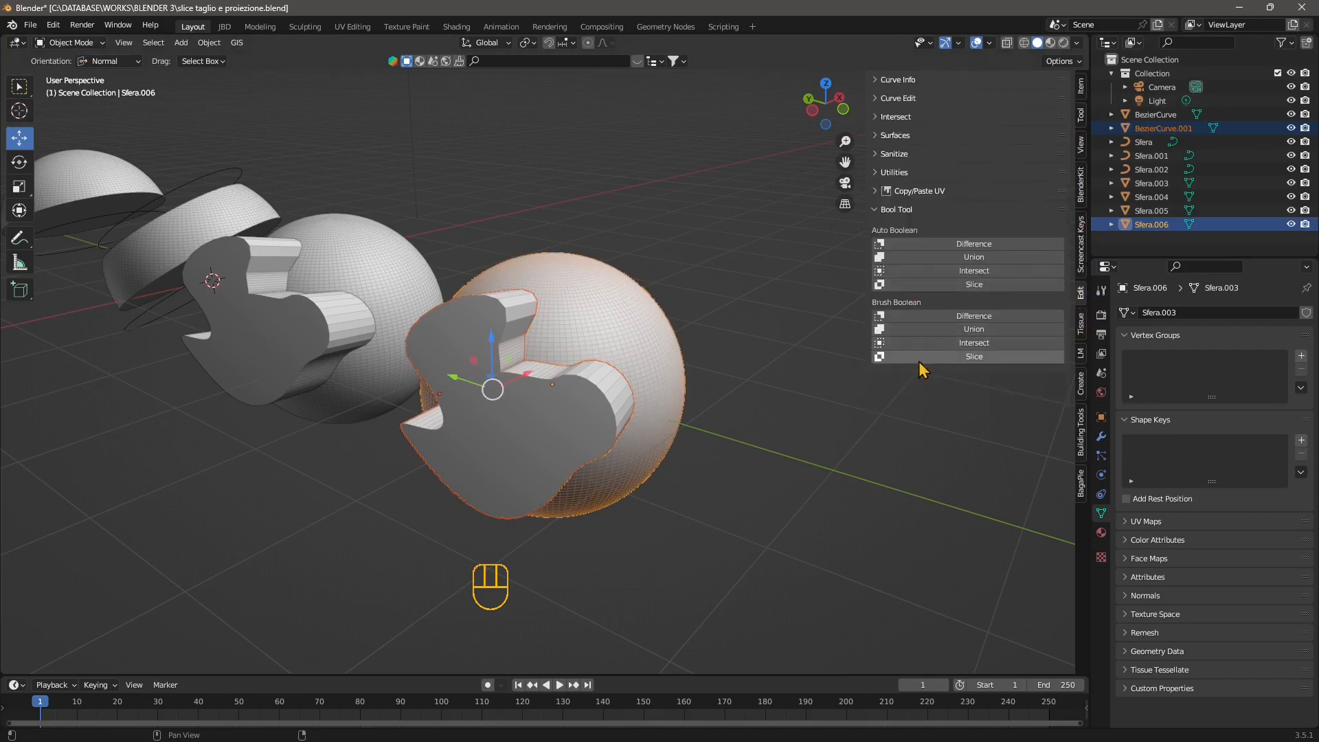
{"action": "left_click", "coordinate": [954, 274]}
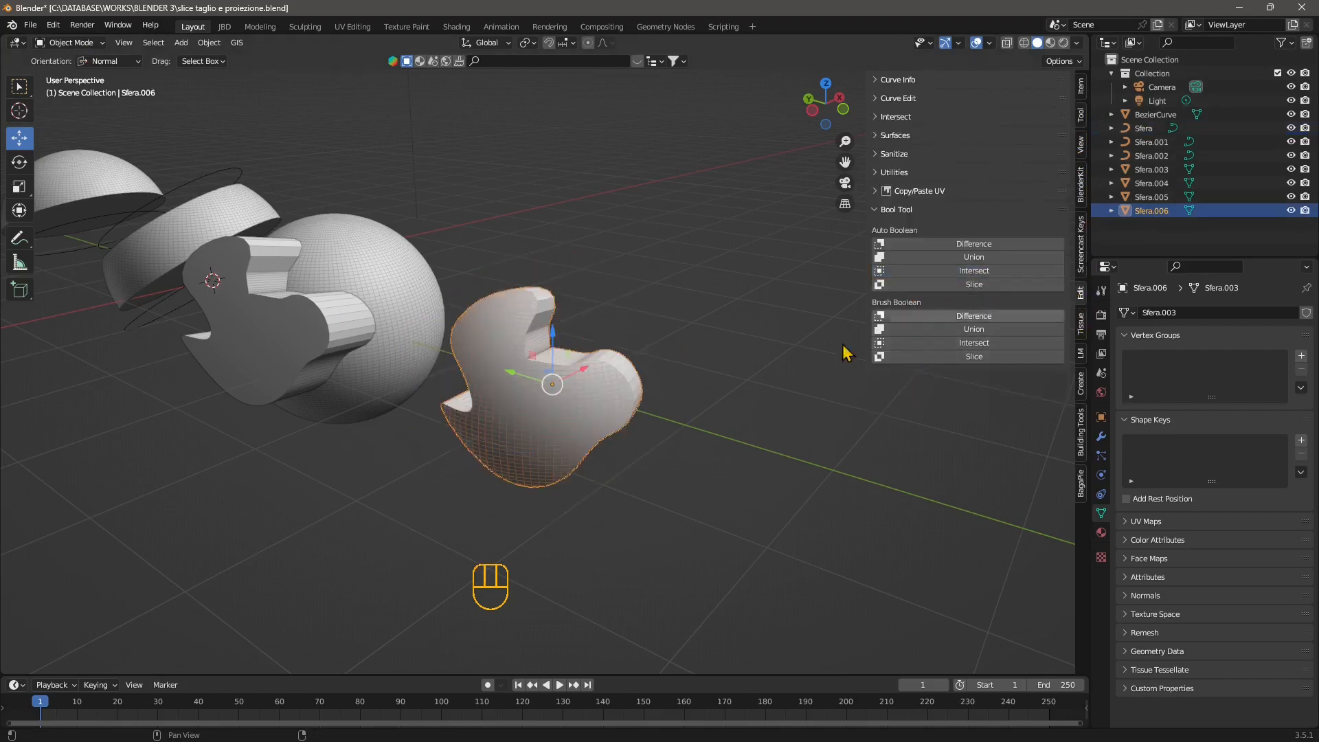
{"action": "middle_click_drag", "start_coordinate": [595, 506], "coordinate": [453, 529]}
{"action": "middle_click_drag", "start_coordinate": [369, 423], "coordinate": [407, 456]}
{"action": "key", "text": "ctrl+z"}
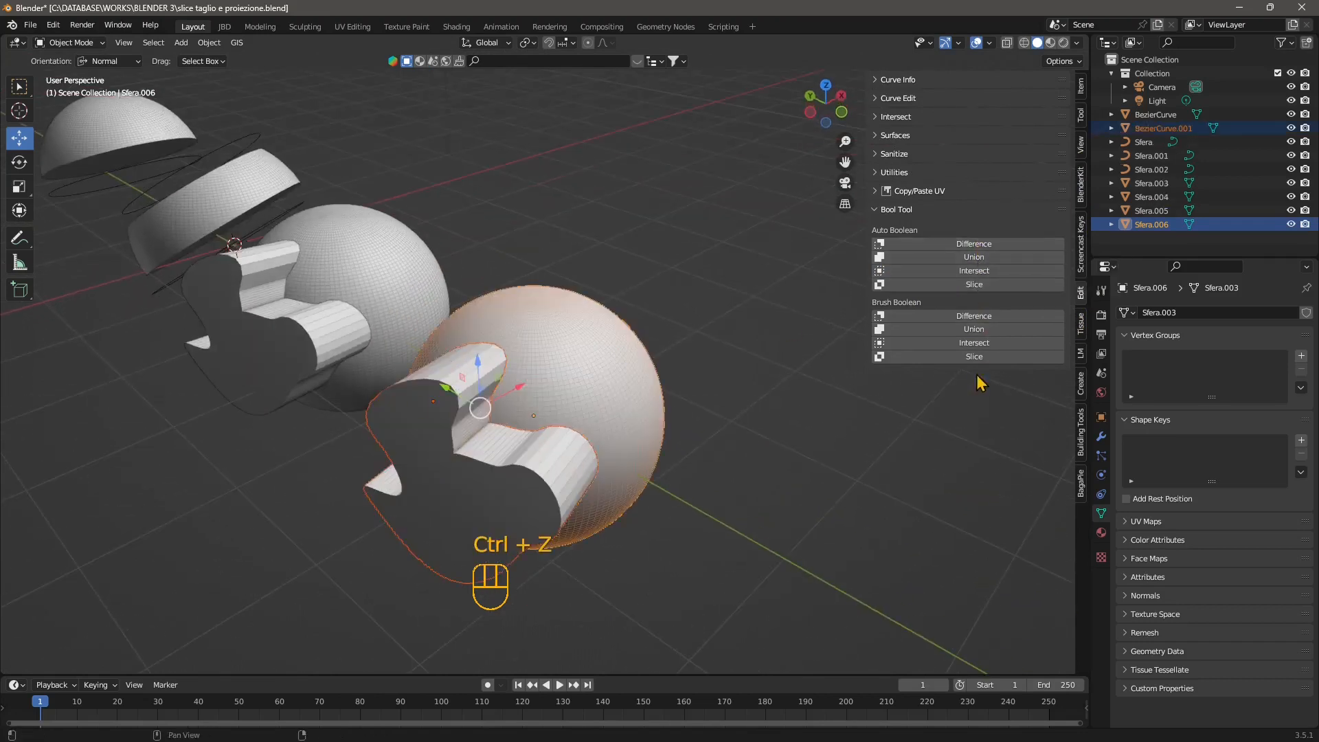
Slice the duplicated sphere with its cutter using Bool Tool Auto Boolean, and inspect the cut line.
{"action": "left_click", "coordinate": [985, 286]}
{"action": "middle_click_drag", "start_coordinate": [534, 454], "coordinate": [530, 494]}
{"action": "left_click", "coordinate": [530, 496]}
{"action": "scroll", "coordinate": [561, 496], "scroll_direction": "down", "scroll_amount": 2}
{"action": "left_click", "coordinate": [447, 502]}
{"action": "middle_click_drag", "start_coordinate": [447, 509], "coordinate": [524, 453]}
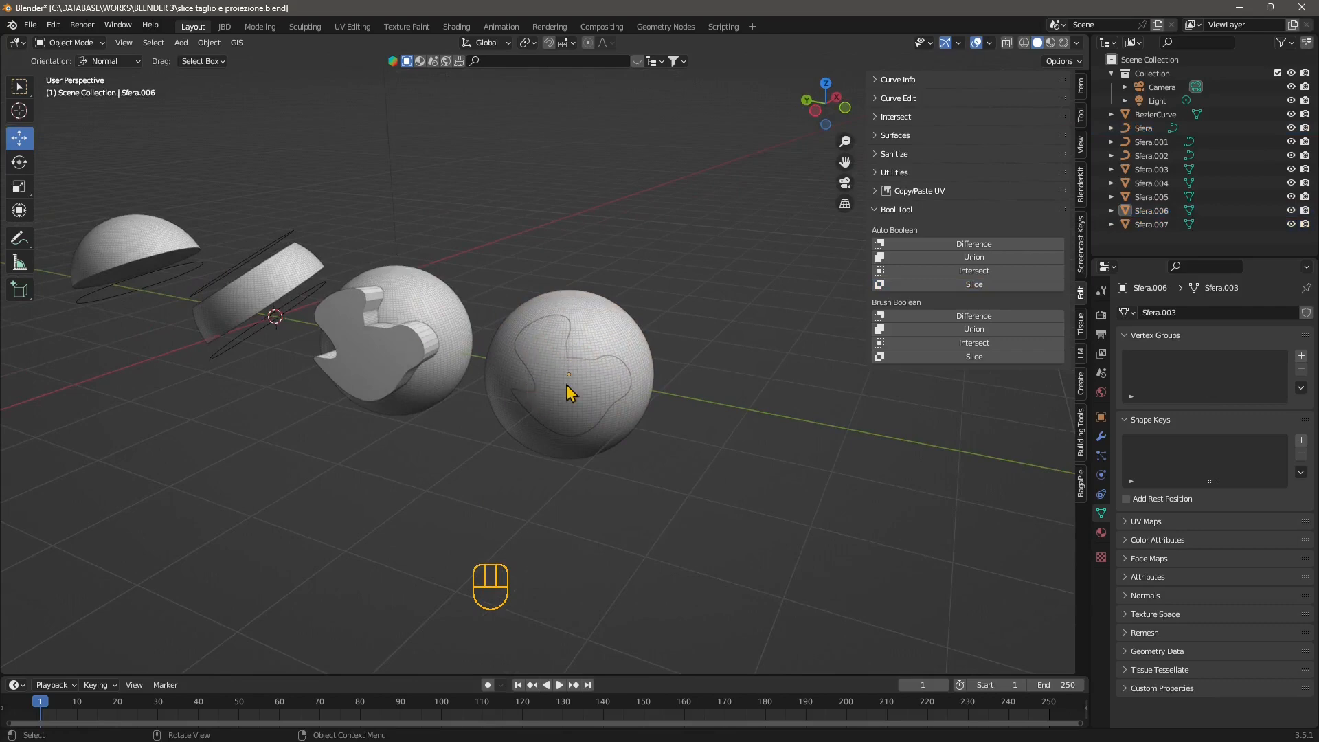
{"action": "scroll", "coordinate": [567, 386], "scroll_direction": "up", "scroll_amount": 1}
{"action": "scroll", "coordinate": [579, 430], "scroll_direction": "up", "scroll_amount": 1}
{"action": "middle_click_drag", "start_coordinate": [584, 446], "coordinate": [529, 454]}
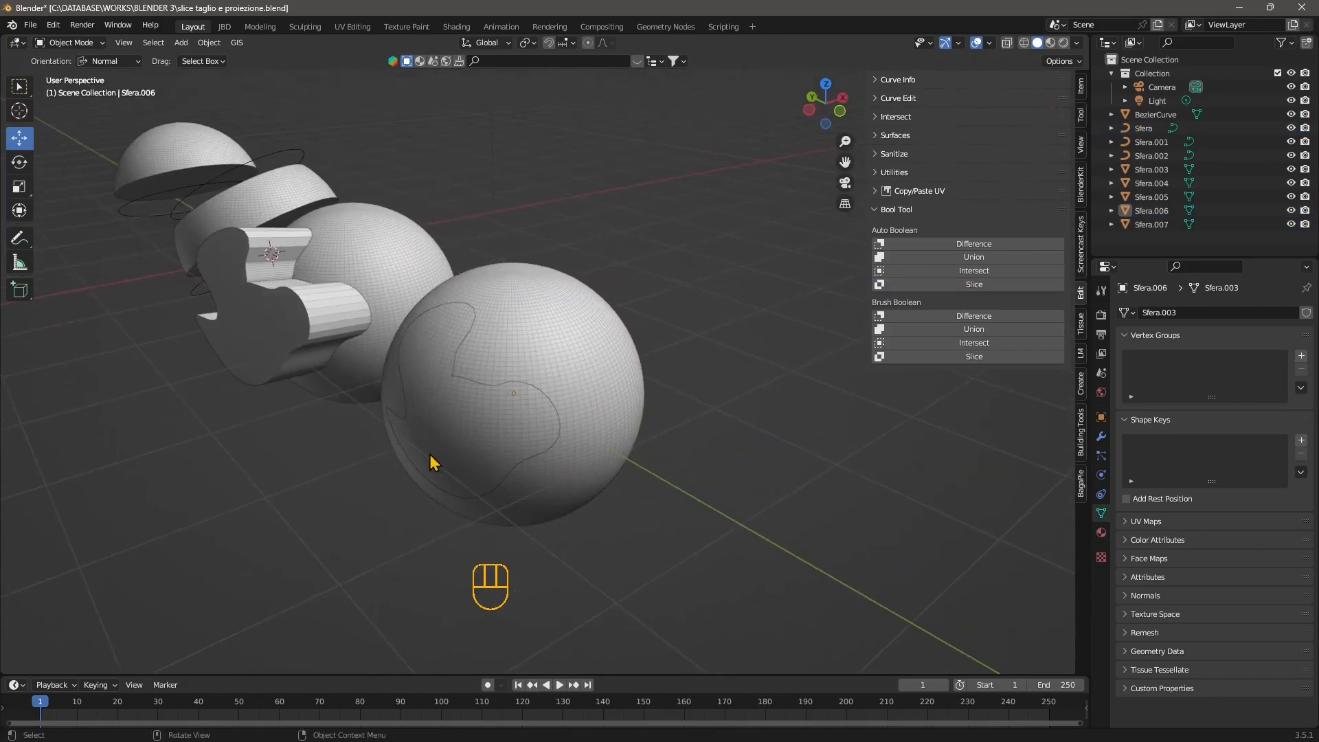
Move the sliced-out piece about 1.38 m along negative X, out of the sphere.
{"action": "left_click", "coordinate": [433, 461]}
{"action": "left_click_drag", "start_coordinate": [553, 390], "coordinate": [427, 317]}
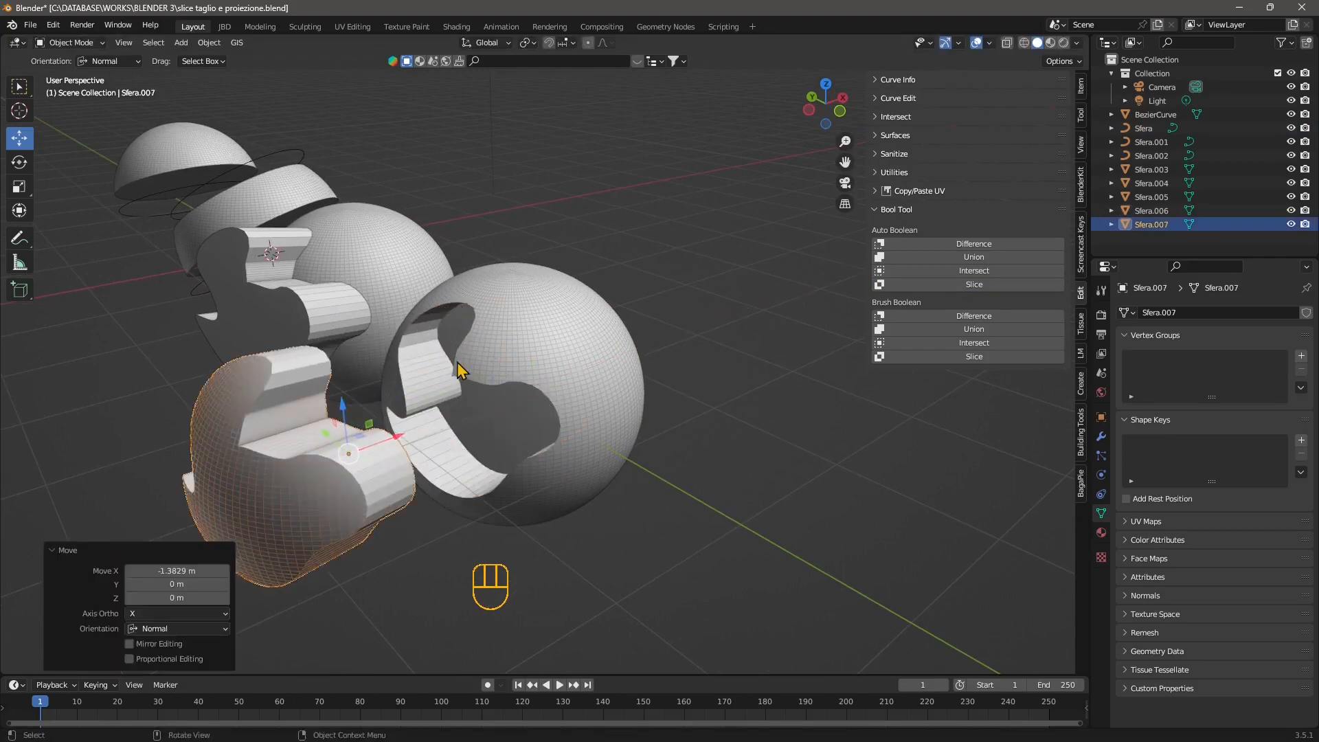
{"action": "middle_click_drag", "start_coordinate": [459, 371], "coordinate": [513, 353]}
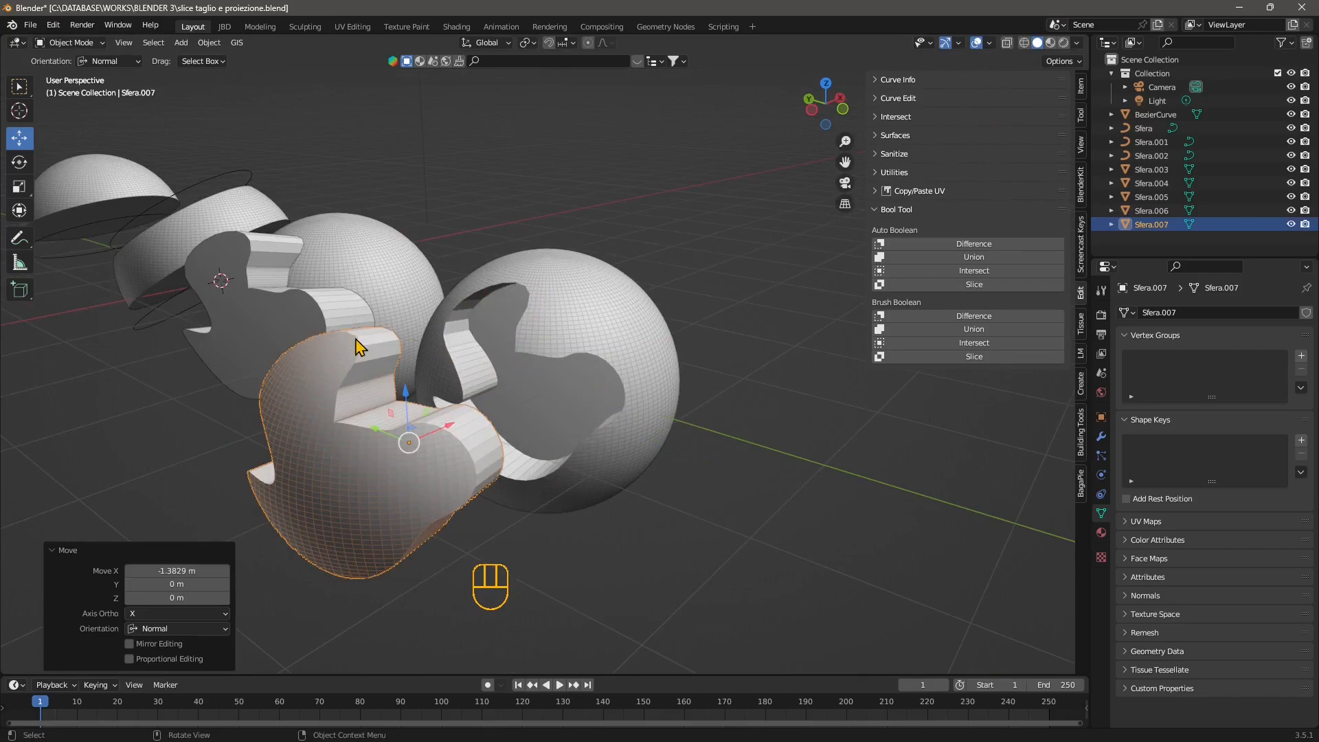
Undo the piece's move and the slice, back to the intact duplicated sphere and its cutter.
{"action": "key", "text": "ctrl+z"}
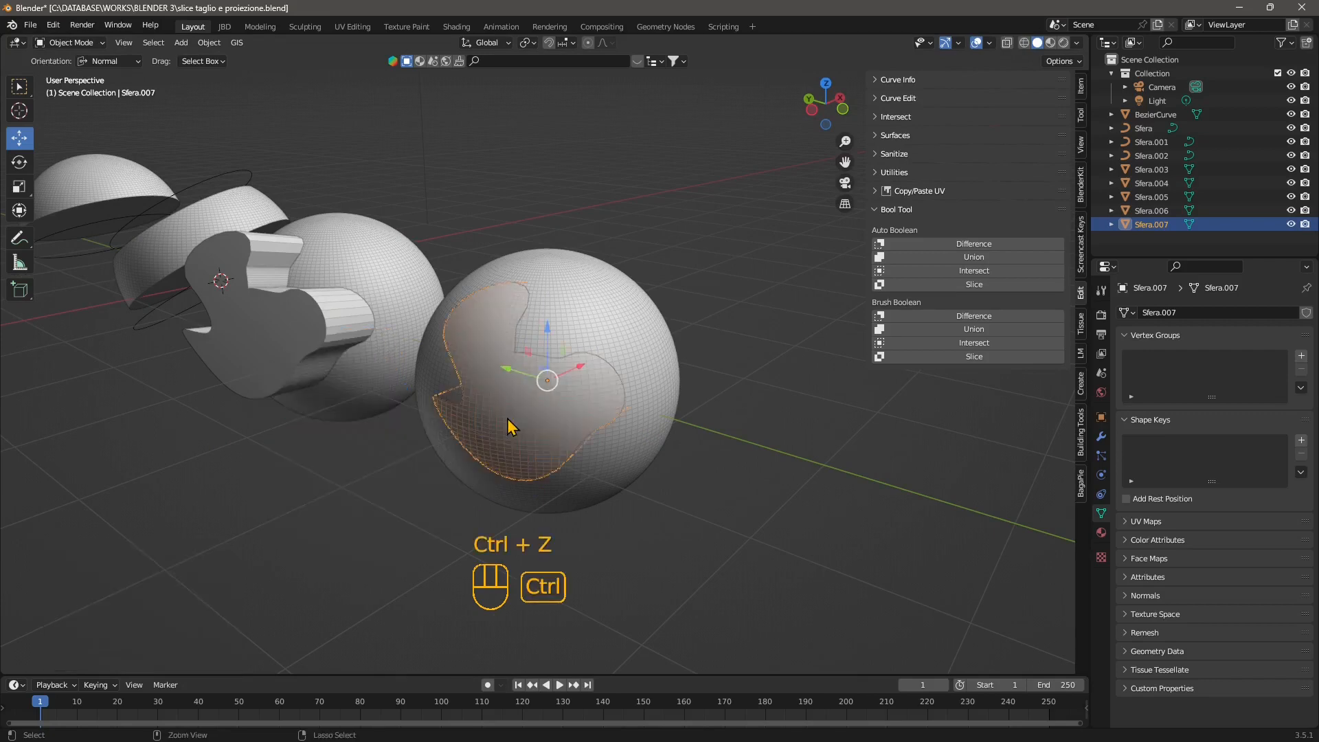
{"action": "key", "text": "ctrl+z"}
{"action": "key", "text": "ctrl+z"}
{"action": "key", "text": "ctrl+z"}
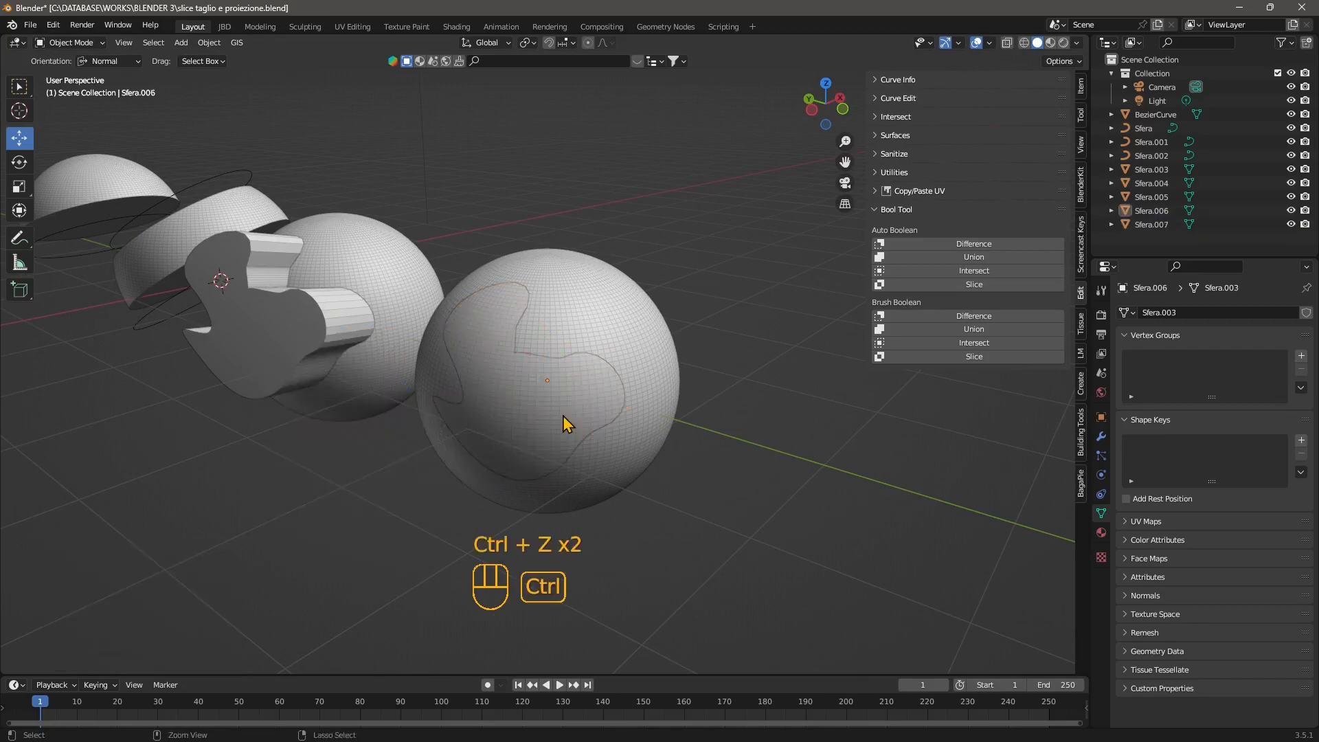
{"action": "key", "text": "ctrl+z"}
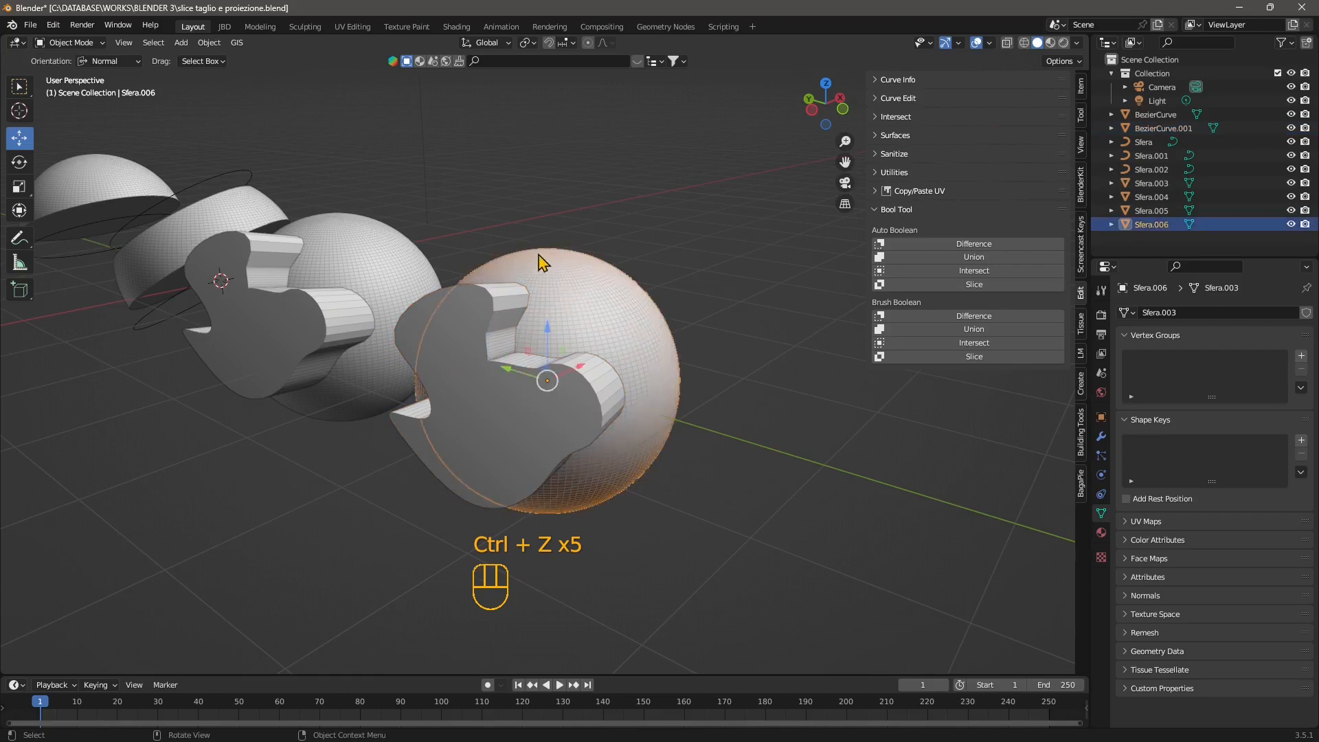
Paste a copy of the duplicated sphere in place and slice that copy with the cutter using Bool Tool Auto Boolean.
{"action": "key", "text": "ctrl+c"}
{"action": "key", "text": "ctrl+v"}
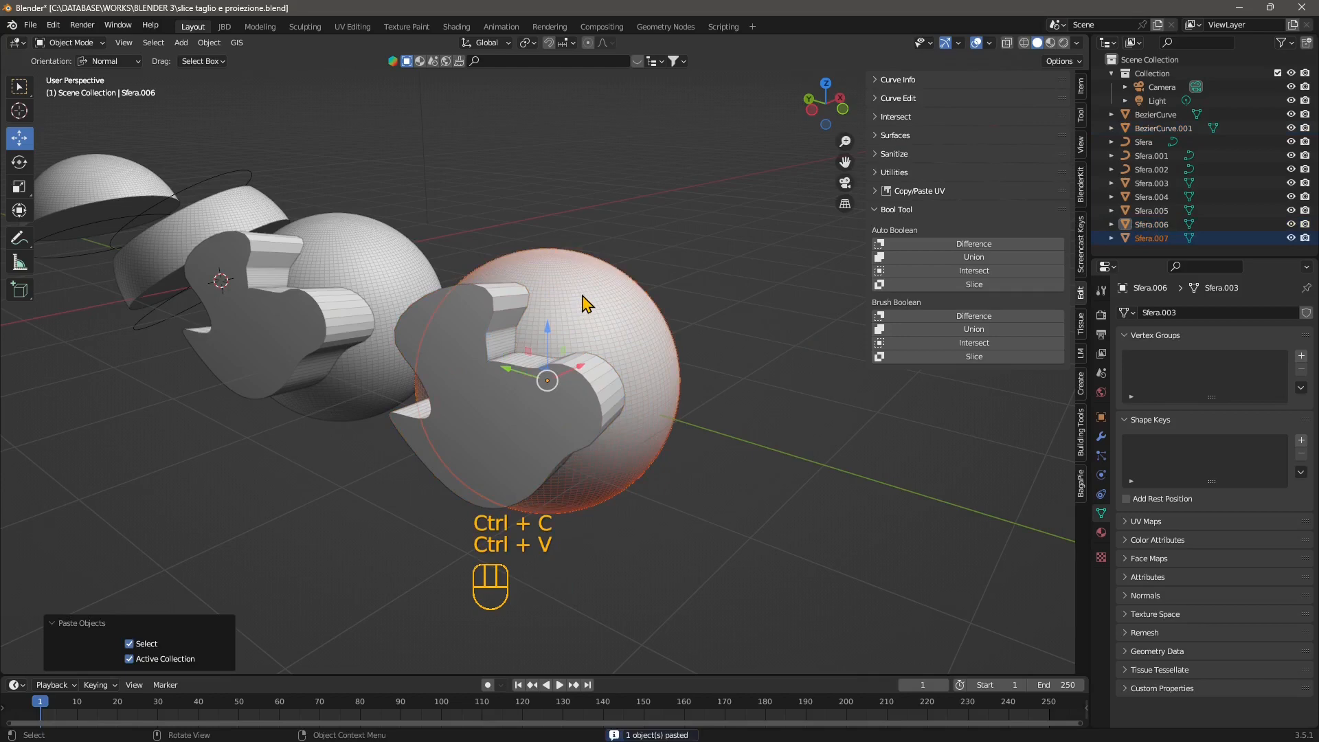
{"action": "left_click", "coordinate": [440, 387]}
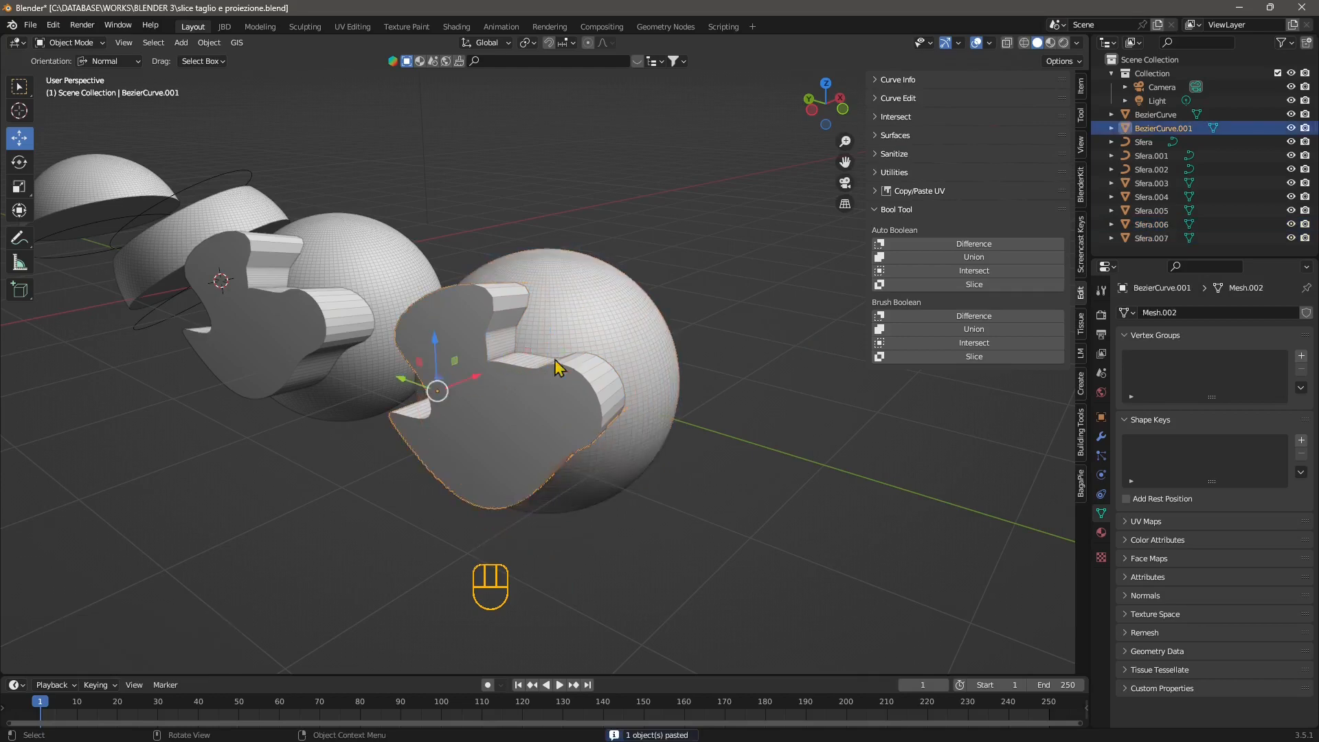
{"action": "left_click", "coordinate": [589, 313], "text": "shift"}
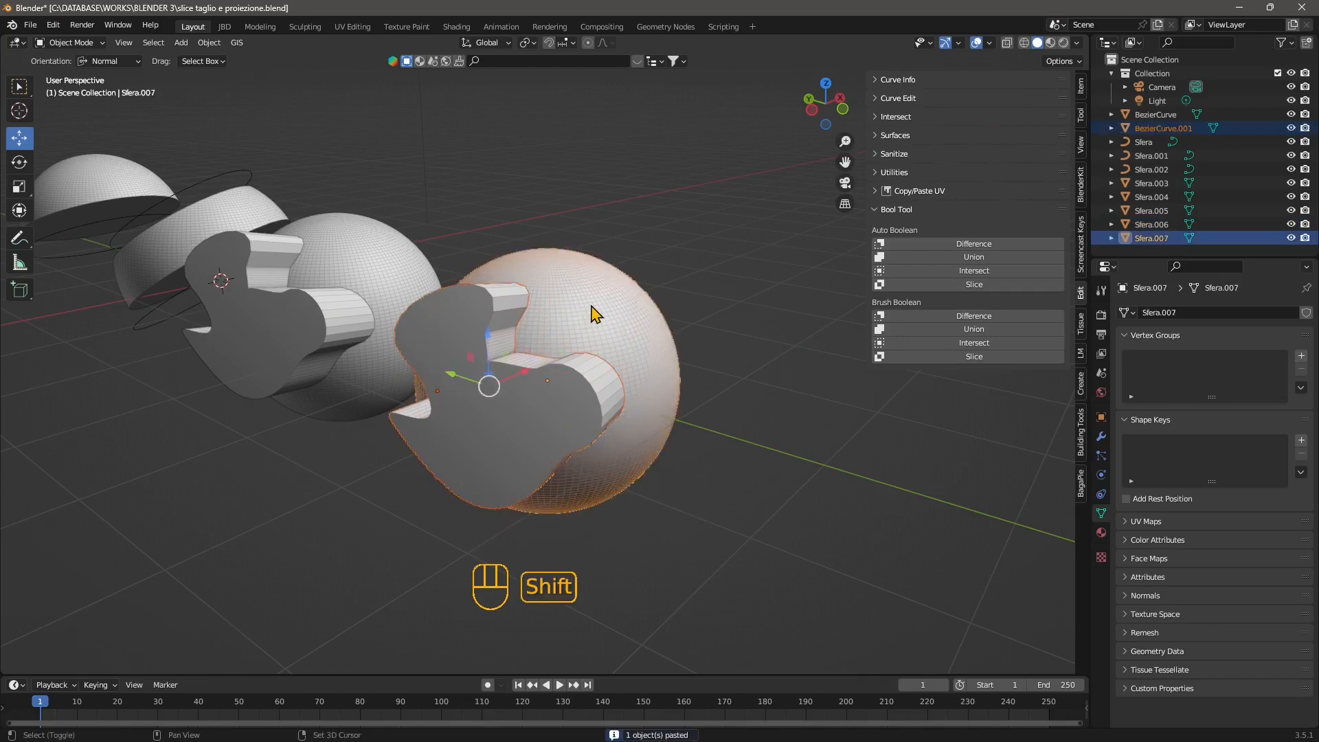
{"action": "left_click", "coordinate": [948, 287]}
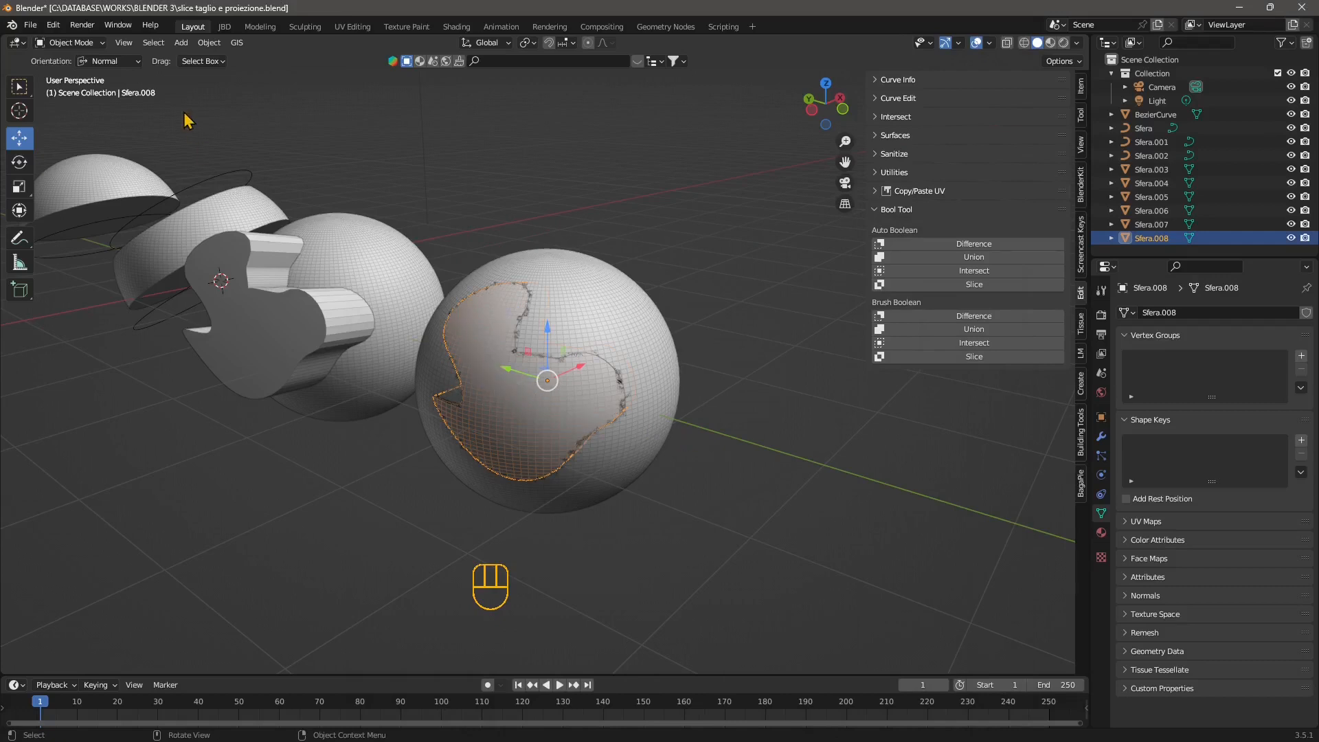
Hide every object except the sliced-out piece of the sphere and open that piece in Edit Mode.
{"action": "left_click", "coordinate": [208, 43]}
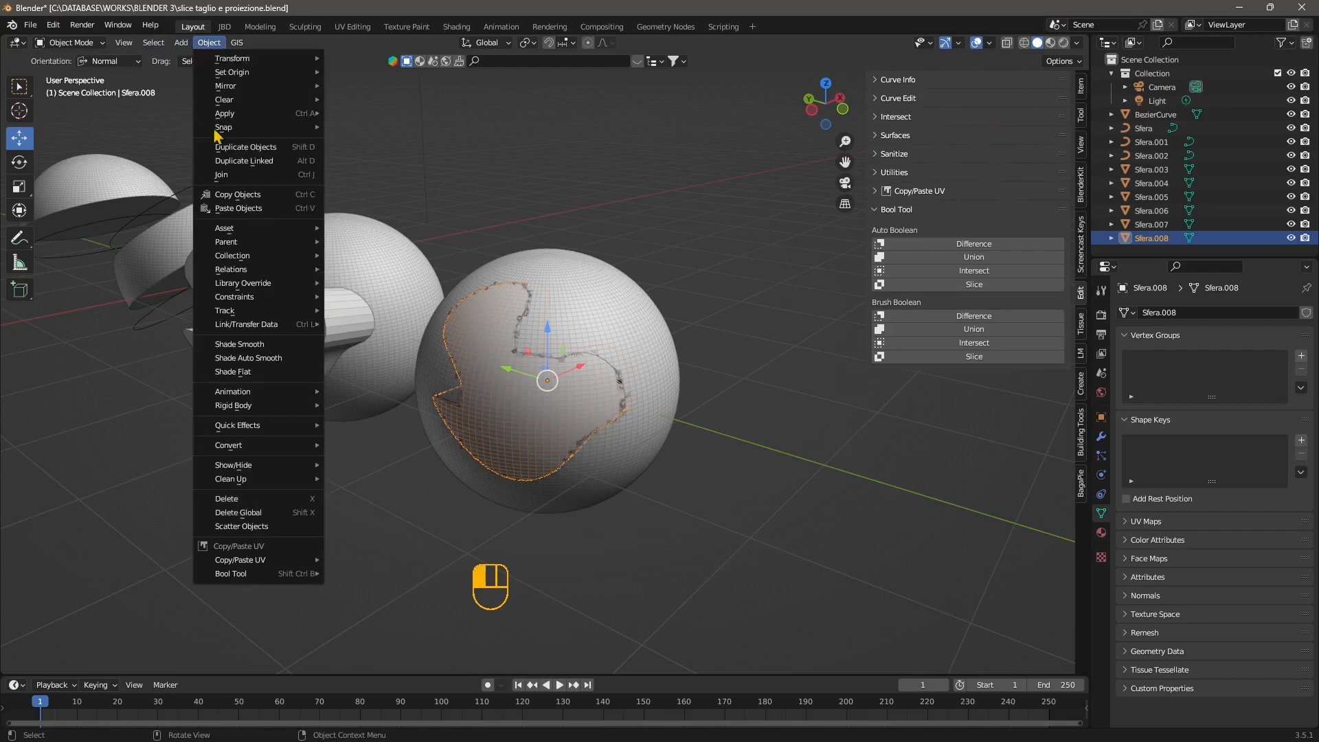
{"action": "mouse_move", "coordinate": [279, 465]}
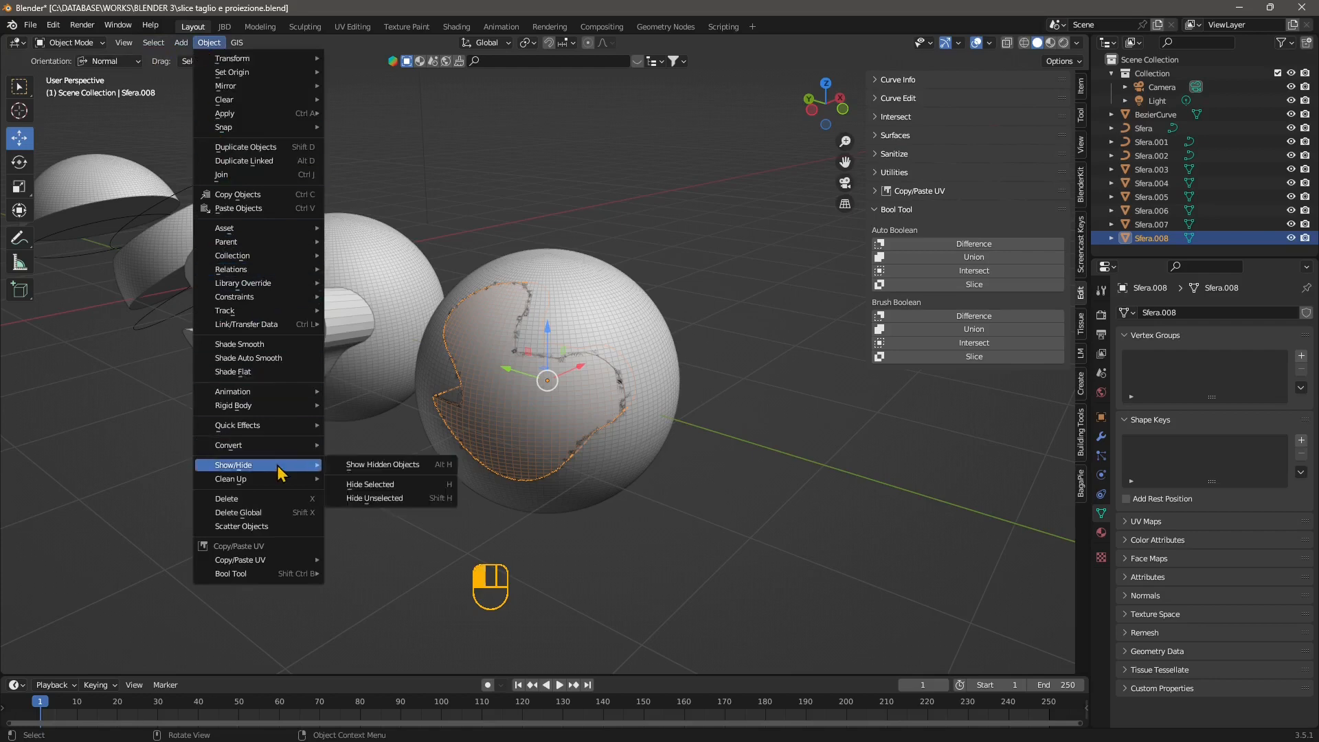
{"action": "left_click", "coordinate": [406, 513]}
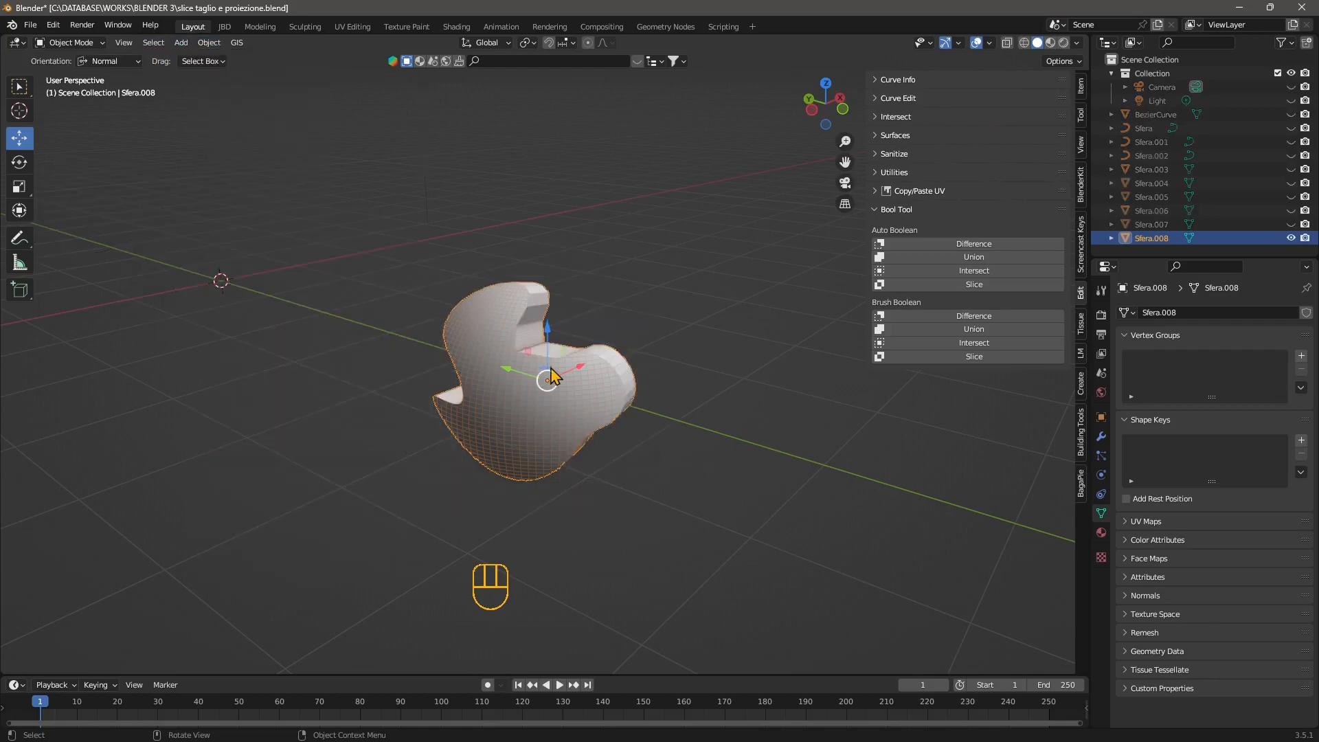
{"action": "middle_click_drag", "start_coordinate": [553, 377], "coordinate": [625, 467]}
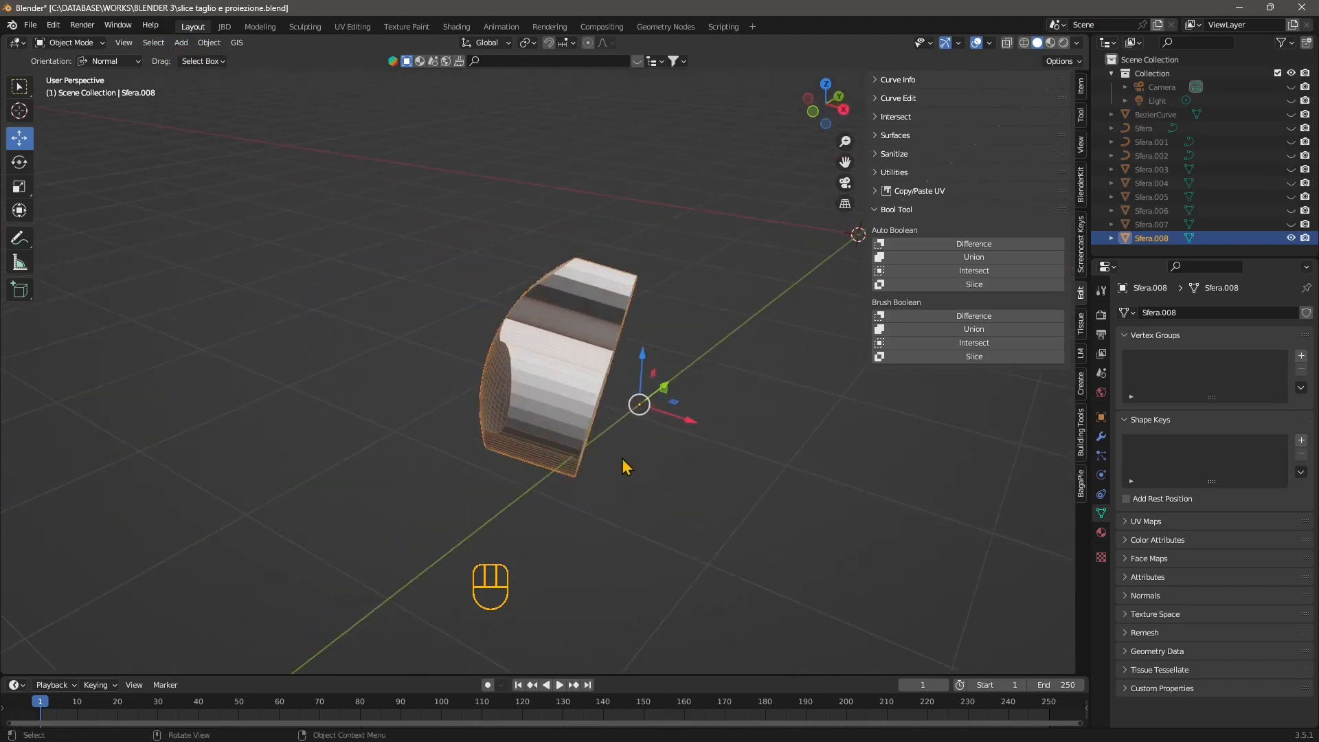
{"action": "left_click", "coordinate": [42, 45]}
{"action": "left_click", "coordinate": [62, 72]}
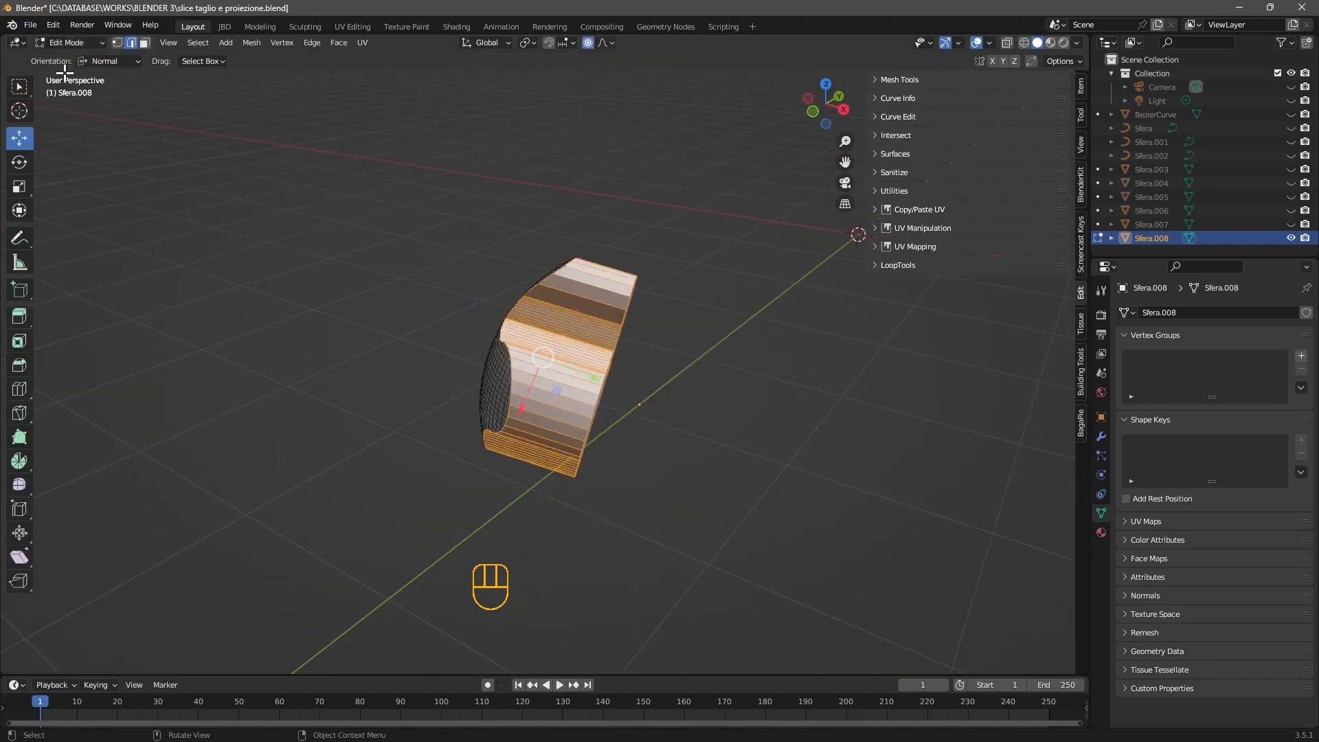
Try deleting the selected edges and faces of the piece's side walls and flat back, and undo that deletion.
{"action": "middle_click_drag", "start_coordinate": [702, 421], "coordinate": [607, 403]}
{"action": "middle_click_drag", "start_coordinate": [572, 309], "coordinate": [508, 354]}
{"action": "key", "text": "x"}
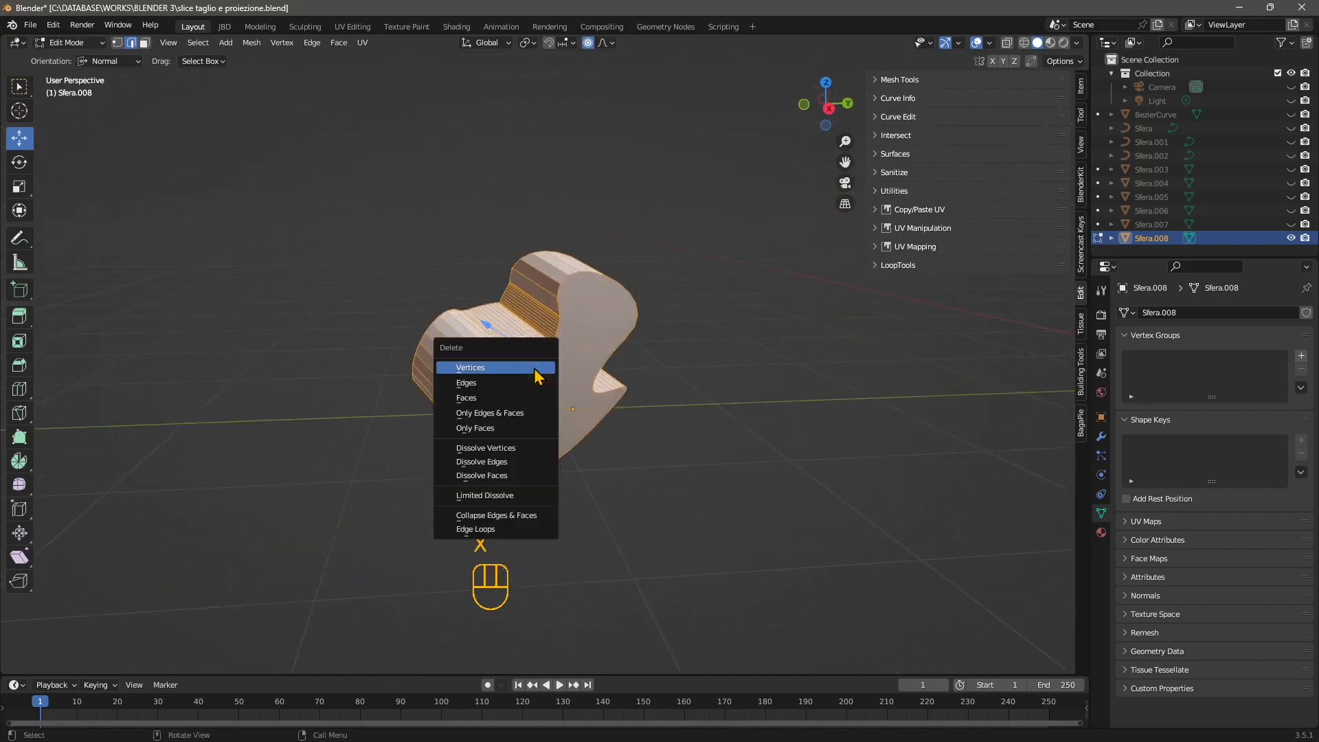
{"action": "left_click", "coordinate": [521, 420]}
{"action": "middle_click_drag", "start_coordinate": [521, 420], "coordinate": [736, 451]}
{"action": "key", "text": "ctrl+z"}
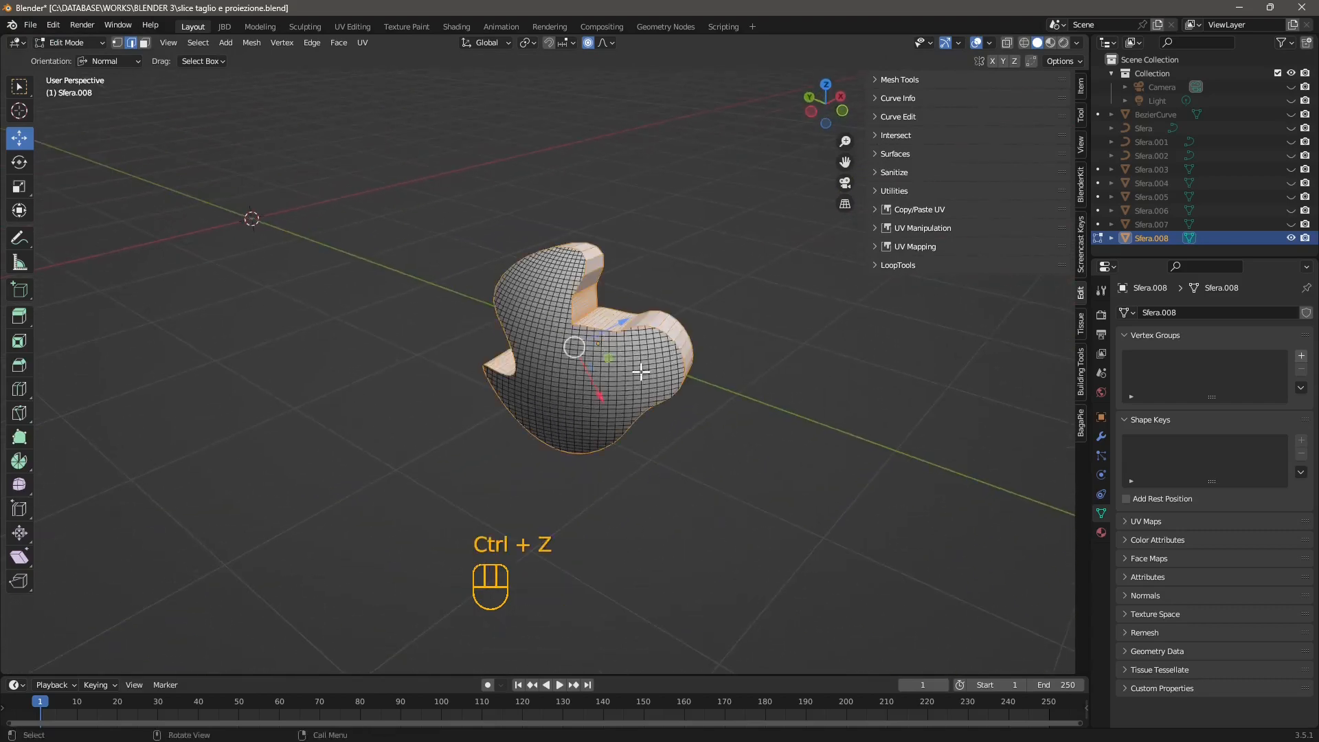
Delete only the faces of the piece's selected side walls and flat back, keeping their edges.
{"action": "middle_click_drag", "start_coordinate": [666, 406], "coordinate": [447, 352]}
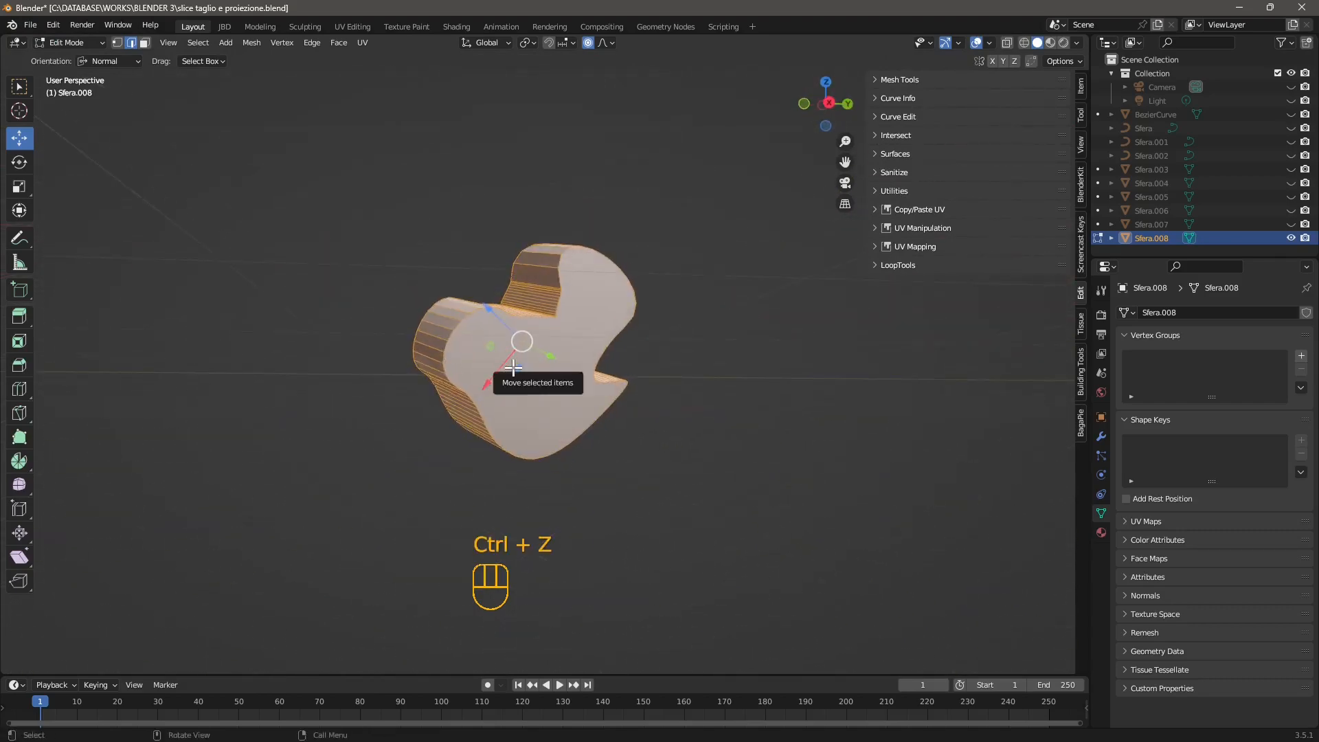
{"action": "key", "text": "x"}
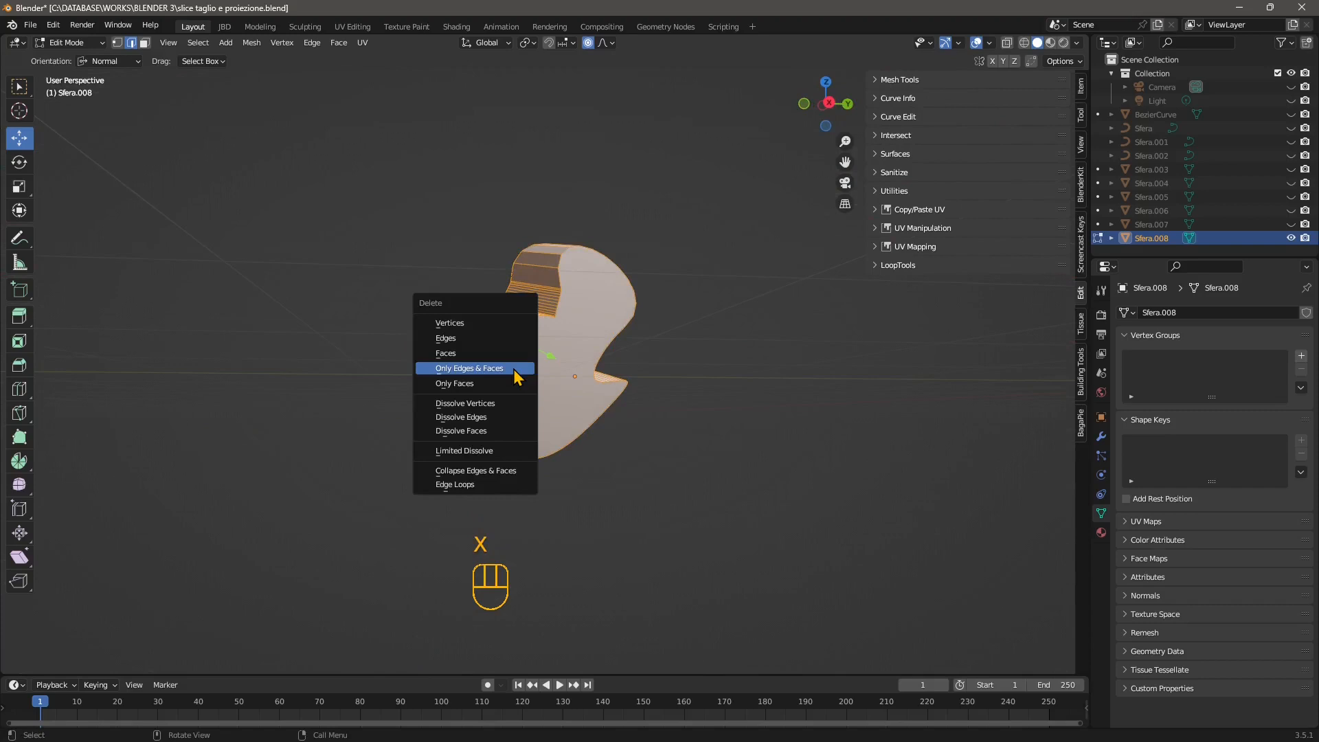
{"action": "left_click", "coordinate": [517, 385]}
{"action": "middle_click_drag", "start_coordinate": [515, 386], "coordinate": [628, 433]}
Select the outline loop at the piece's flat back in edge select mode and delete its edges.
{"action": "left_click_drag", "start_coordinate": [703, 210], "coordinate": [584, 516]}
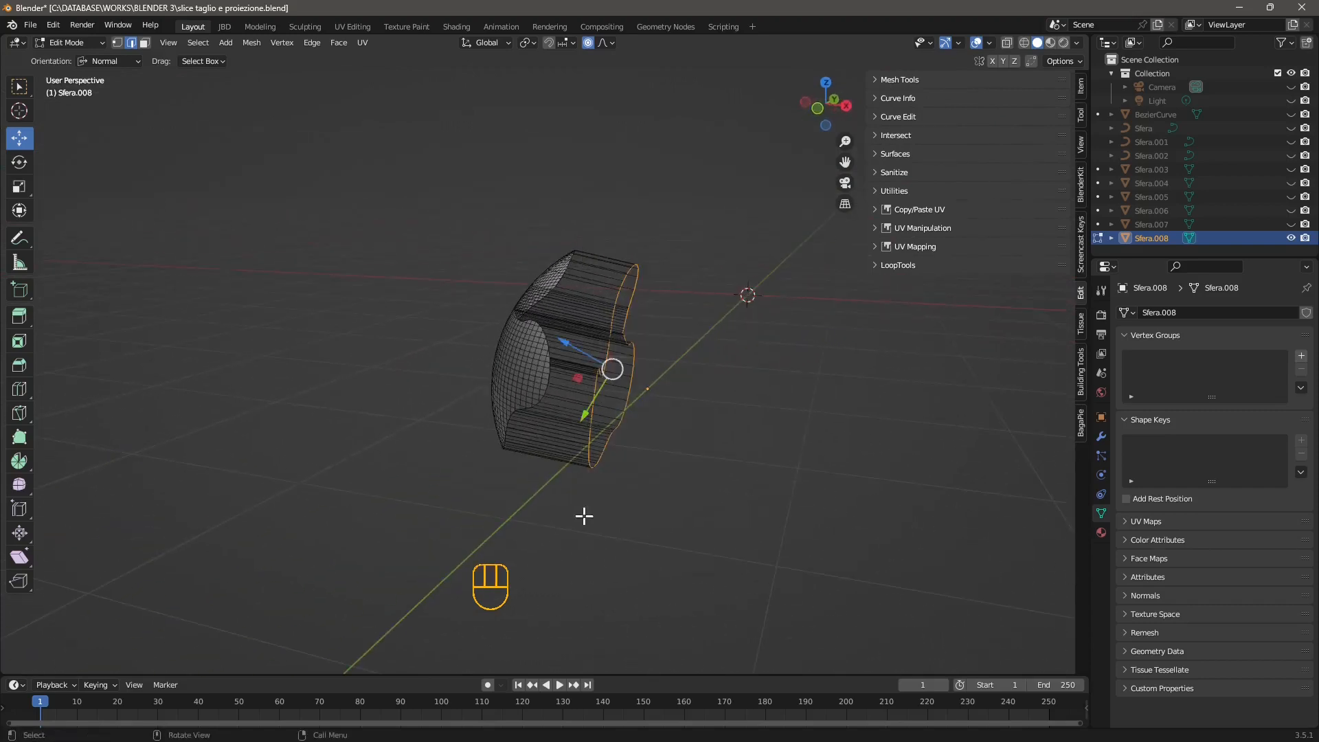
{"action": "middle_click_drag", "start_coordinate": [656, 441], "coordinate": [631, 464]}
{"action": "key", "text": "x"}
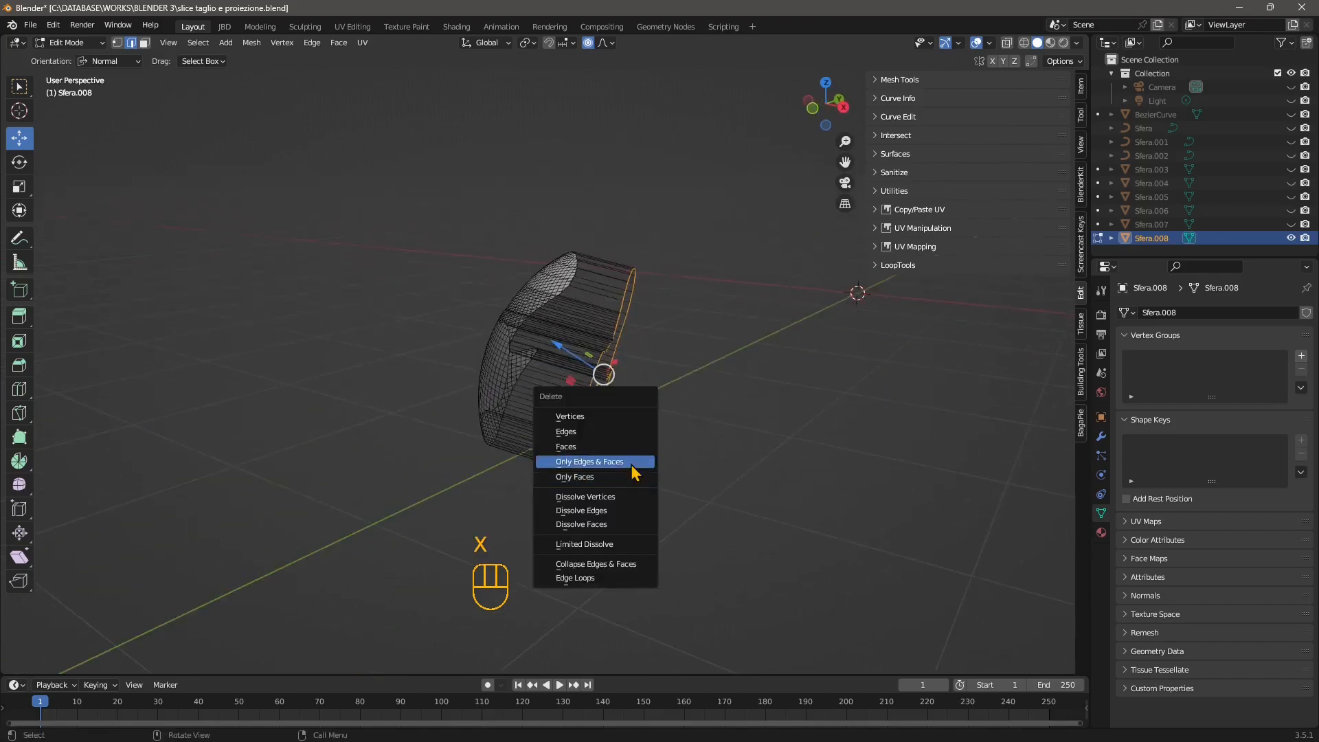
{"action": "middle_click_drag", "start_coordinate": [621, 315], "coordinate": [609, 374]}
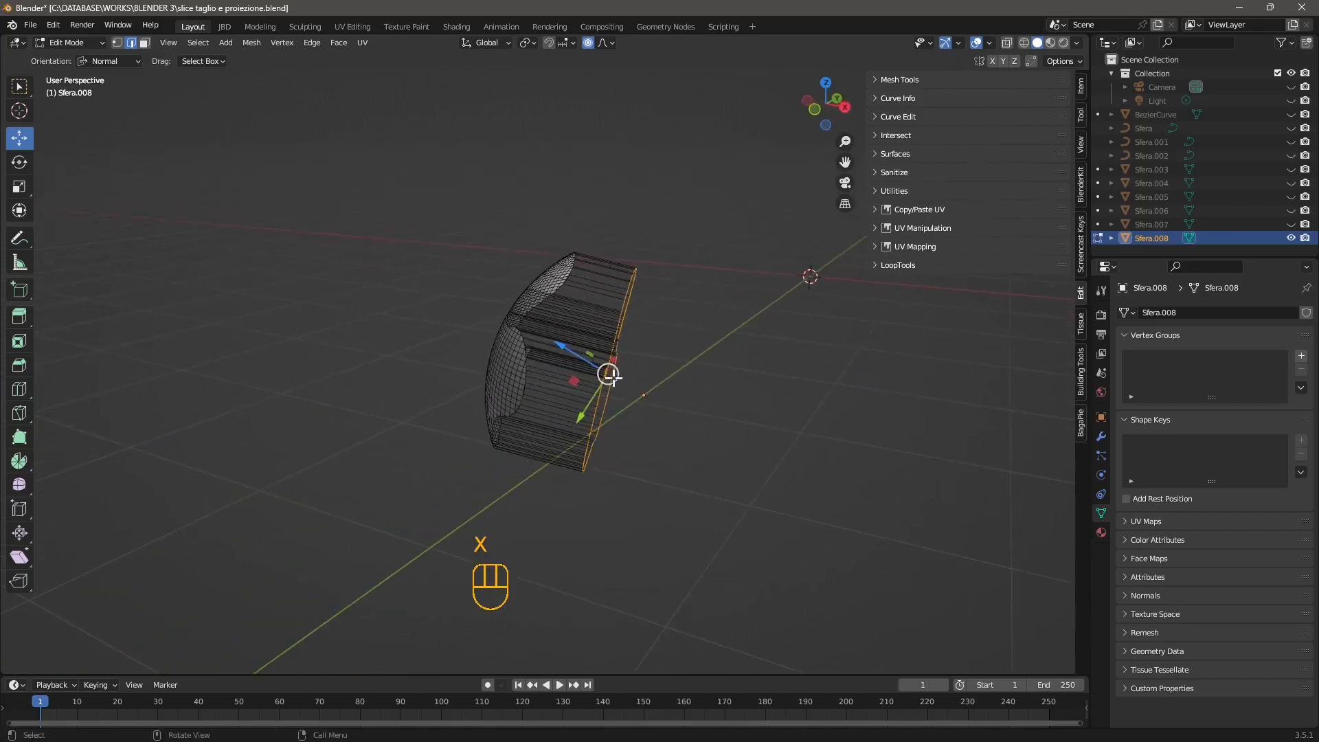
{"action": "key", "text": "x"}
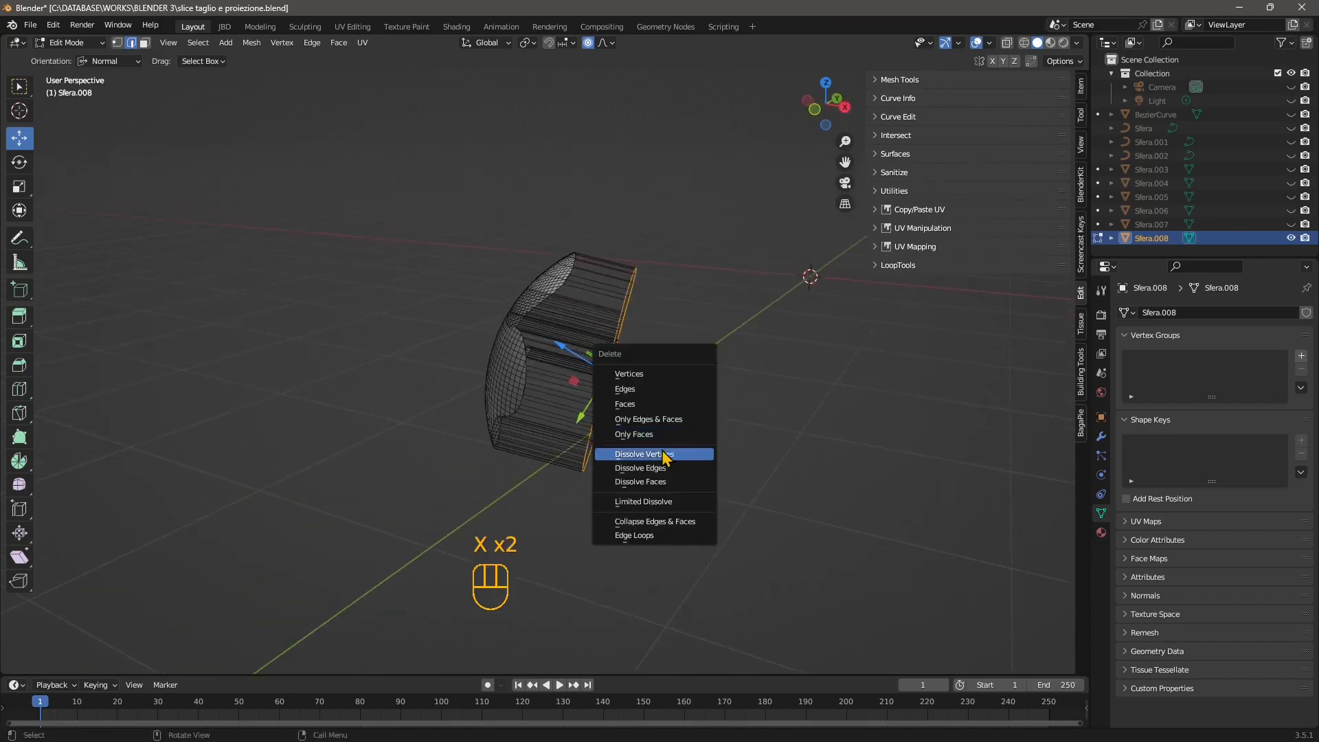
{"action": "left_click", "coordinate": [636, 388]}
Select one of the leftover straight edges running back from the curved patch and delete that edge.
{"action": "middle_click_drag", "start_coordinate": [666, 295], "coordinate": [677, 254]}
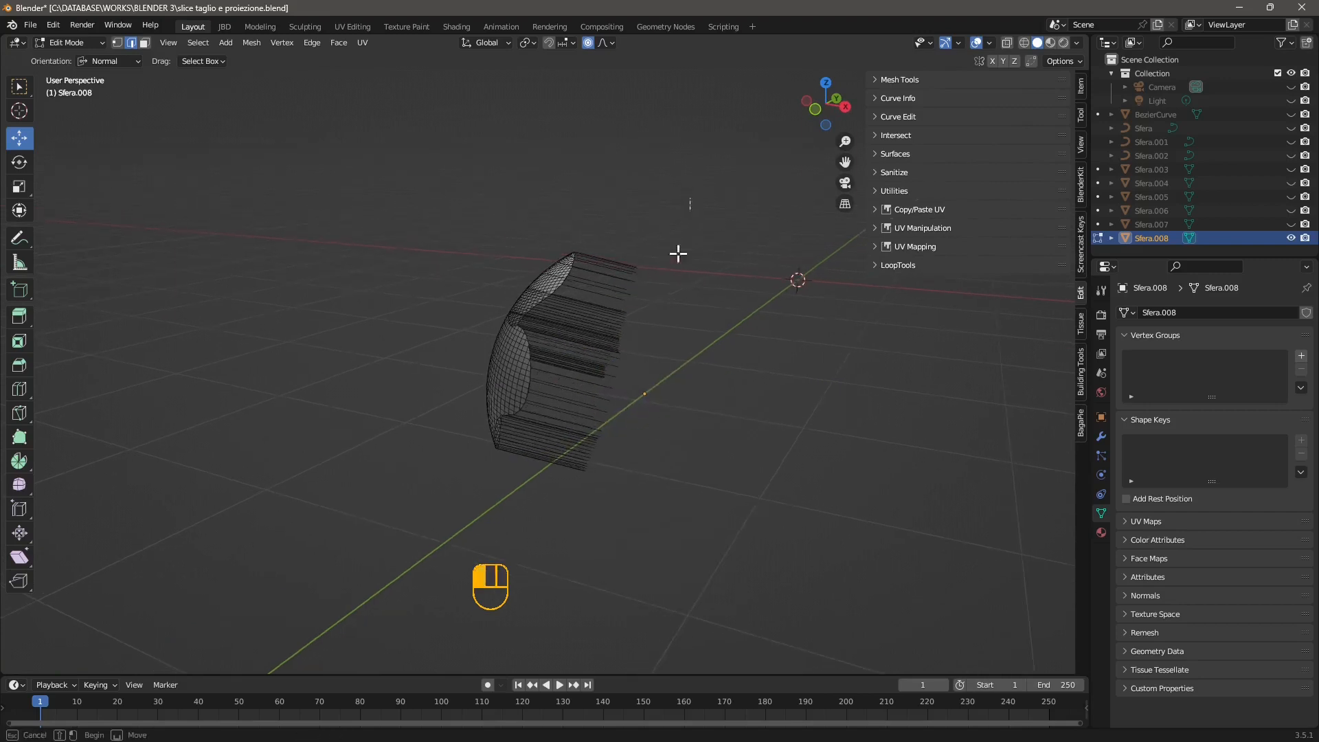
{"action": "left_click_drag", "start_coordinate": [648, 200], "coordinate": [591, 509]}
{"action": "mouse_move", "coordinate": [630, 397]}
{"action": "middle_mouse_down"}
{"action": "mouse_move", "coordinate": [628, 418]}
{"action": "mouse_move", "coordinate": [651, 135]}
{"action": "mouse_move", "coordinate": [686, 522]}
{"action": "middle_mouse_up"}
{"action": "middle_click_drag", "start_coordinate": [711, 436], "coordinate": [705, 373]}
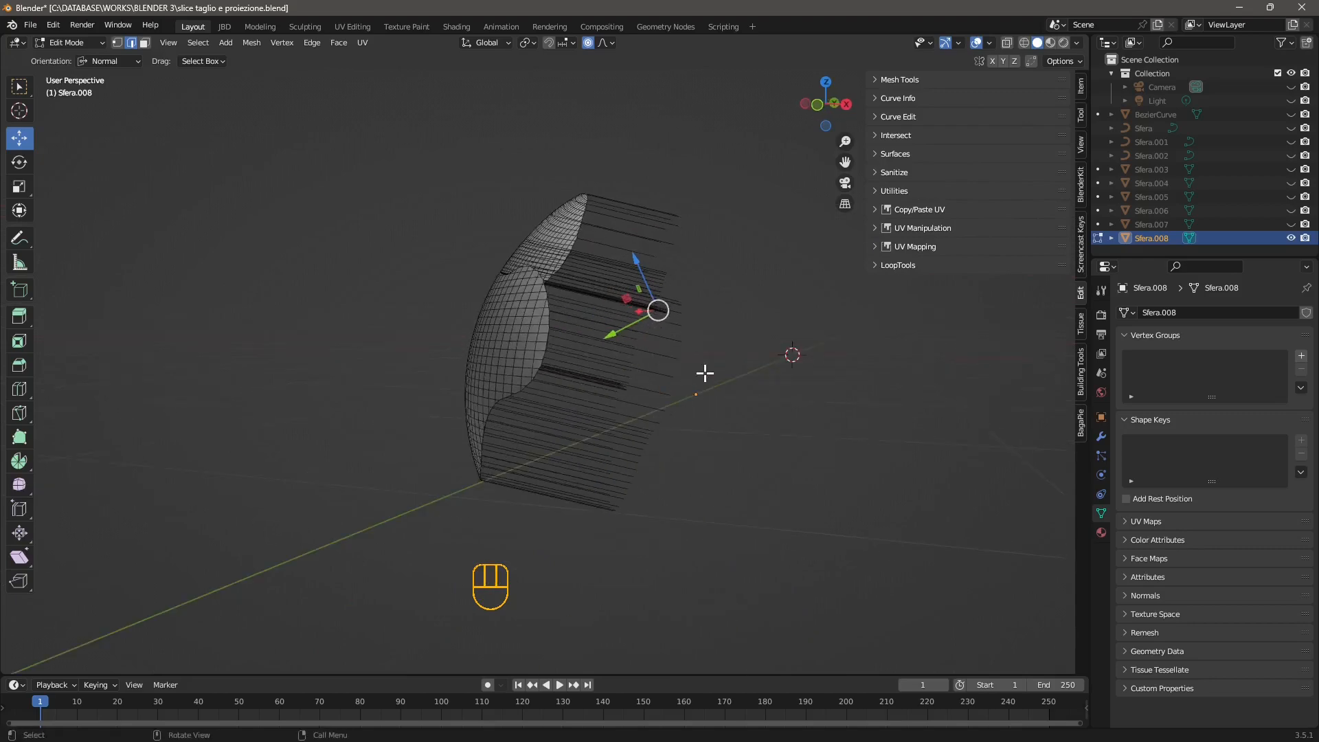
{"action": "left_click", "coordinate": [647, 320]}
{"action": "key", "text": "x"}
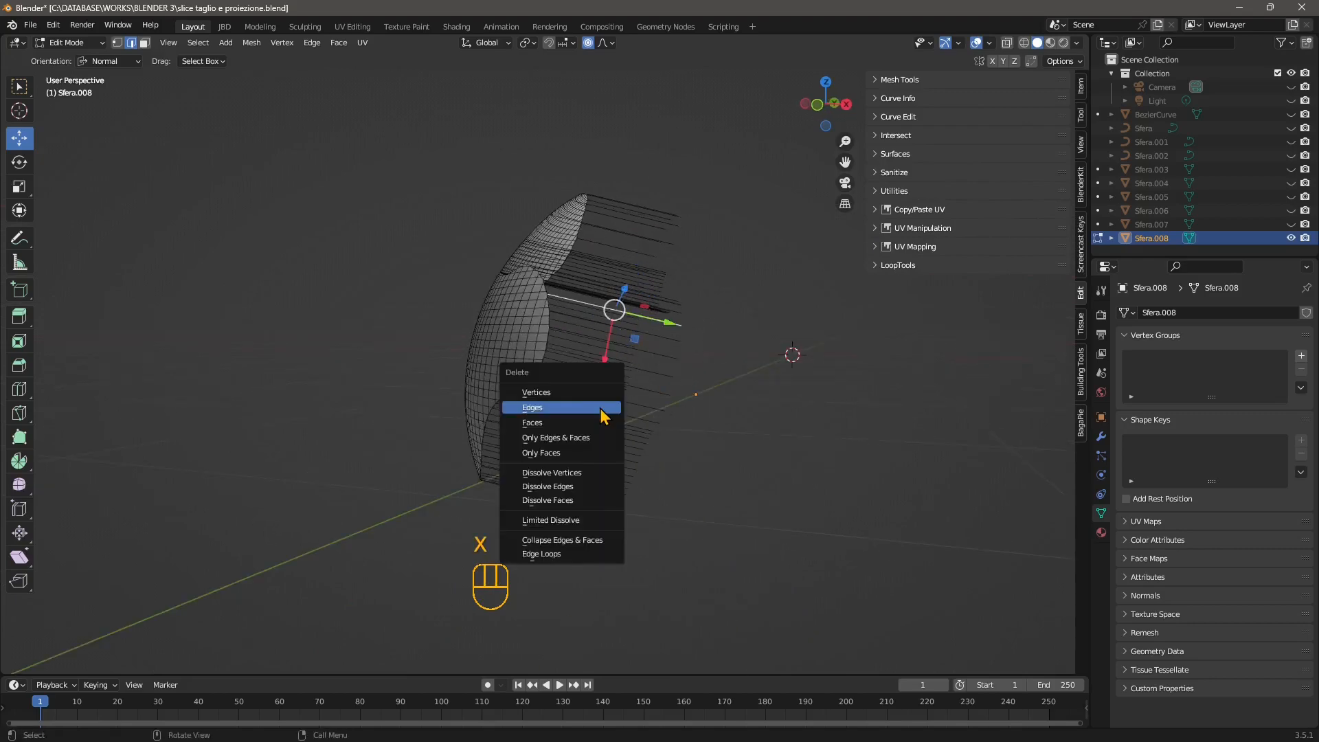
{"action": "left_click", "coordinate": [602, 412]}
{"action": "middle_click_drag", "start_coordinate": [618, 366], "coordinate": [624, 412]}
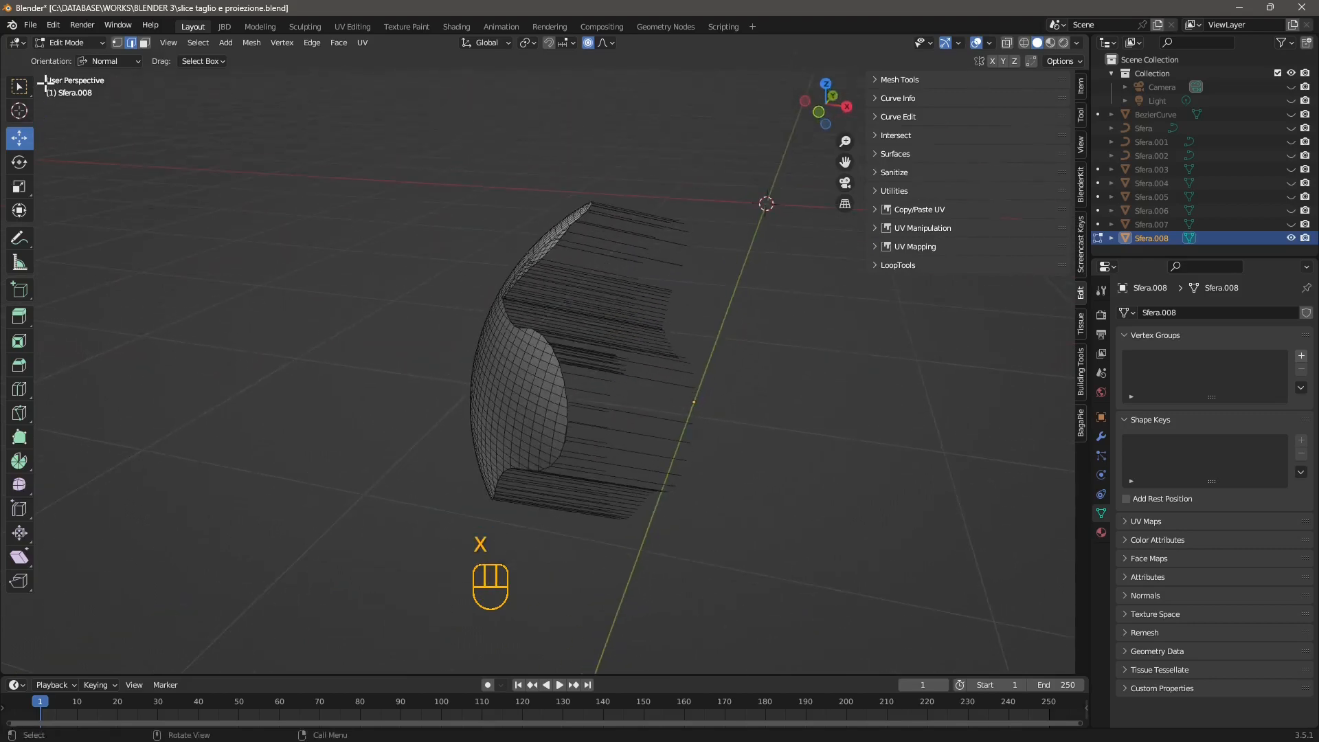
Circle-select the bundle of leftover straight edges behind the curved patch with radius 25 and delete them.
{"action": "mouse_move", "coordinate": [27, 85]}
{"action": "left_mouse_down"}
{"action": "mouse_move", "coordinate": [80, 121]}
{"action": "mouse_move", "coordinate": [82, 146]}
{"action": "left_mouse_up"}
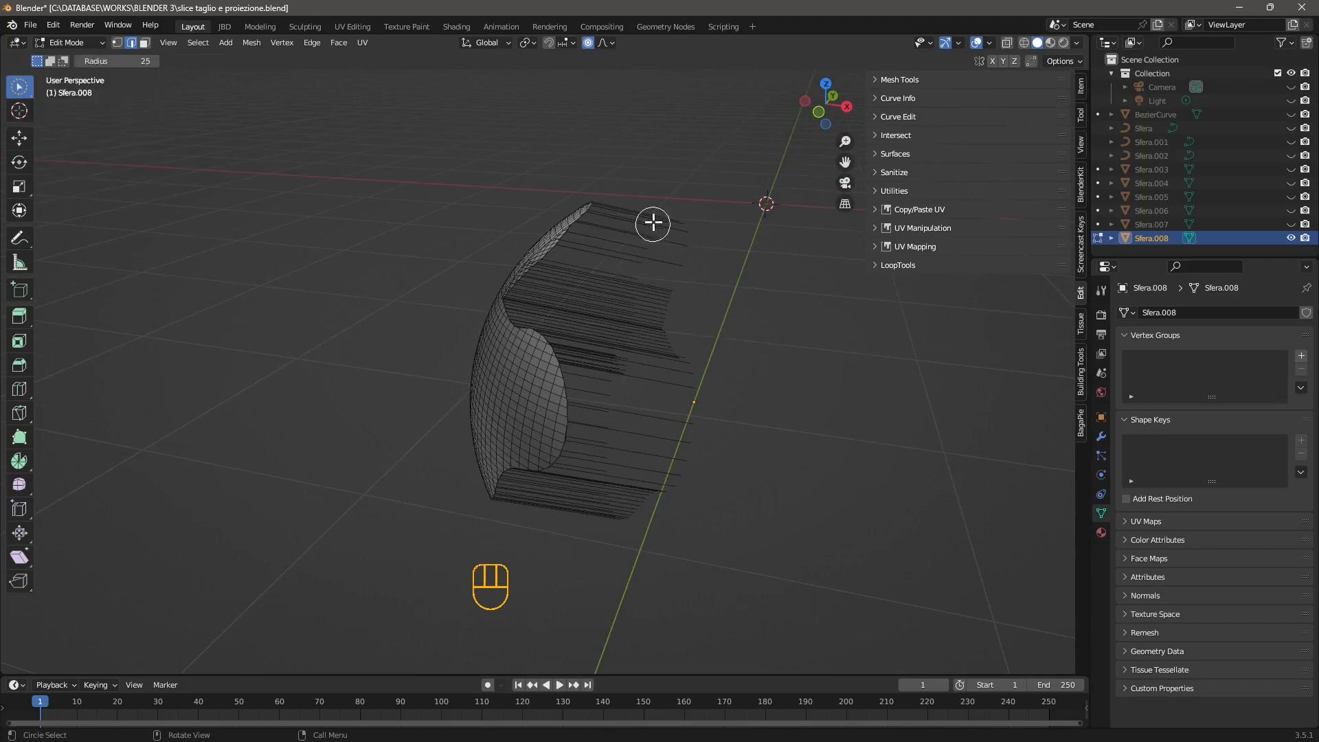
{"action": "left_click_drag", "start_coordinate": [654, 221], "coordinate": [588, 518]}
{"action": "key", "text": "x"}
{"action": "left_click", "coordinate": [582, 518]}
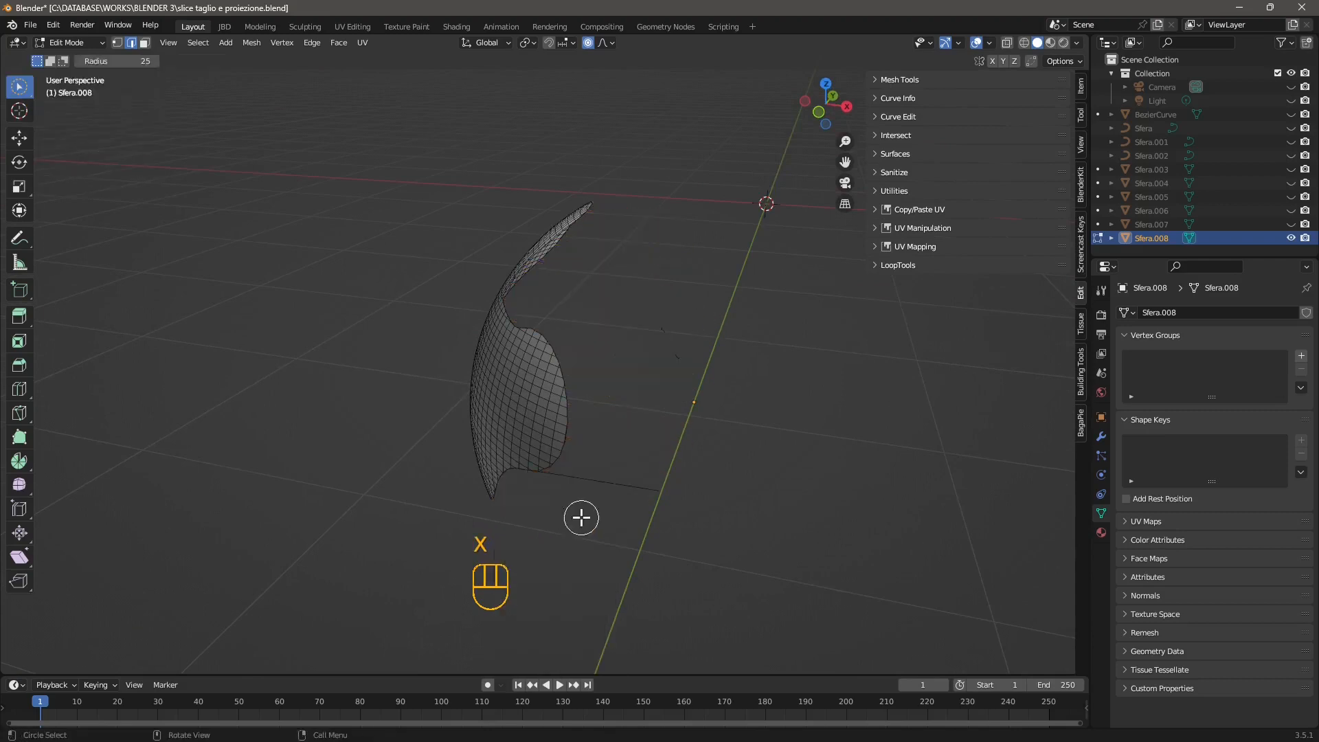
Delete the last straight edge still attached to the curved patch and the stray remnants floating behind it.
{"action": "middle_click_drag", "start_coordinate": [580, 518], "coordinate": [553, 297]}
{"action": "middle_click_drag", "start_coordinate": [677, 420], "coordinate": [620, 412]}
{"action": "key", "text": "x"}
{"action": "left_click", "coordinate": [622, 411]}
{"action": "key", "text": "x"}
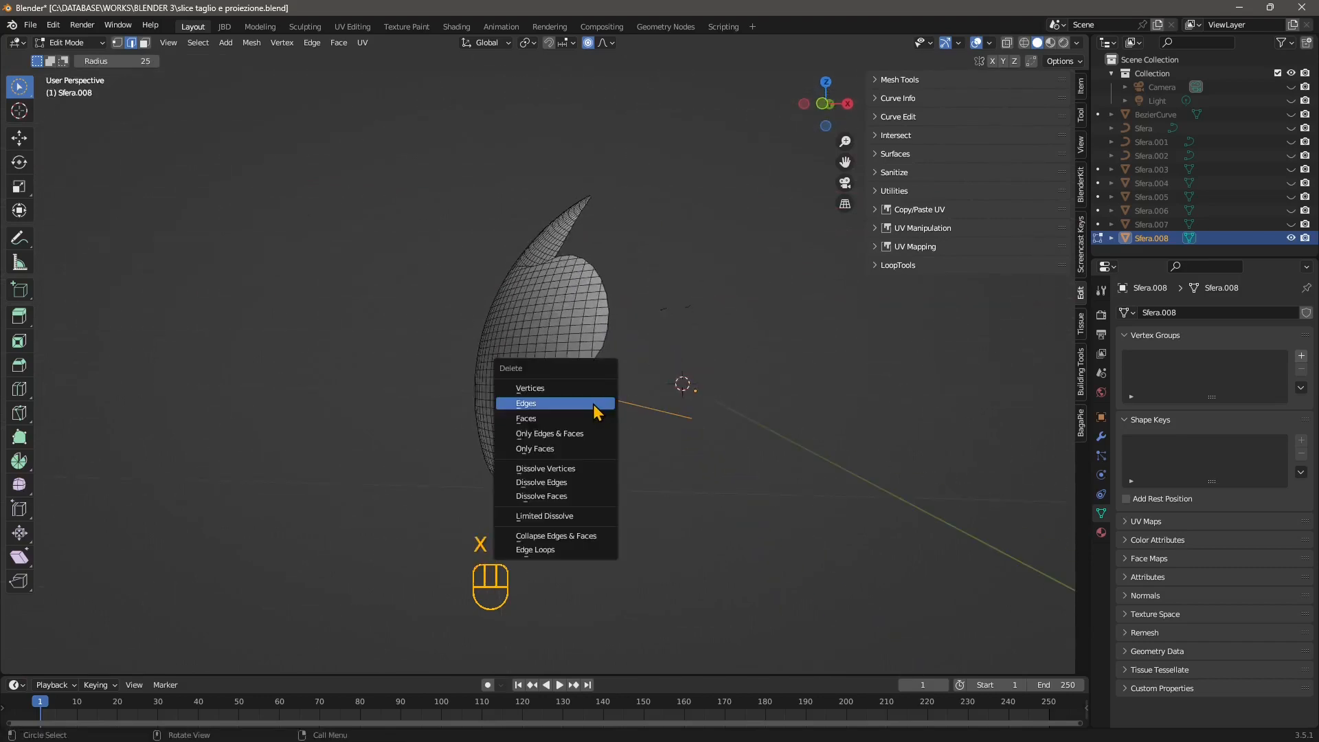
{"action": "left_click", "coordinate": [595, 407]}
{"action": "middle_click_drag", "start_coordinate": [512, 426], "coordinate": [538, 353]}
{"action": "key", "text": "x"}
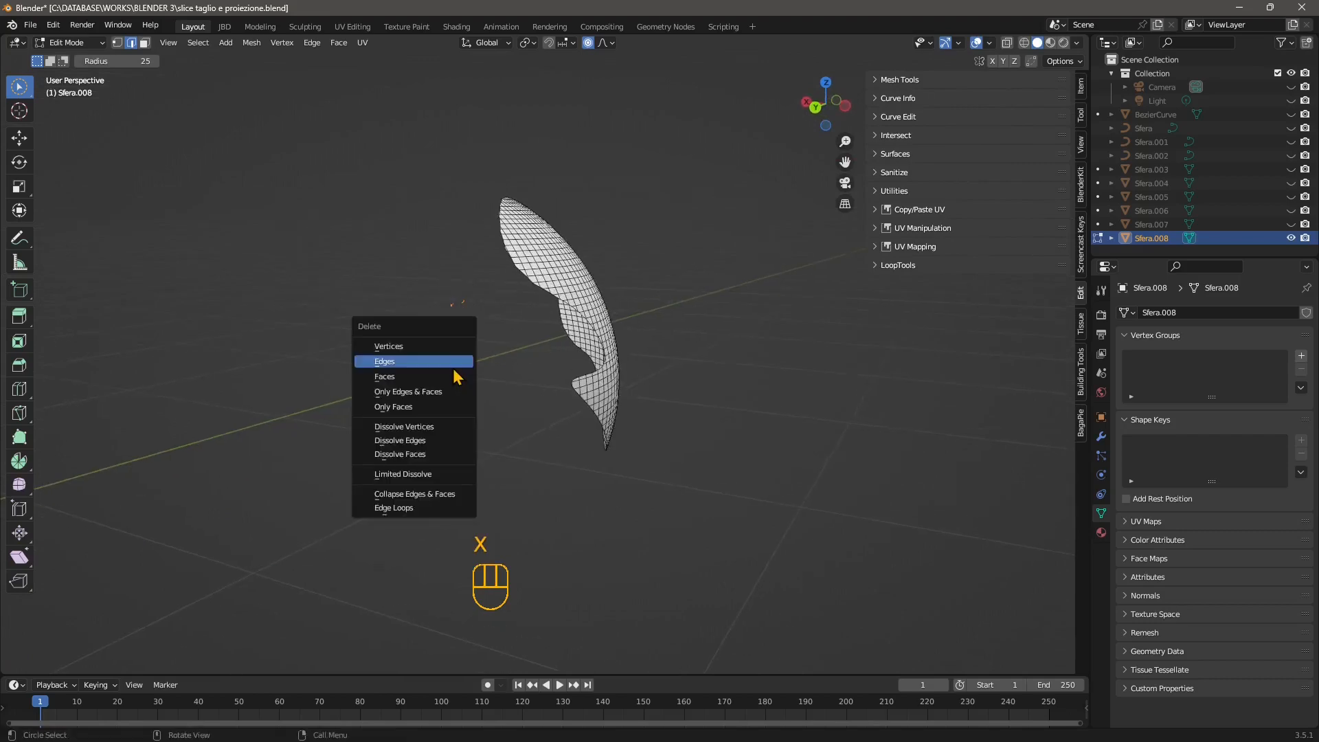
{"action": "left_click", "coordinate": [450, 371]}
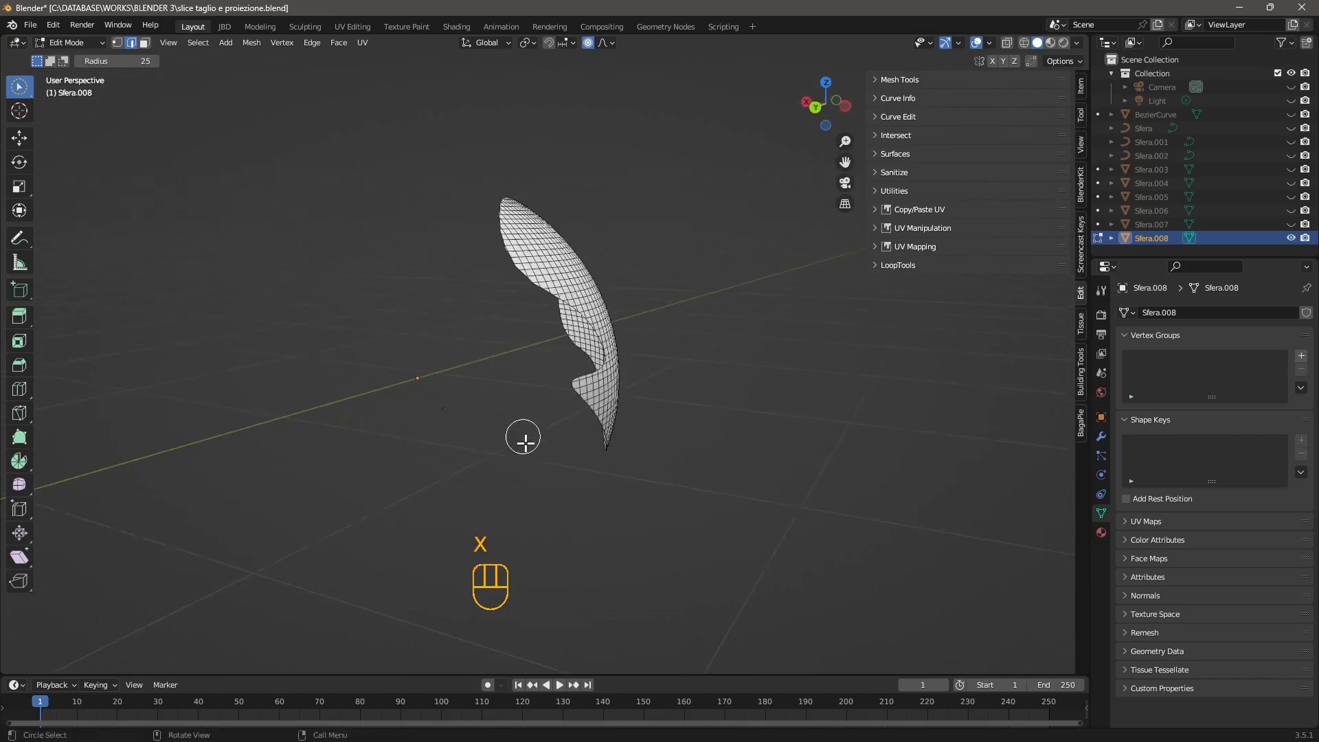
Select the curved patch's inner mesh edges with Select Sharp Edges, setting the sharpness to 1°.
{"action": "middle_click_drag", "start_coordinate": [525, 439], "coordinate": [387, 448]}
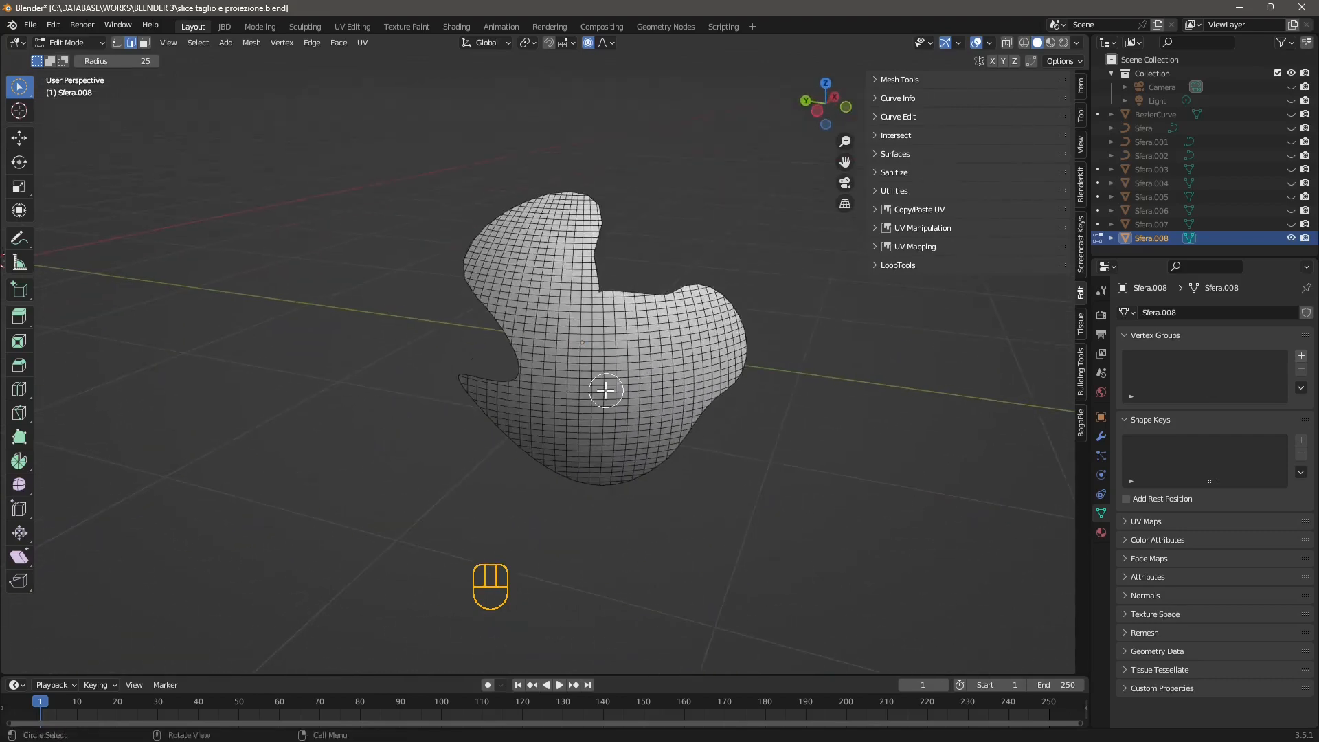
{"action": "middle_click_drag", "start_coordinate": [604, 389], "coordinate": [567, 377]}
{"action": "mouse_move", "coordinate": [567, 377]}
{"action": "left_mouse_down"}
{"action": "mouse_move", "coordinate": [595, 404]}
{"action": "mouse_move", "coordinate": [680, 371]}
{"action": "mouse_move", "coordinate": [557, 327]}
{"action": "mouse_move", "coordinate": [576, 450]}
{"action": "left_mouse_up"}
{"action": "left_click", "coordinate": [424, 424]}
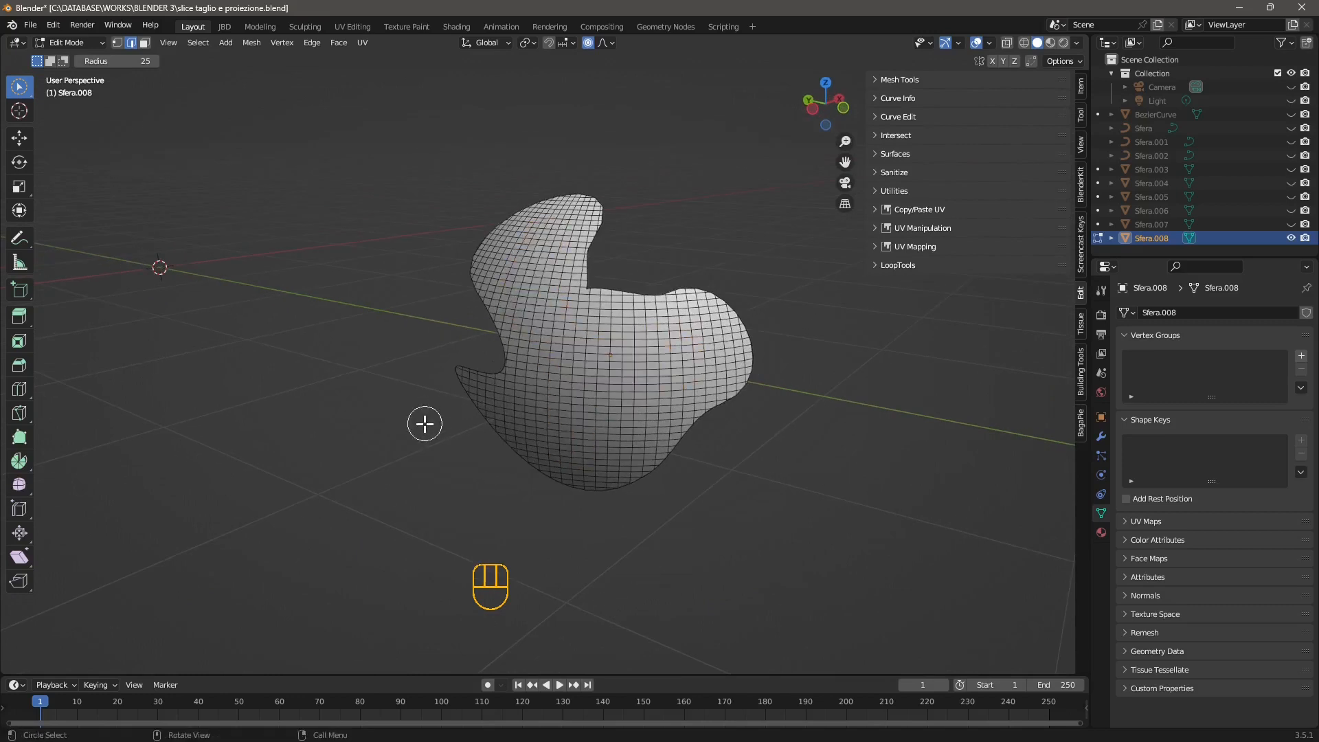
{"action": "middle_click_drag", "start_coordinate": [474, 477], "coordinate": [463, 474]}
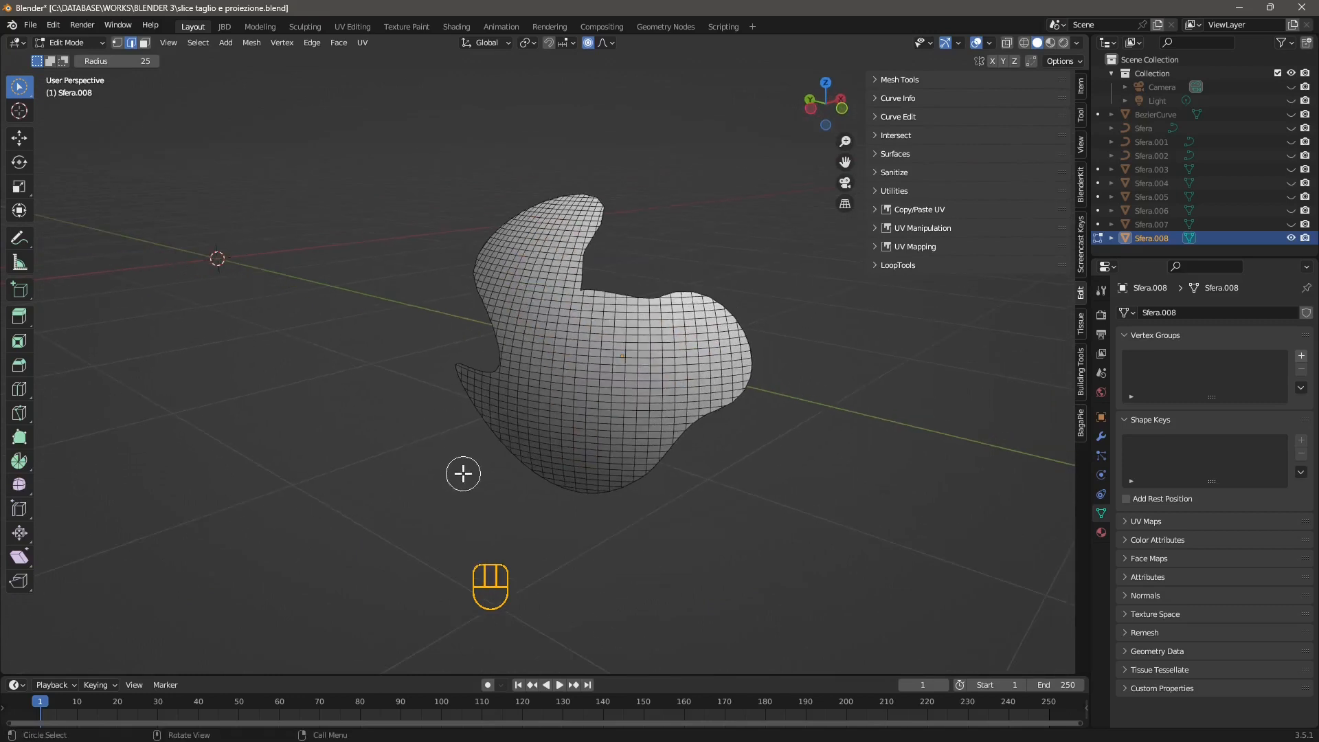
{"action": "left_click", "coordinate": [197, 43]}
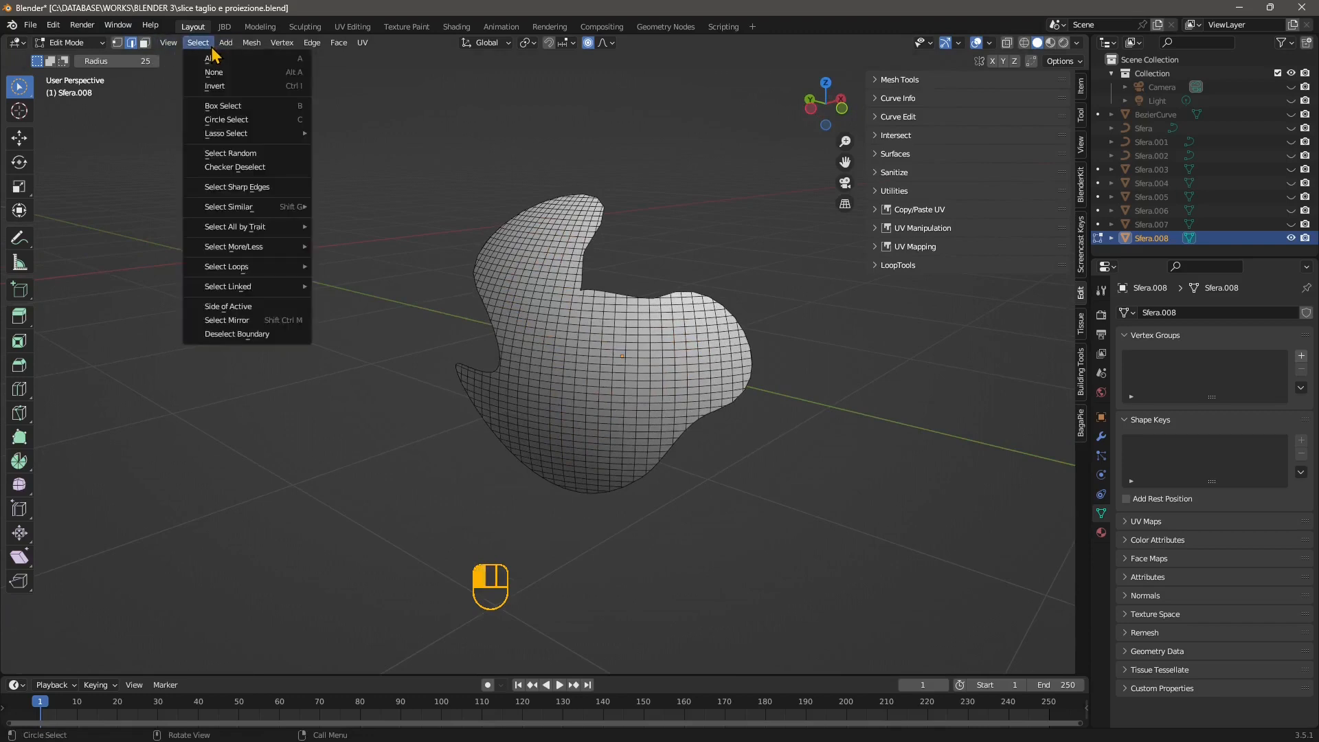
{"action": "left_click", "coordinate": [242, 187]}
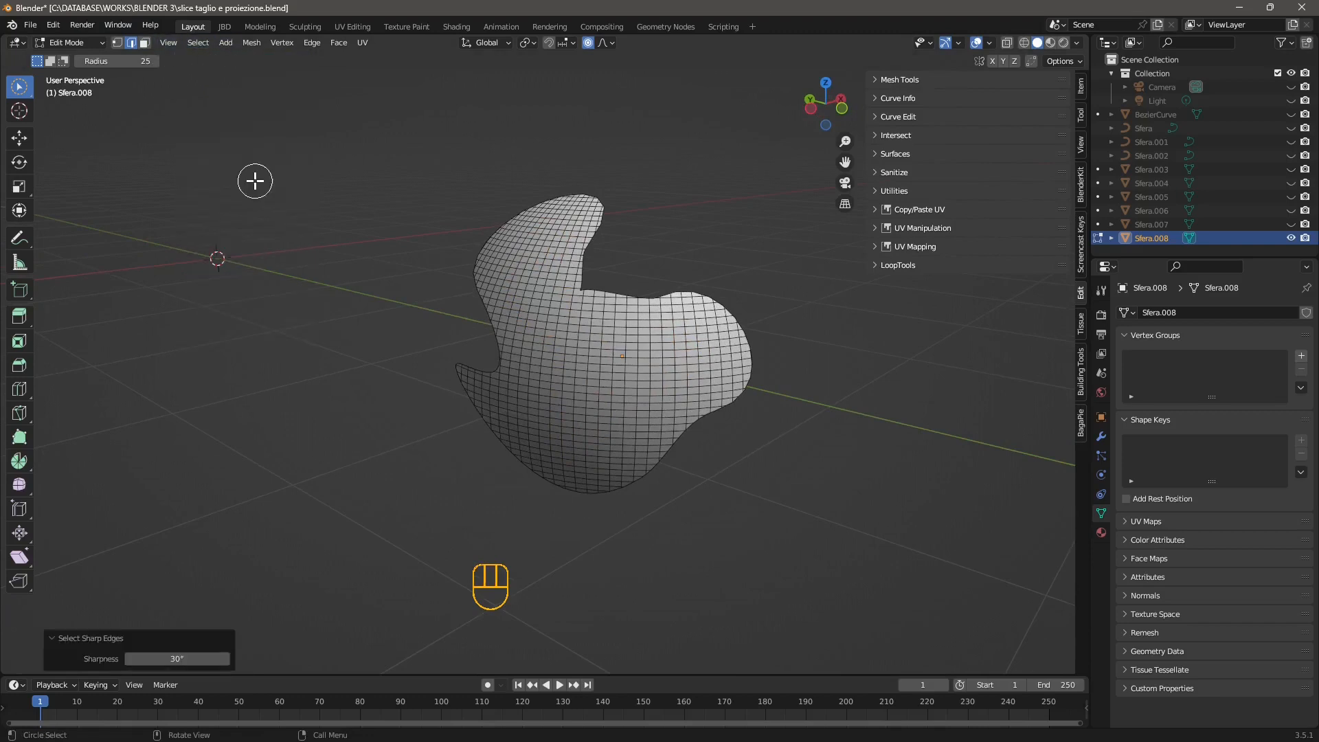
{"action": "left_click", "coordinate": [182, 661]}
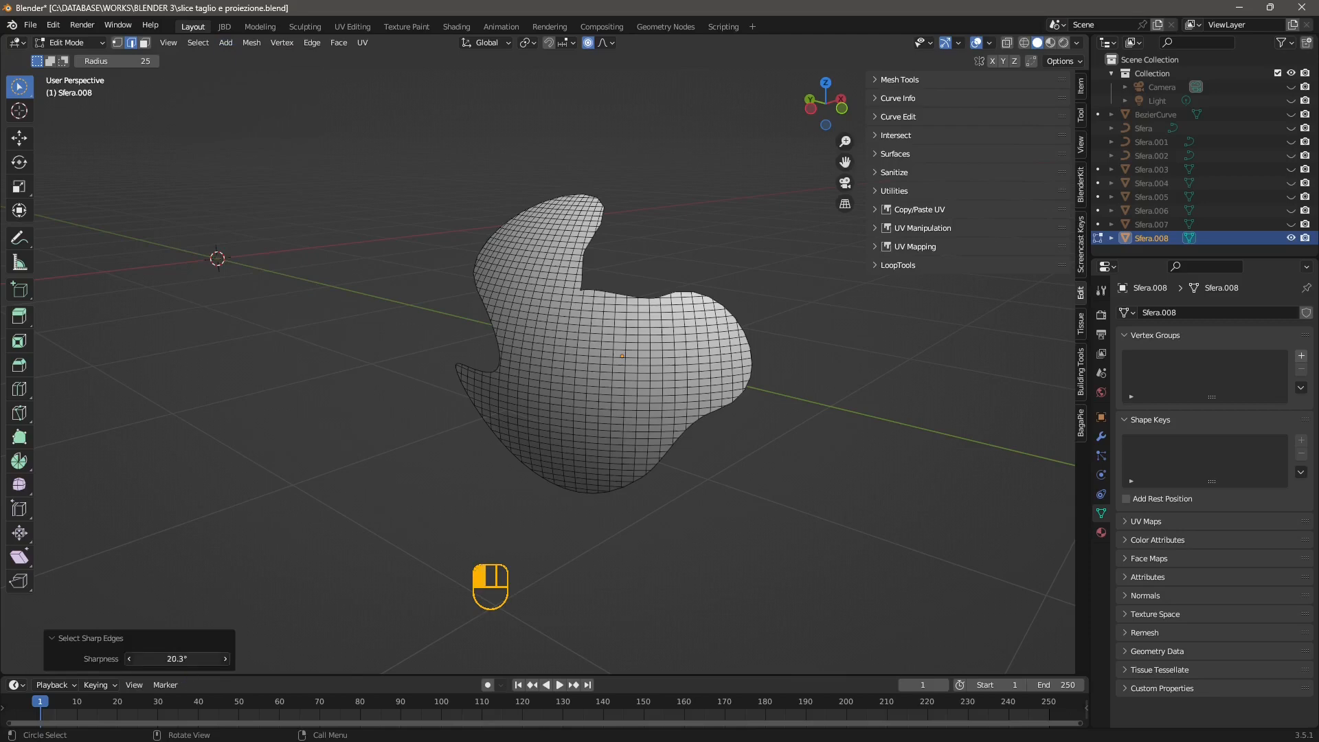
{"action": "type", "text": "1"}
{"action": "key", "text": "Return"}
Delete the patch's selected inner edges and faces, leaving only the boundary outline, and return to Object Mode.
{"action": "middle_click_drag", "start_coordinate": [622, 374], "coordinate": [523, 316]}
{"action": "middle_click_drag", "start_coordinate": [545, 392], "coordinate": [548, 392]}
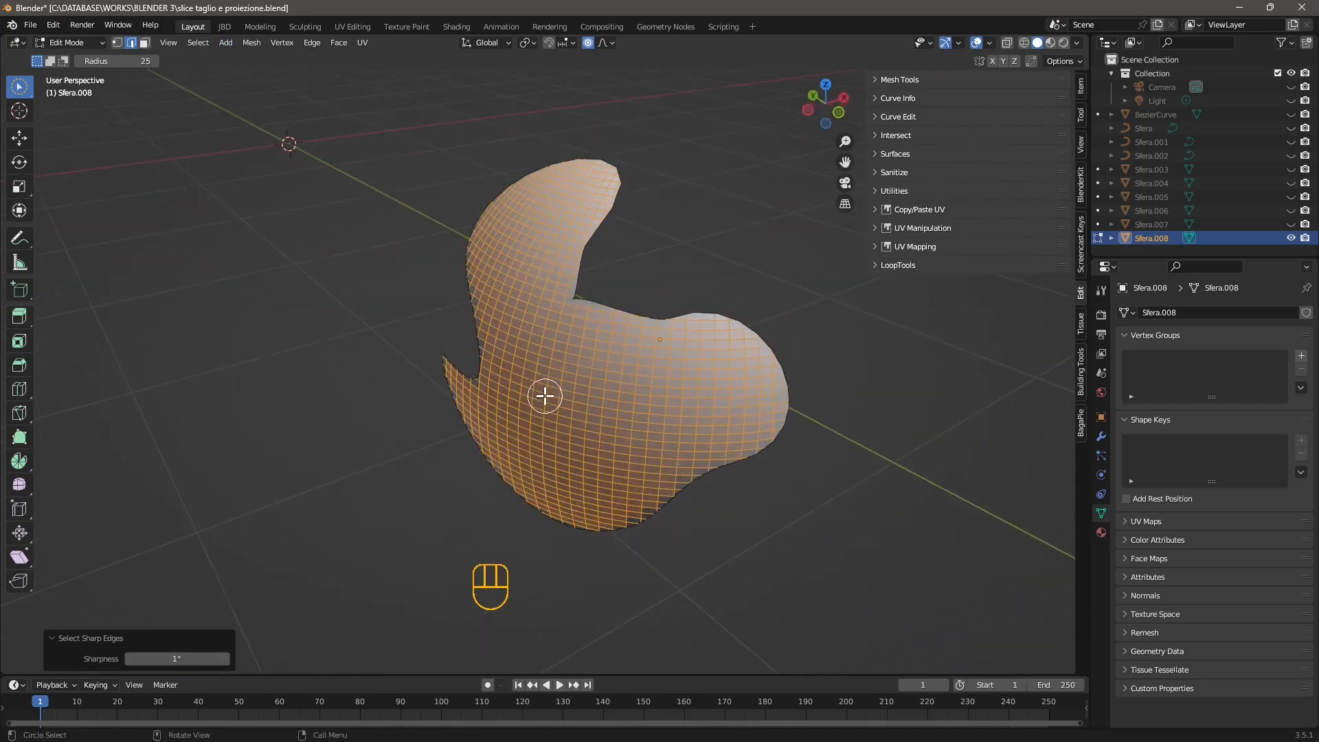
{"action": "key", "text": "x"}
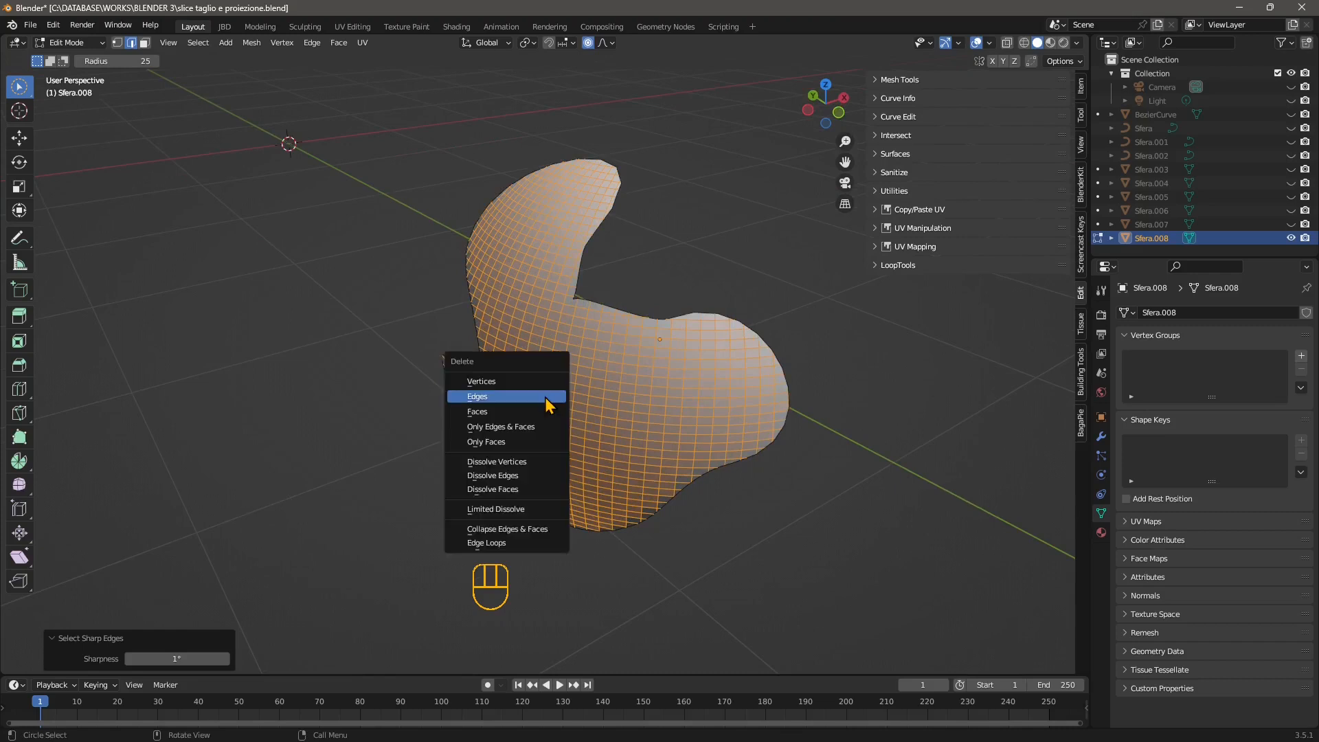
{"action": "left_click", "coordinate": [499, 432]}
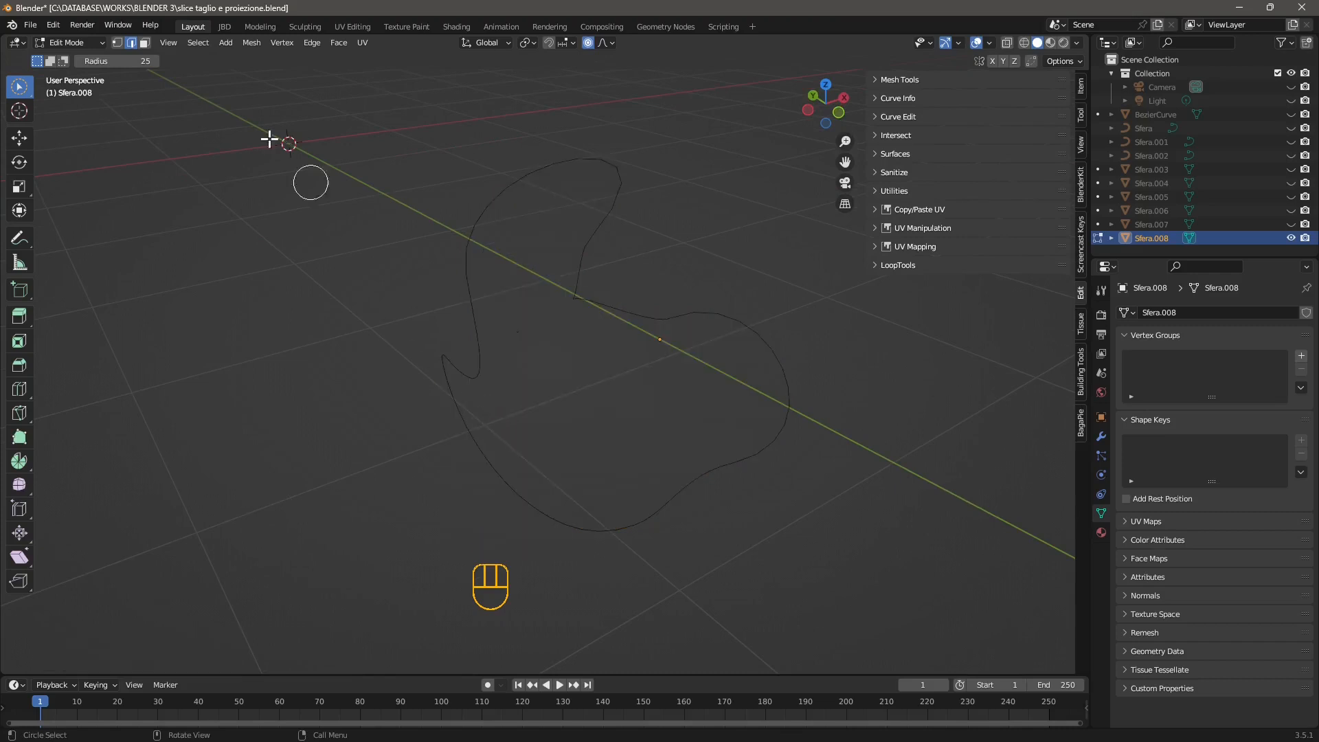
{"action": "left_click", "coordinate": [68, 44]}
{"action": "left_click", "coordinate": [68, 58]}
{"action": "middle_click_drag", "start_coordinate": [359, 338], "coordinate": [429, 324]}
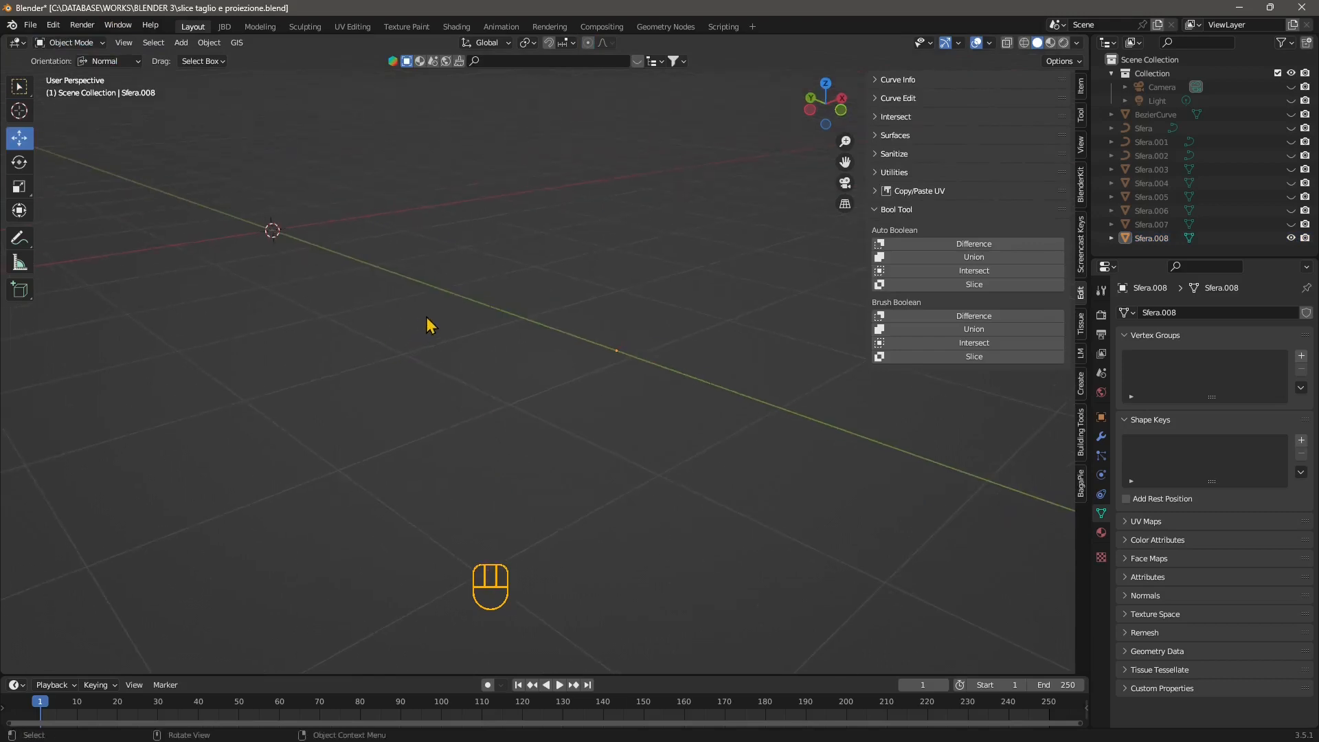
Select the extracted outline, then unhide the intact sphere Sfera.006 to view both together.
{"action": "left_click", "coordinate": [577, 288]}
{"action": "middle_click_drag", "start_coordinate": [539, 351], "coordinate": [544, 392]}
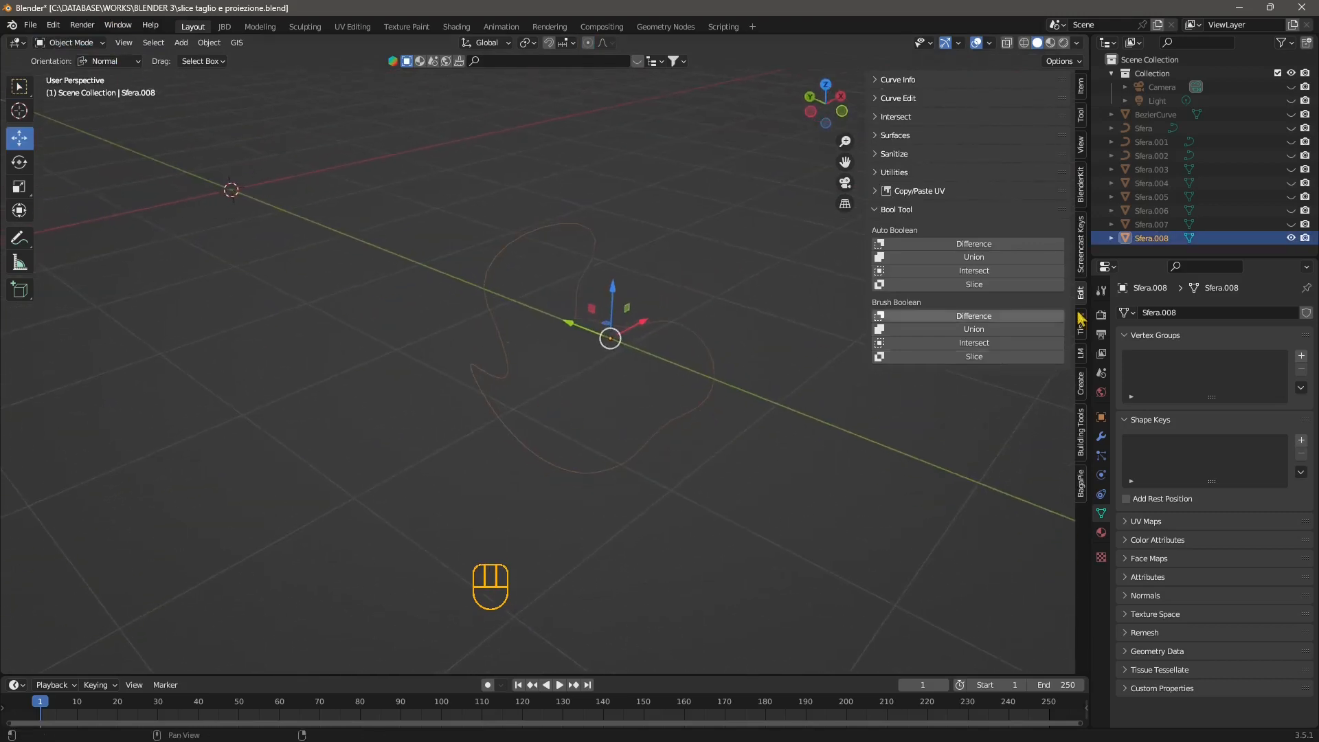
{"action": "left_click", "coordinate": [1291, 225]}
{"action": "left_click", "coordinate": [1291, 225]}
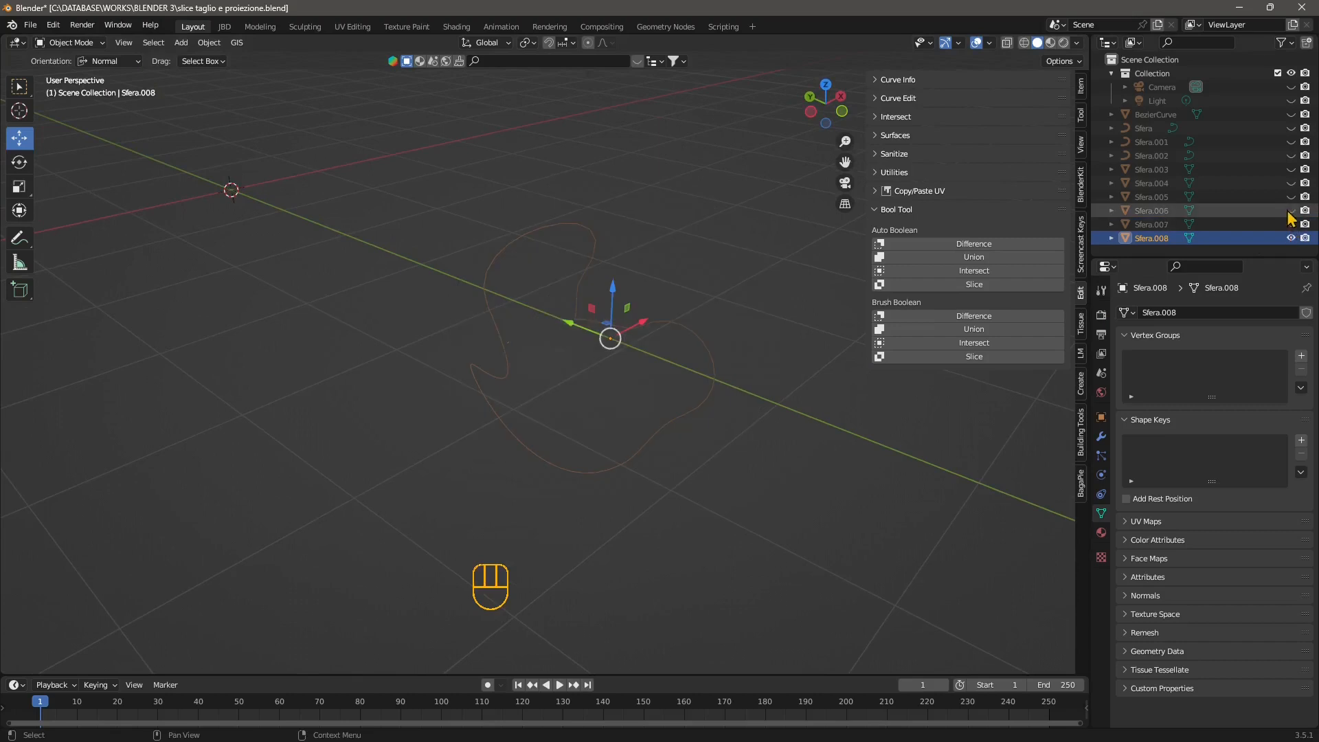
{"action": "left_click", "coordinate": [1291, 210]}
{"action": "left_click", "coordinate": [648, 530]}
{"action": "middle_click_drag", "start_coordinate": [649, 530], "coordinate": [604, 501]}
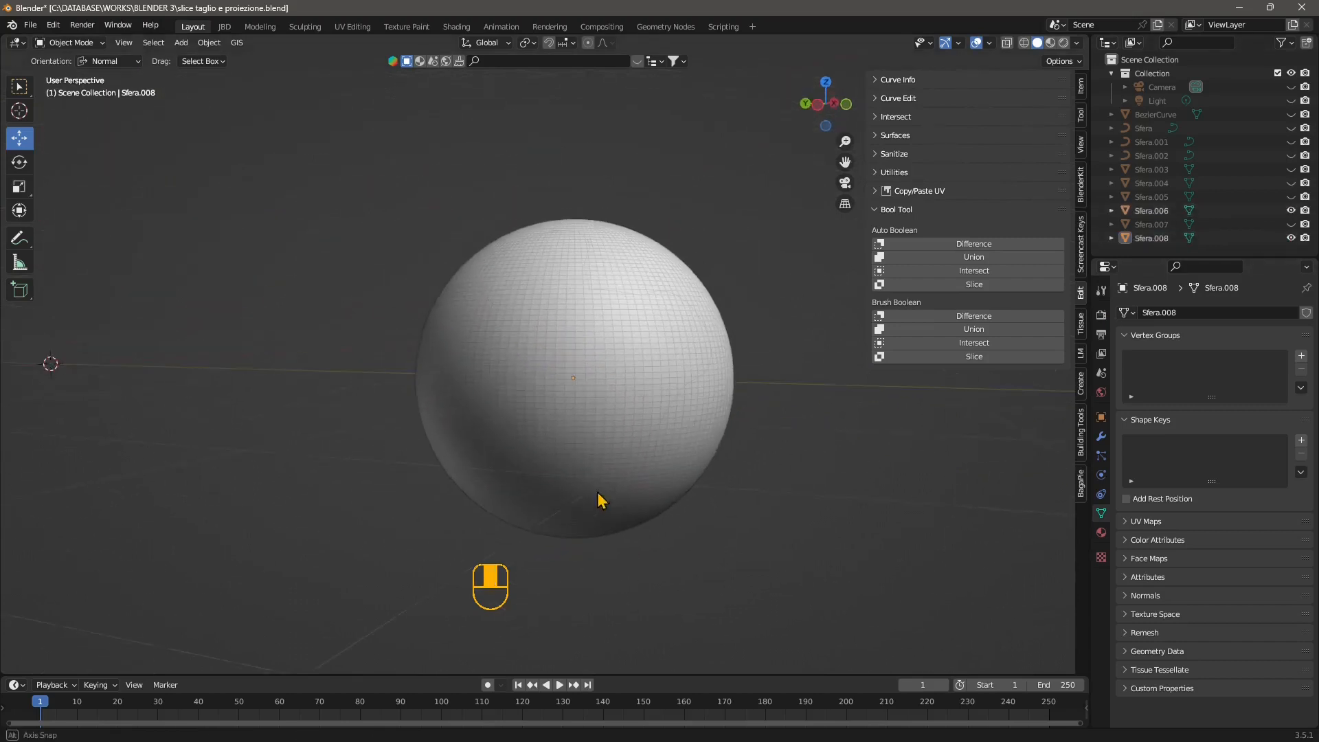
Select the extracted outline Sfera.008 on the sphere's surface and convert it from a mesh to a curve.
{"action": "left_click", "coordinate": [486, 294]}
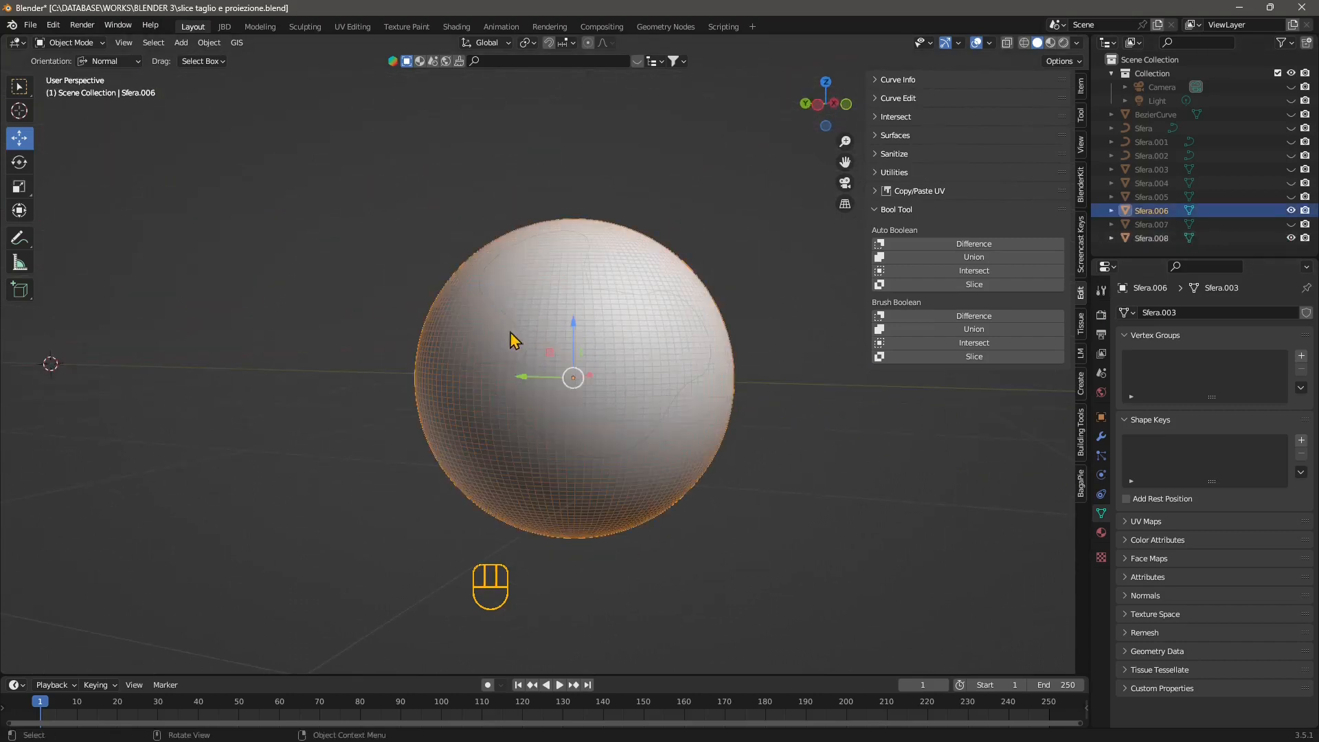
{"action": "left_click", "coordinate": [517, 373]}
{"action": "left_click", "coordinate": [706, 513]}
{"action": "middle_click_drag", "start_coordinate": [714, 473], "coordinate": [672, 461]}
{"action": "scroll", "coordinate": [673, 461], "scroll_direction": "up", "scroll_amount": 4}
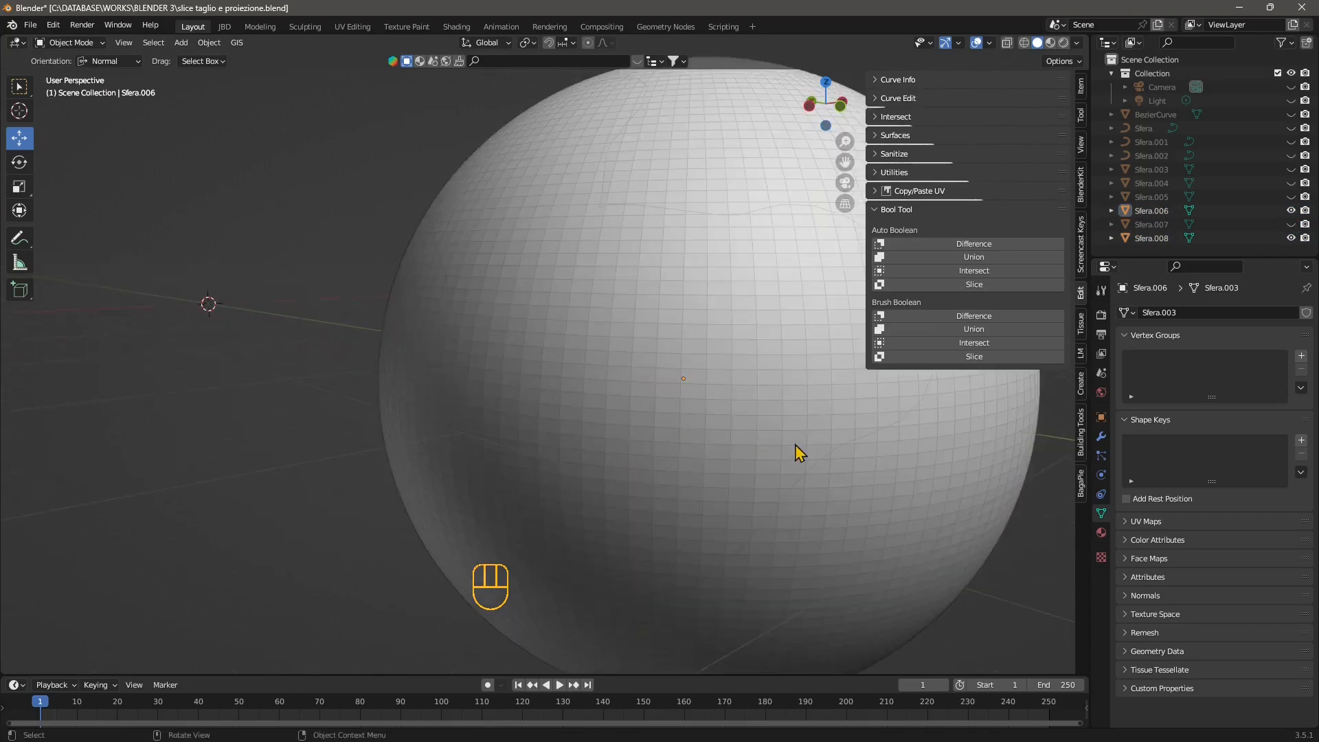
{"action": "left_click", "coordinate": [839, 455]}
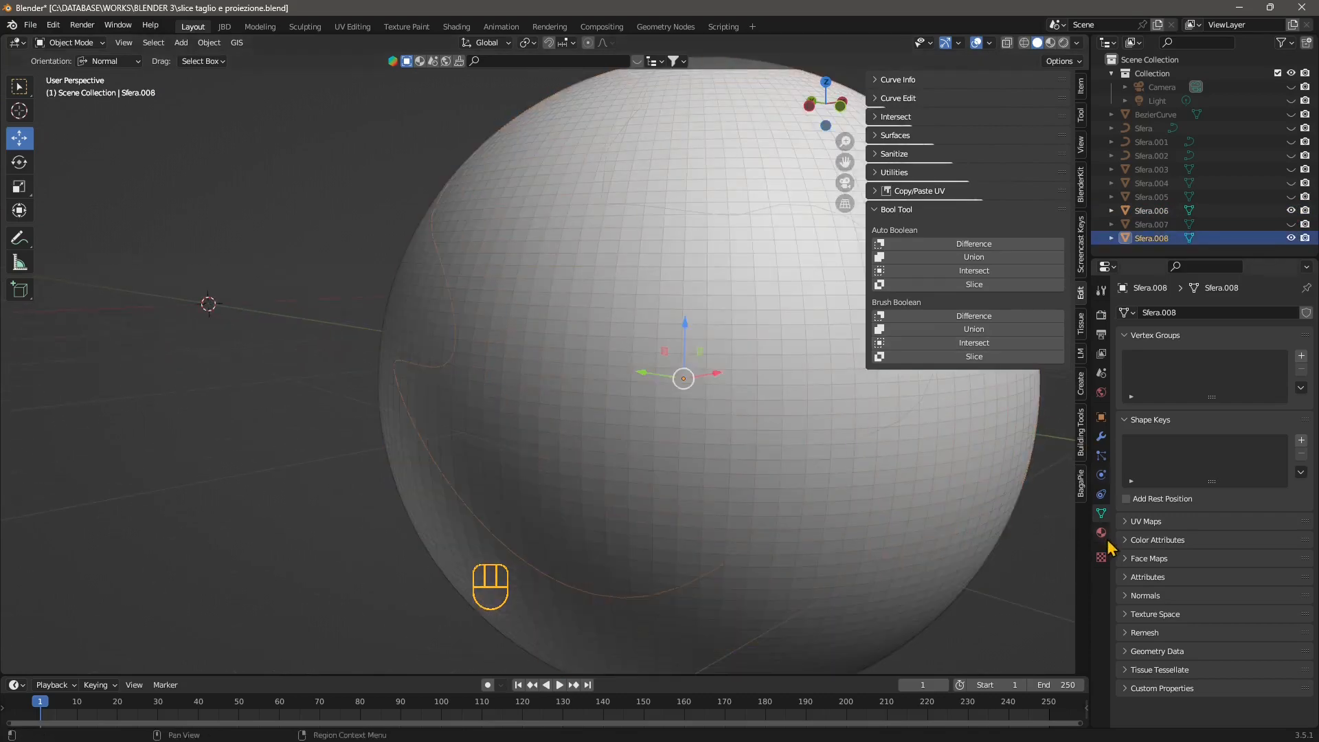
{"action": "scroll", "coordinate": [447, 419], "scroll_direction": "down", "scroll_amount": 1}
{"action": "right_click", "coordinate": [452, 373]}
{"action": "mouse_move", "coordinate": [450, 375]}
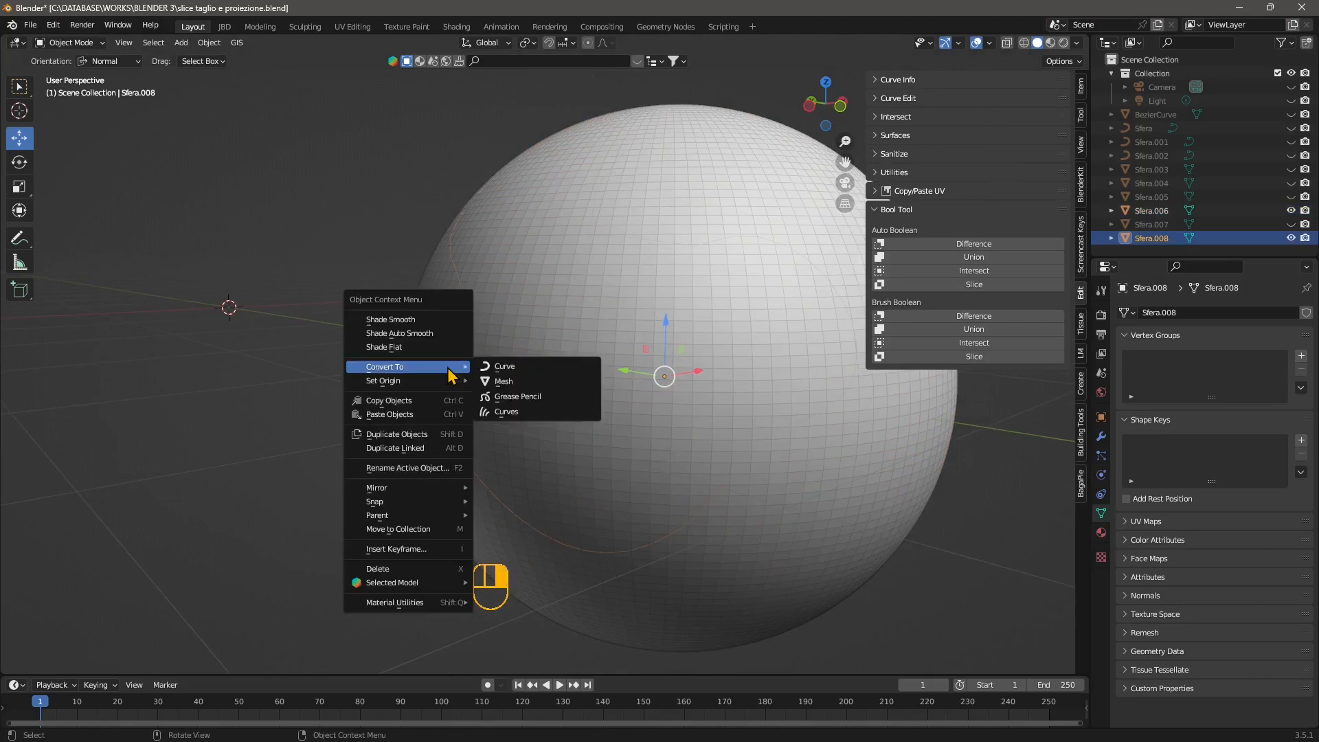
{"action": "left_click", "coordinate": [512, 366]}
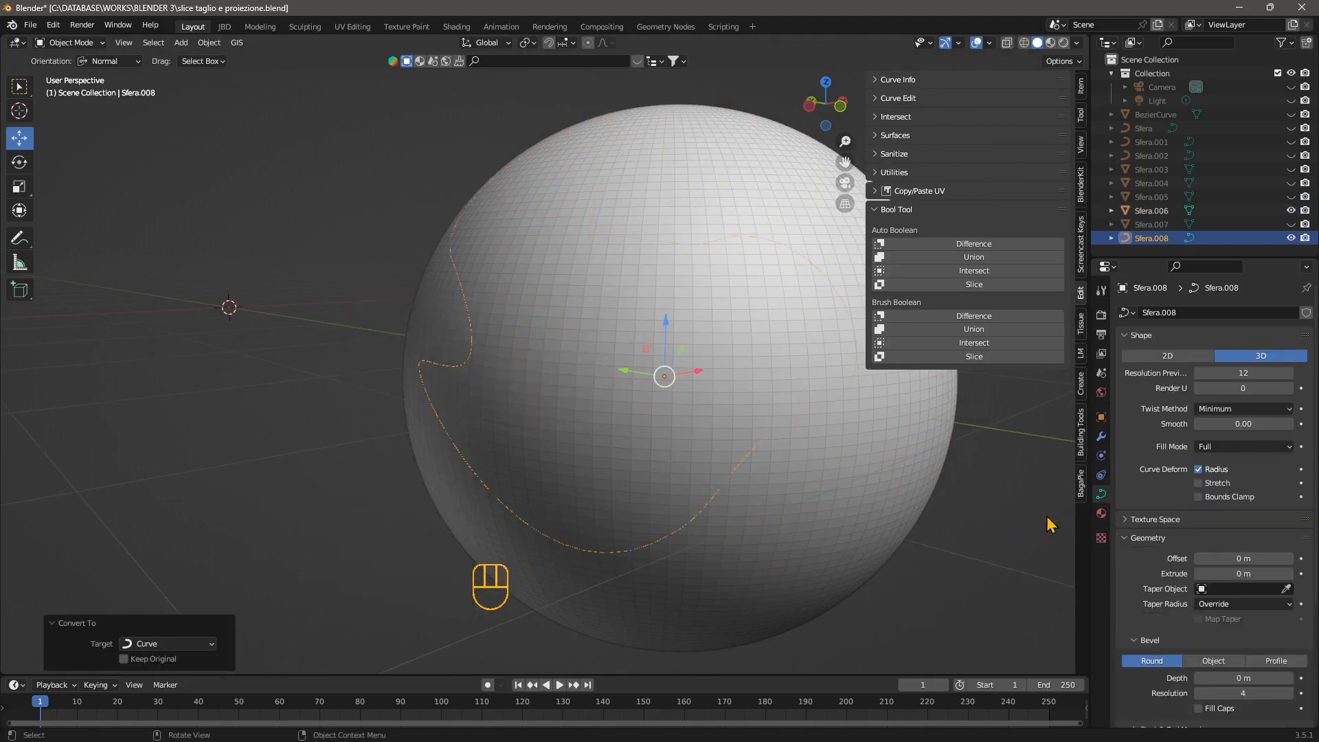
Give the outline curve a round bevel with a depth of 0.01 m, then deselect it.
{"action": "scroll", "coordinate": [1146, 546], "scroll_direction": "down", "scroll_amount": 5}
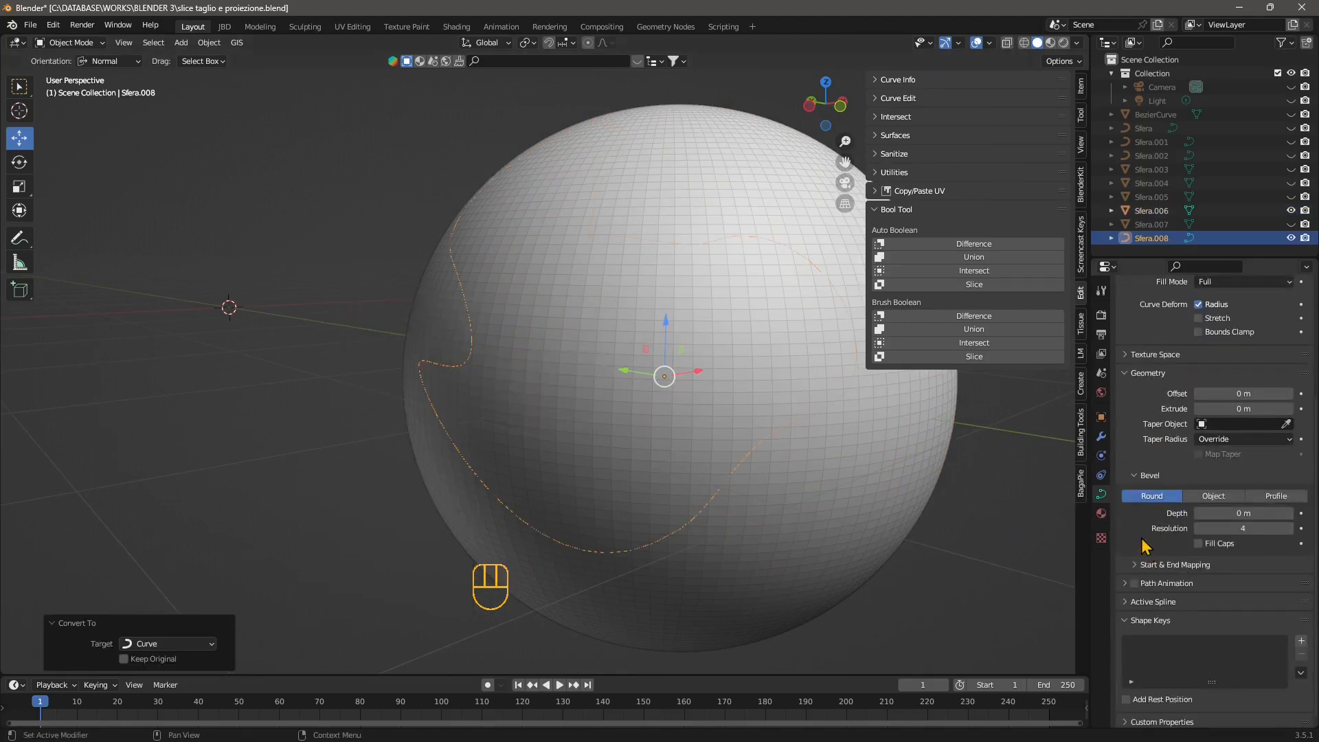
{"action": "left_click_drag", "start_coordinate": [1230, 512], "coordinate": [1258, 512]}
{"action": "left_click", "coordinate": [408, 370]}
{"action": "scroll", "coordinate": [407, 370], "scroll_direction": "down", "scroll_amount": 3}
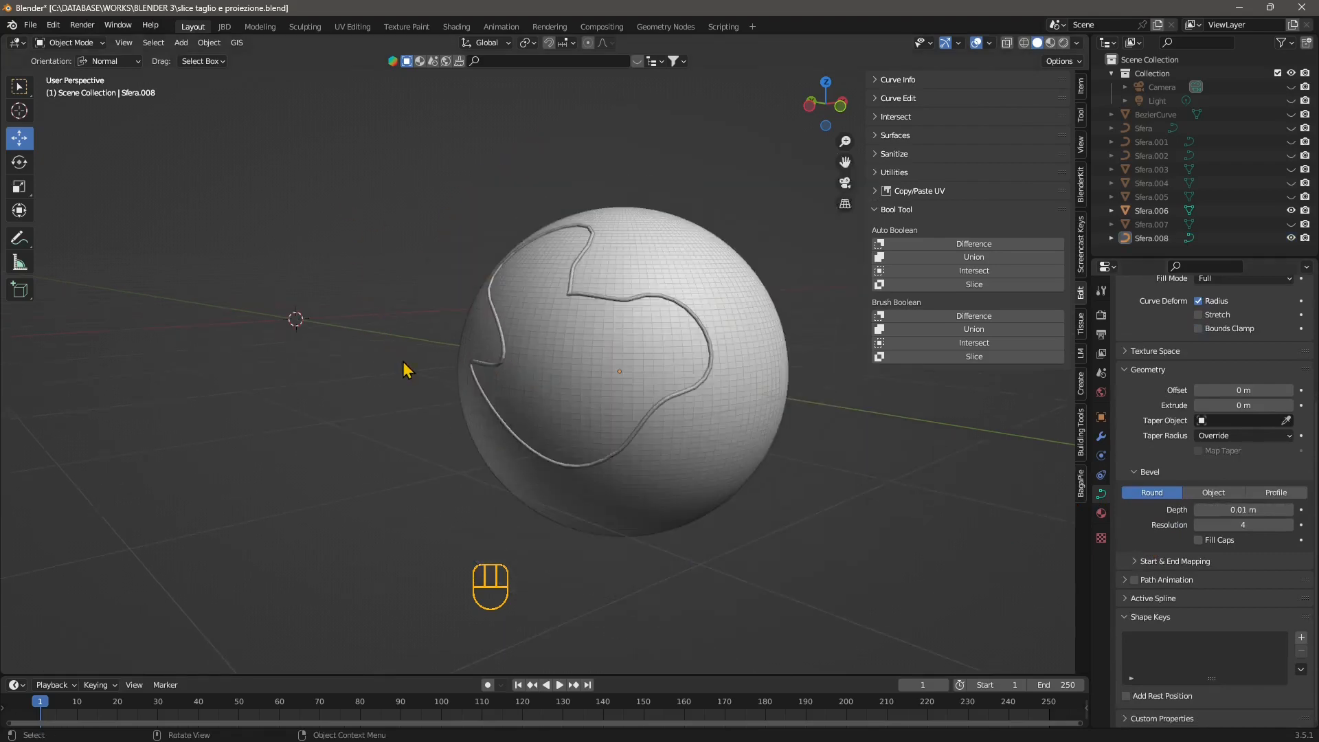
{"action": "middle_click_drag", "start_coordinate": [407, 370], "coordinate": [630, 391]}
Unhide all remaining hidden objects in the collection, from Sfera.007 up to the Light and Camera, to view them with the outlined sphere.
{"action": "left_click", "coordinate": [1291, 224]}
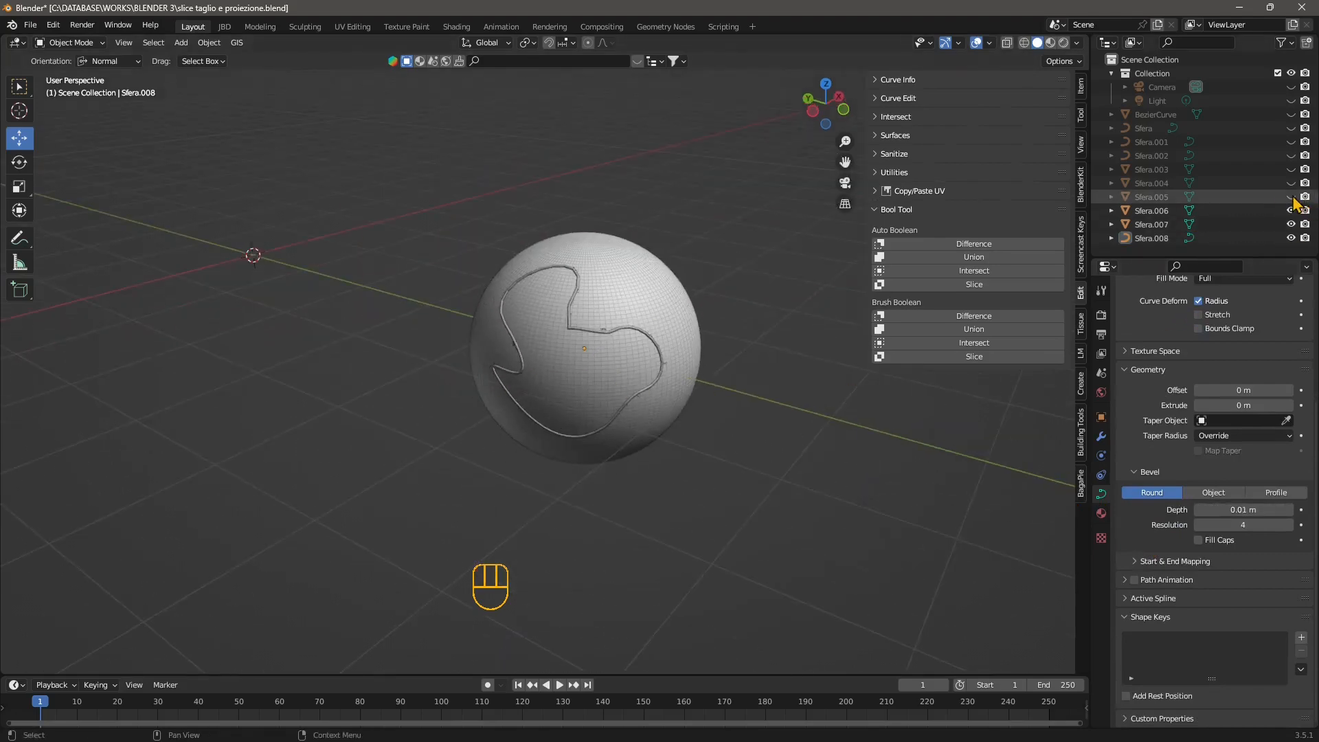
{"action": "left_click", "coordinate": [1291, 196]}
{"action": "left_click", "coordinate": [1291, 183]}
{"action": "left_click", "coordinate": [1291, 169]}
{"action": "left_click", "coordinate": [1291, 155]}
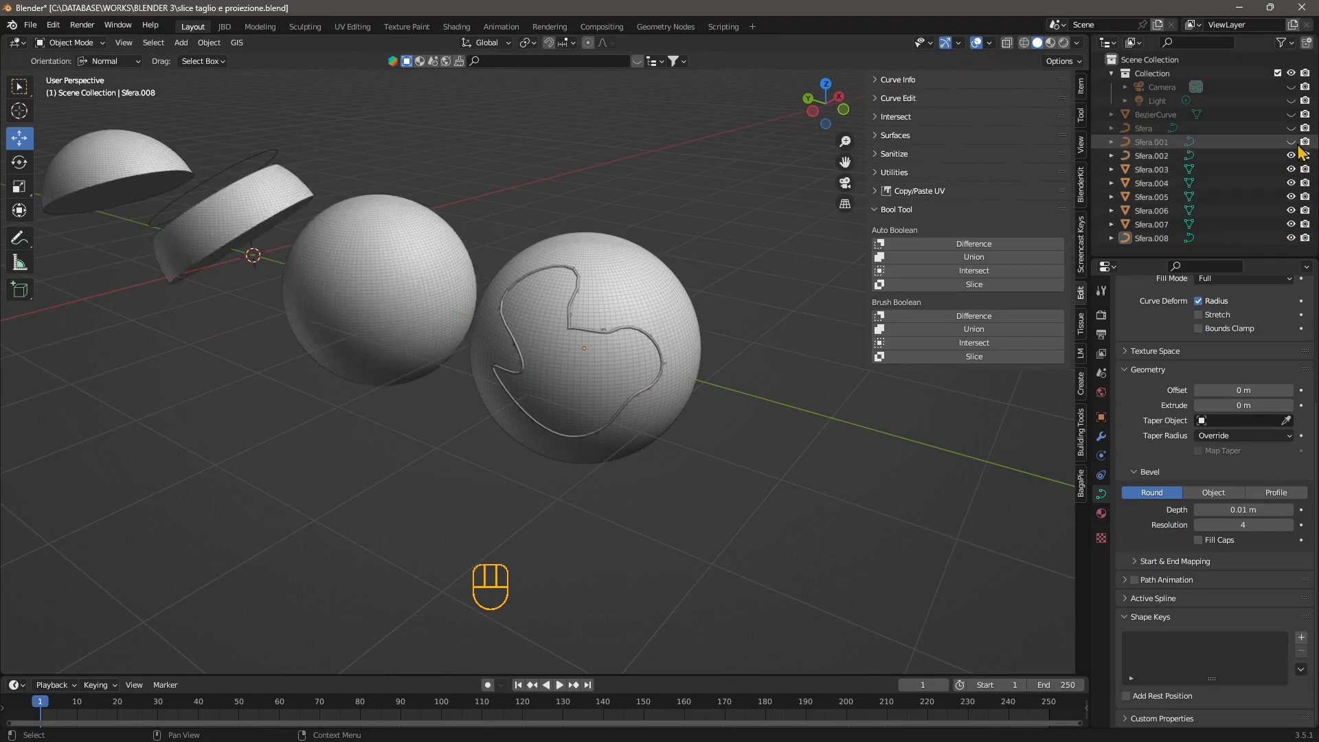
{"action": "left_click", "coordinate": [1291, 142]}
{"action": "left_click", "coordinate": [1291, 128]}
{"action": "left_click", "coordinate": [1291, 114]}
{"action": "left_click", "coordinate": [1291, 100]}
{"action": "left_click", "coordinate": [1291, 86]}
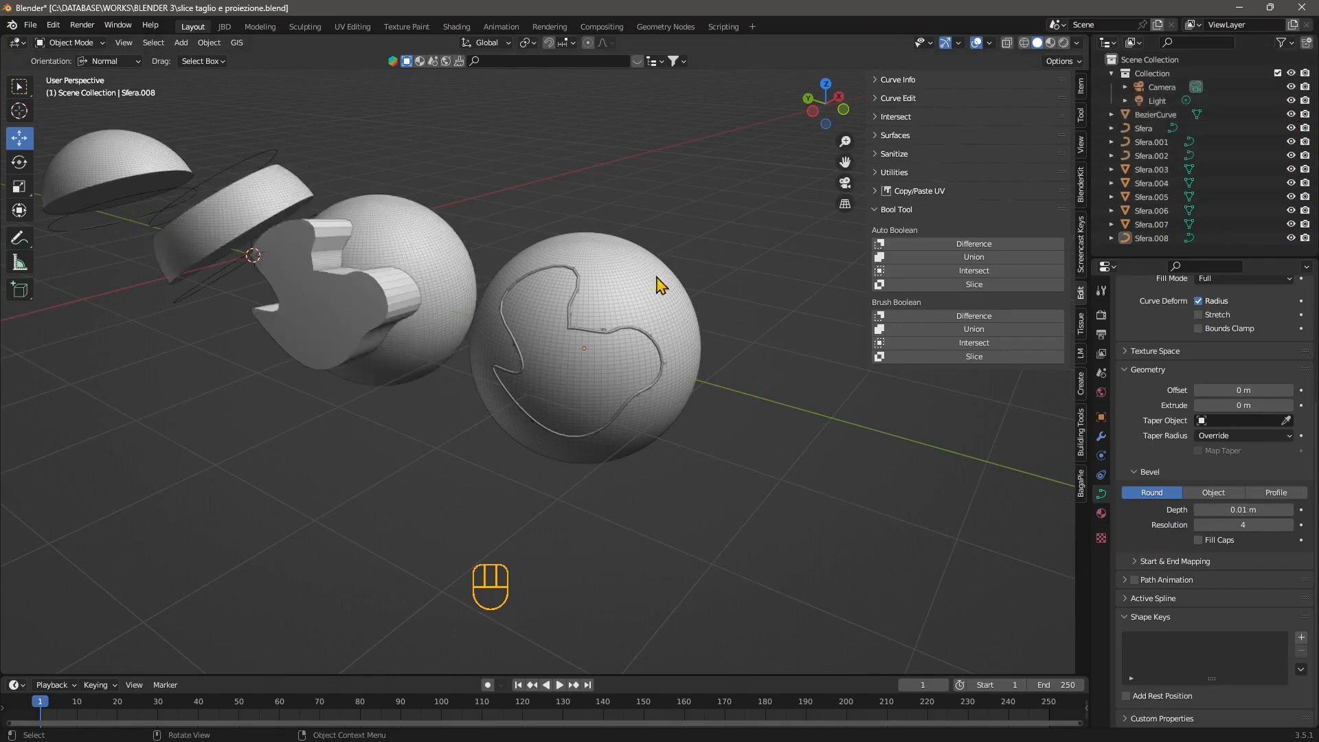
{"action": "scroll", "coordinate": [672, 426], "scroll_direction": "down", "scroll_amount": 2}
{"action": "middle_click_drag", "start_coordinate": [672, 426], "coordinate": [503, 437]}
{"action": "scroll", "coordinate": [427, 408], "scroll_direction": "up", "scroll_amount": 3}
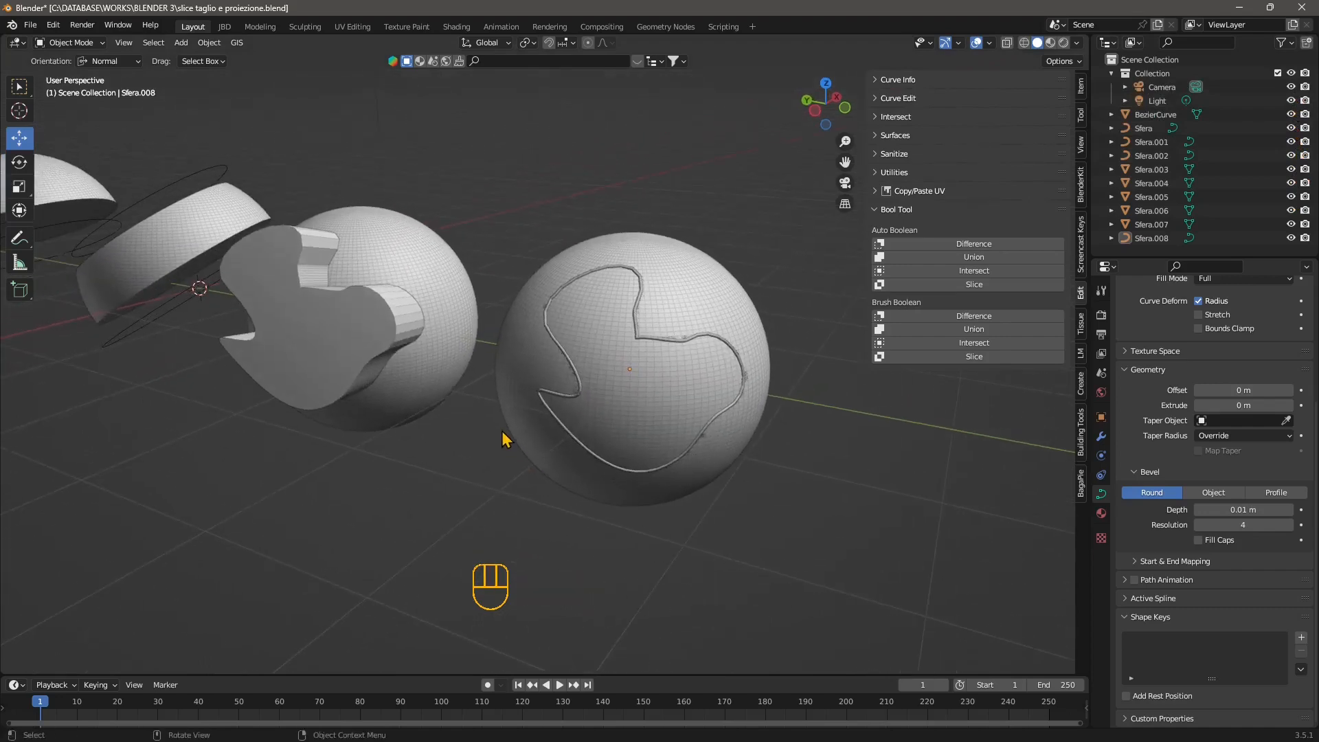